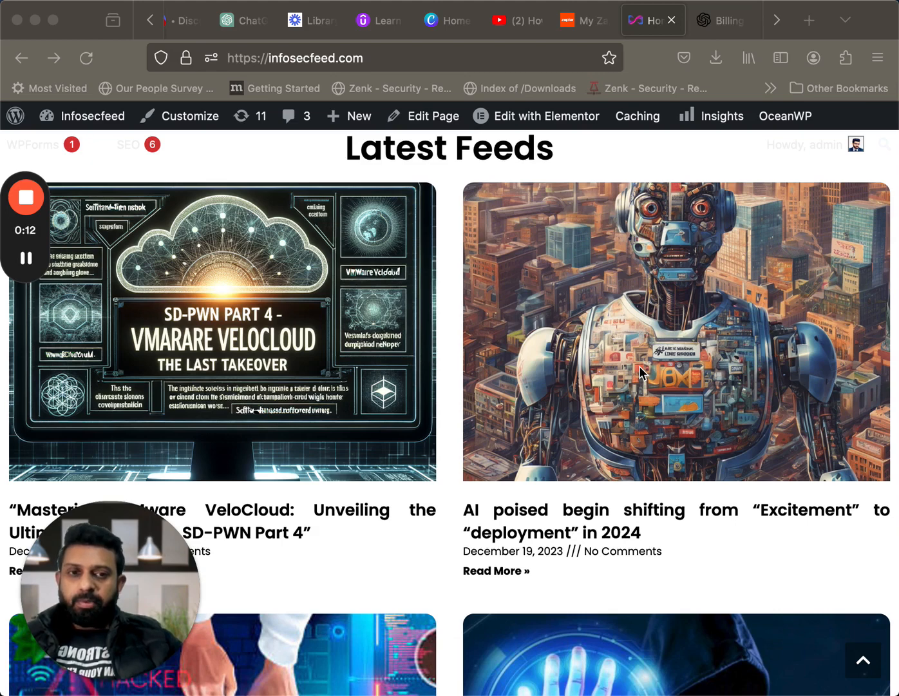
# Look over the Latest Feeds articles on the infosecfeed.com home page
pyautogui.scroll(-2, 640, 372)
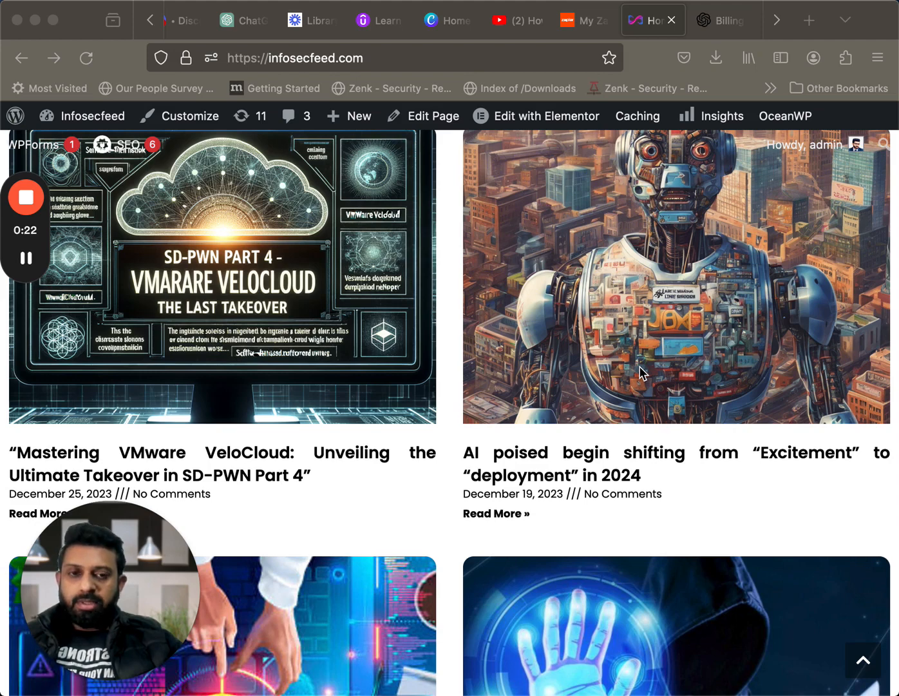
pyautogui.scroll(-1, 640, 373)
pyautogui.scroll(3, 641, 372)
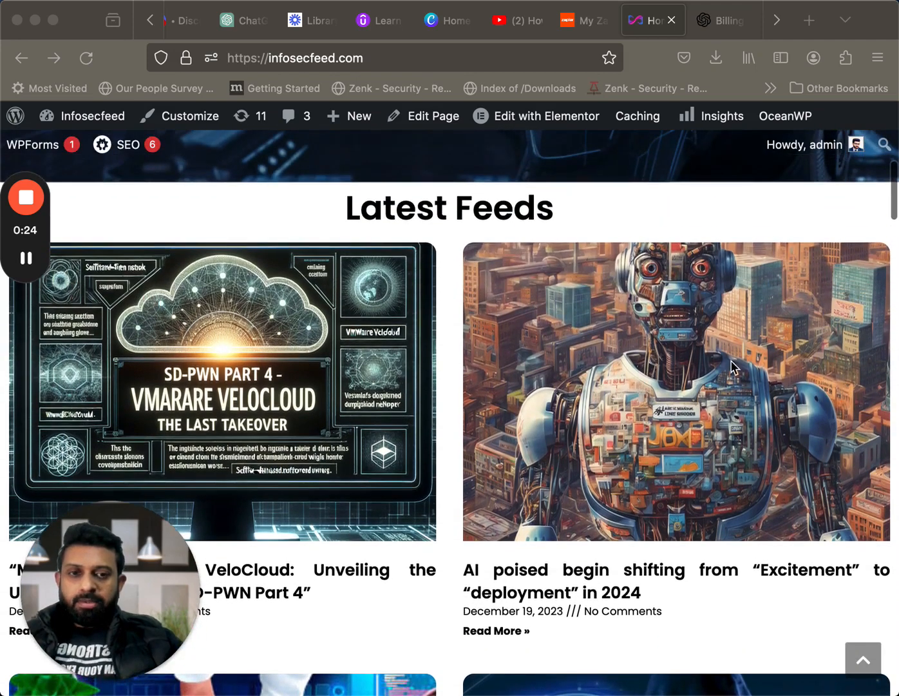
pyautogui.scroll(-3, 740, 413)
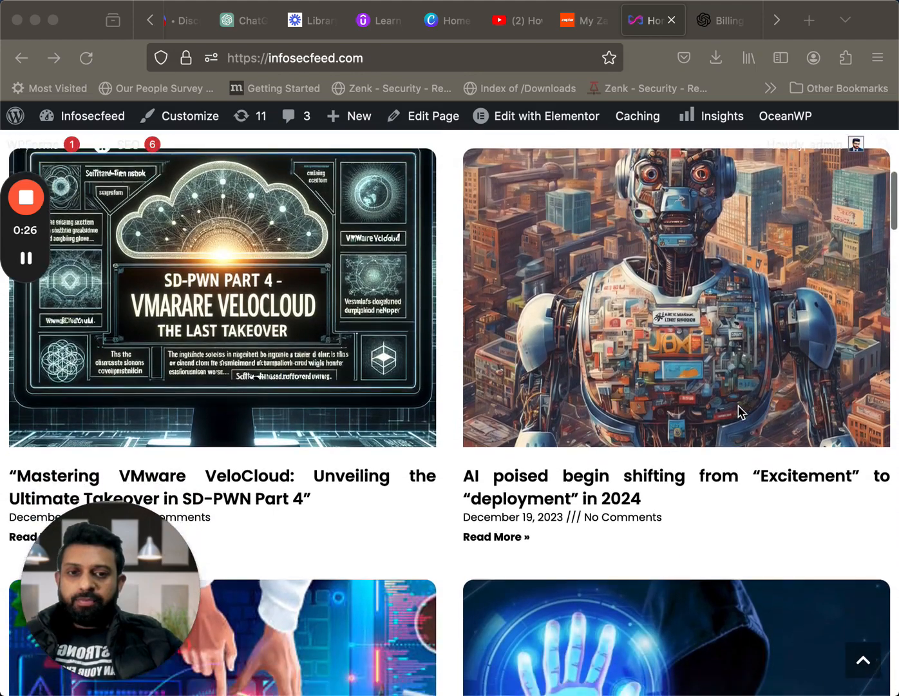
pyautogui.scroll(-1, 738, 406)
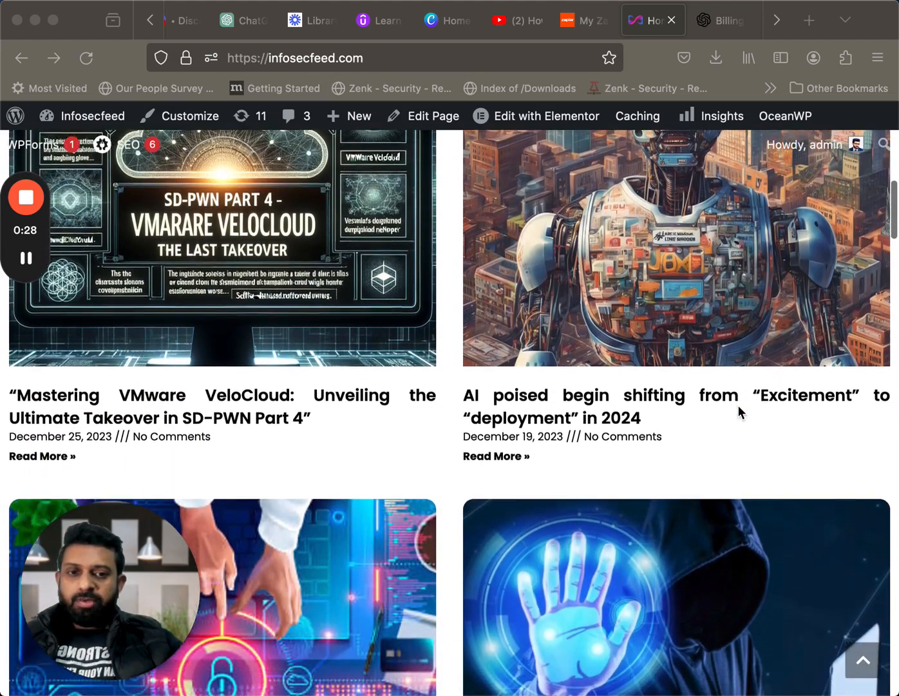
pyautogui.scroll(1, 739, 407)
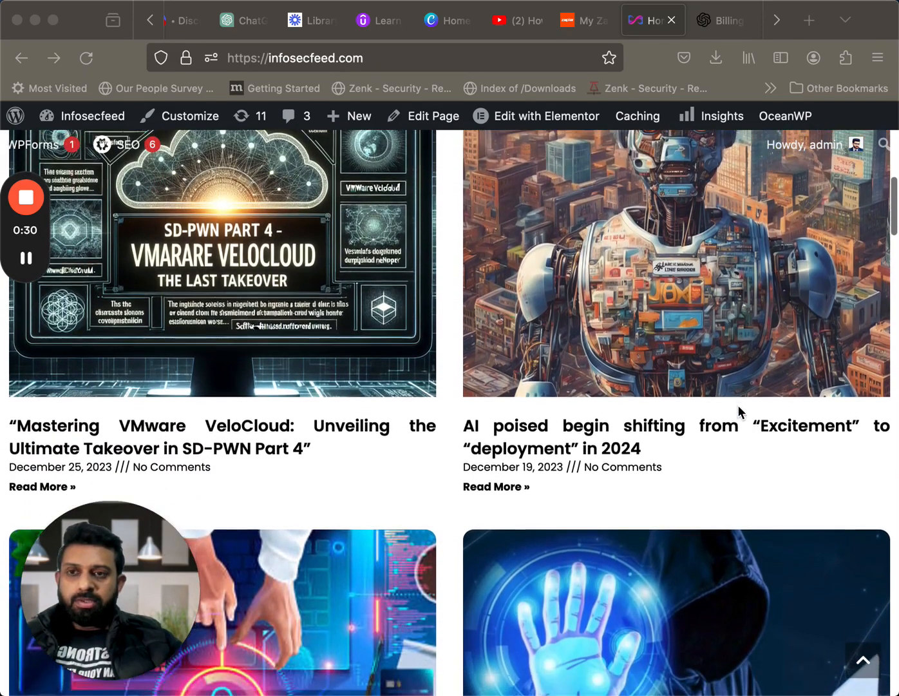
pyautogui.scroll(-2, 738, 406)
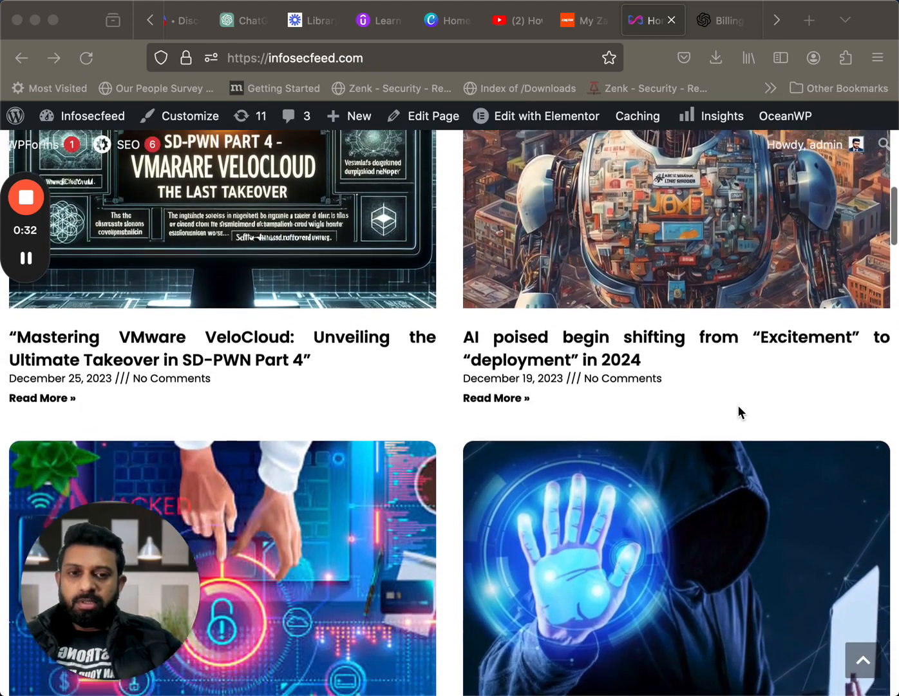
# Switch to the Zapier Zaps page and create a new Zap
pyautogui.hotkey('ctrl', 'shift', 'Tab')
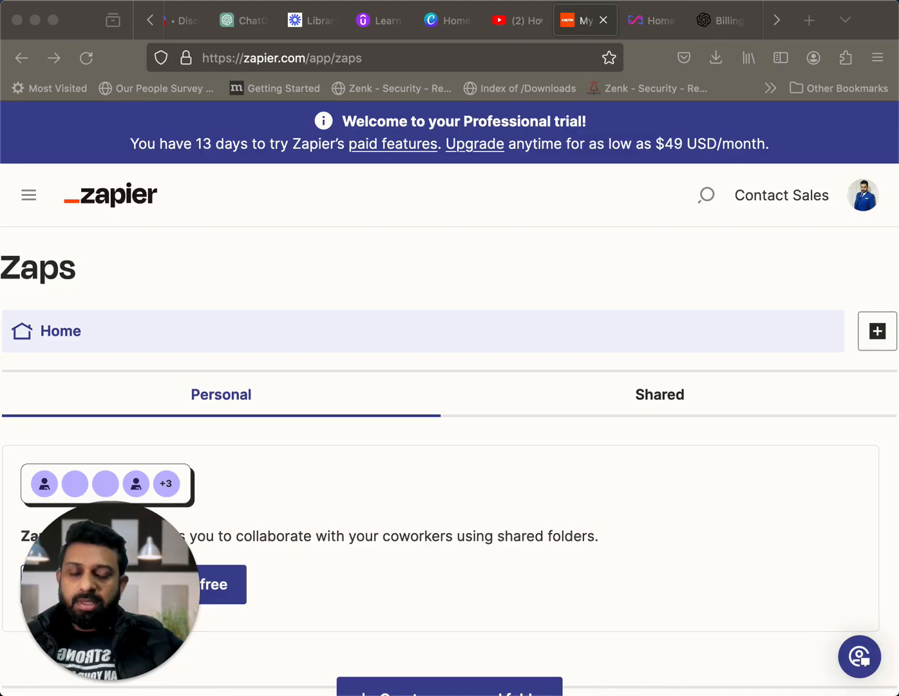
pyautogui.scroll(-5, 680, 393)
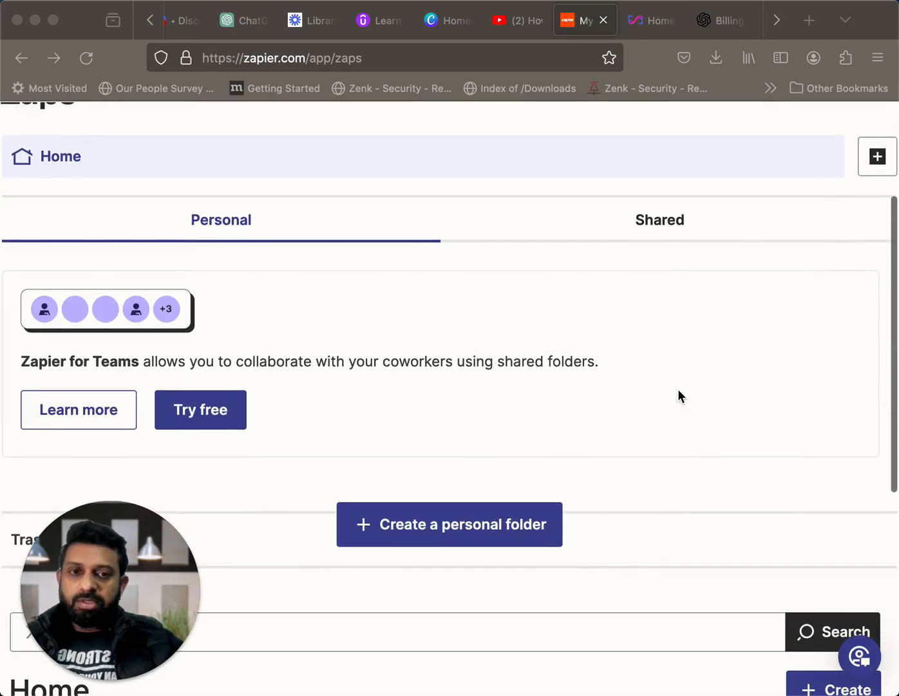
pyautogui.scroll(-4, 680, 394)
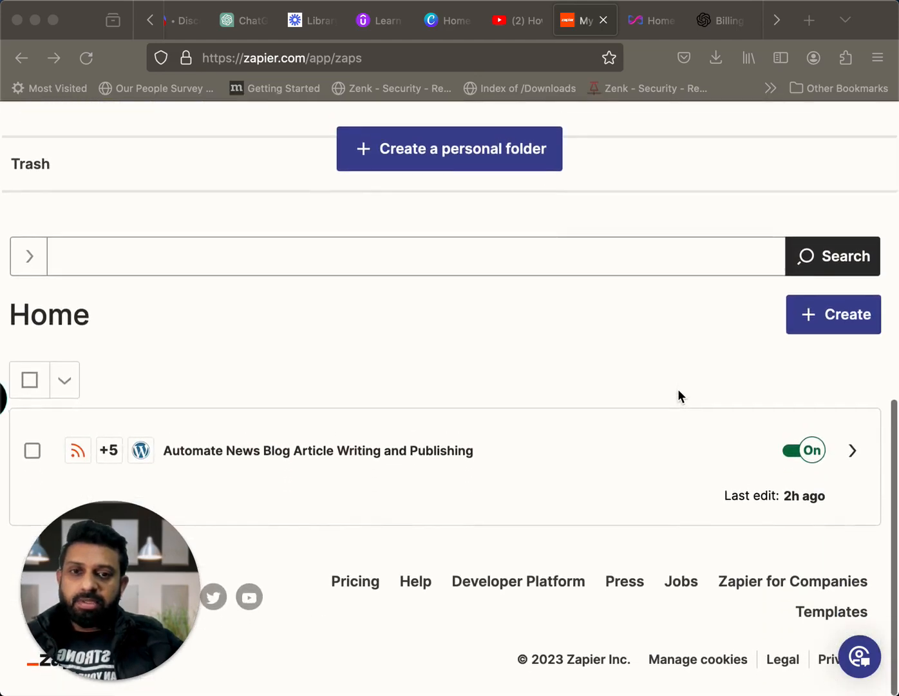
pyautogui.click(821, 318)
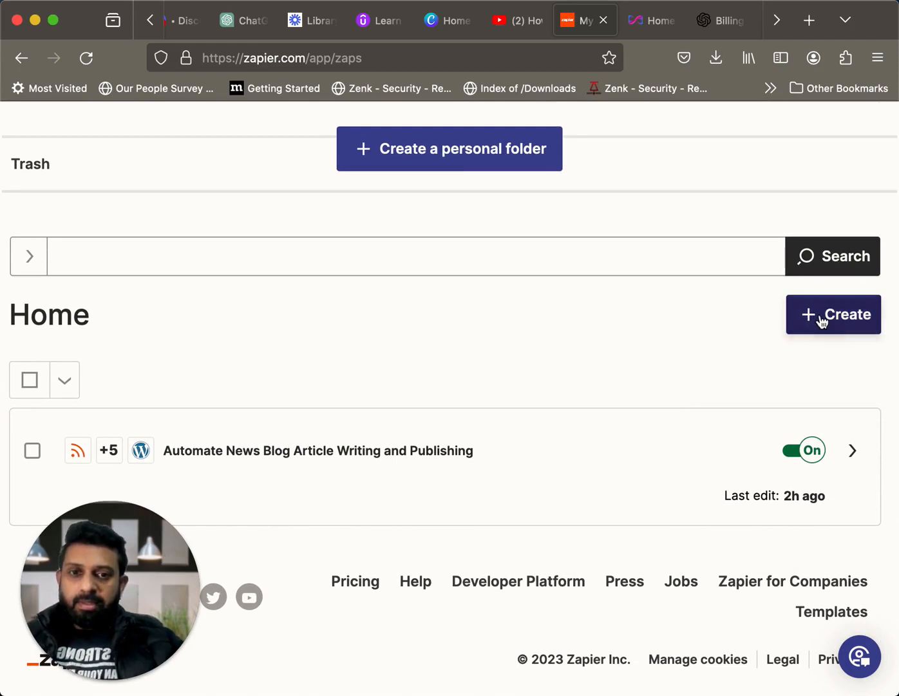
pyautogui.click(816, 319)
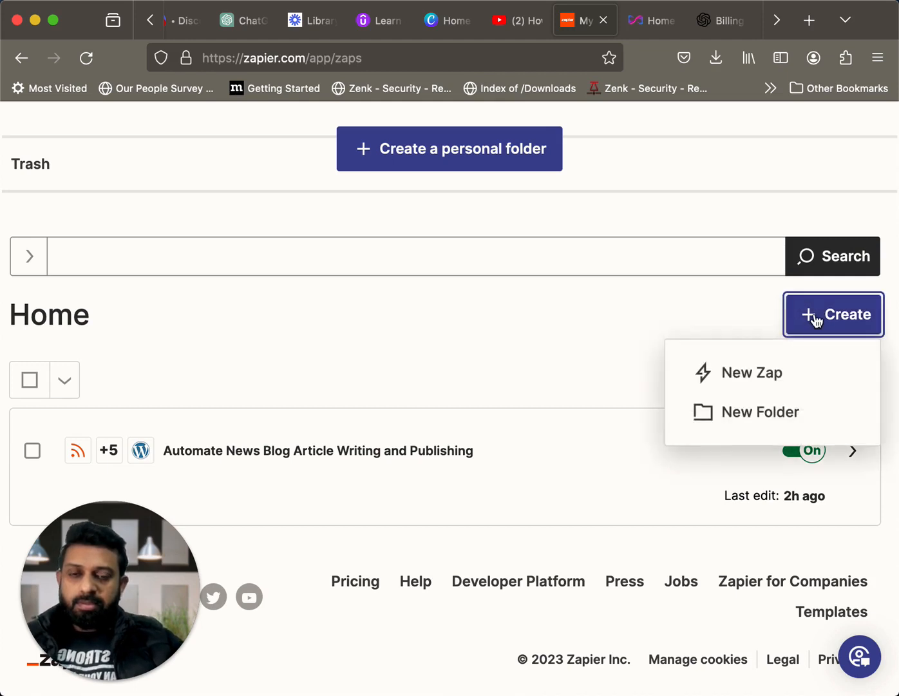
pyautogui.click(749, 373)
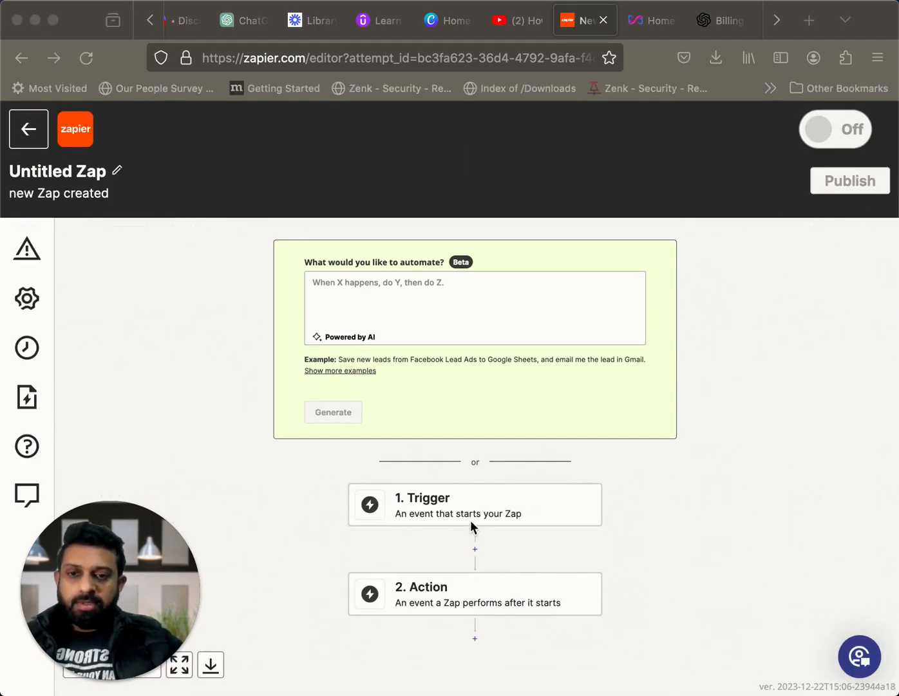
# Search the trigger apps for "rss" and set RSS by Zapier as the Zap's trigger
pyautogui.click(476, 511)
pyautogui.click(476, 510)
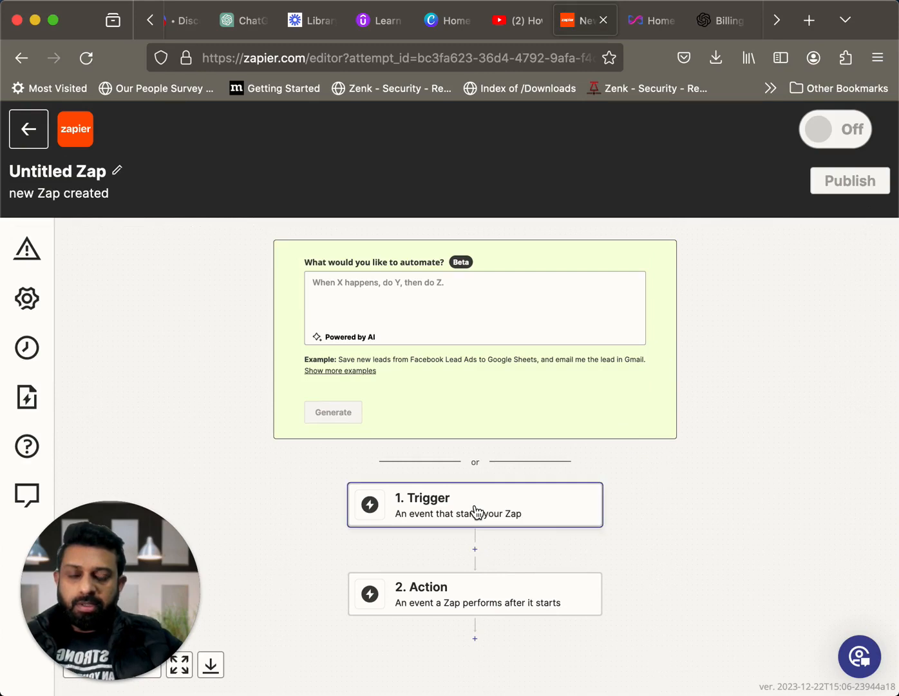
pyautogui.click(476, 509)
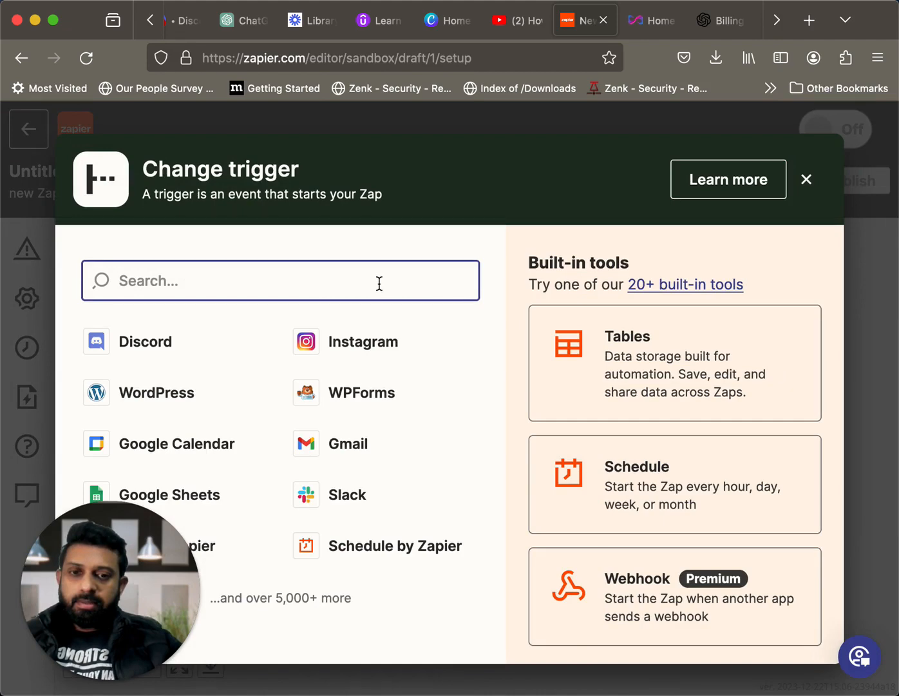
pyautogui.write('rss')
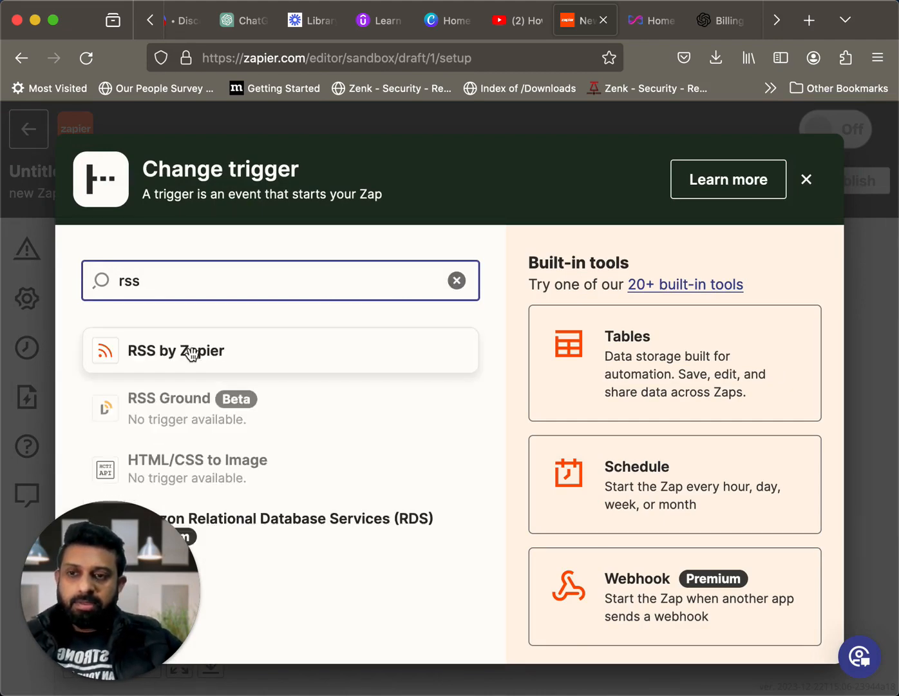
pyautogui.click(190, 353)
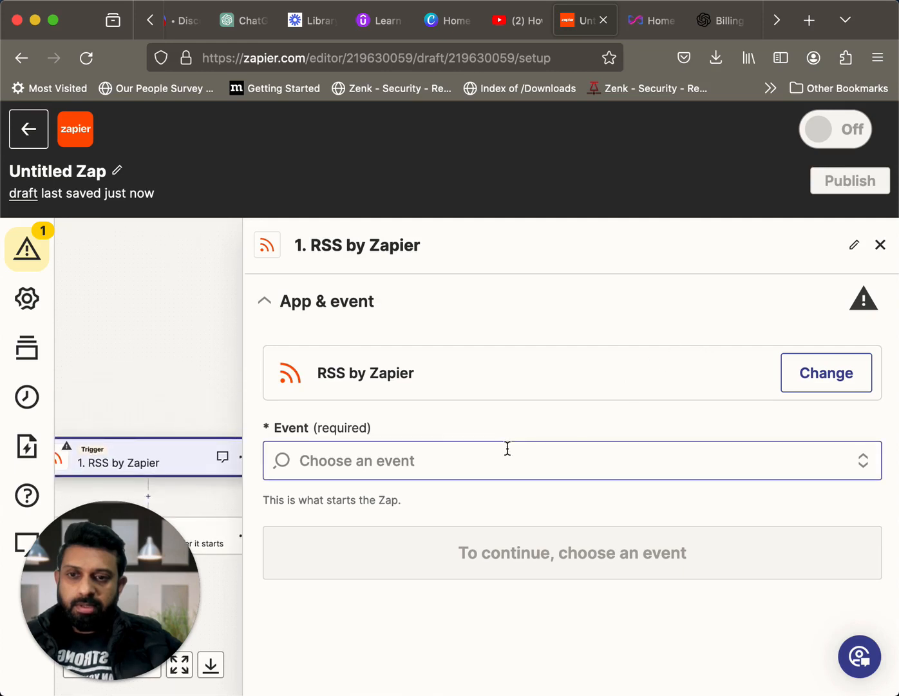
# Choose New Item in Feed as the RSS trigger event and continue to the trigger settings
pyautogui.click(462, 463)
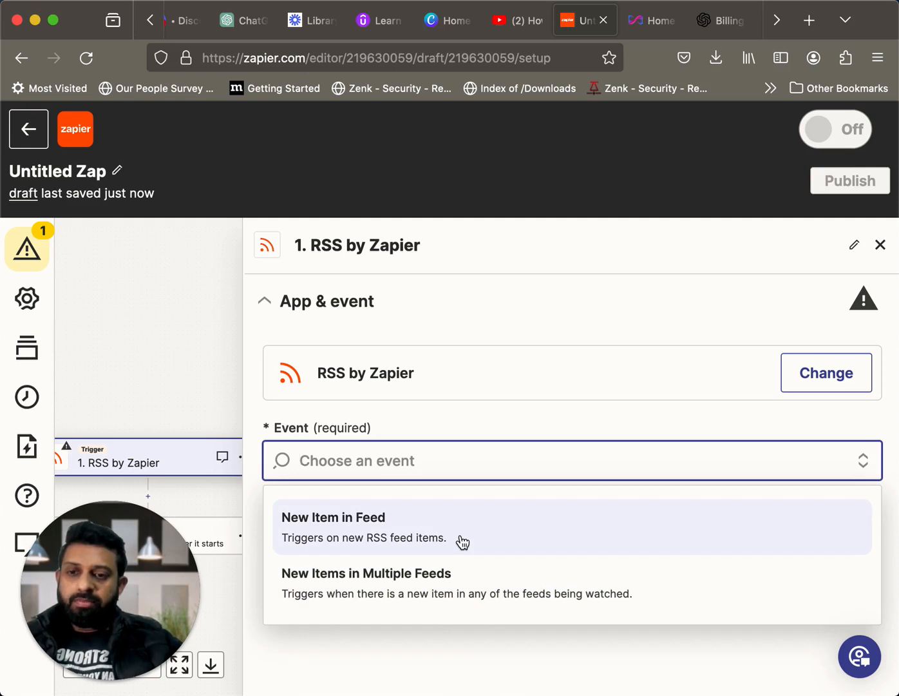
pyautogui.click(462, 542)
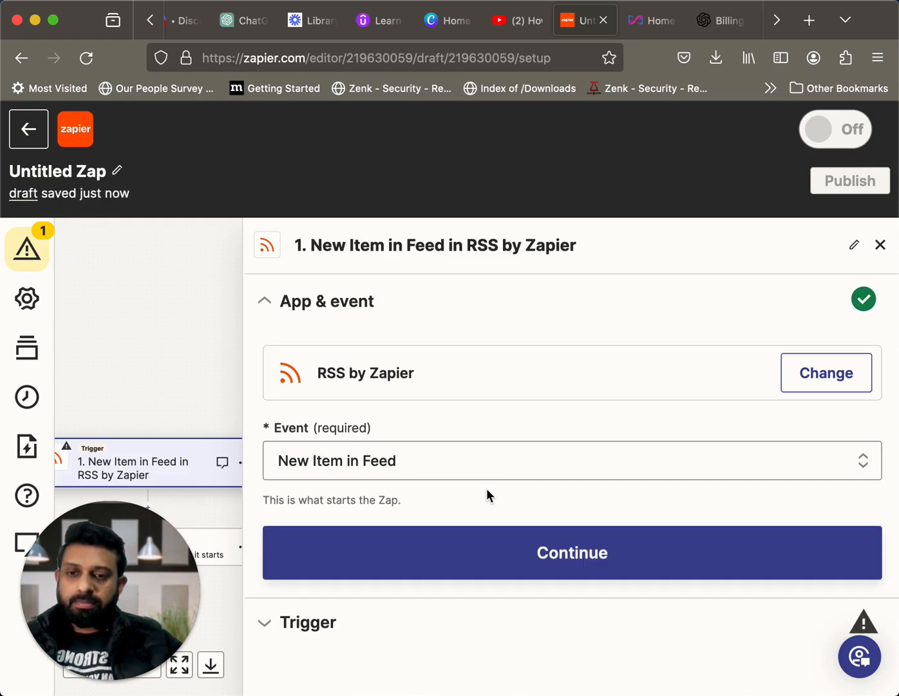
pyautogui.click(555, 555)
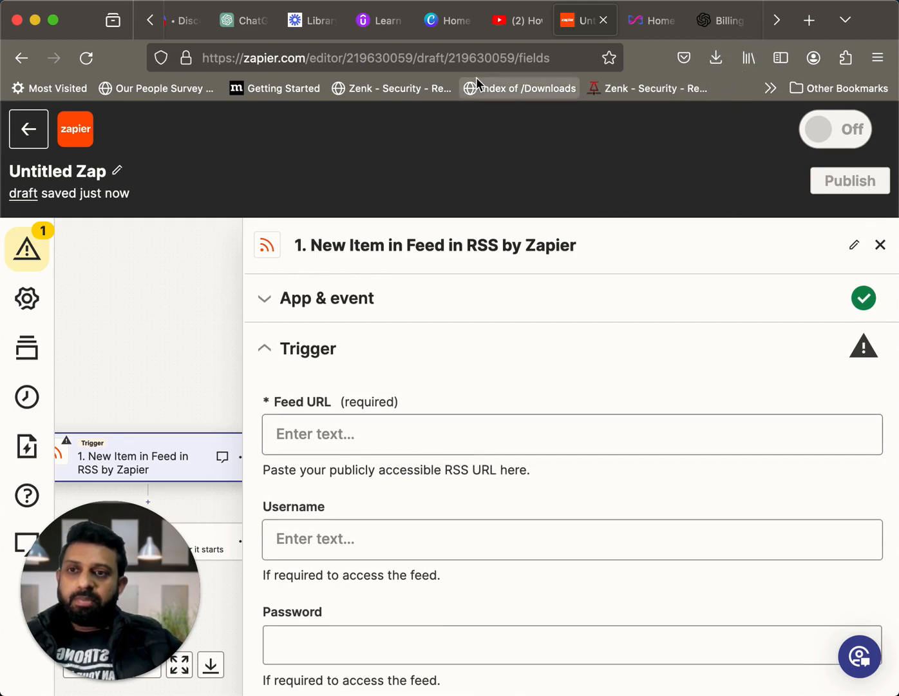
pyautogui.click(779, 30)
pyautogui.click(779, 30)
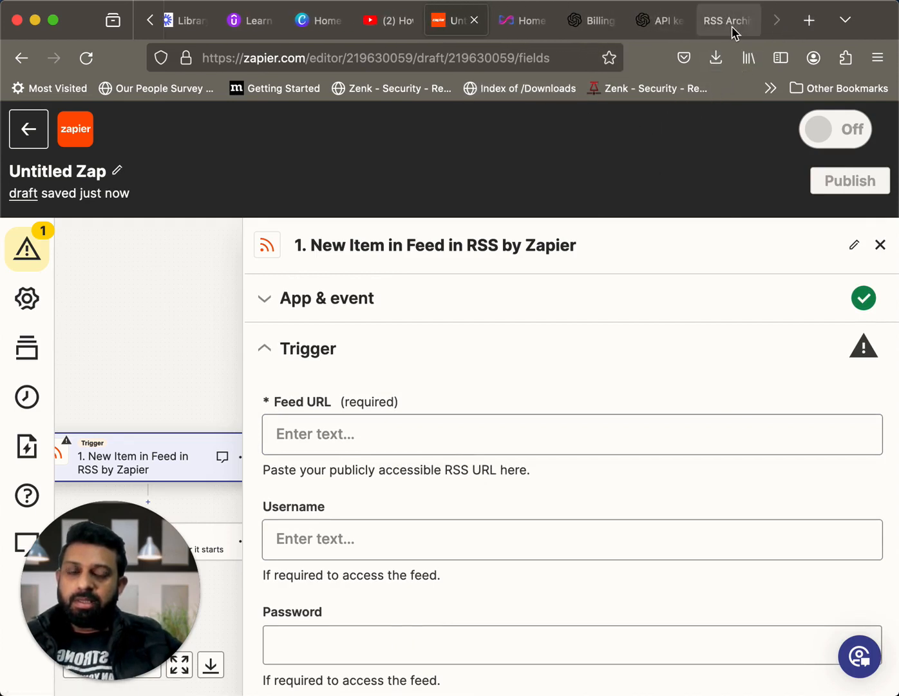
pyautogui.click(732, 27)
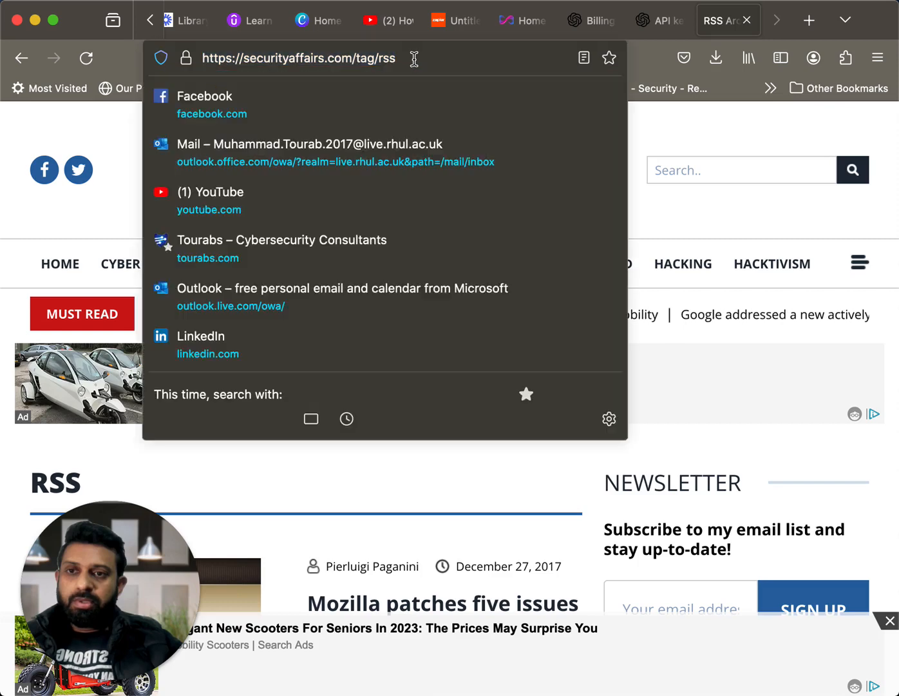
pyautogui.click(414, 59)
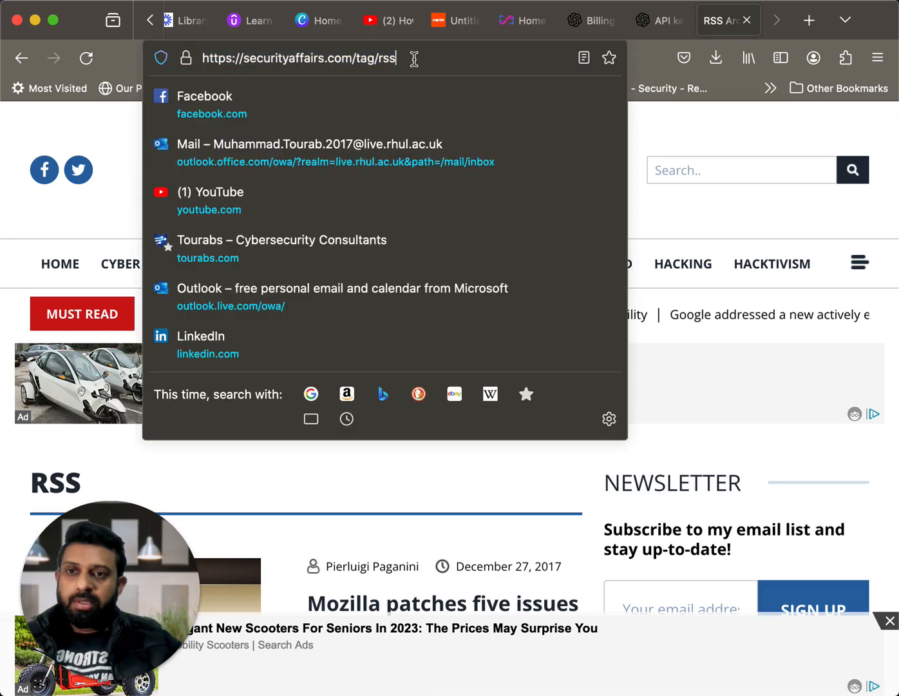
pyautogui.press('BackSpace')
pyautogui.press('BackSpace')
pyautogui.press('BackSpace')
pyautogui.press('BackSpace')
pyautogui.press('BackSpace')
pyautogui.press('BackSpace')
pyautogui.press('BackSpace')
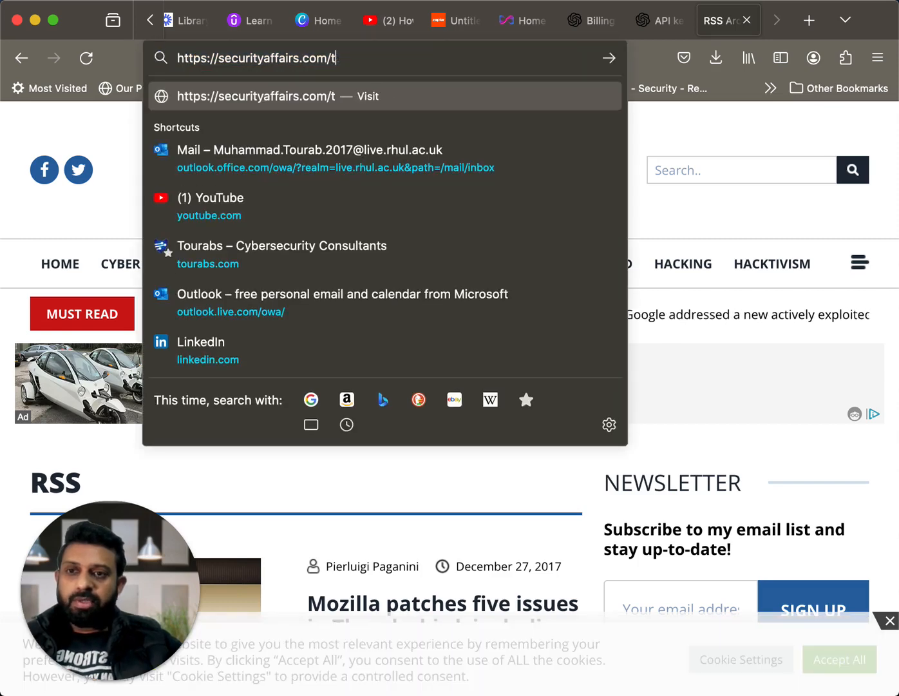
pyautogui.write('feed')
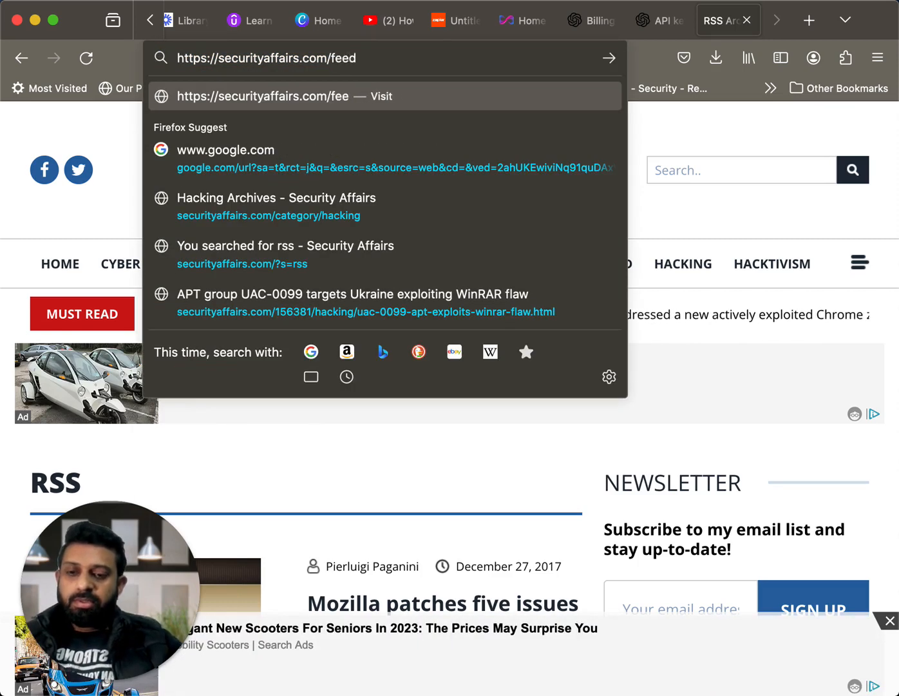
# Copy the edited feed address and paste it as the Feed URL of the RSS trigger in Zapier
pyautogui.tripleClick(359, 60)
pyautogui.press('super+c')
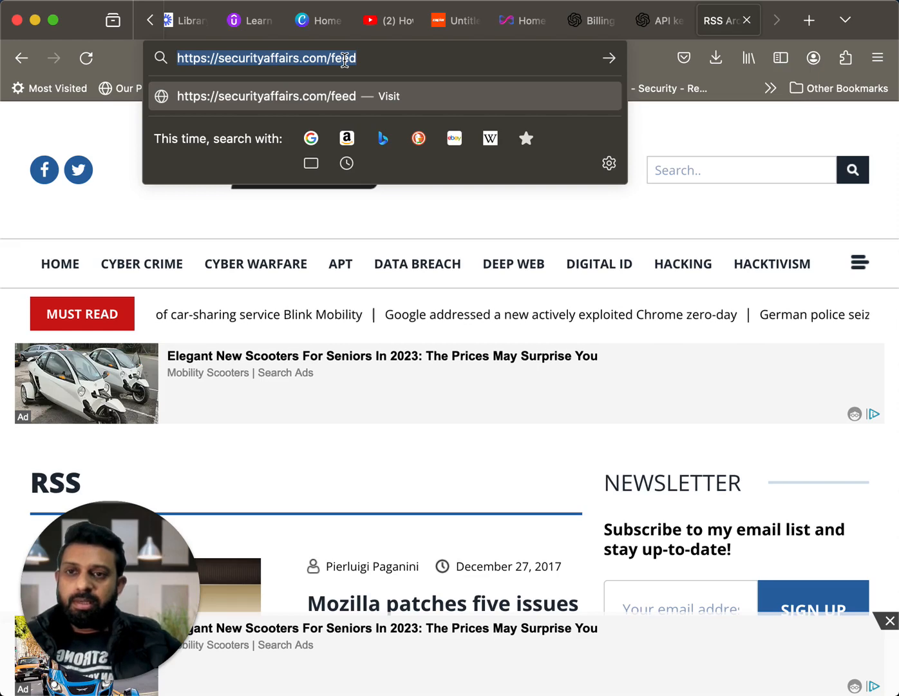
pyautogui.rightClick(345, 60)
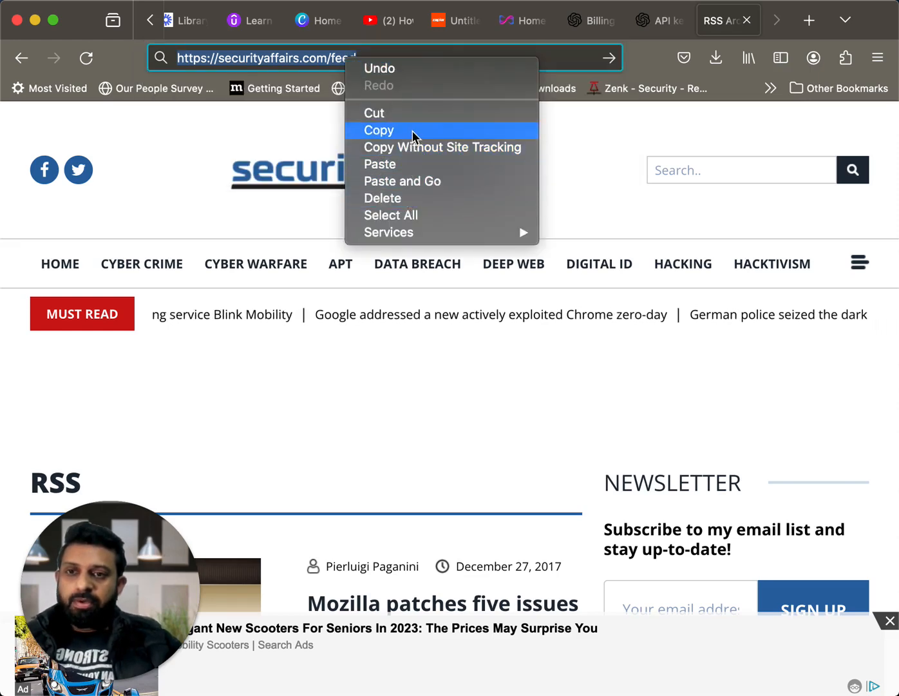
pyautogui.click(412, 131)
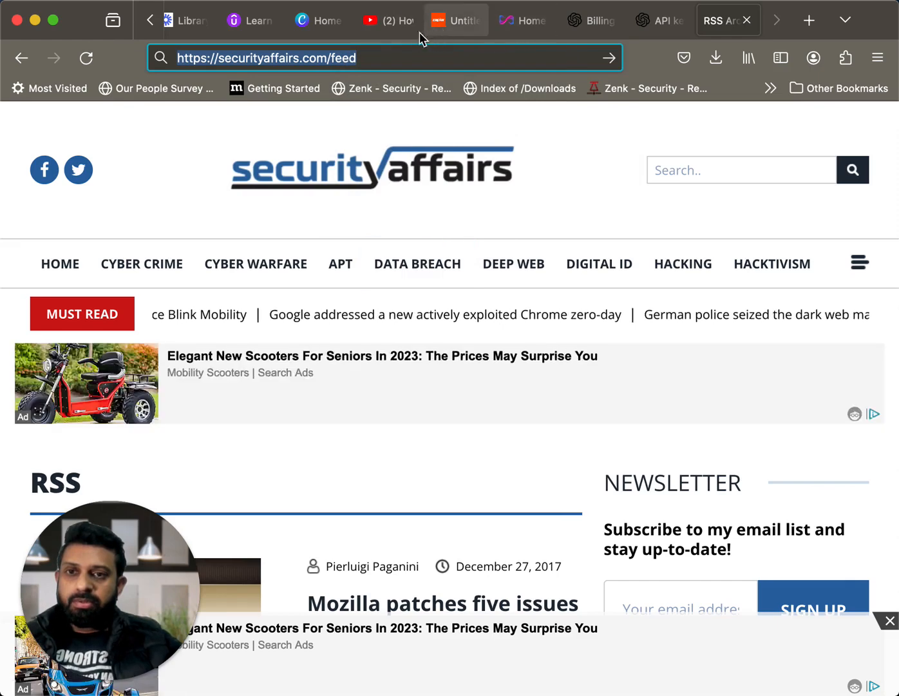
pyautogui.click(464, 24)
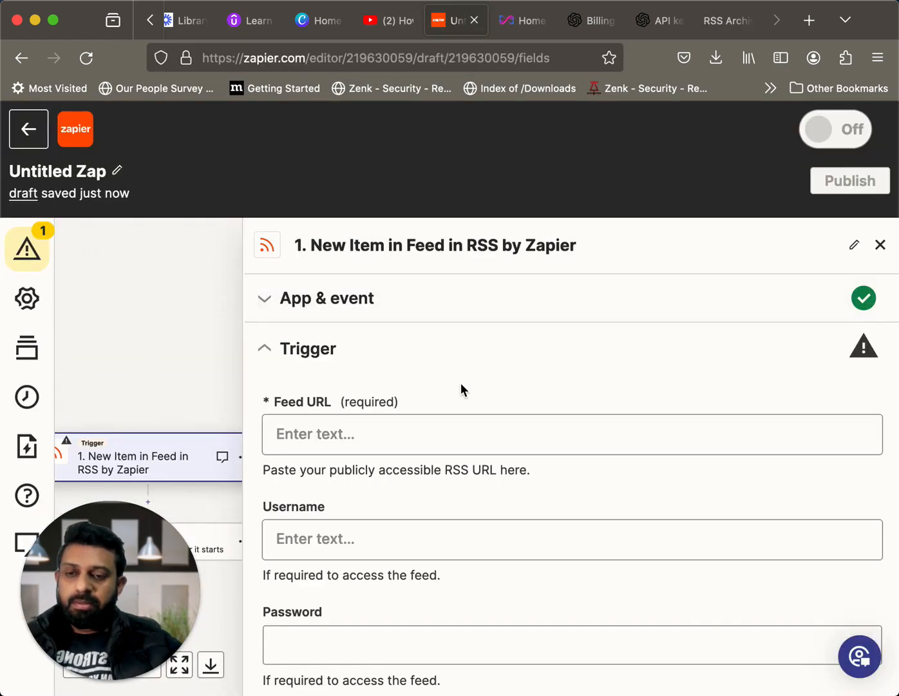
pyautogui.scroll(-3, 460, 383)
pyautogui.click(430, 343)
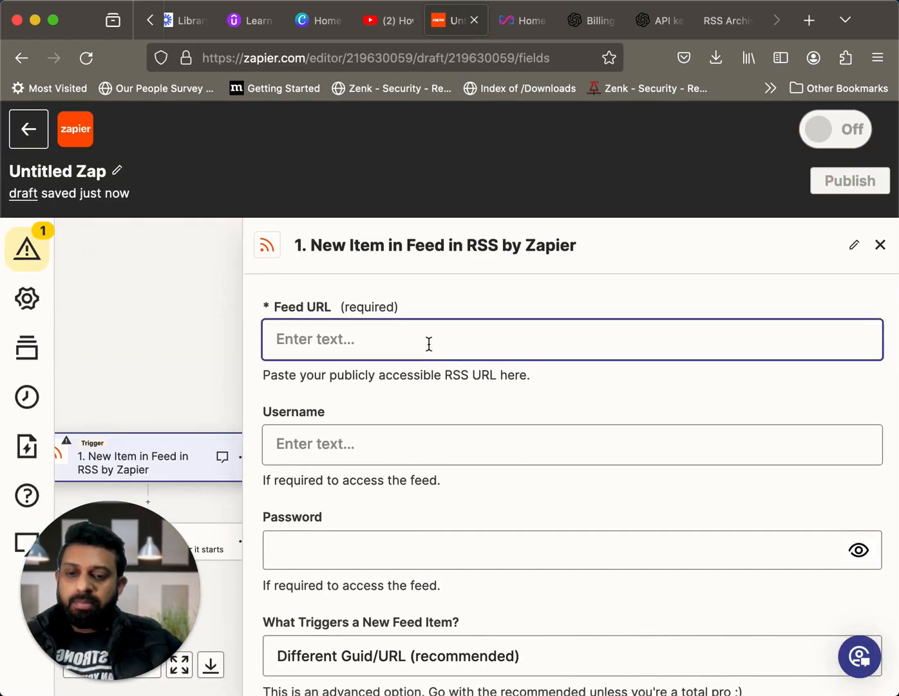
pyautogui.press('super+v')
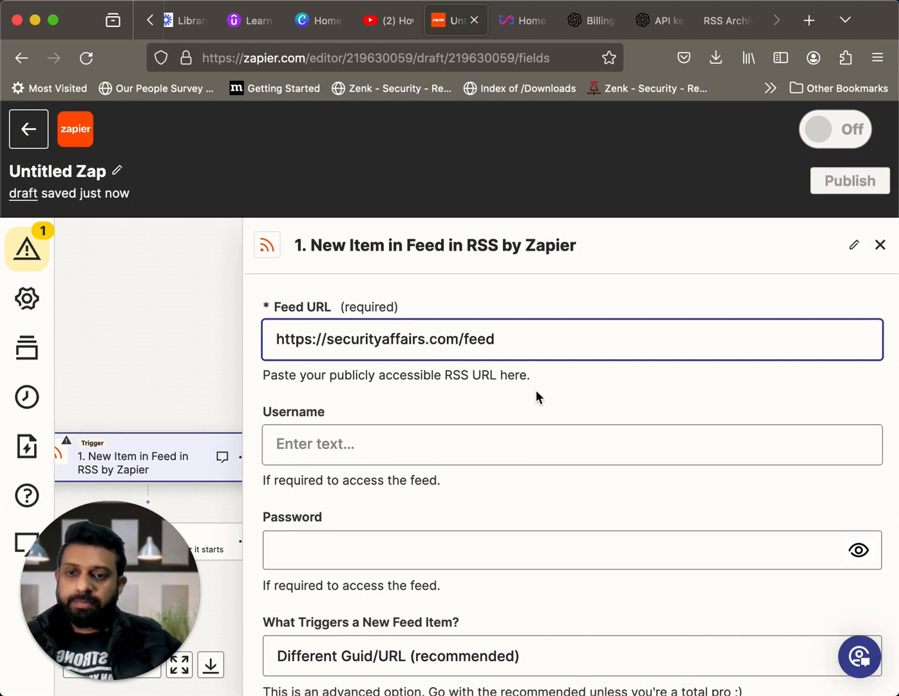
# Review the trigger's remaining fields, including the choices for what triggers a new feed item
pyautogui.scroll(-3, 536, 390)
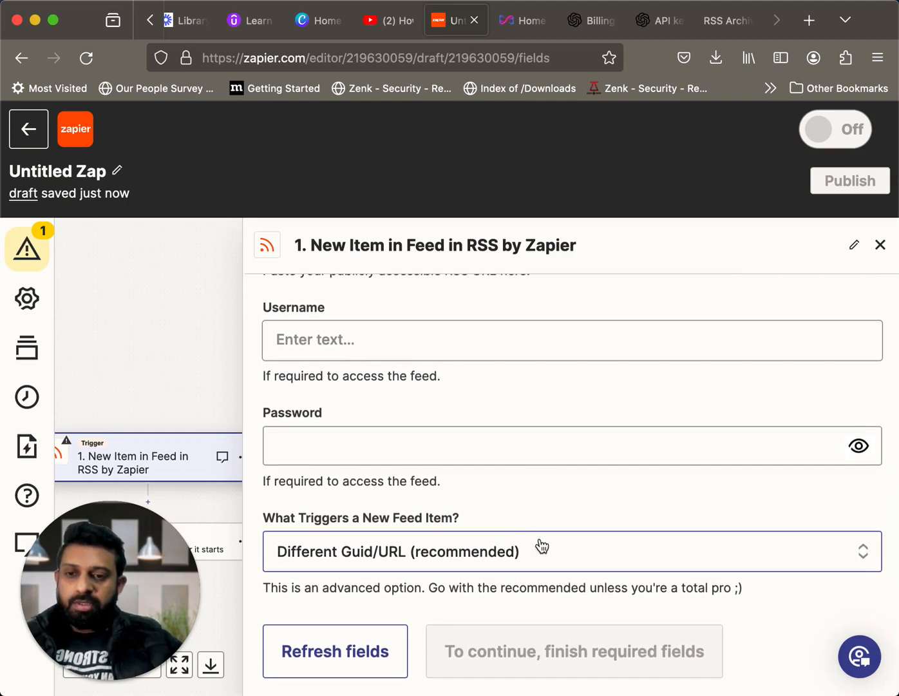
pyautogui.click(542, 546)
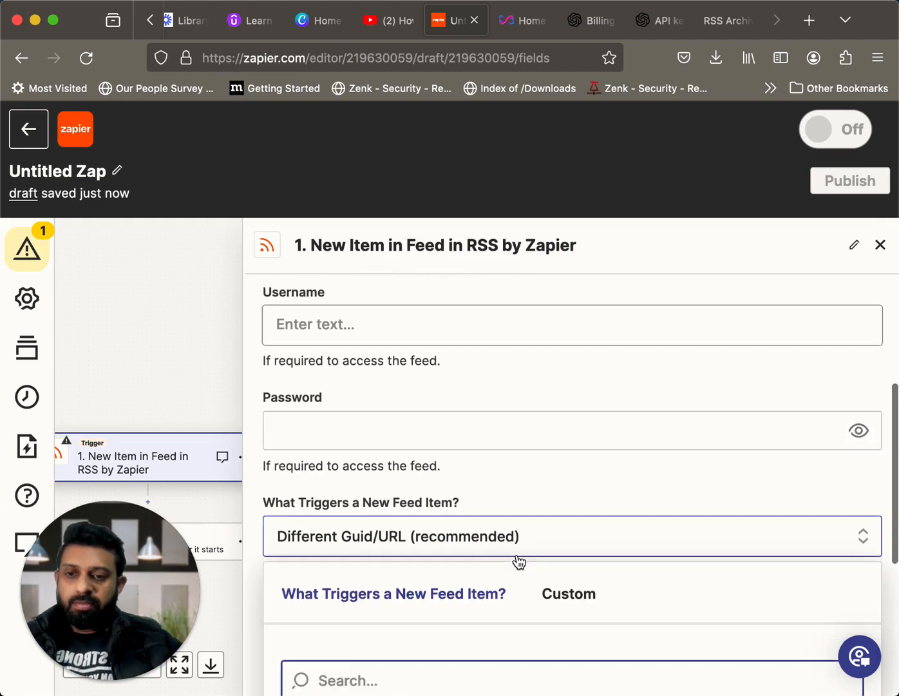
pyautogui.scroll(-2, 518, 554)
pyautogui.press('Escape')
pyautogui.scroll(2, 518, 555)
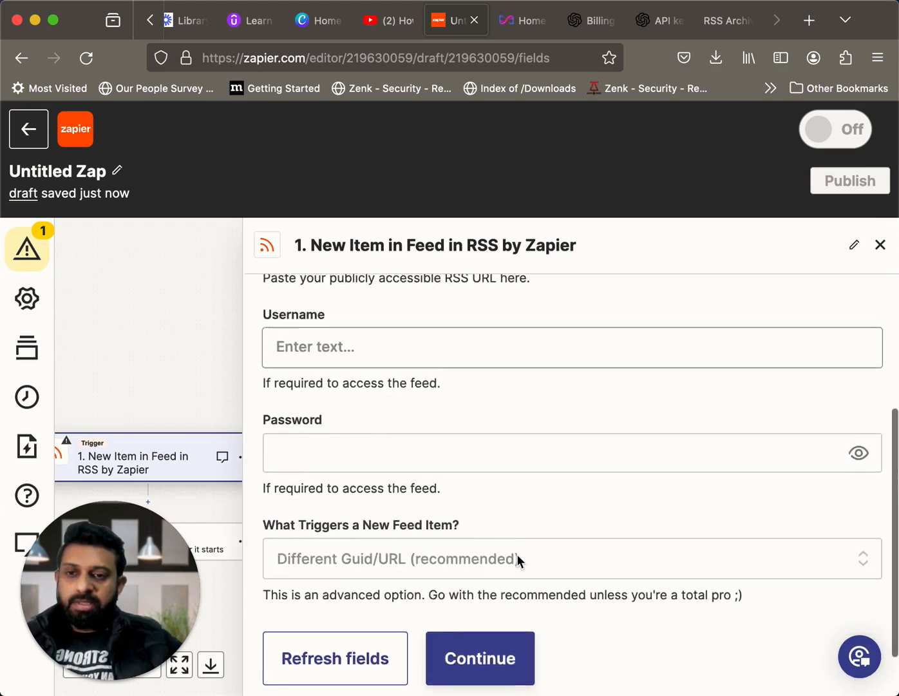
pyautogui.scroll(1, 519, 562)
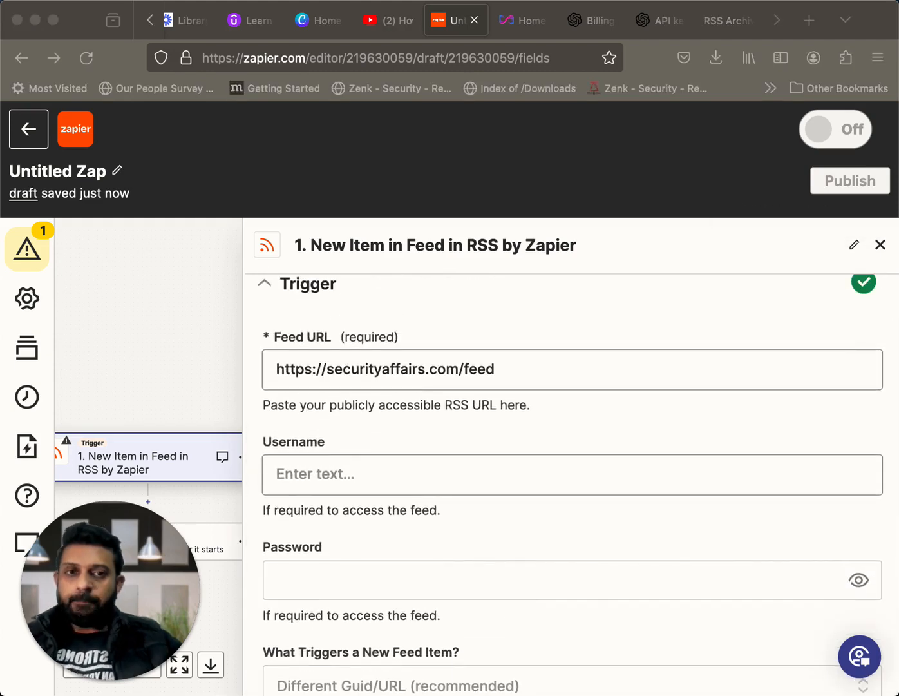
pyautogui.scroll(-3, 635, 393)
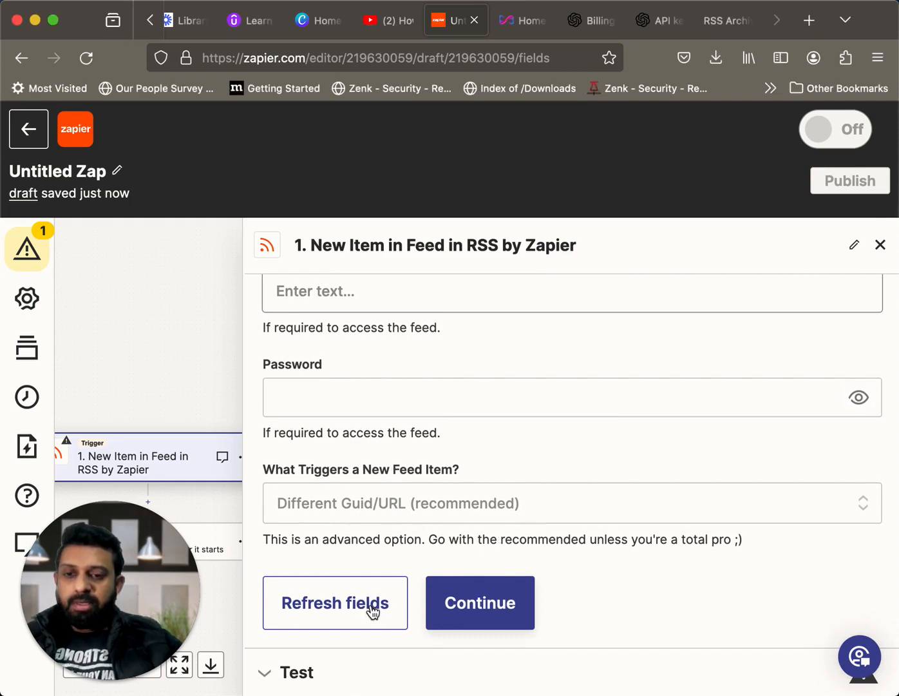
# Refresh the RSS trigger's fields, continue to the test section and test the trigger
pyautogui.click(337, 614)
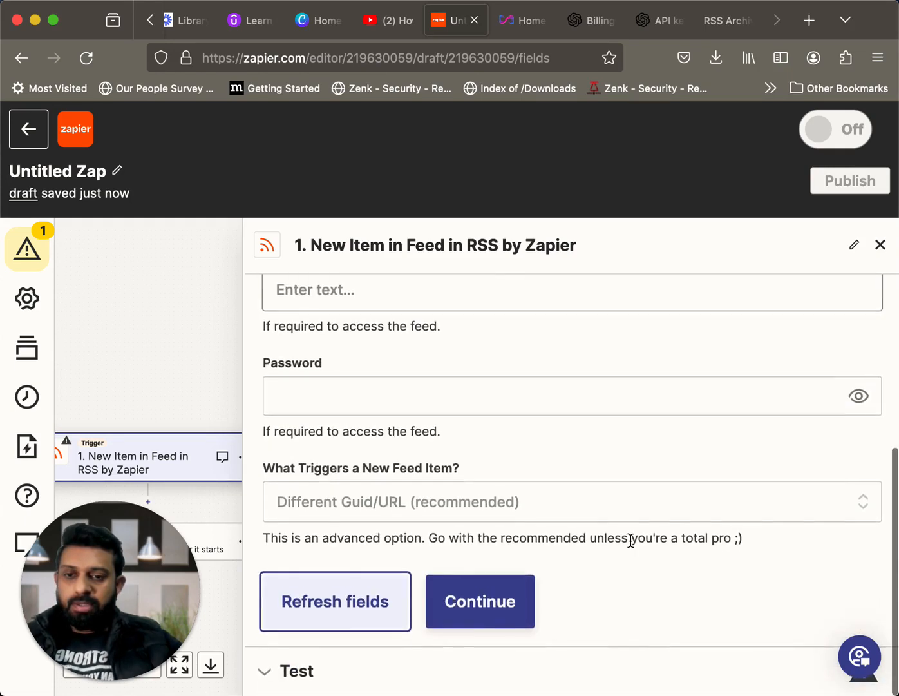
pyautogui.click(478, 609)
pyautogui.click(478, 609)
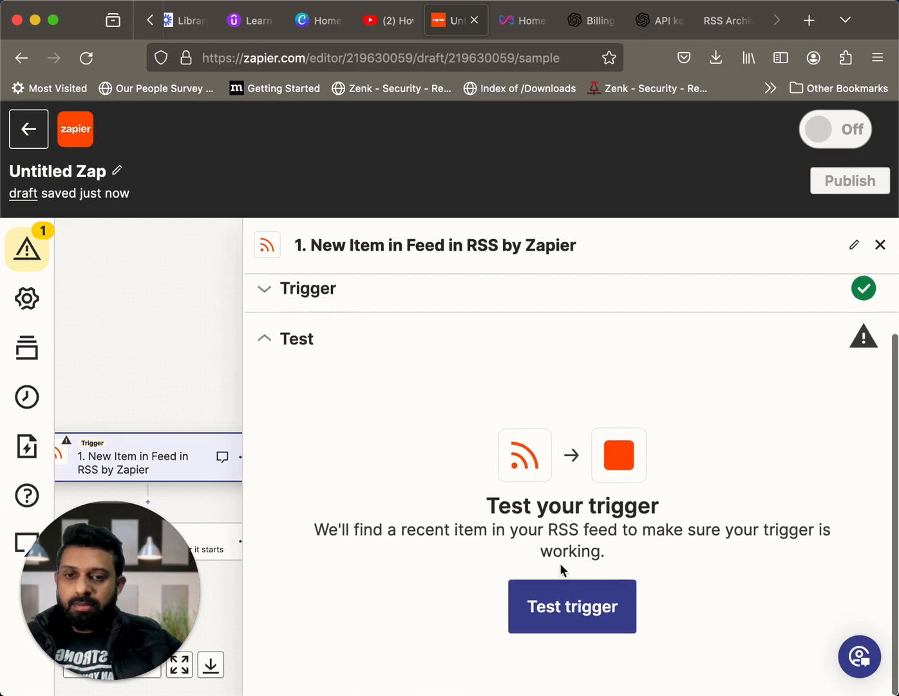
pyautogui.click(559, 598)
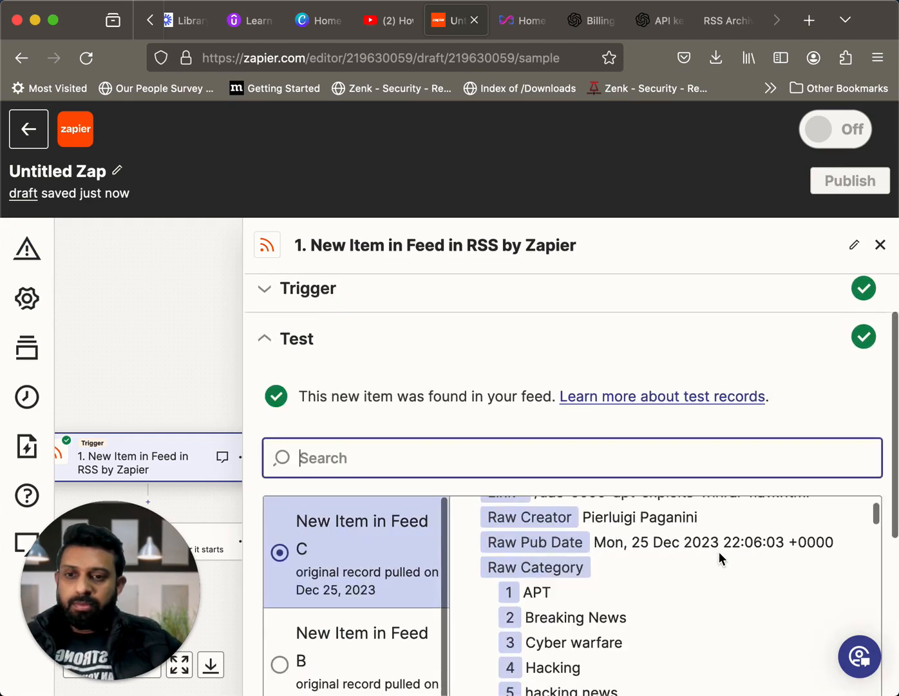
# Examine the data of test record New Item in Feed C, including its link, categories, raw description and encoded content
pyautogui.scroll(-3, 515, 413)
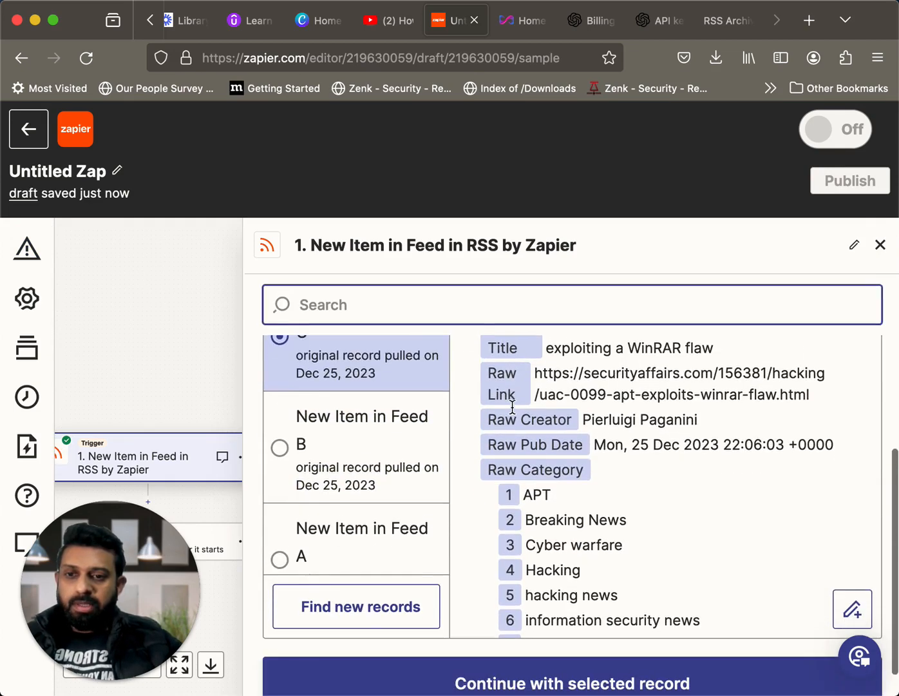
pyautogui.scroll(3, 556, 478)
pyautogui.scroll(-10, 662, 500)
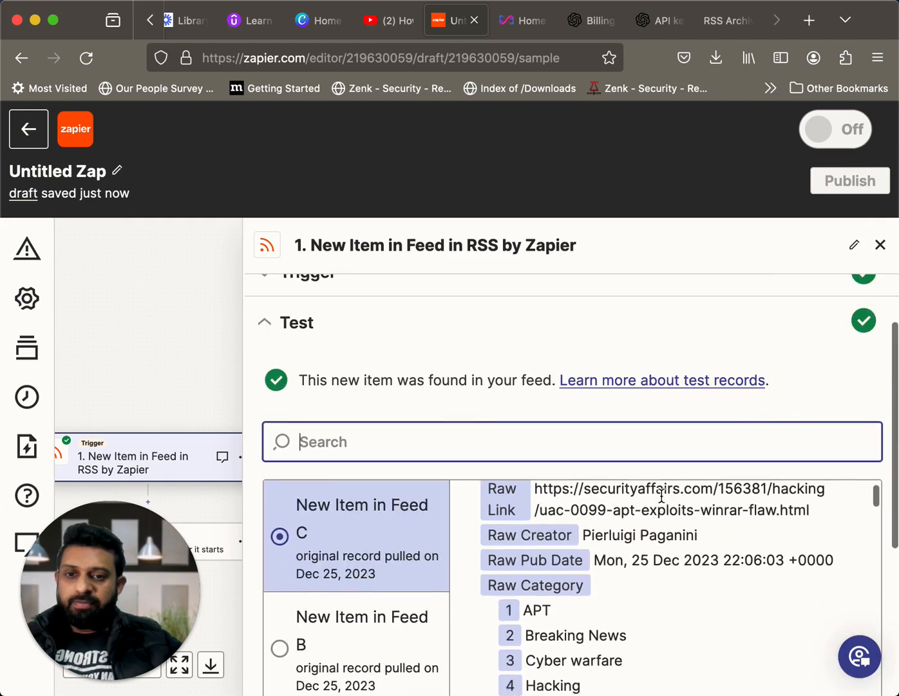
pyautogui.scroll(-10, 593, 474)
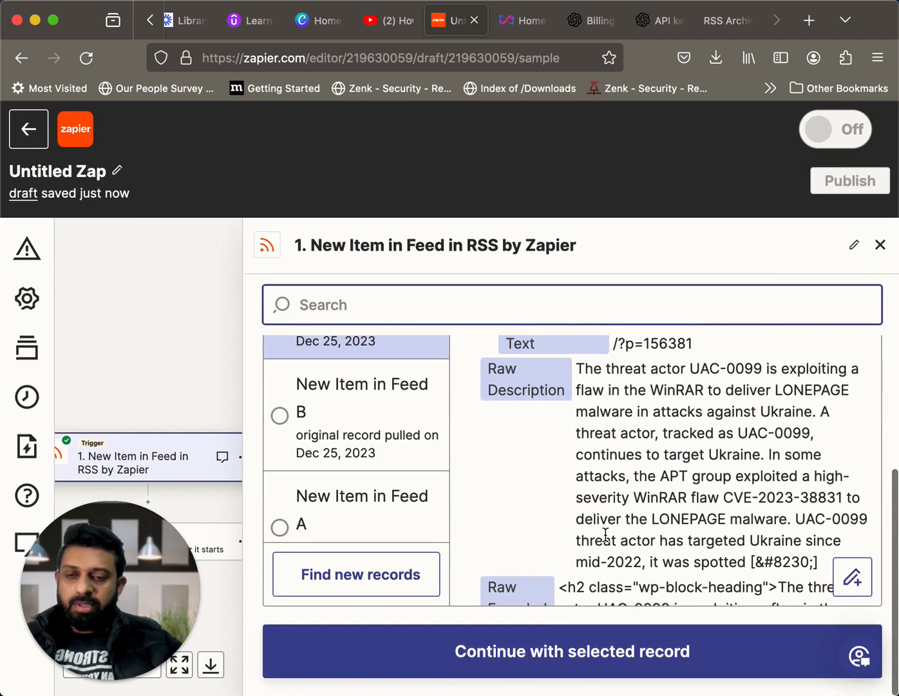
pyautogui.scroll(2, 606, 532)
pyautogui.scroll(-1, 605, 534)
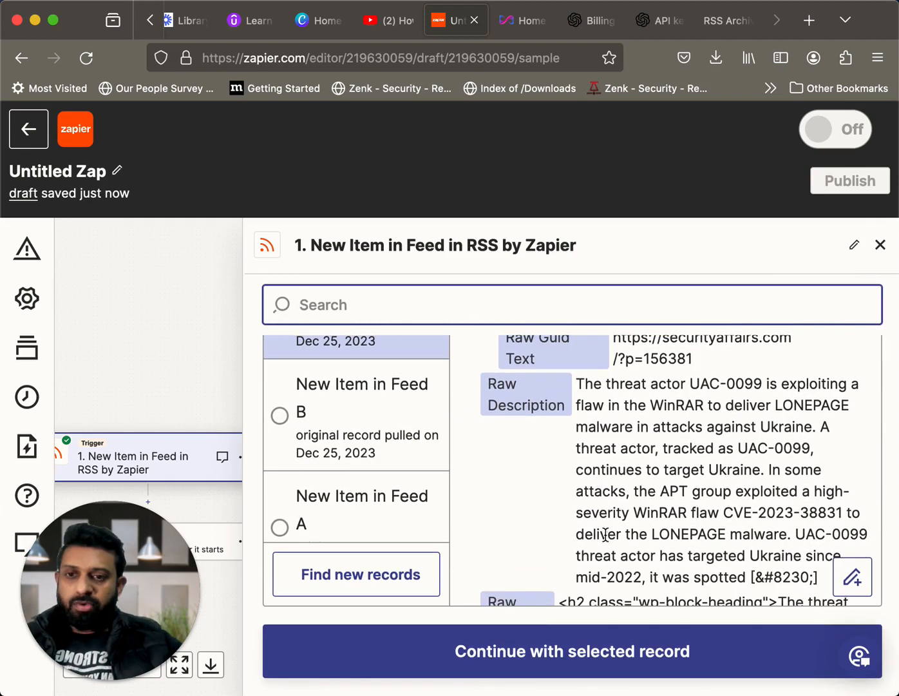
pyautogui.scroll(-10, 725, 462)
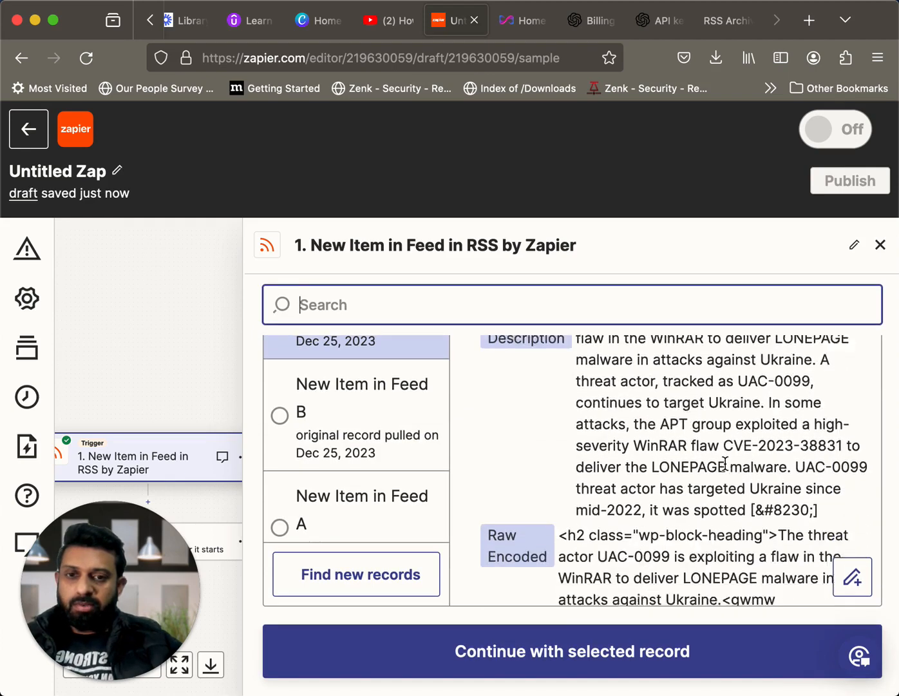
pyautogui.scroll(-5, 726, 462)
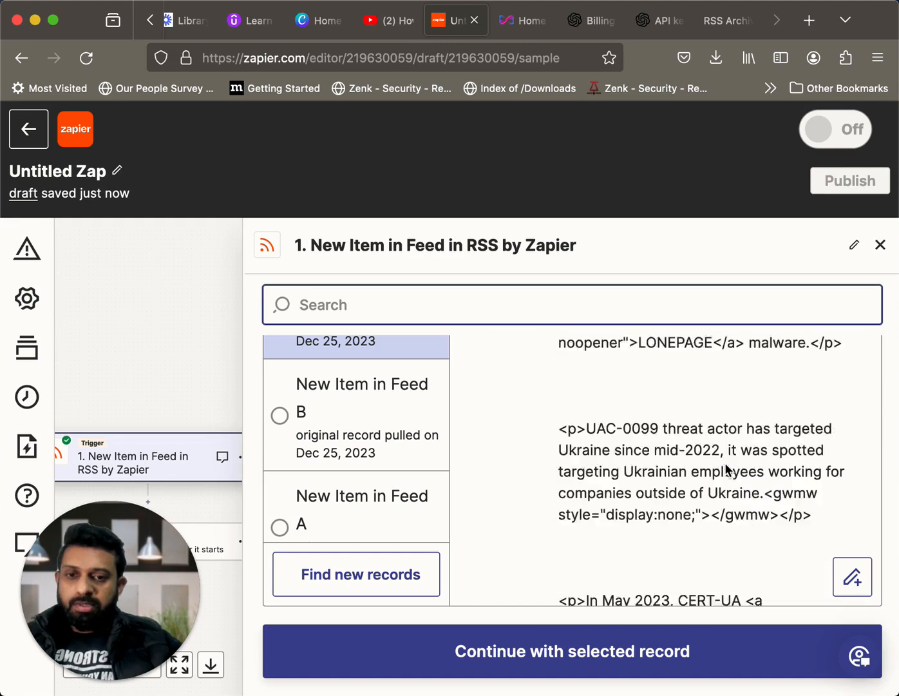
# Select New Item in Feed B as the test record, check its description and encoded content, and continue with it
pyautogui.click(381, 425)
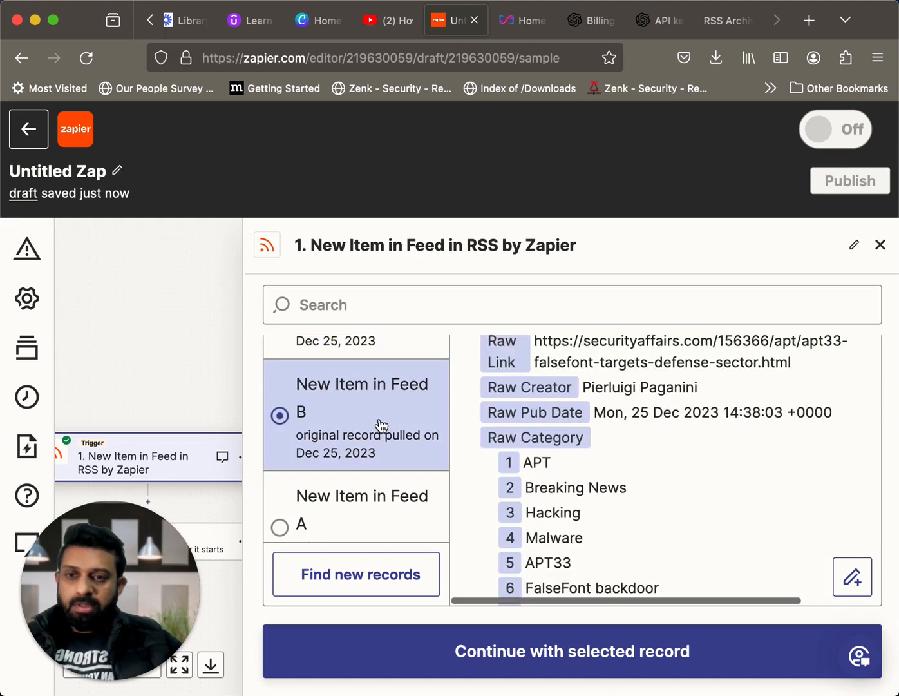
pyautogui.scroll(-8, 634, 476)
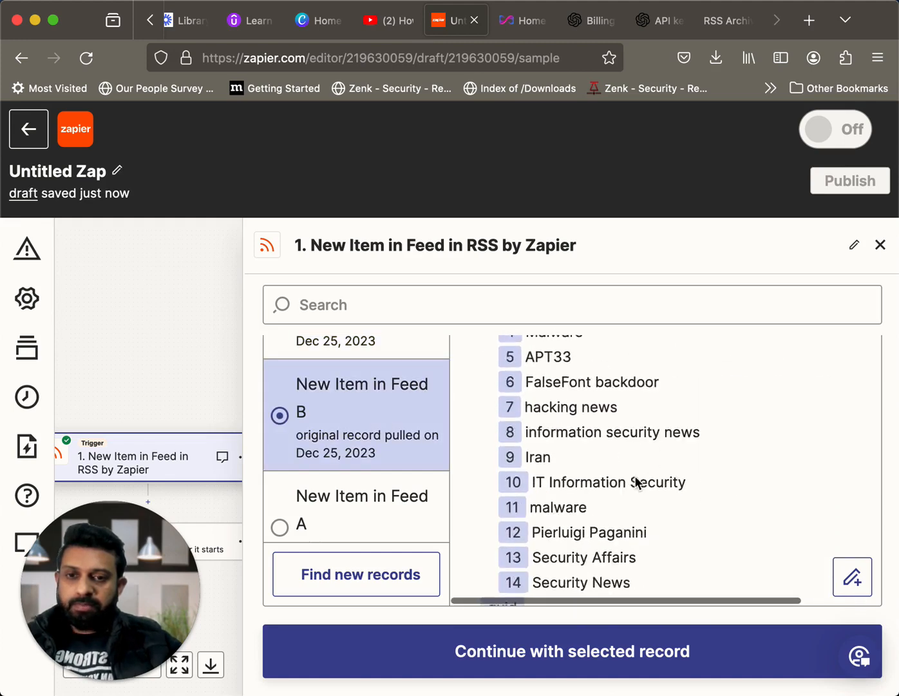
pyautogui.scroll(-1, 634, 476)
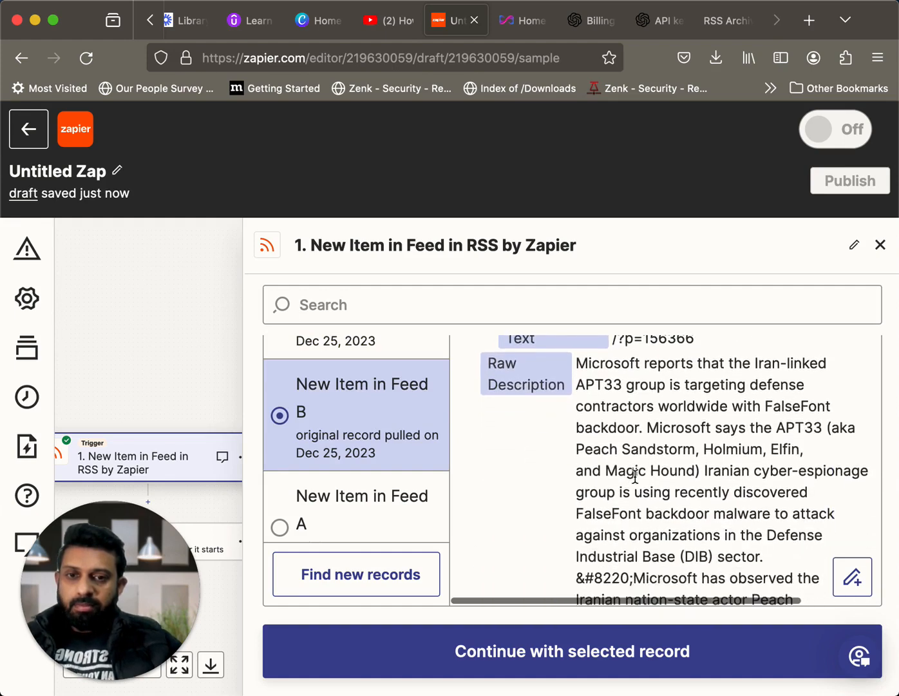
pyautogui.scroll(-10, 635, 476)
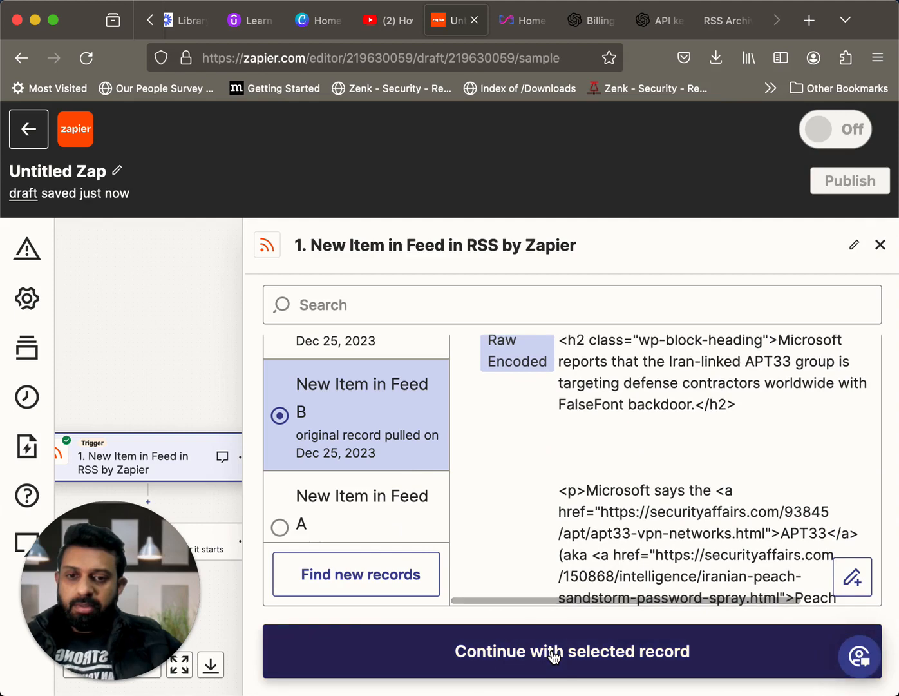
pyautogui.click(475, 654)
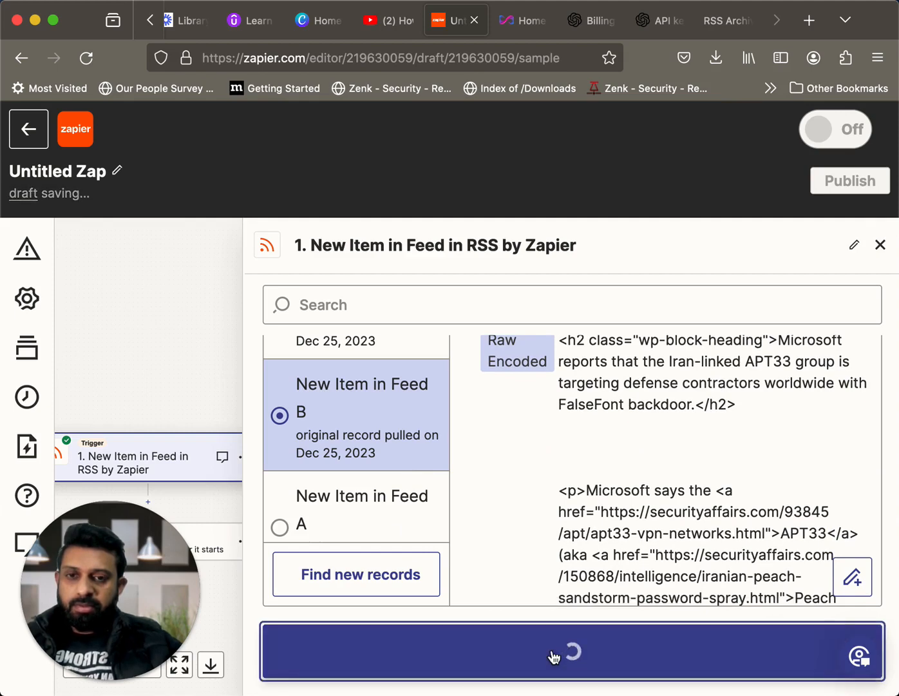
pyautogui.scroll(-5, 642, 531)
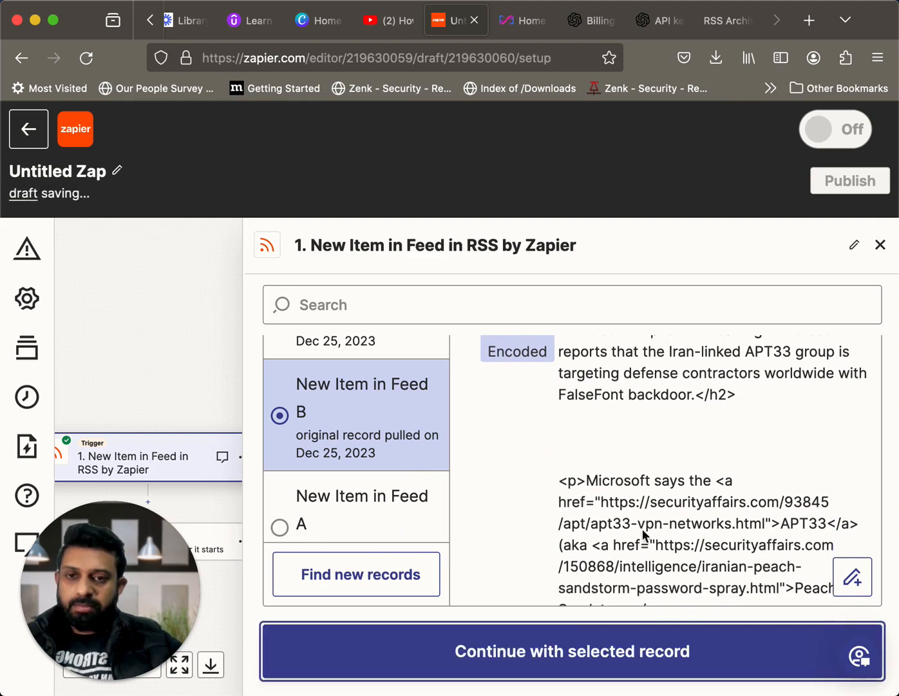
pyautogui.scroll(-5, 642, 533)
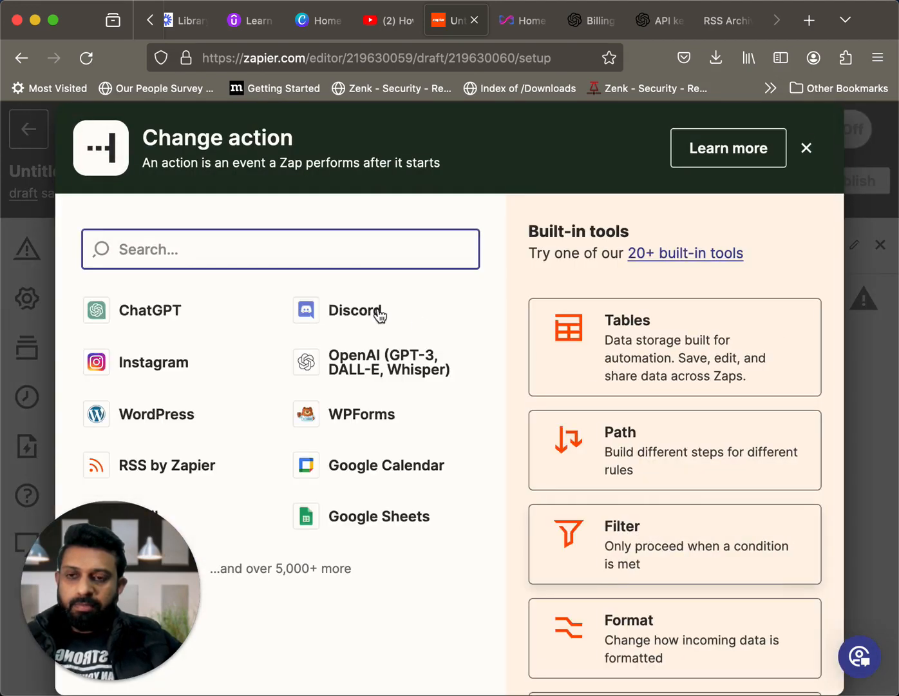
# Add ChatGPT as the Zap's action app with the event Conversation With Assistant, and continue to the account settings
pyautogui.click(166, 315)
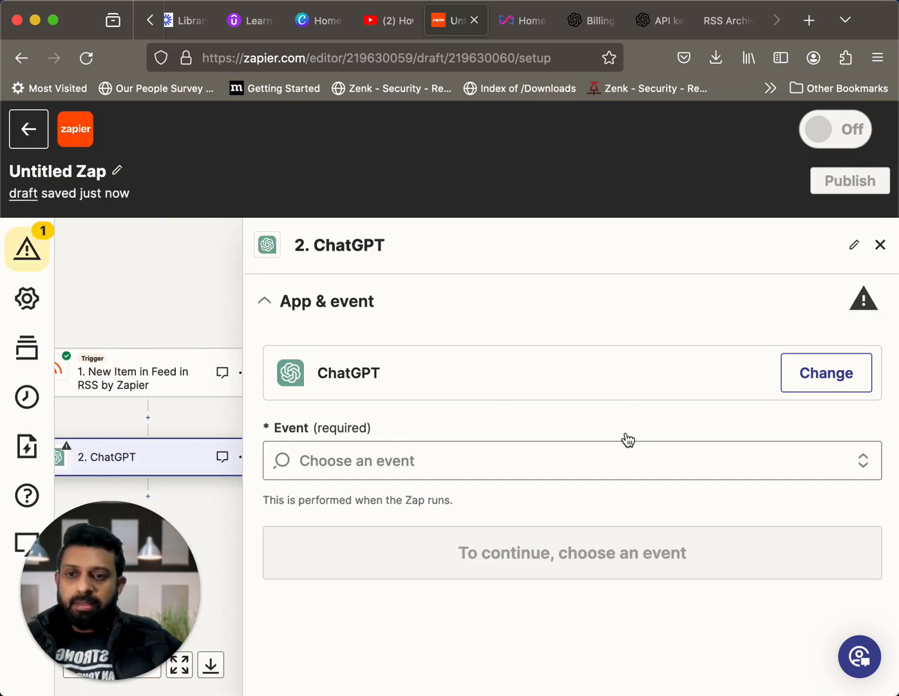
pyautogui.click(580, 458)
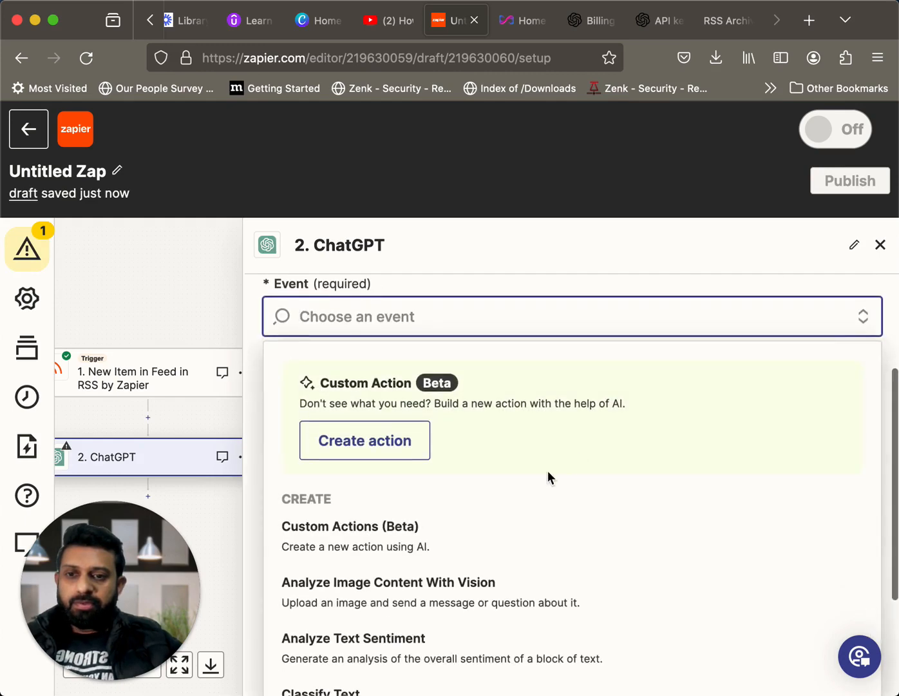
pyautogui.scroll(-4, 510, 493)
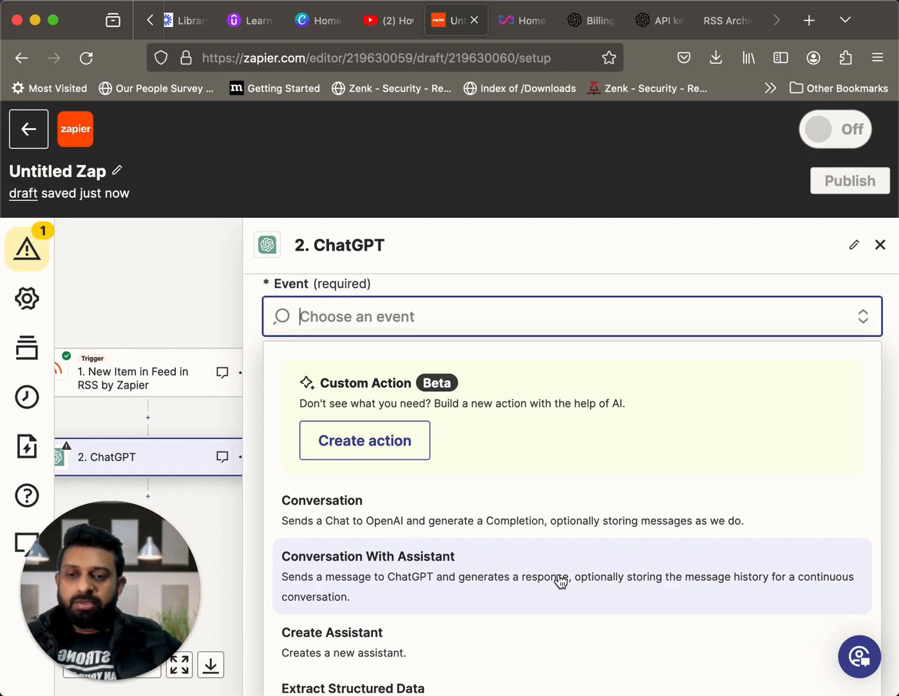
pyautogui.click(641, 582)
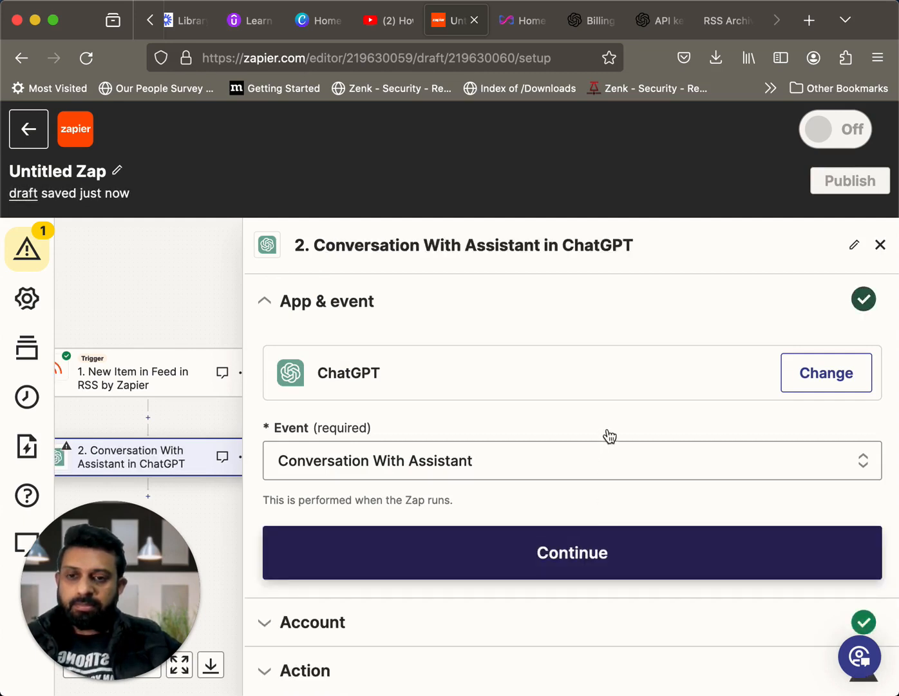
pyautogui.click(588, 543)
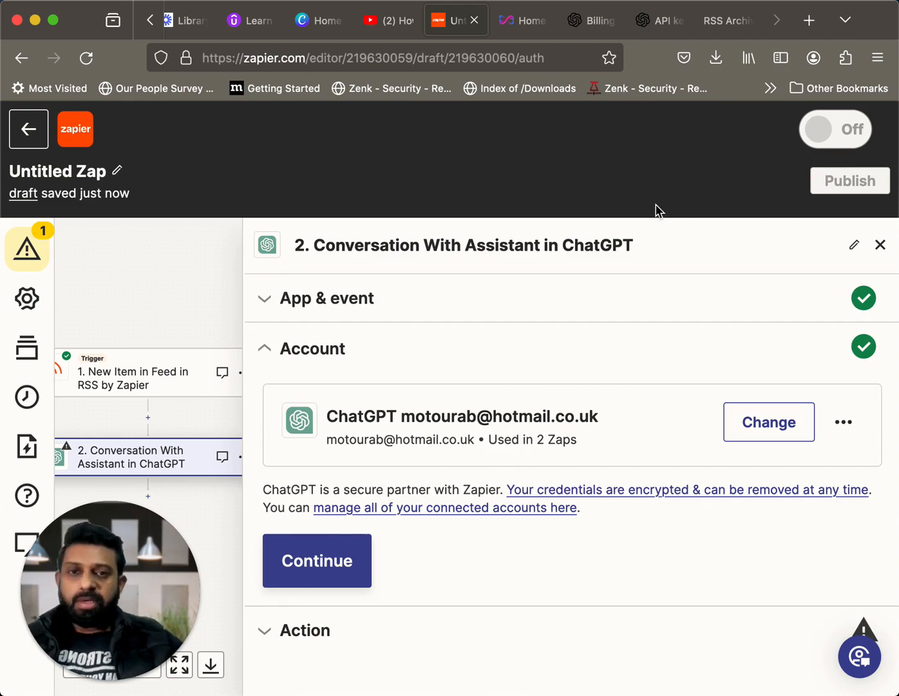
# Switch to the OpenAI API keys page, check where secret keys are listed and created, and return to the Zap editor
pyautogui.click(657, 29)
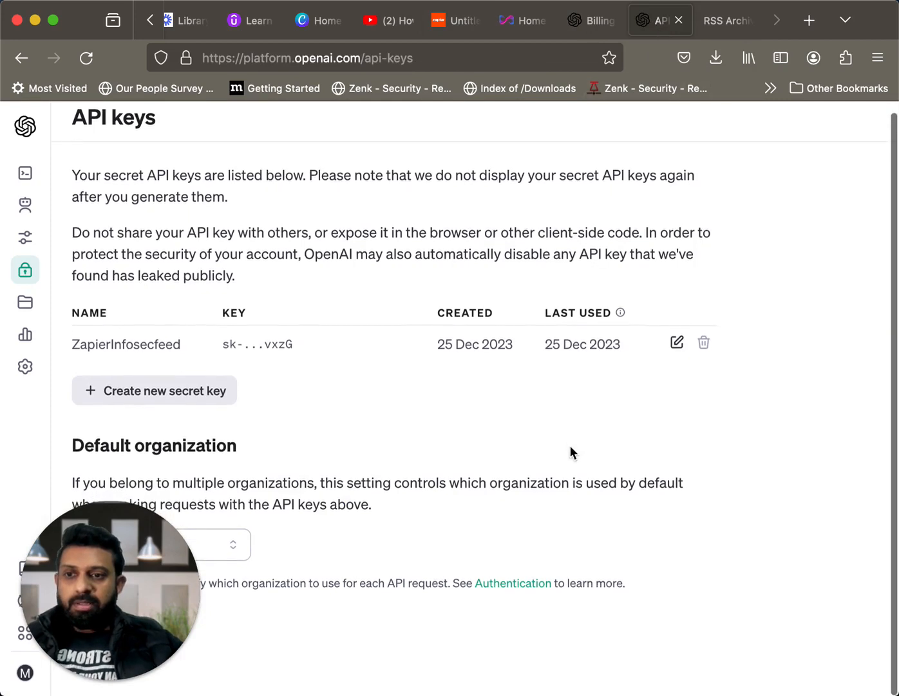
pyautogui.scroll(1, 309, 320)
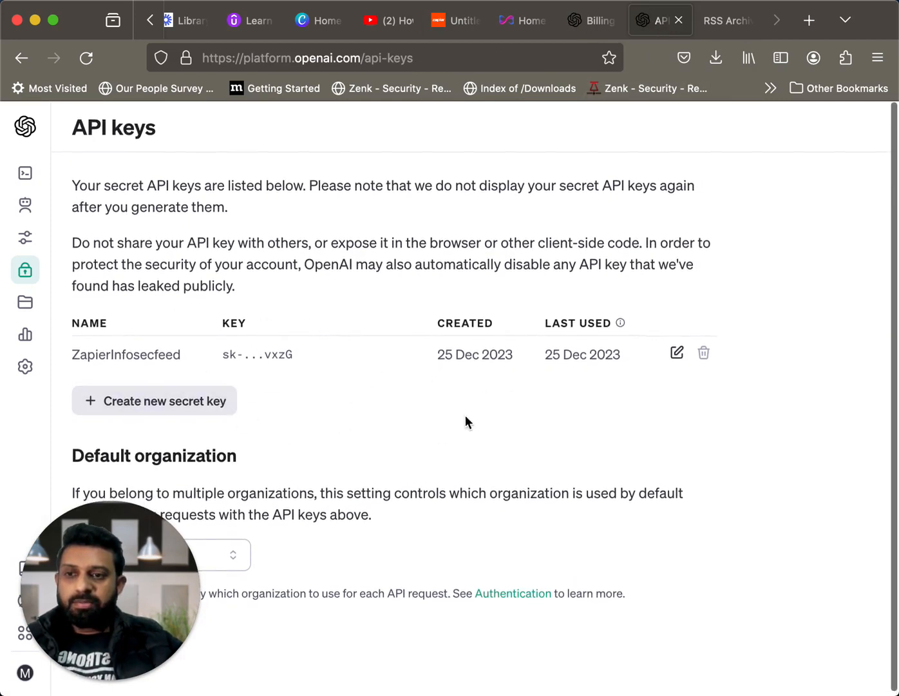
pyautogui.scroll(-1, 471, 398)
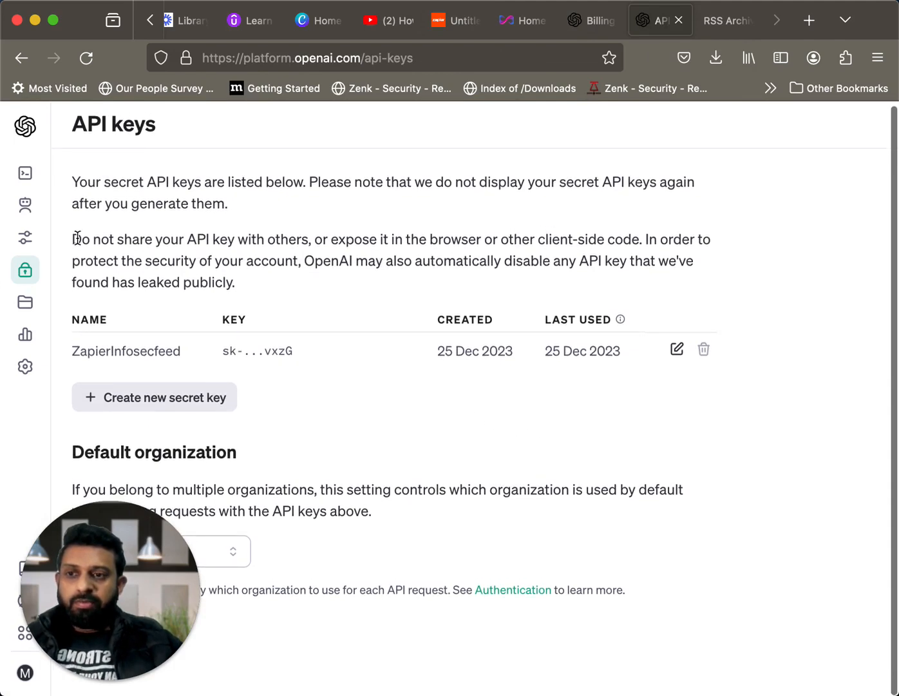
pyautogui.scroll(-1, 576, 427)
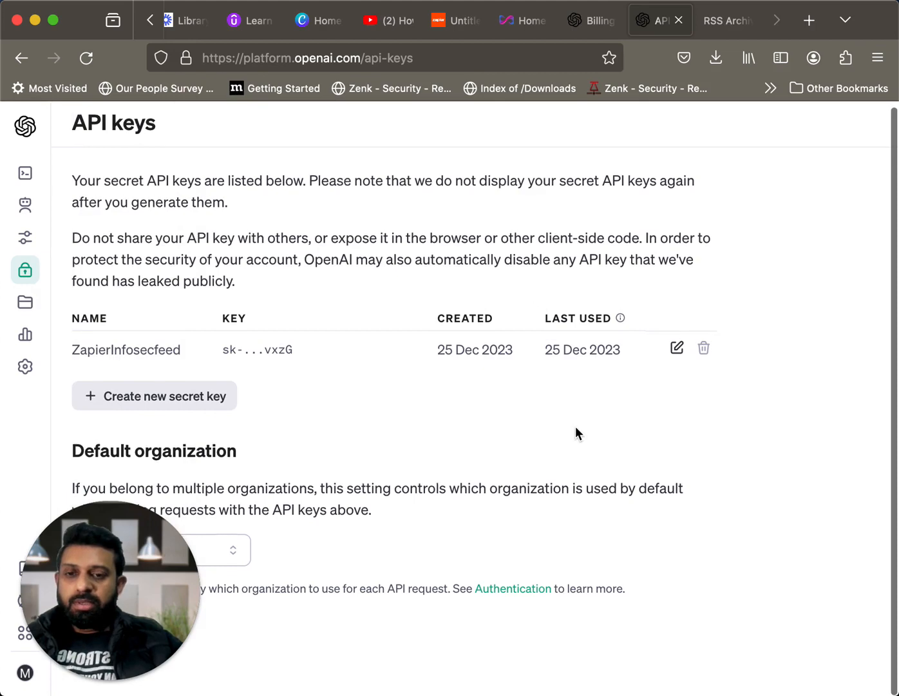
pyautogui.scroll(1, 575, 426)
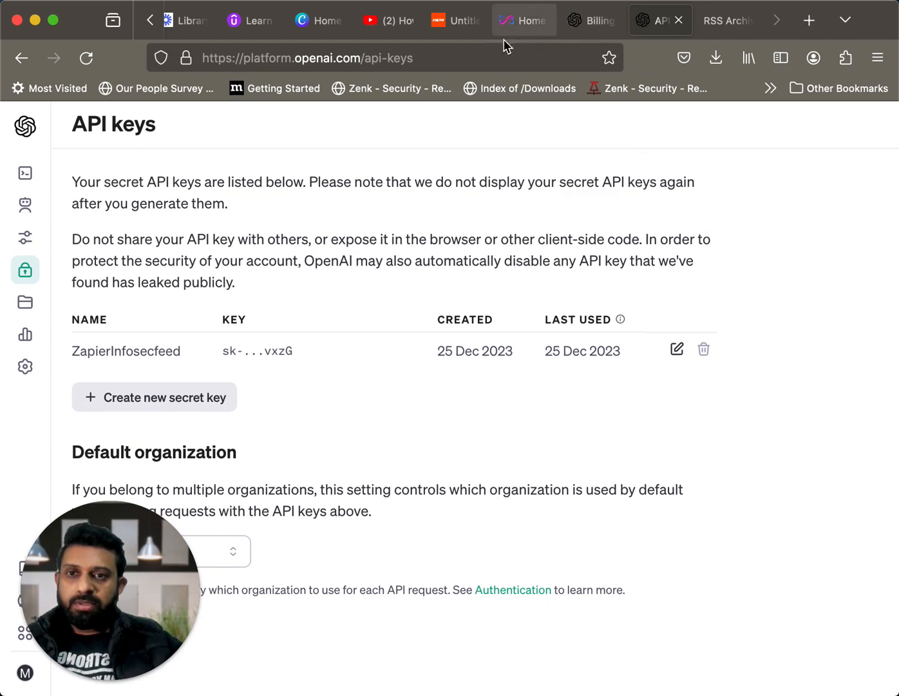
pyautogui.click(454, 29)
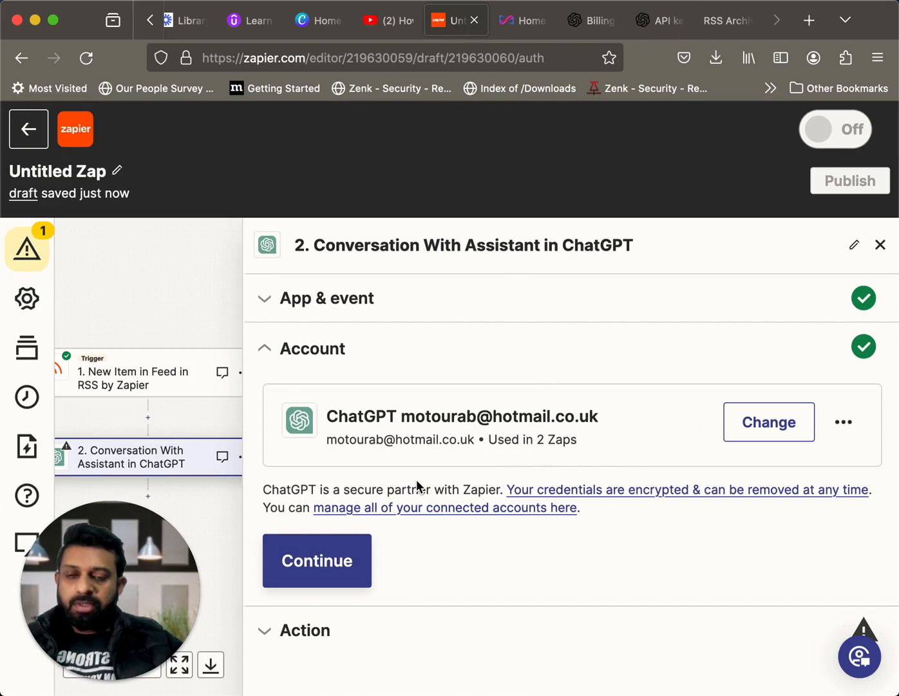
# Continue with the connected ChatGPT account and review the action's Message and Assistant fields
pyautogui.click(326, 566)
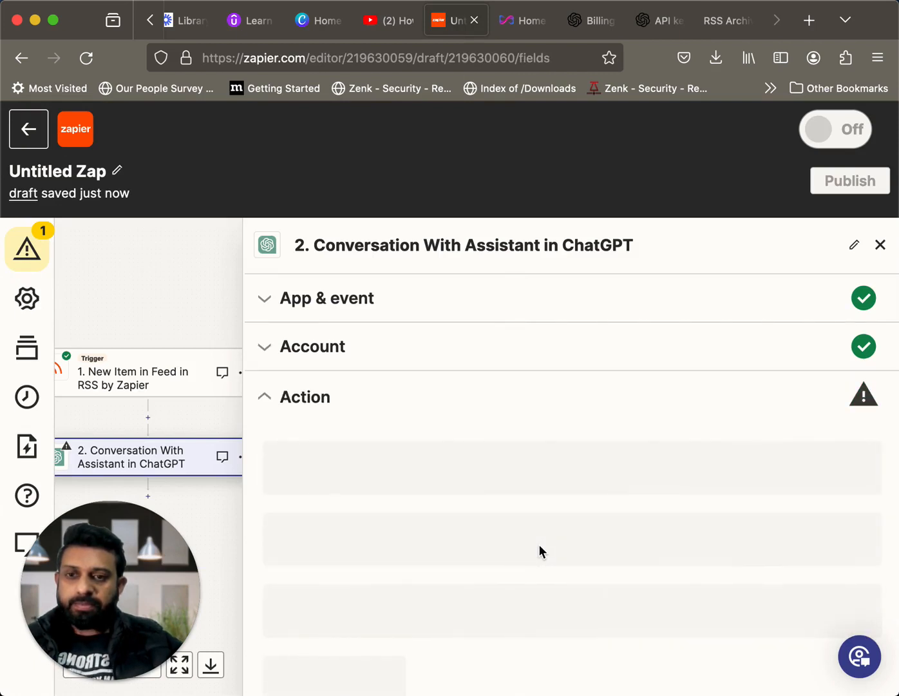
pyautogui.scroll(-5, 539, 549)
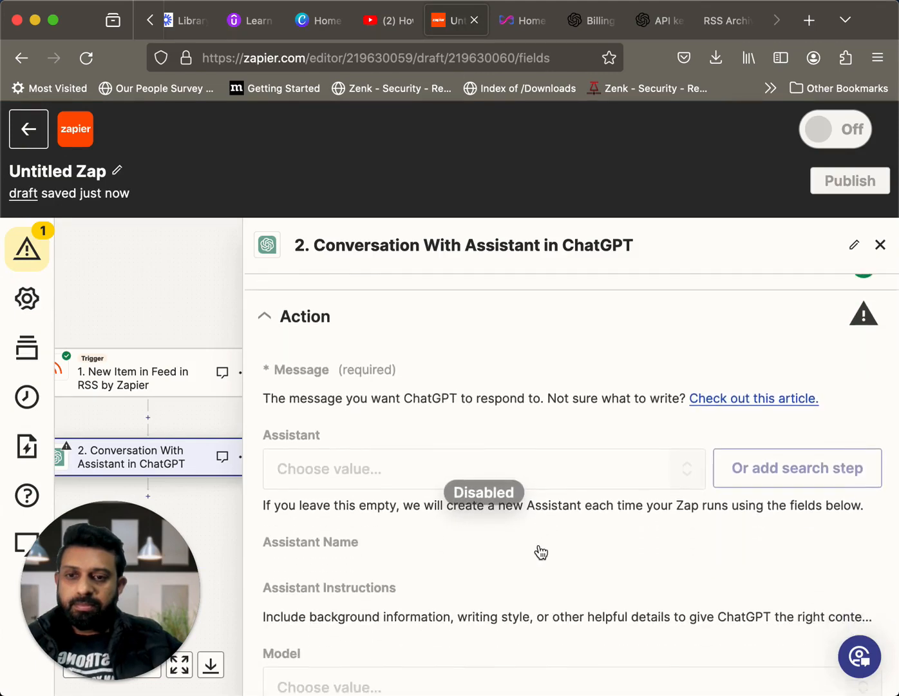
pyautogui.scroll(5, 538, 547)
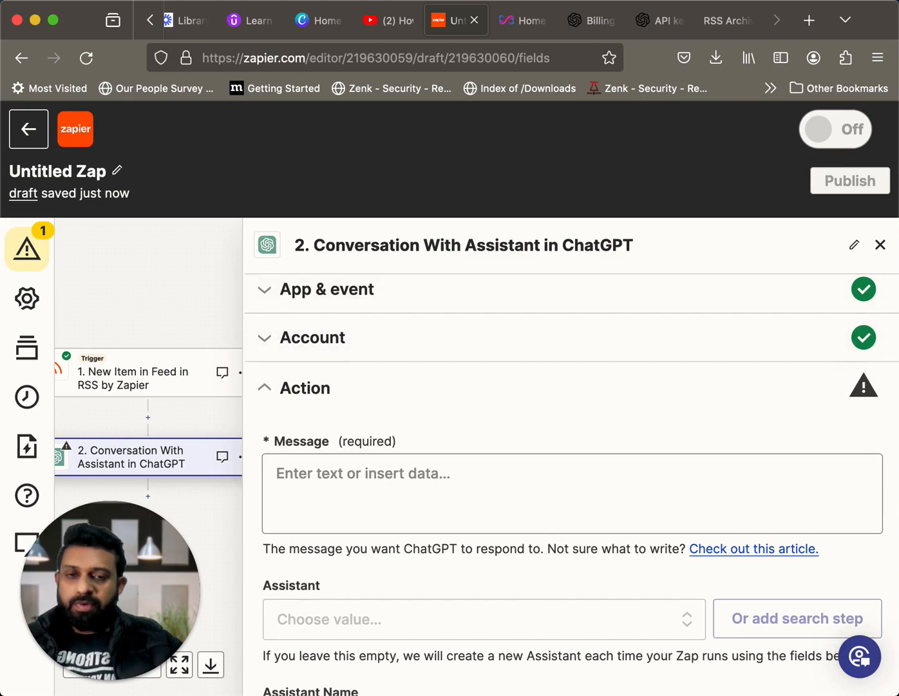
pyautogui.scroll(-3, 767, 271)
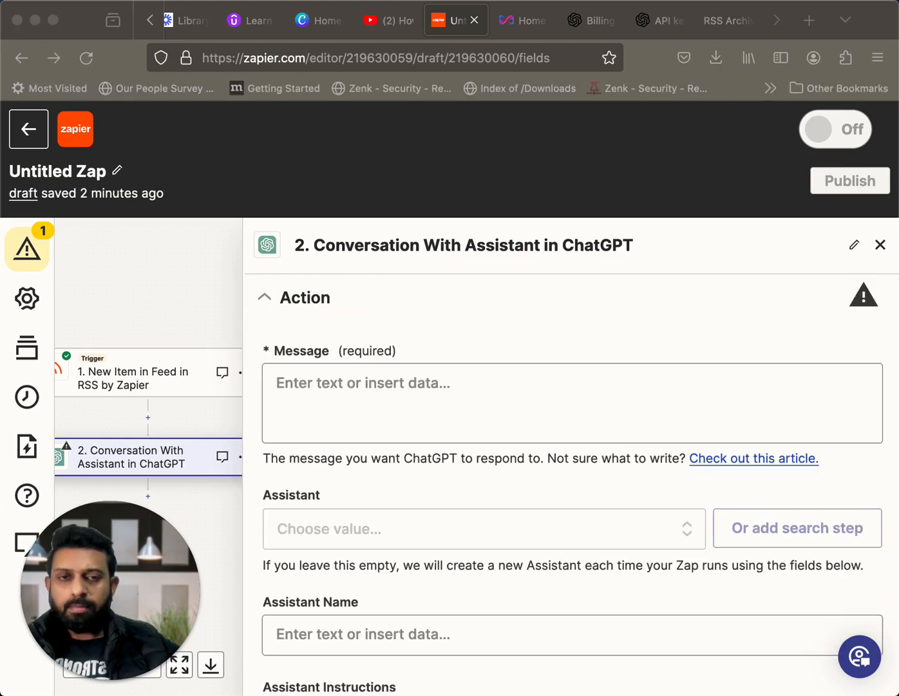
# Insert the RSS feed item's Description into the Message field of the Conversation With Assistant action
pyautogui.click(517, 398)
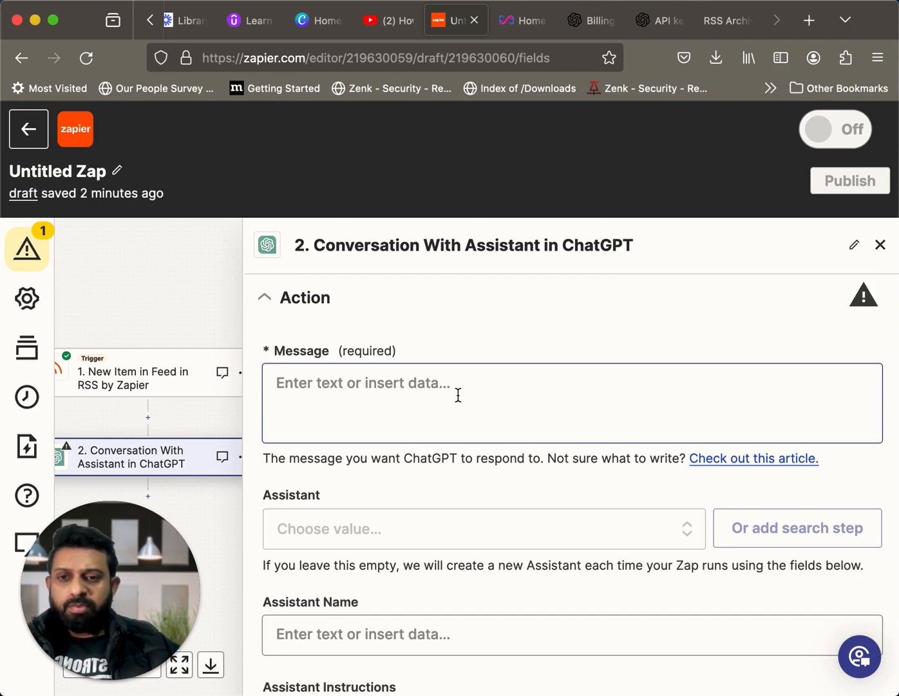
pyautogui.click(431, 385)
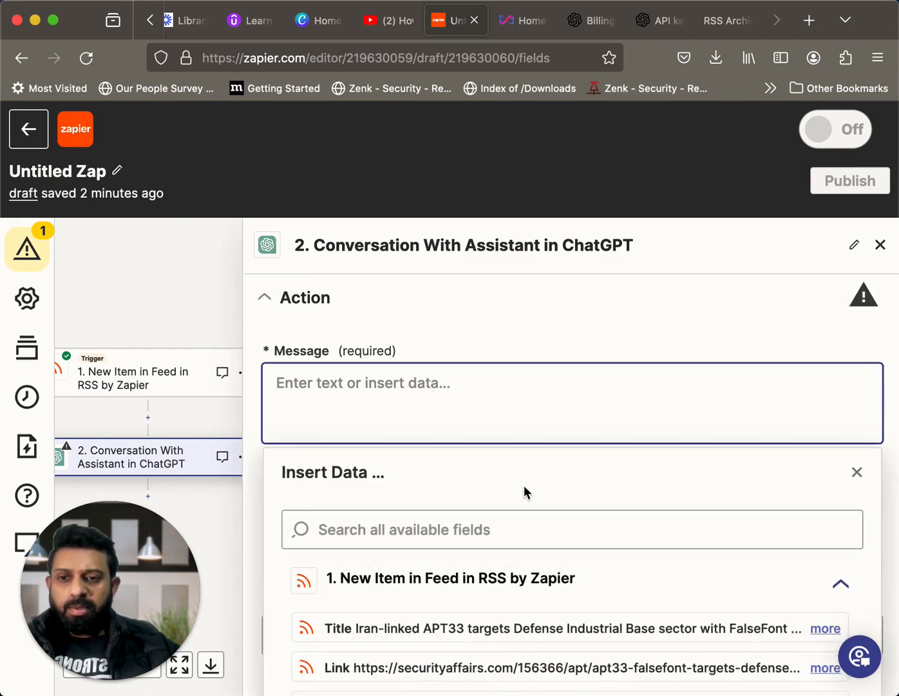
pyautogui.scroll(-3, 524, 490)
pyautogui.scroll(-2, 524, 489)
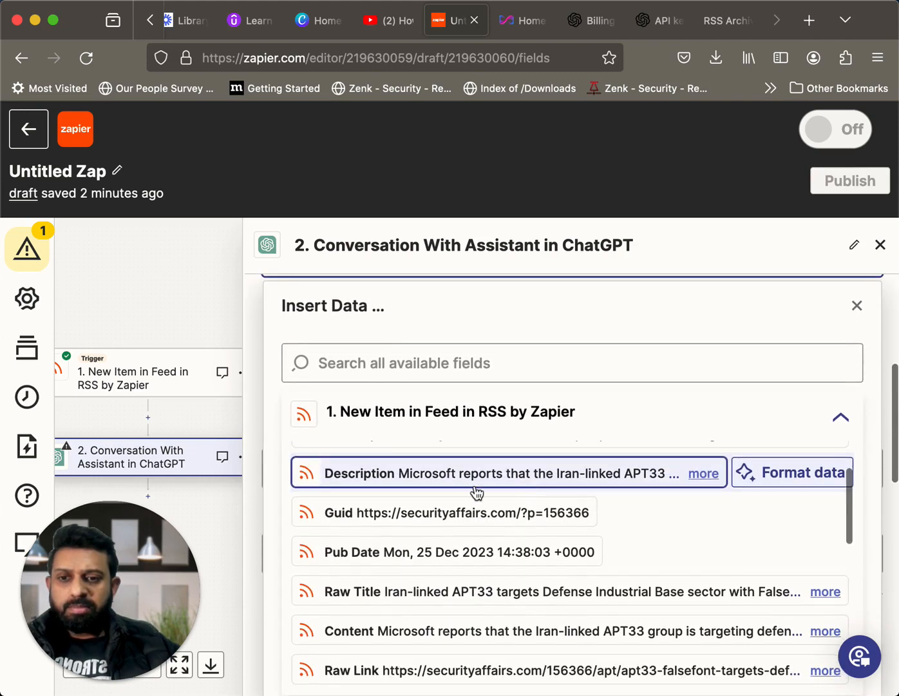
pyautogui.click(437, 482)
pyautogui.scroll(-5, 577, 490)
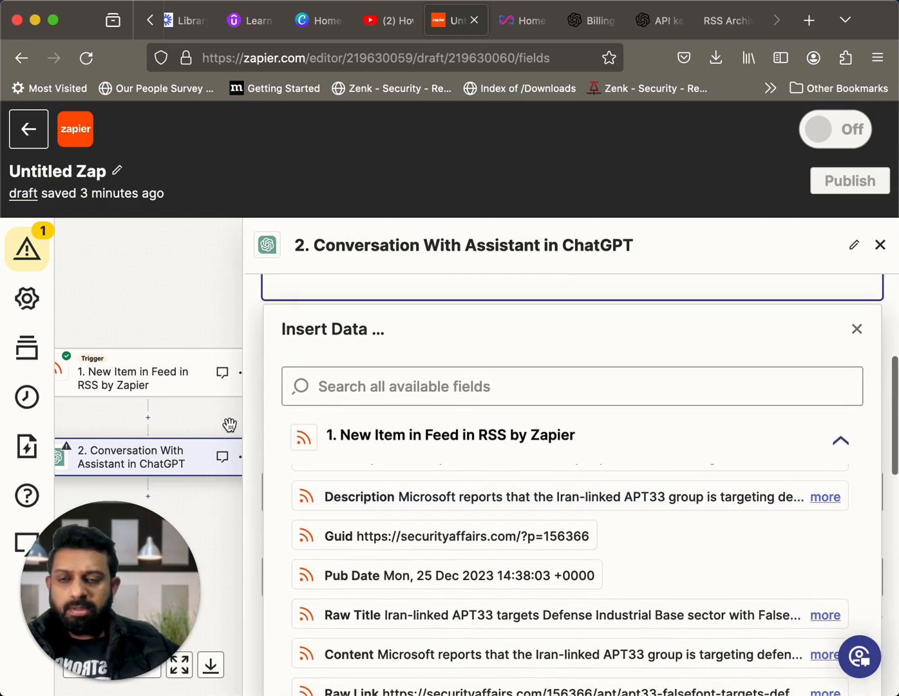
pyautogui.click(235, 432)
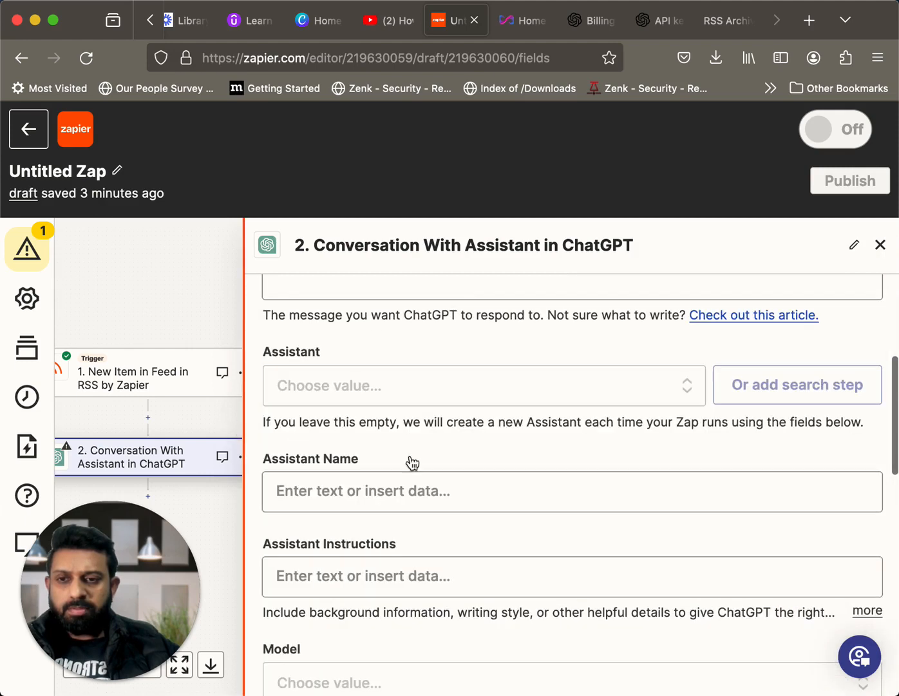
# Set the Assistant Name to "Assistant" in the ChatGPT action
pyautogui.scroll(-2, 461, 460)
pyautogui.scroll(-3, 462, 461)
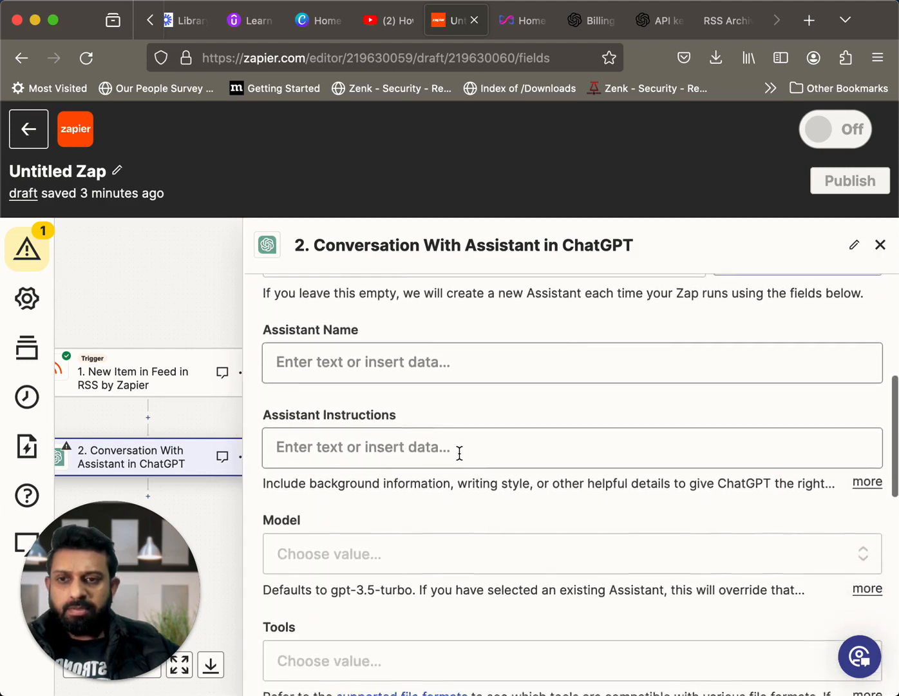
pyautogui.click(439, 429)
pyautogui.click(425, 341)
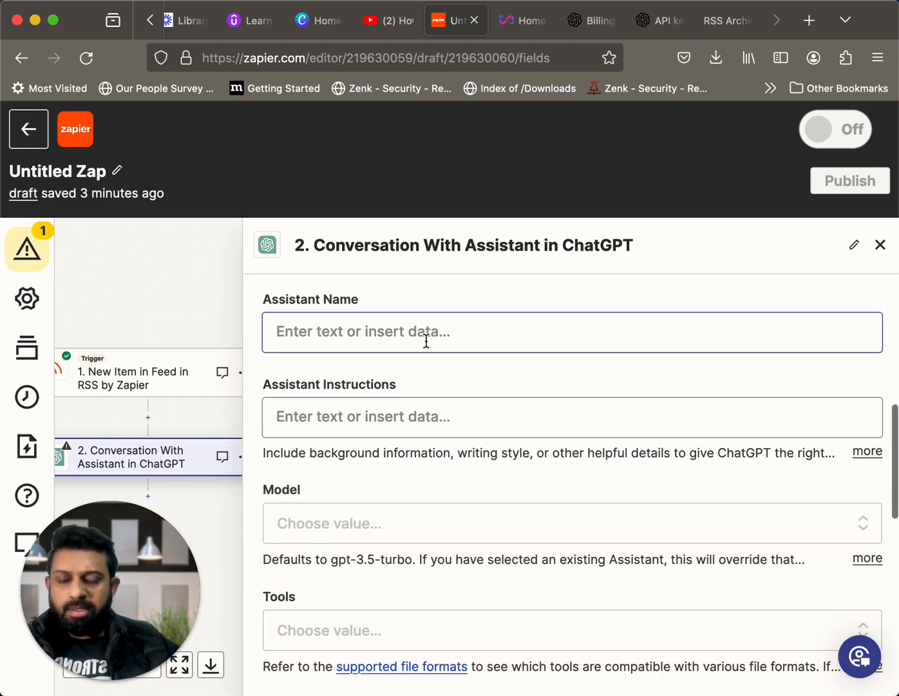
pyautogui.write('A')
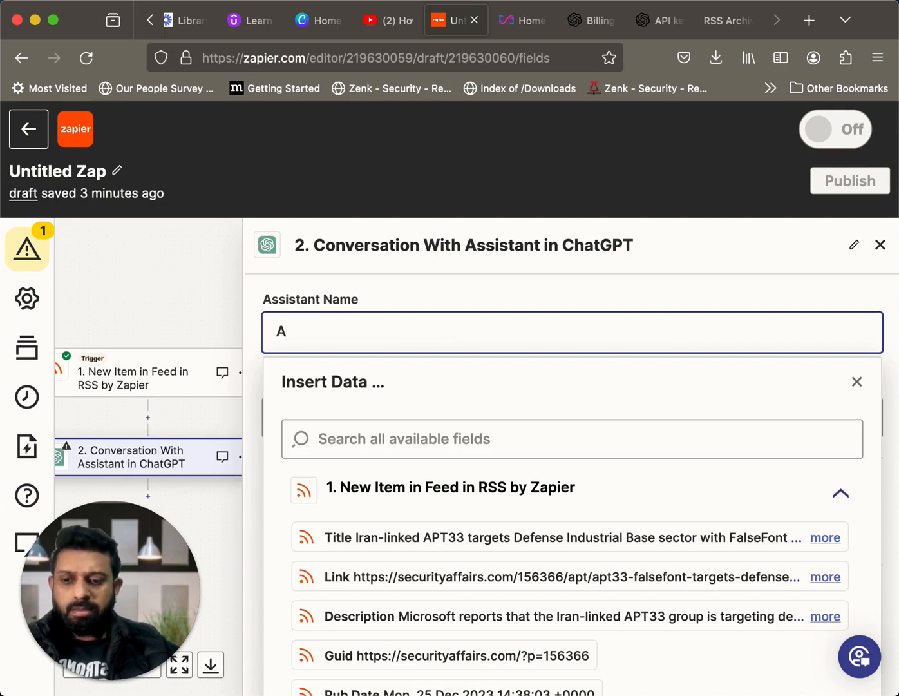
pyautogui.write('ssistant')
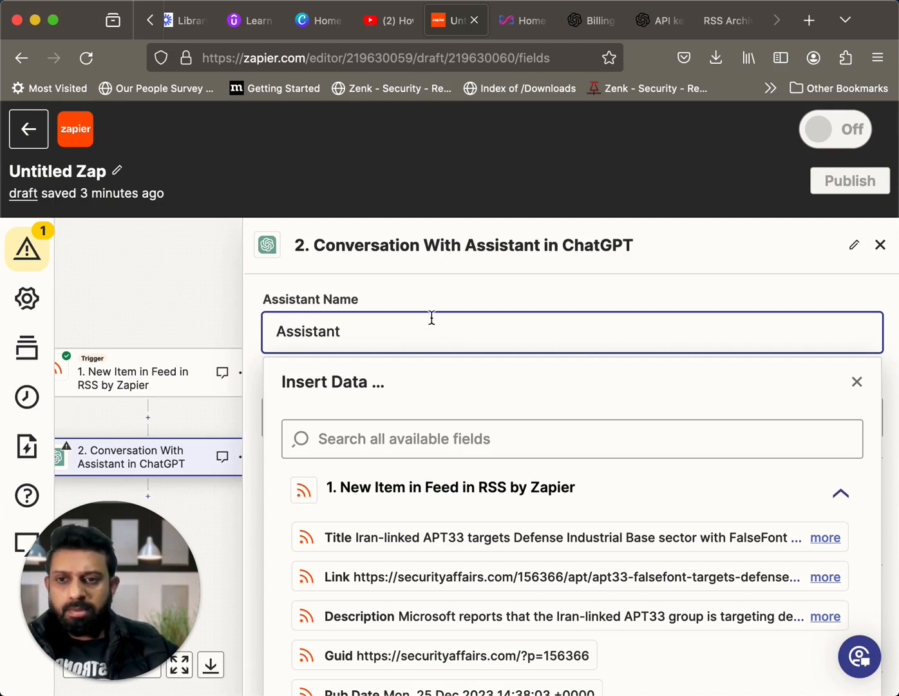
pyautogui.scroll(-1, 459, 333)
pyautogui.scroll(-1, 459, 334)
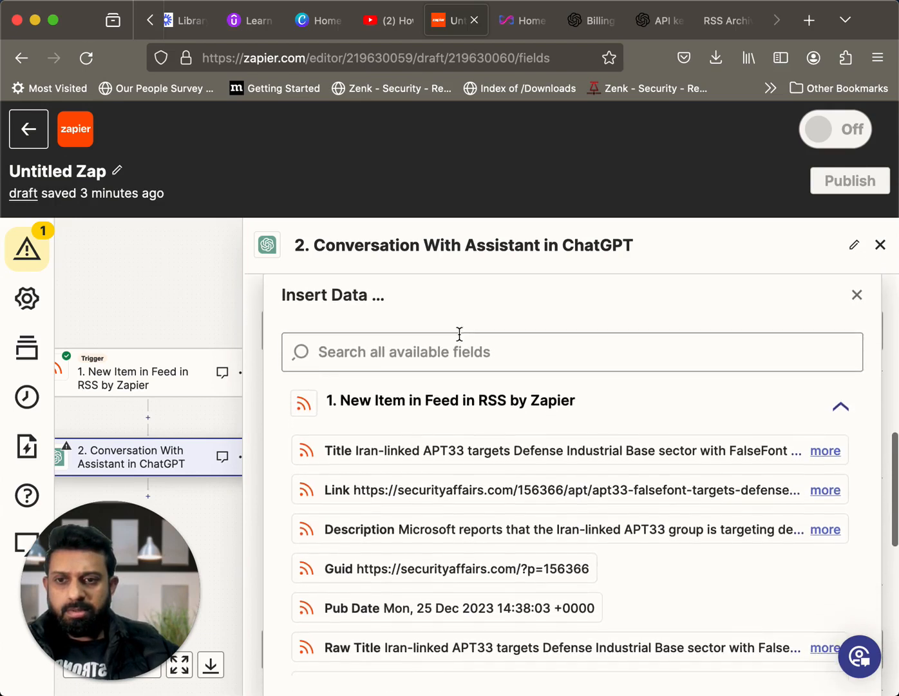
pyautogui.scroll(2, 355, 389)
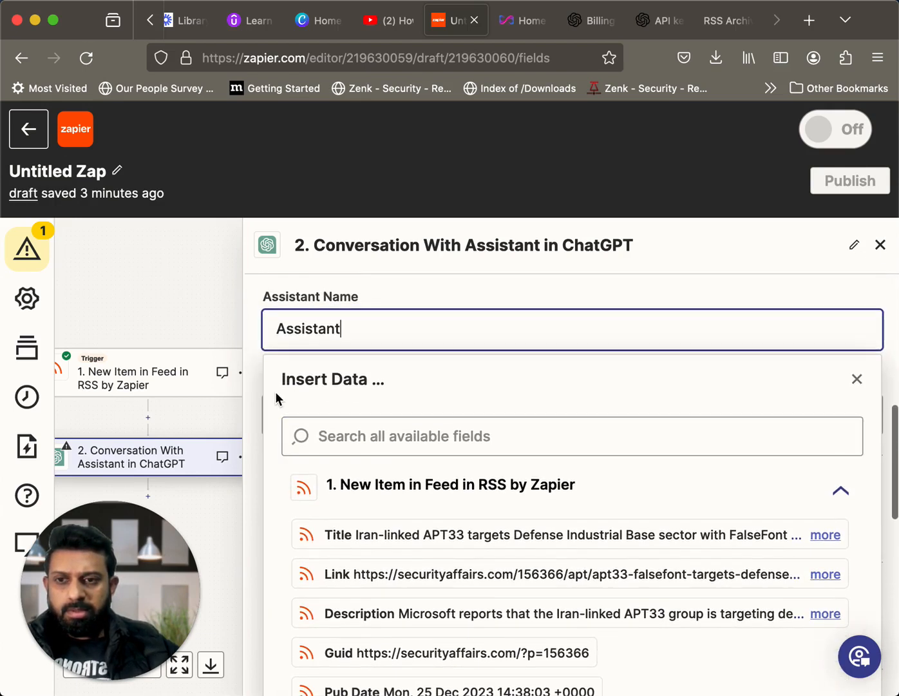
pyautogui.click(194, 320)
pyautogui.click(602, 436)
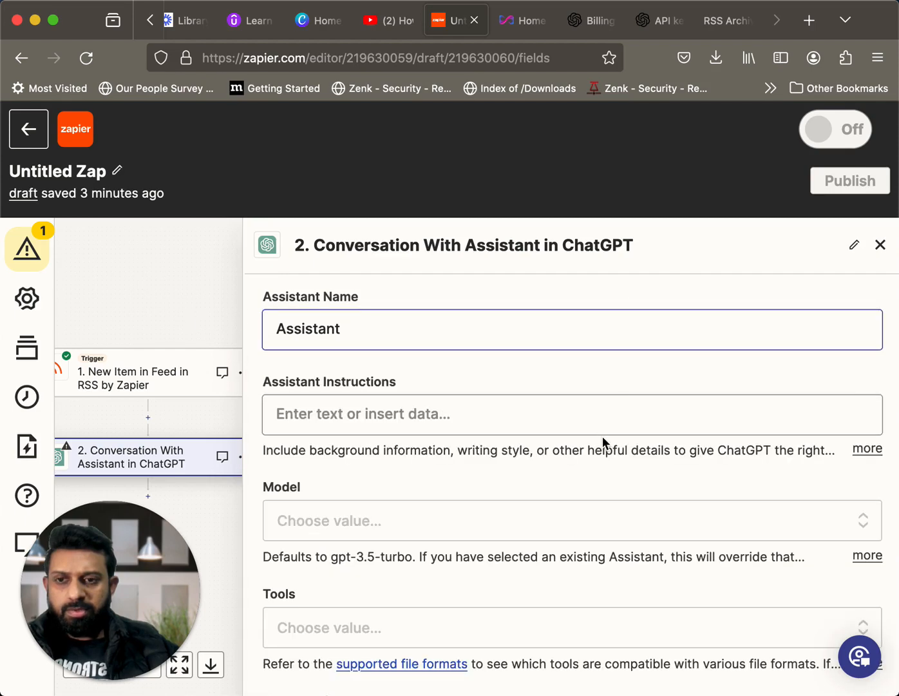
# Enter Assistant Instructions asking for funny, witty summaries of AI and cybersecurity articles, with bulleted key points, a "hot take" closing paragraph and h1, h2, h3 tags
pyautogui.scroll(-2, 603, 436)
pyautogui.scroll(-1, 596, 342)
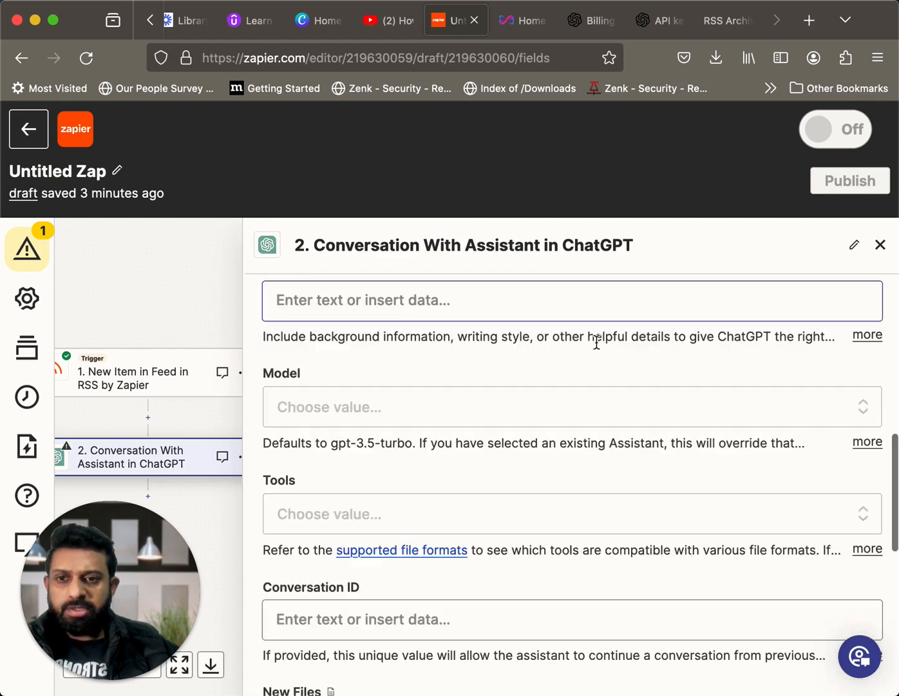
pyautogui.scroll(3, 547, 438)
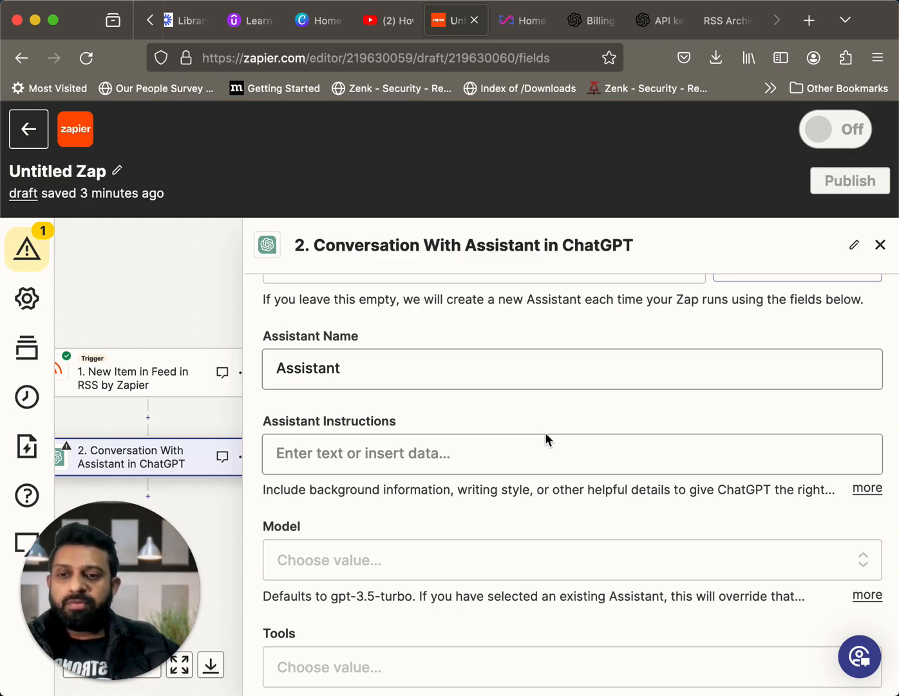
pyautogui.click(421, 459)
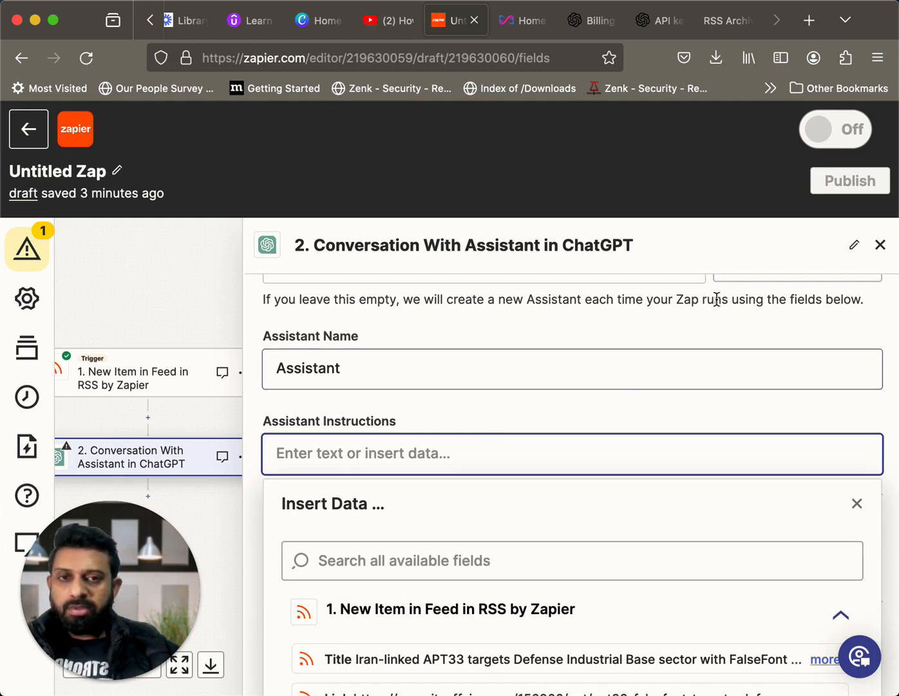
pyautogui.write('You are a helpful assistant that summarizes new articles on artificial intelligence and cybersecurity in a funny and witty way. Start with a bulleted list containing a breakdown of the article’s key points and create a closing paragraph with your "hot take".  Include h1,h2, h3 tags in the final output where appropriate.')
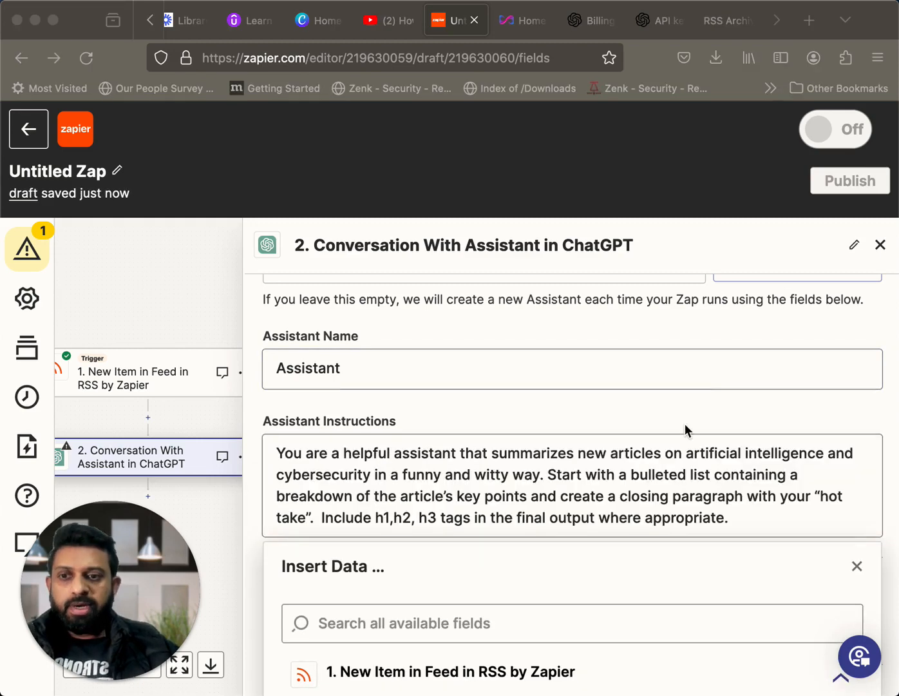
pyautogui.scroll(-3, 685, 423)
pyautogui.scroll(-1, 460, 395)
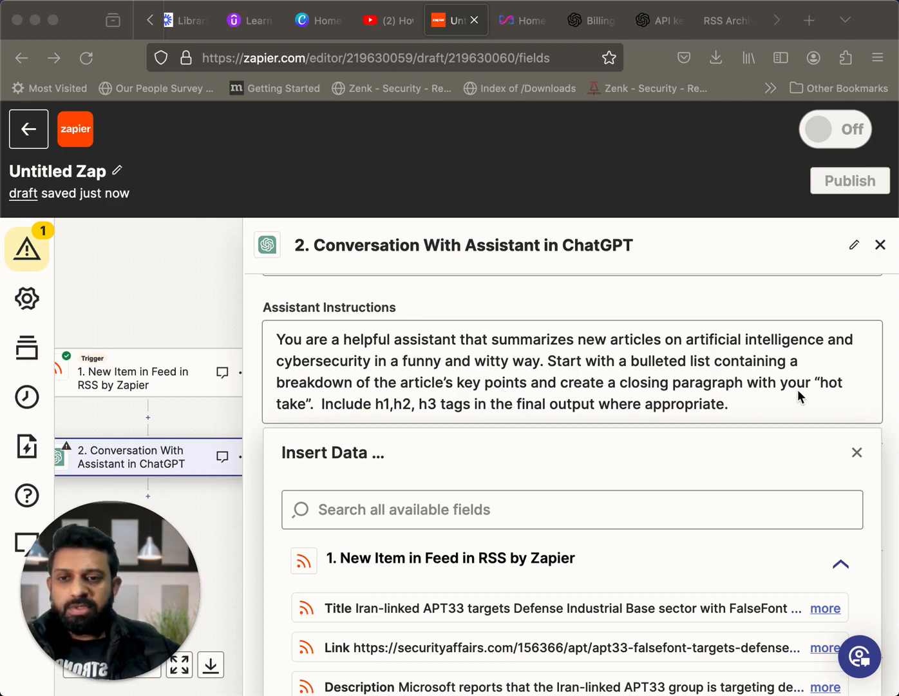
pyautogui.scroll(-1, 798, 389)
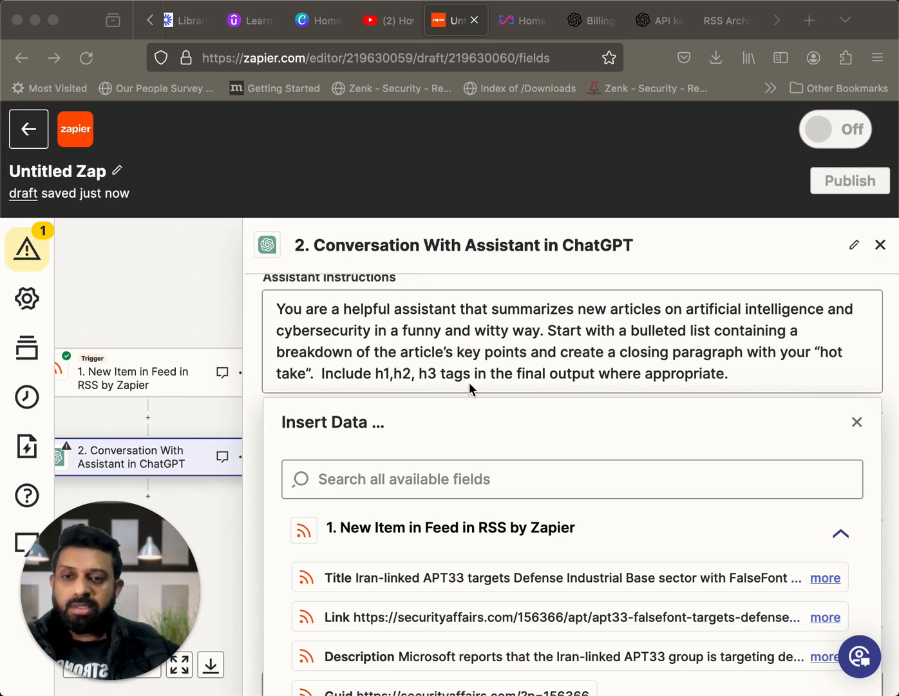
# Correct the spacing of the heading tag list in the Assistant Instructions to read "h1, h2, h3 tags"
pyautogui.click(420, 376)
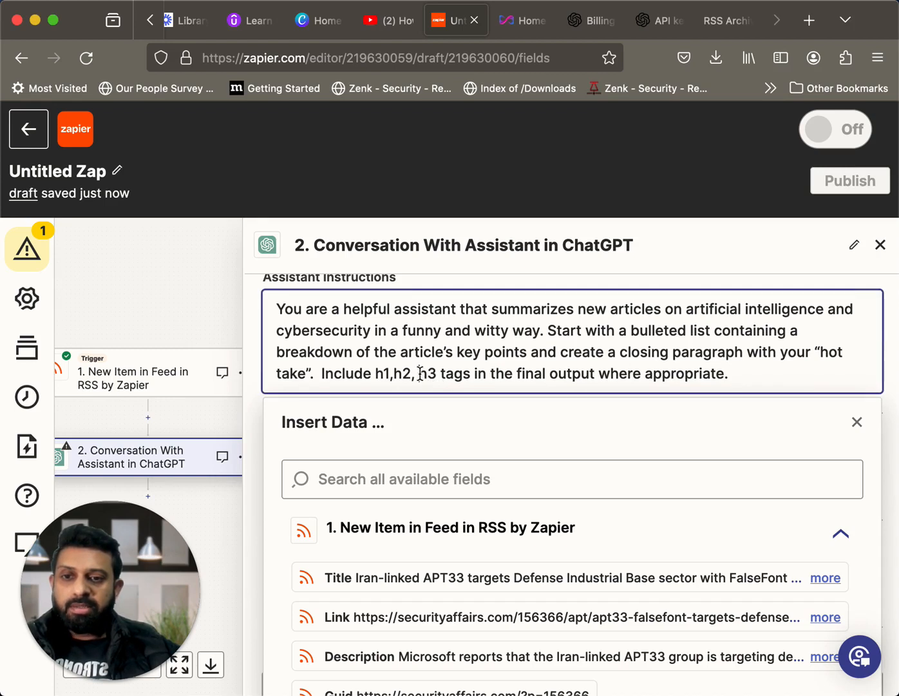
pyautogui.press('BackSpace')
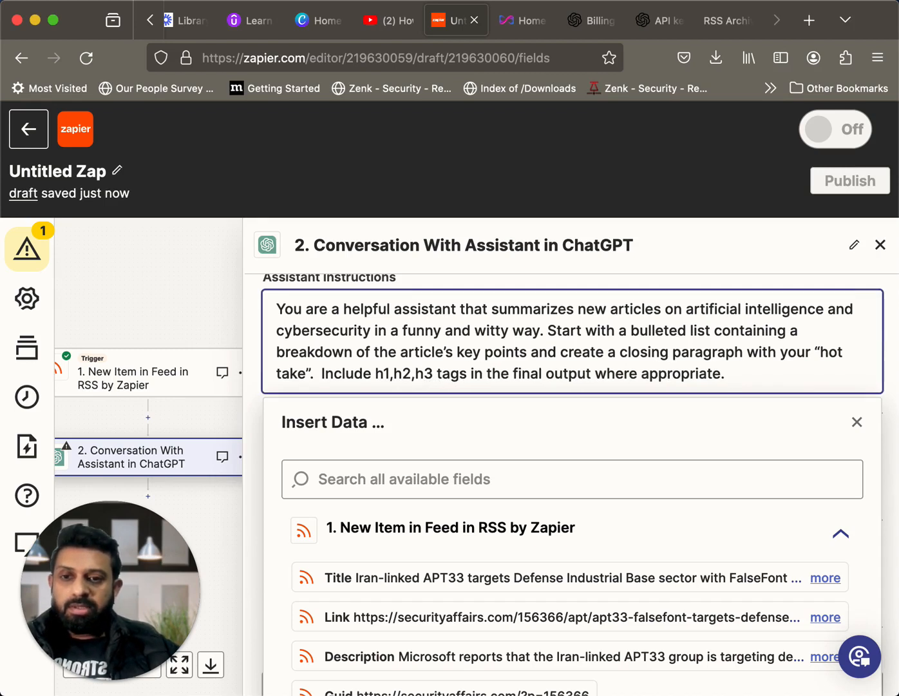
pyautogui.click(395, 376)
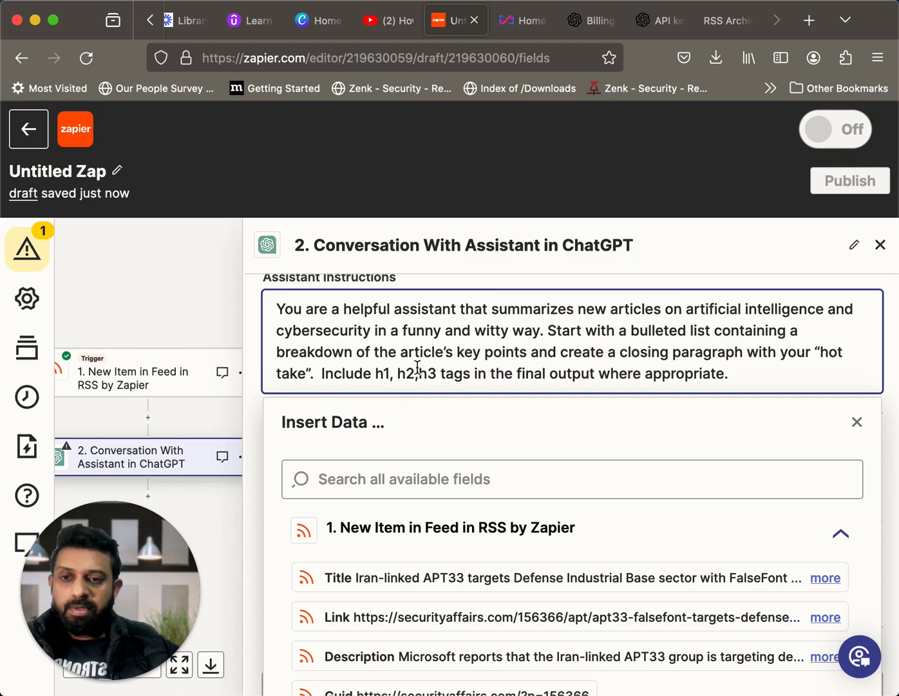
pyautogui.click(421, 372)
pyautogui.scroll(-1, 552, 367)
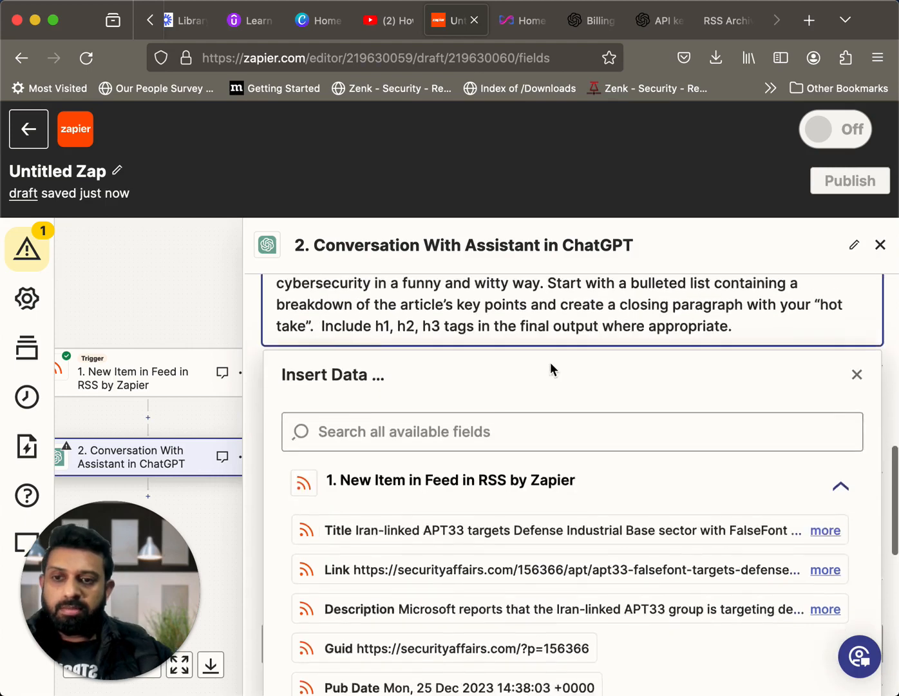
pyautogui.scroll(2, 543, 362)
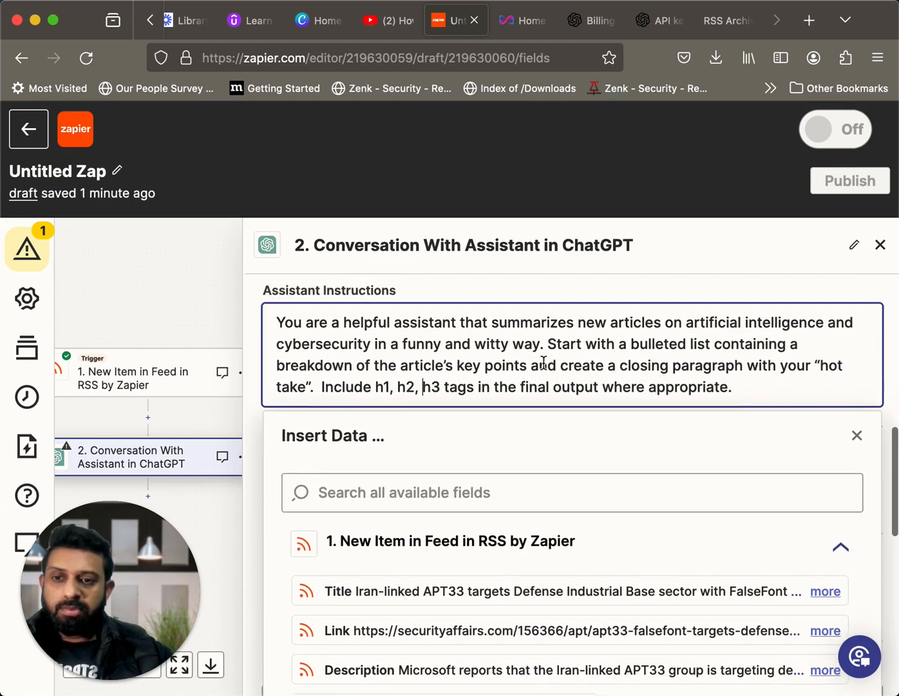
pyautogui.click(230, 311)
# Set the assistant's Model to gpt-3.5-turbo-0613
pyautogui.scroll(-3, 455, 446)
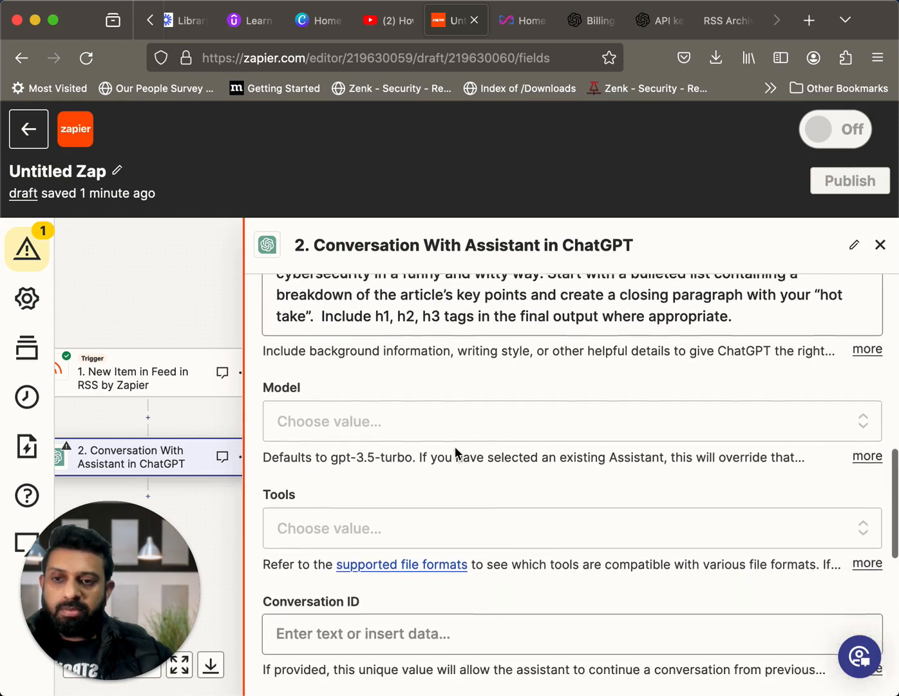
pyautogui.click(470, 407)
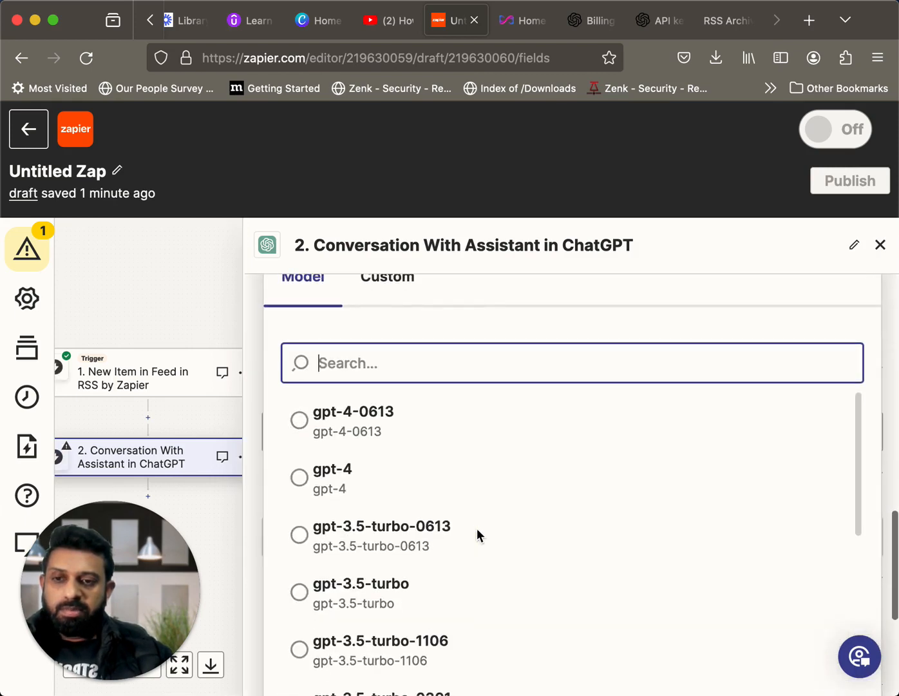
pyautogui.scroll(-1, 477, 535)
pyautogui.click(401, 456)
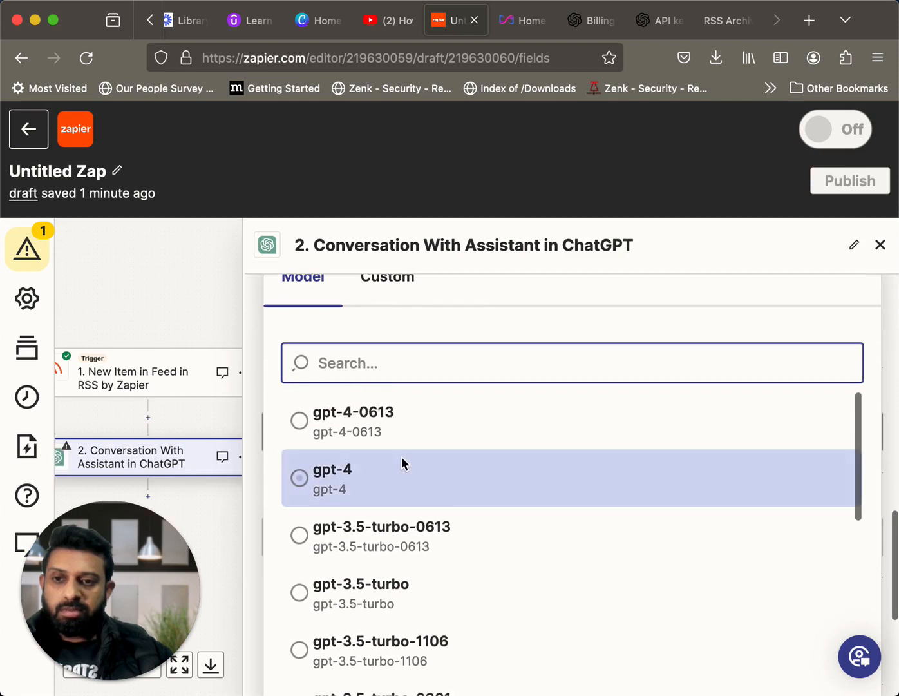
pyautogui.scroll(-1, 401, 456)
pyautogui.click(362, 472)
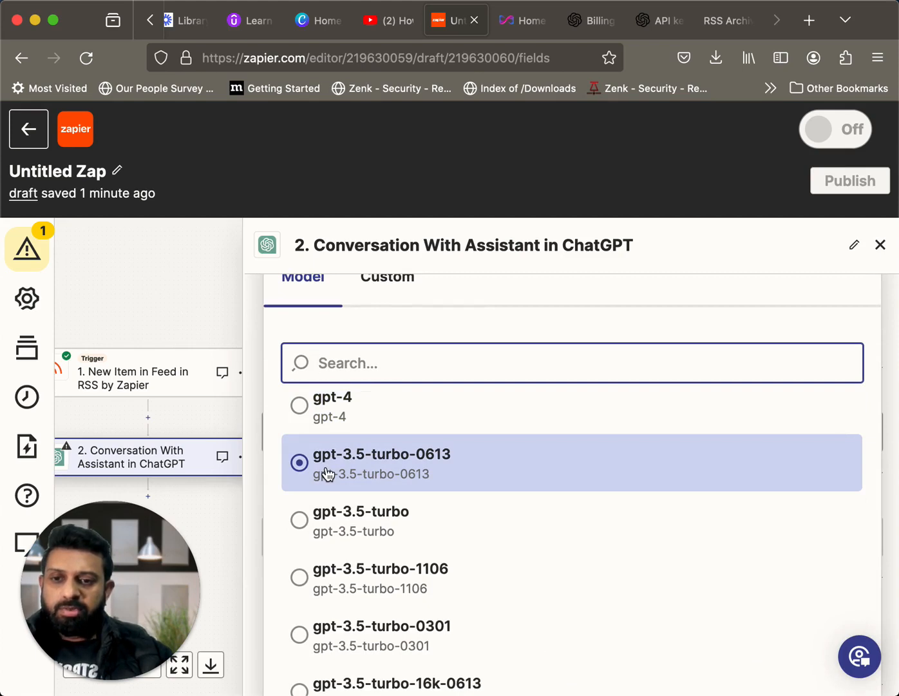
pyautogui.click(329, 474)
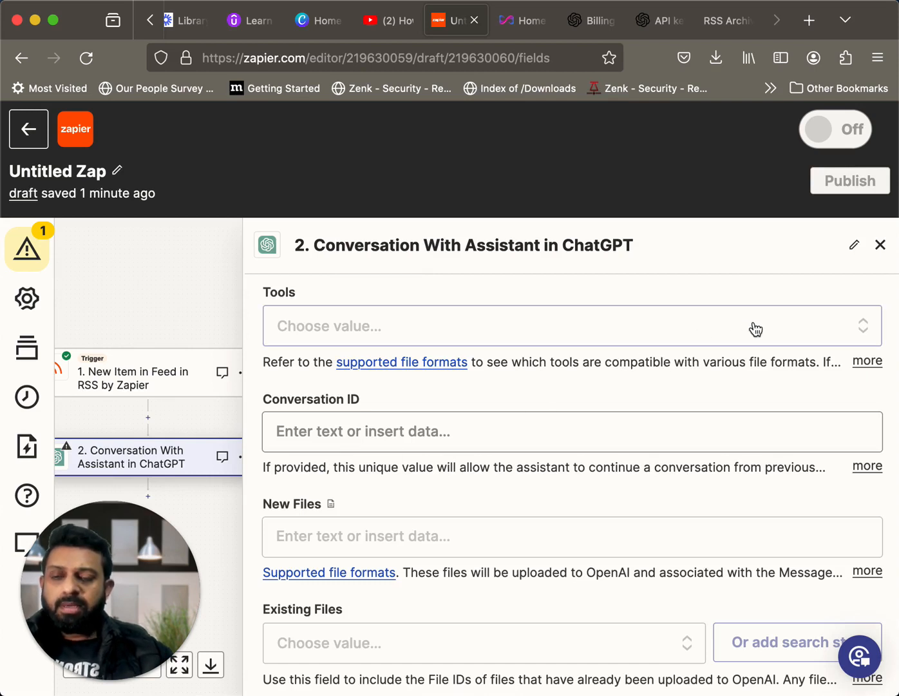
# Examine the available Tools options without choosing one, and review the Conversation ID and file fields that follow
pyautogui.scroll(-2, 695, 396)
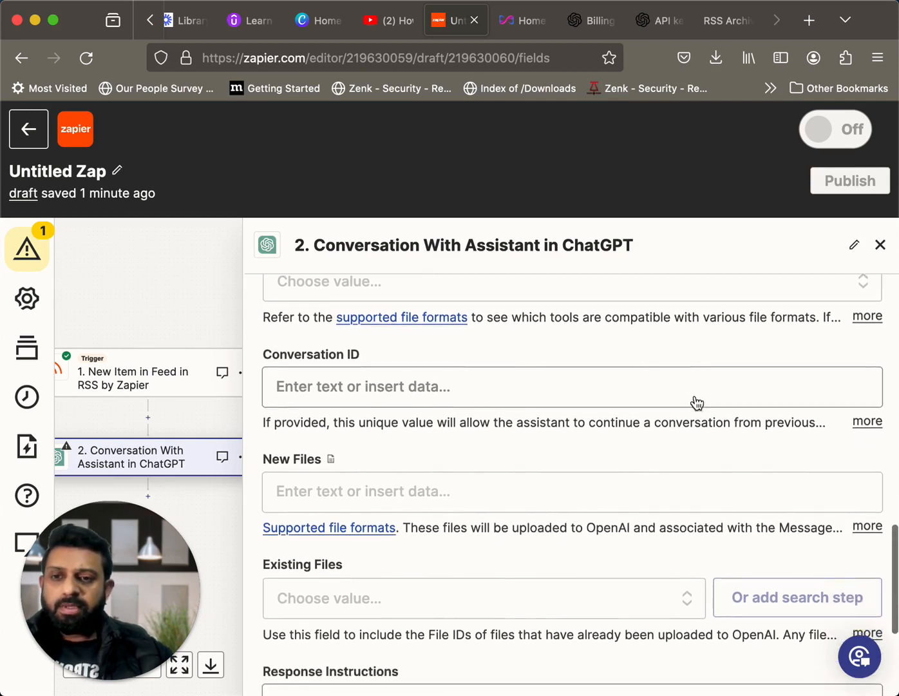
pyautogui.scroll(7, 695, 396)
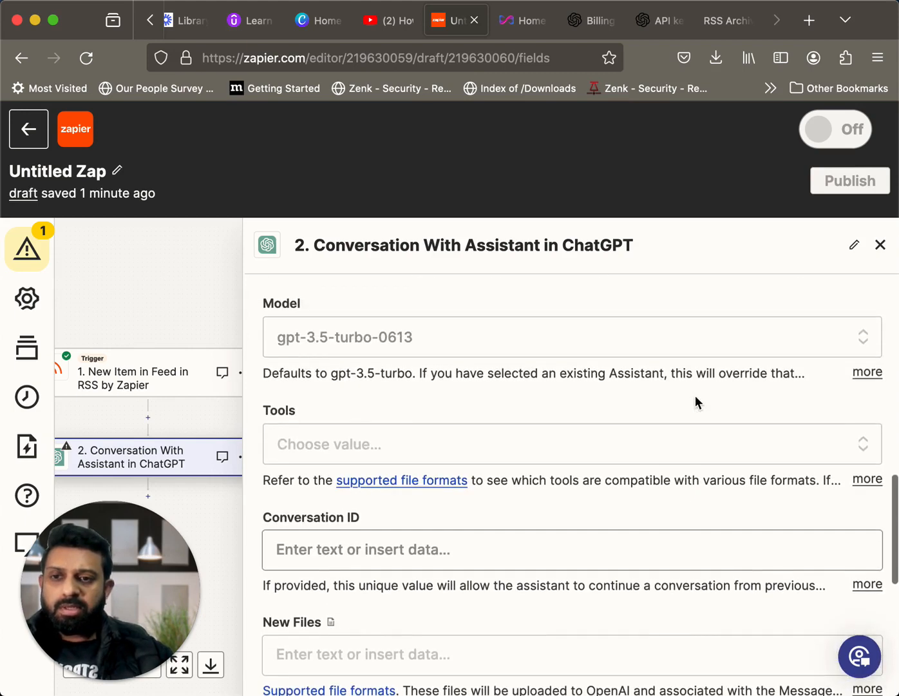
pyautogui.scroll(-2, 695, 396)
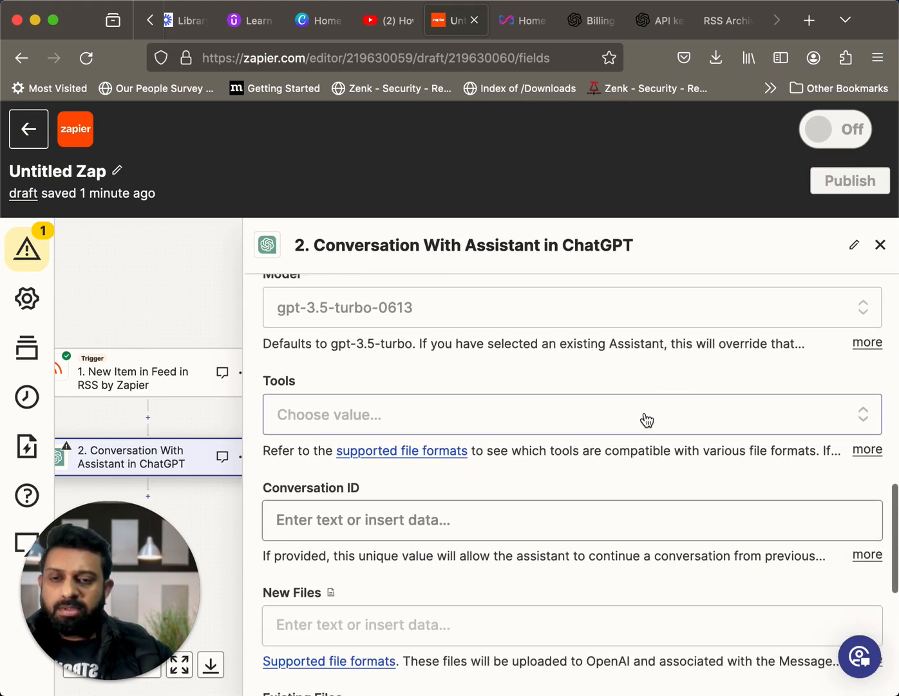
pyautogui.click(645, 417)
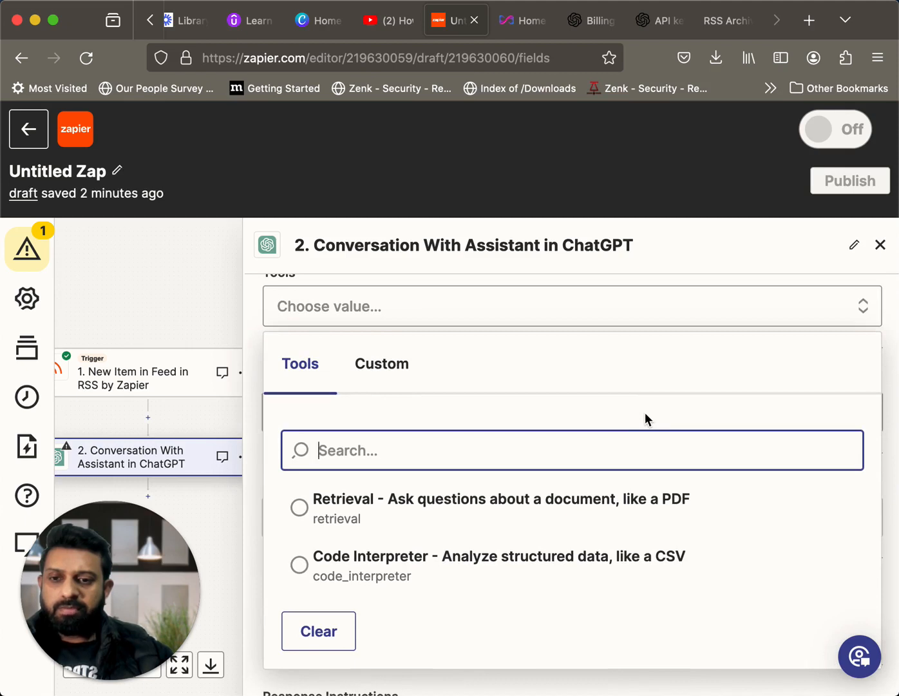
pyautogui.scroll(-2, 645, 413)
pyautogui.scroll(4, 644, 412)
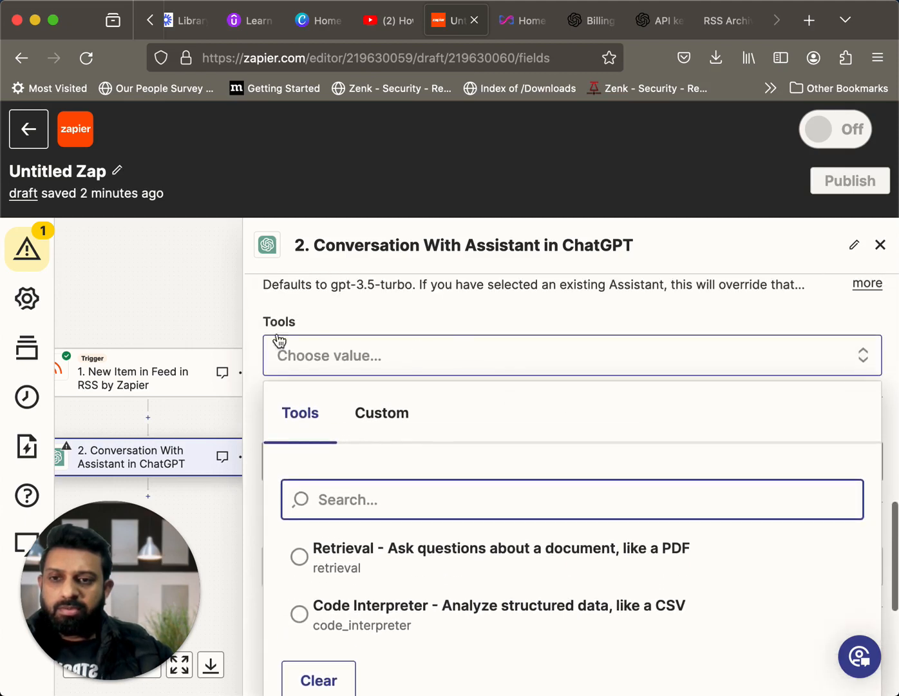
pyautogui.click(199, 315)
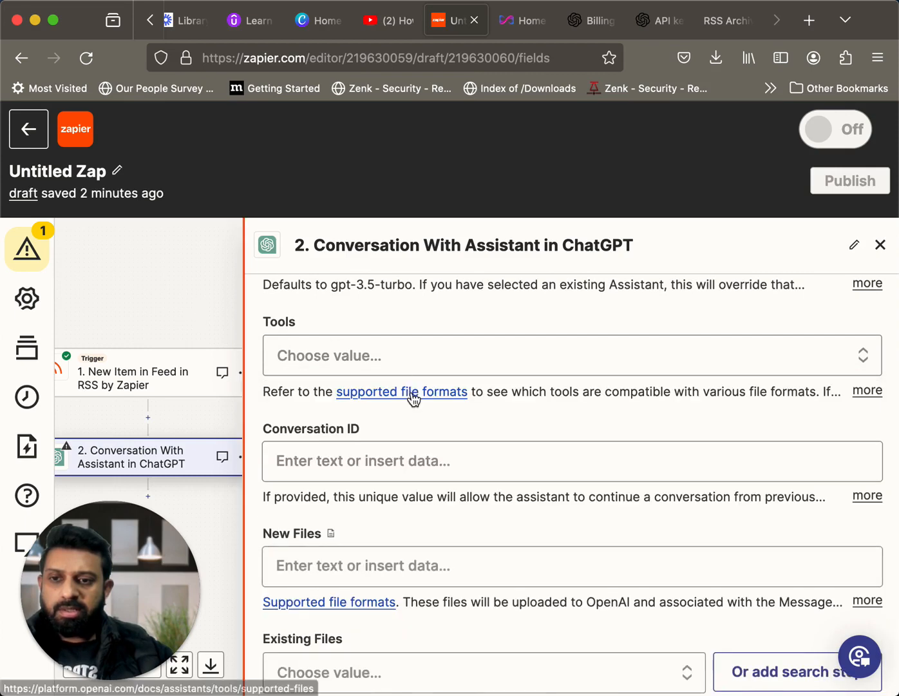
pyautogui.scroll(-3, 413, 400)
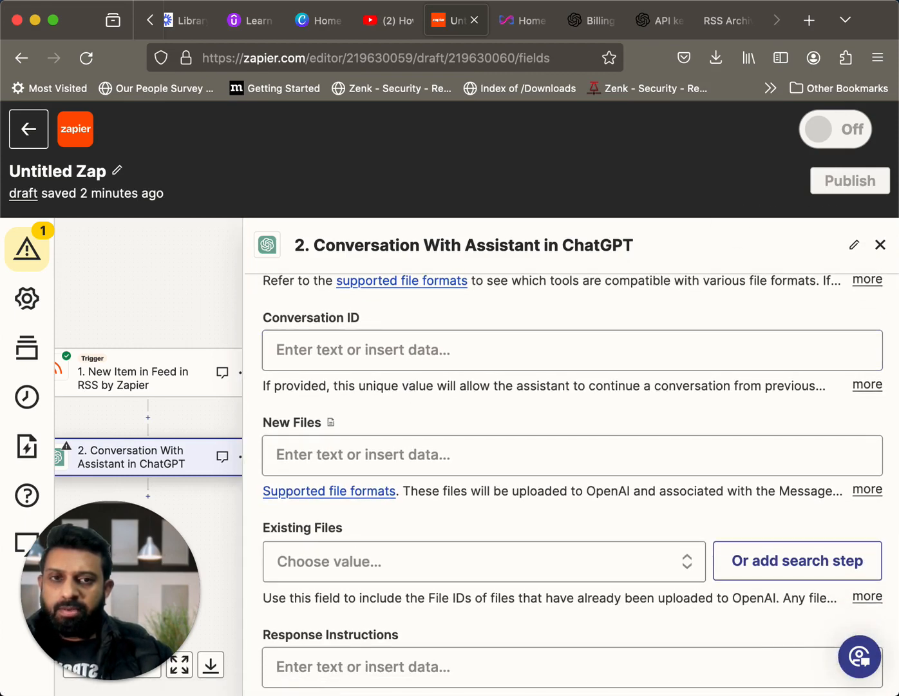
# Review the ChatGPT action's fields, from the Assistant settings, instructions, model and tools through the file fields to Response Instructions
pyautogui.scroll(-4, 572, 451)
pyautogui.scroll(4, 627, 427)
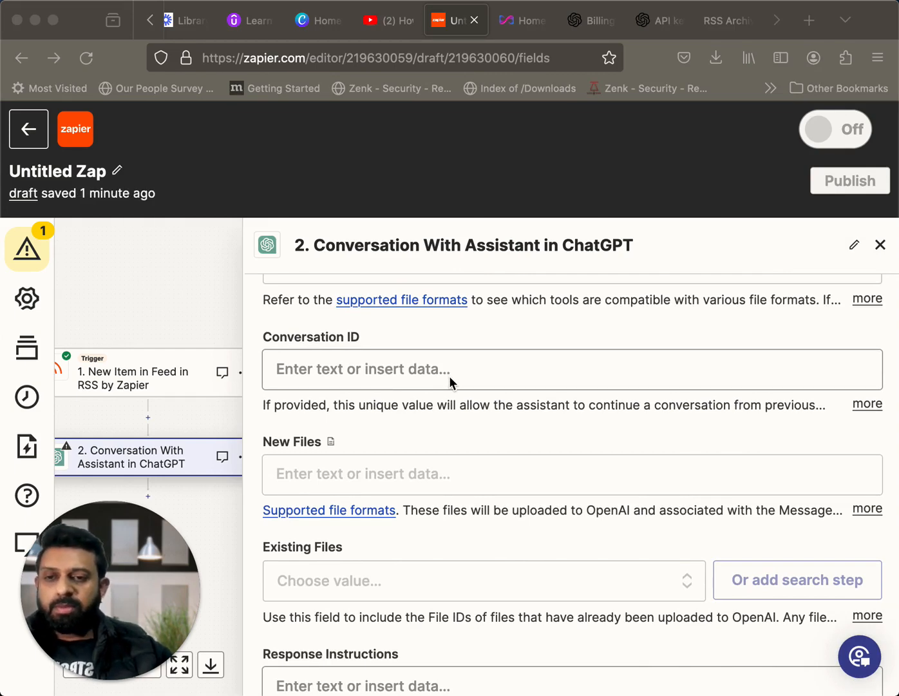
pyautogui.scroll(-3, 449, 376)
pyautogui.scroll(4, 449, 376)
pyautogui.scroll(5, 449, 376)
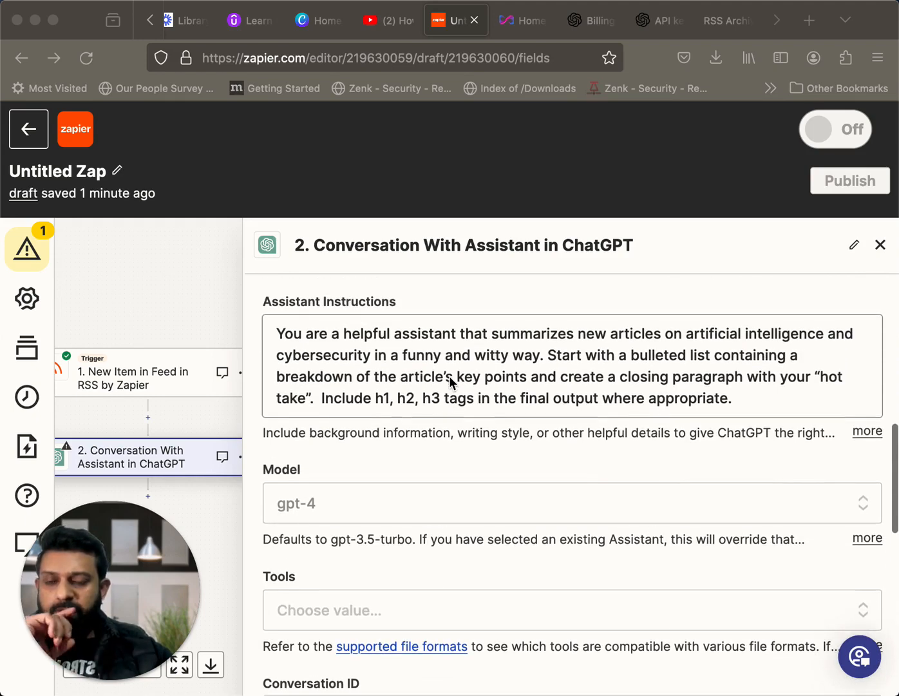
pyautogui.scroll(4, 449, 376)
pyautogui.scroll(4, 448, 376)
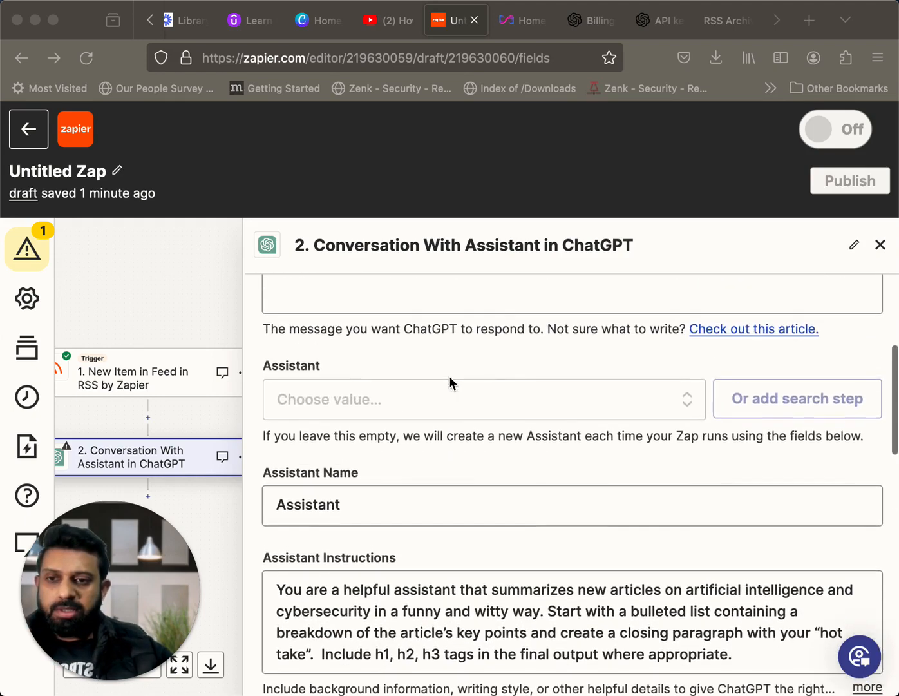
pyautogui.scroll(-3, 448, 375)
pyautogui.scroll(-12, 449, 376)
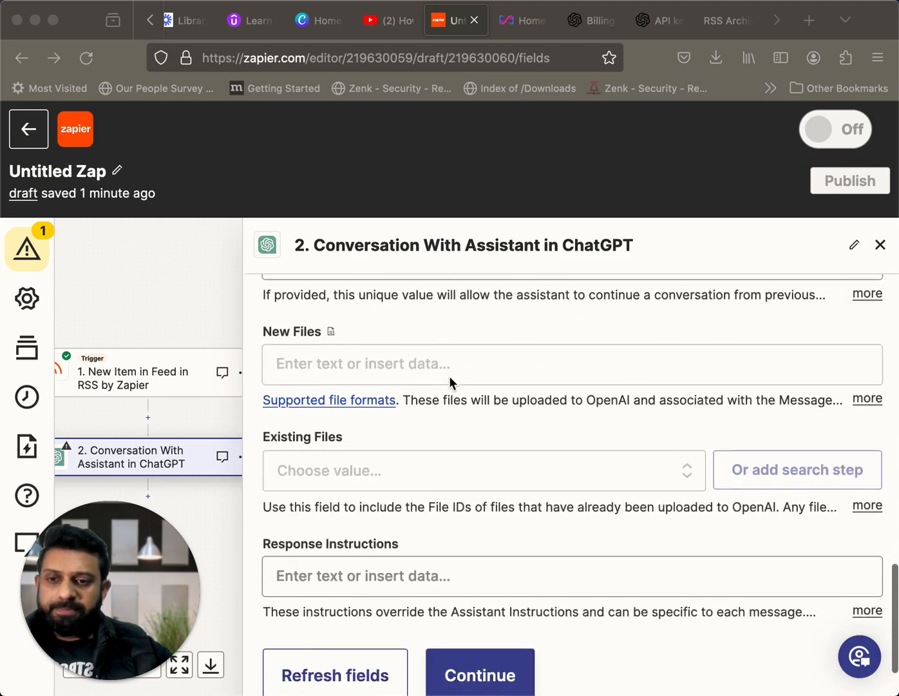
# Accept the ChatGPT action's field settings, leaving Response Instructions empty, and proceed to the step's test
pyautogui.click(486, 606)
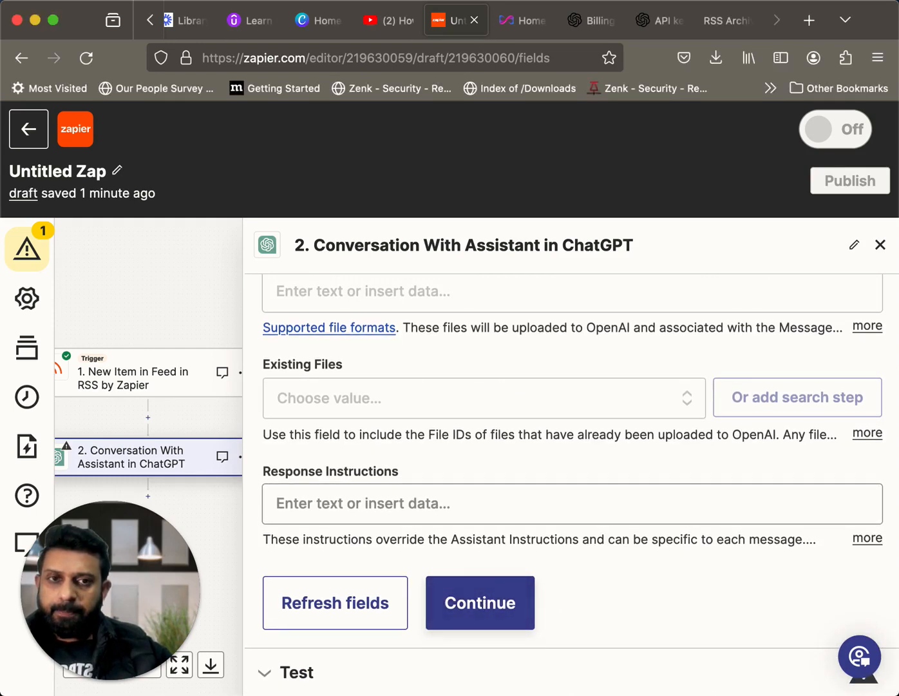
pyautogui.click(493, 608)
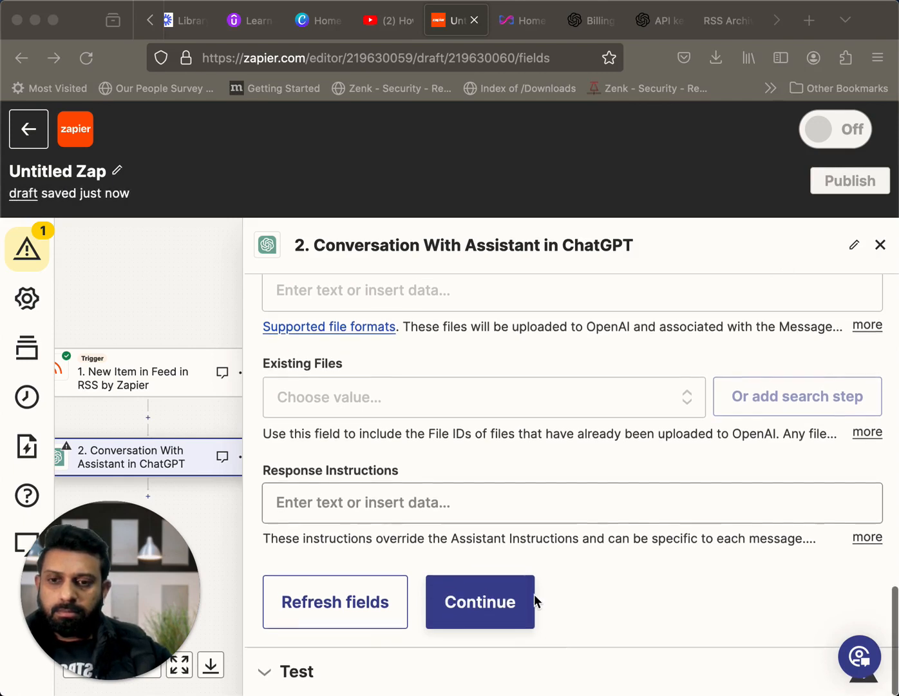
pyautogui.click(491, 616)
pyautogui.click(490, 612)
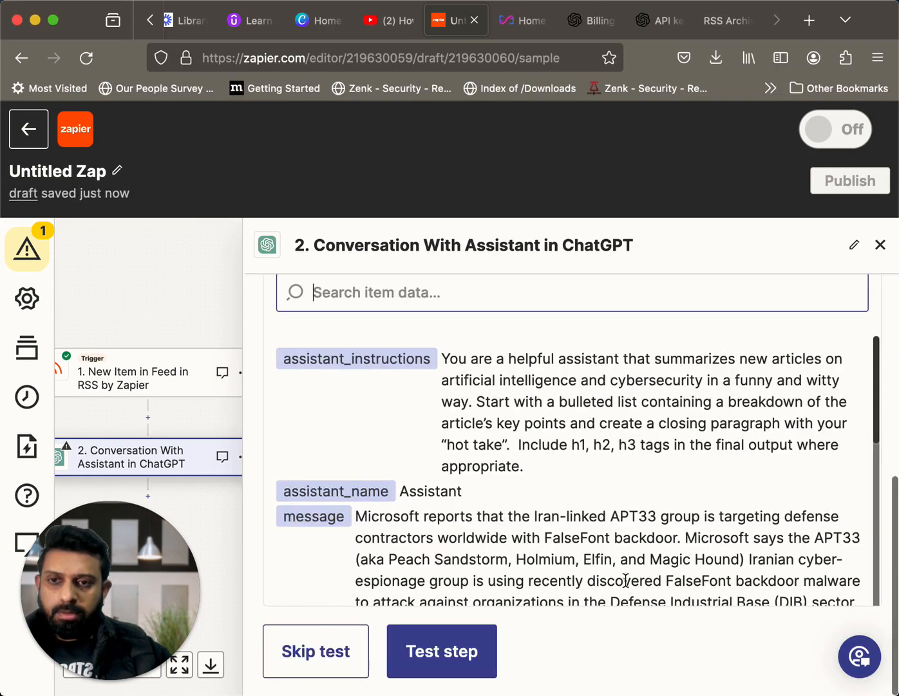
# Check the sample instructions and message data, and test the step by sending the conversation to ChatGPT
pyautogui.scroll(-2, 595, 432)
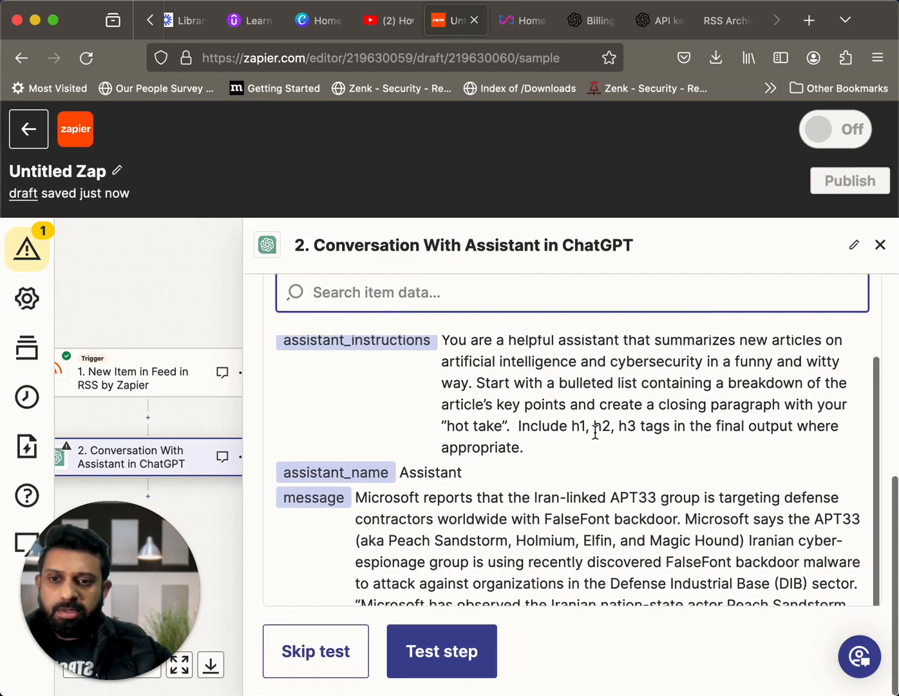
pyautogui.scroll(-5, 561, 499)
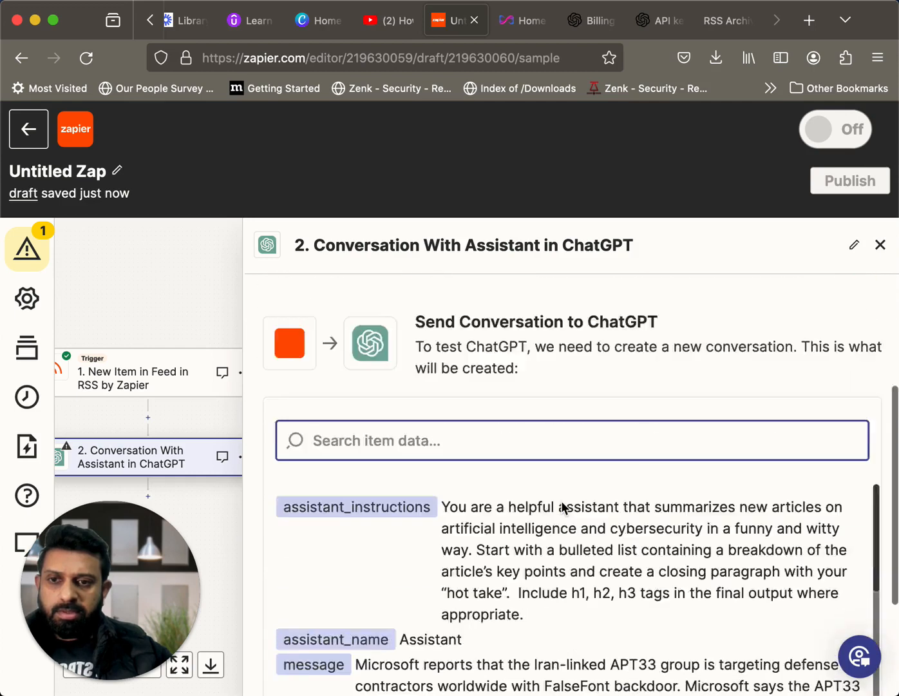
pyautogui.scroll(-5, 562, 508)
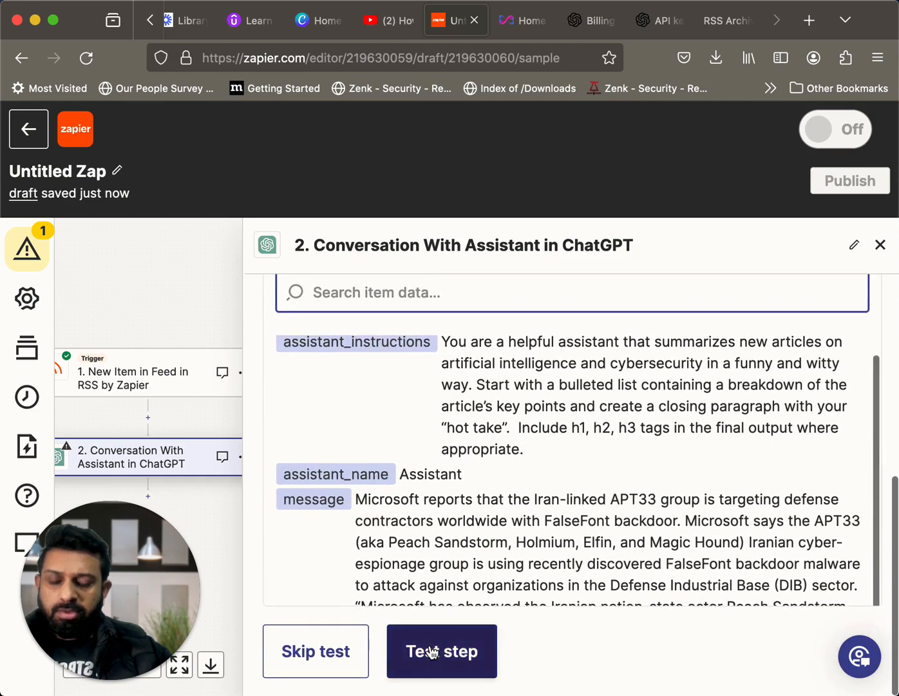
pyautogui.click(456, 655)
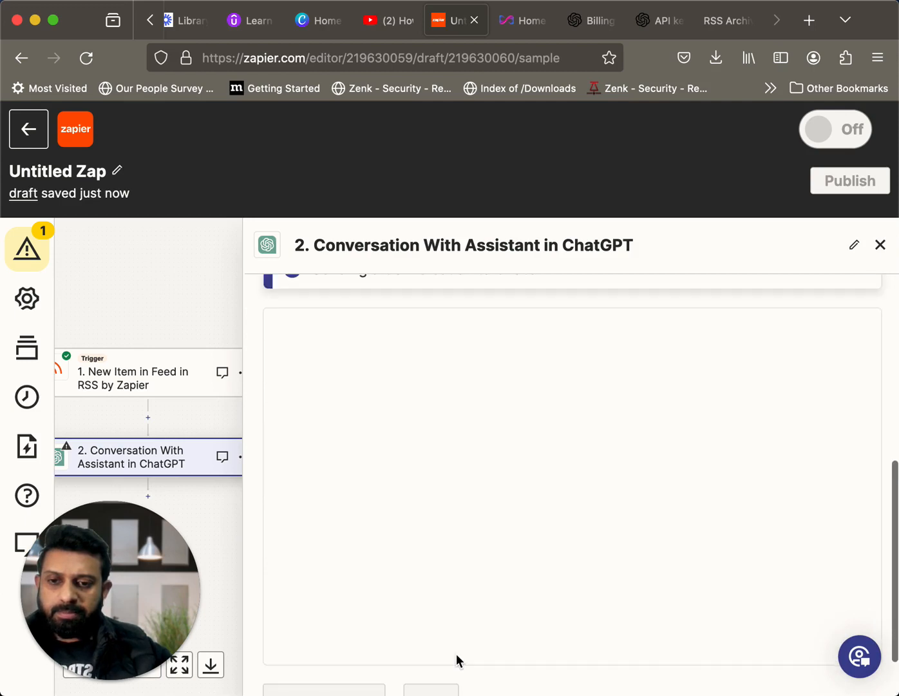
pyautogui.scroll(-8, 610, 567)
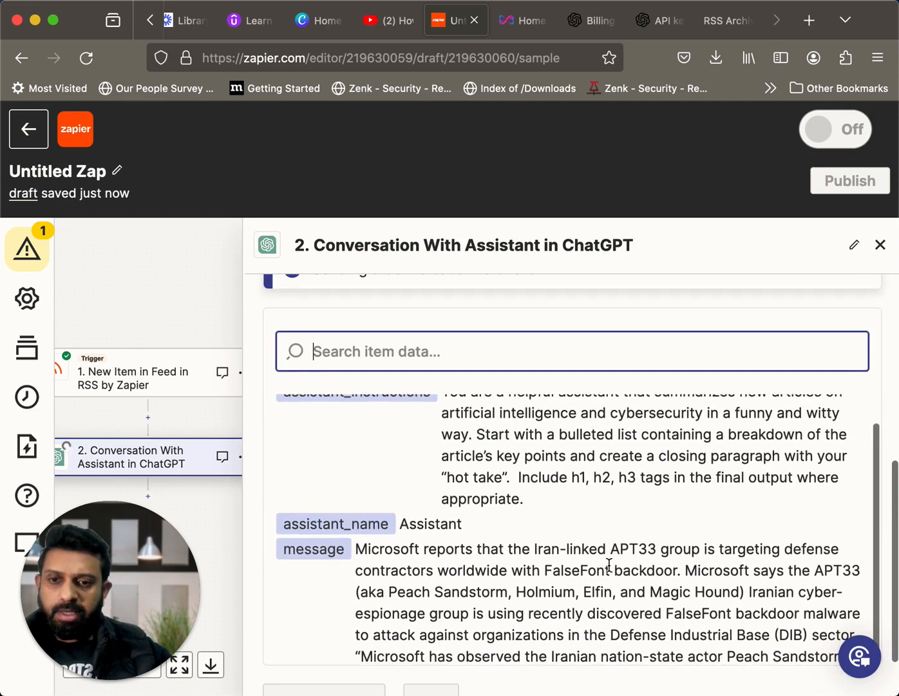
pyautogui.scroll(-5, 432, 487)
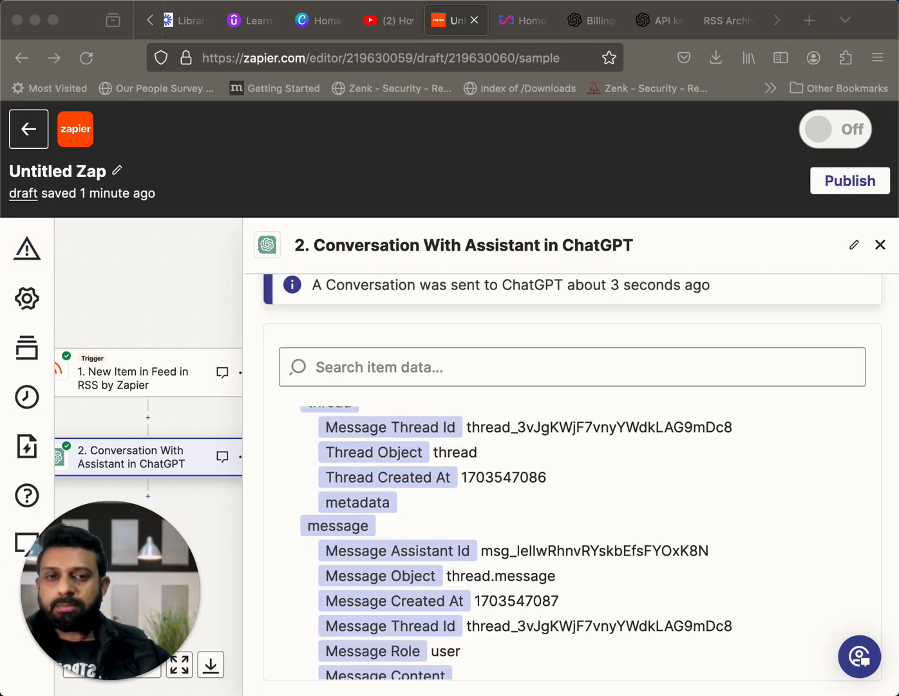
# Examine the thread, message, run and assistant sections of the ChatGPT test result
pyautogui.scroll(-2, 678, 473)
pyautogui.scroll(3, 677, 474)
pyautogui.scroll(4, 678, 467)
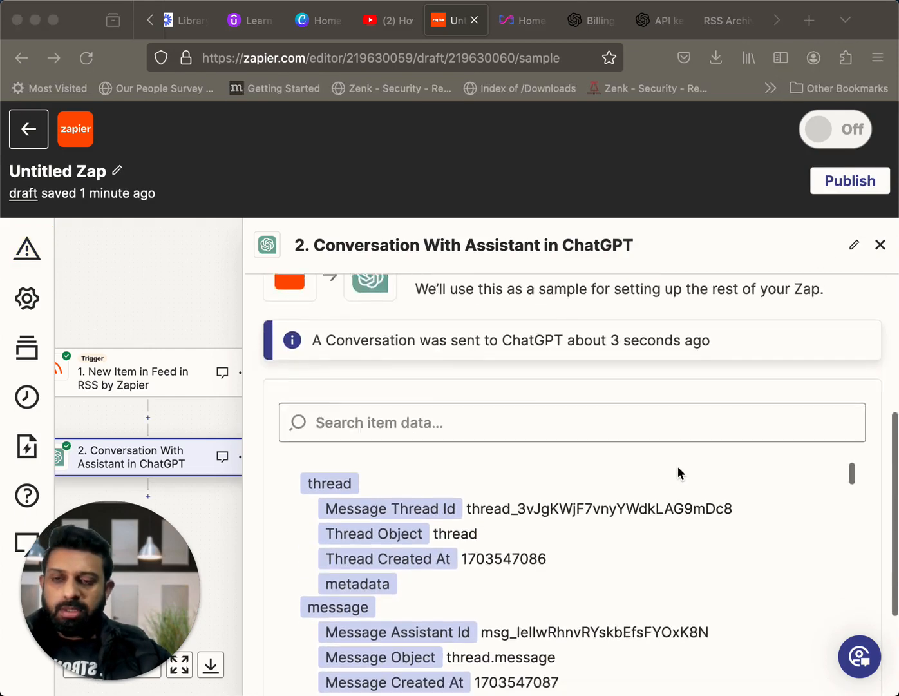
pyautogui.scroll(2, 678, 470)
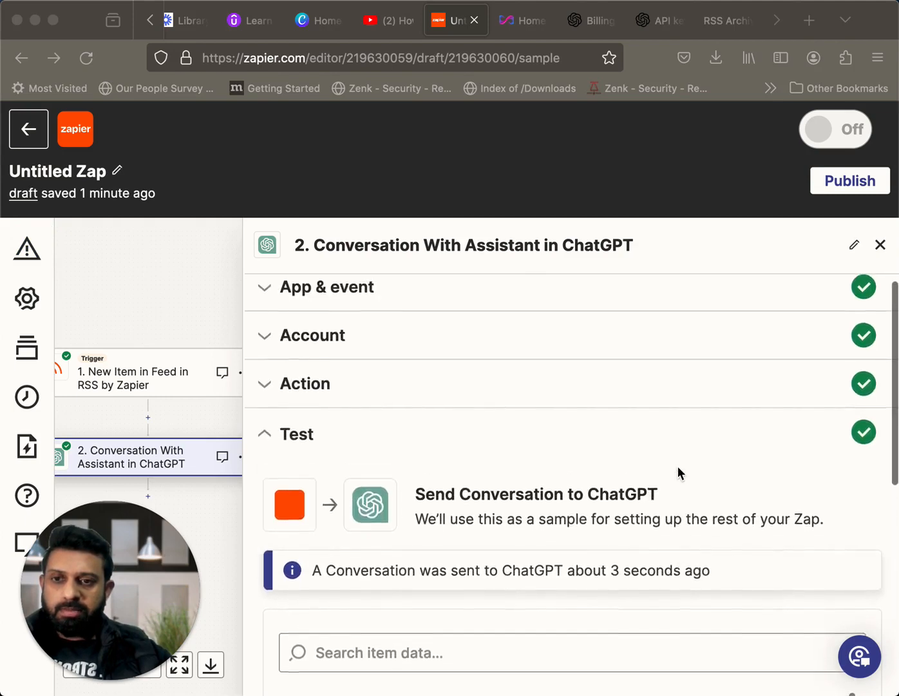
pyautogui.scroll(-7, 677, 470)
pyautogui.scroll(-5, 644, 581)
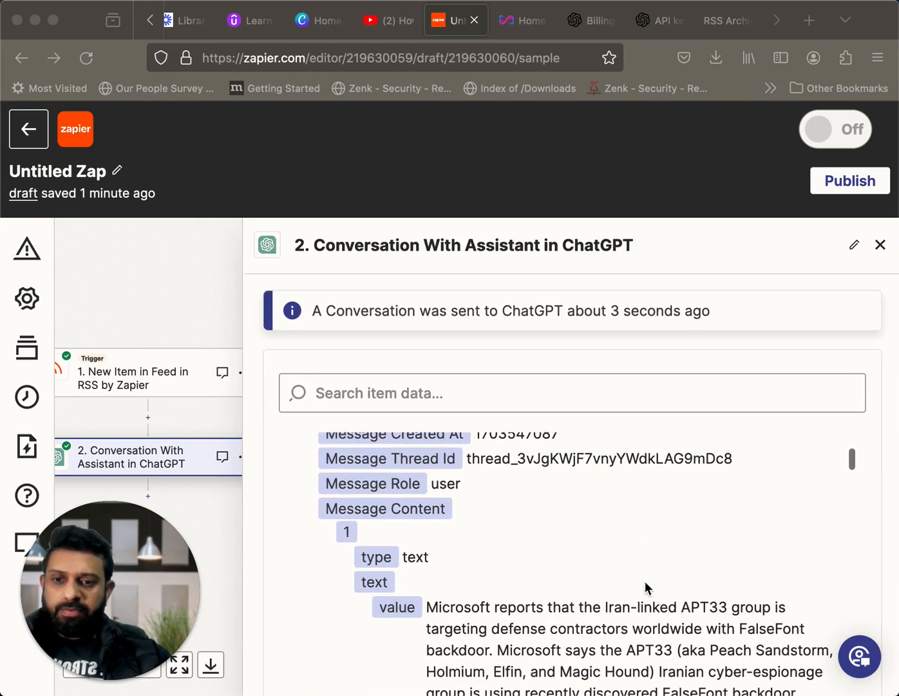
pyautogui.scroll(-10, 646, 587)
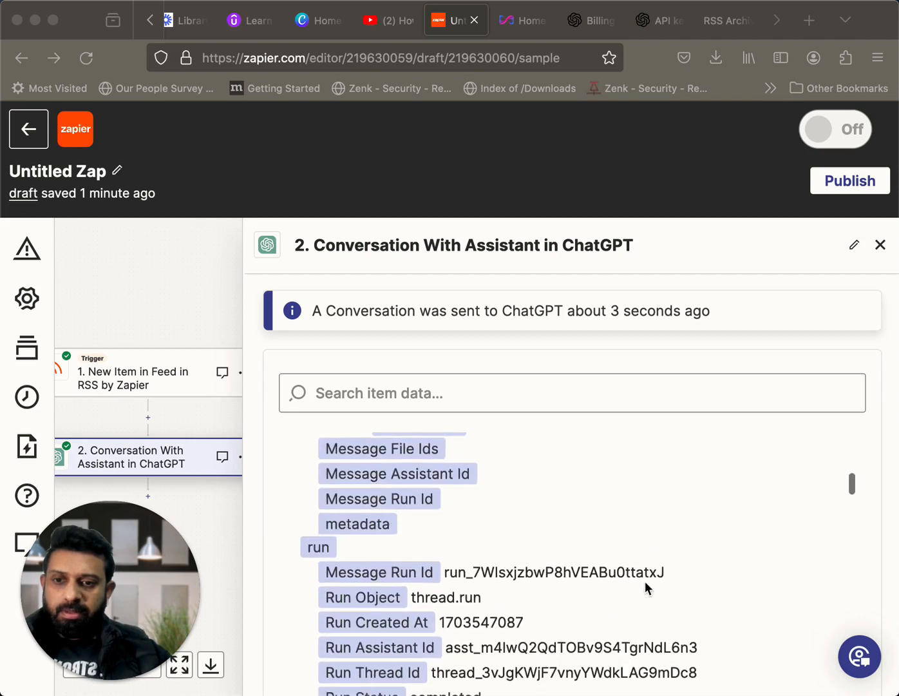
pyautogui.scroll(-5, 645, 588)
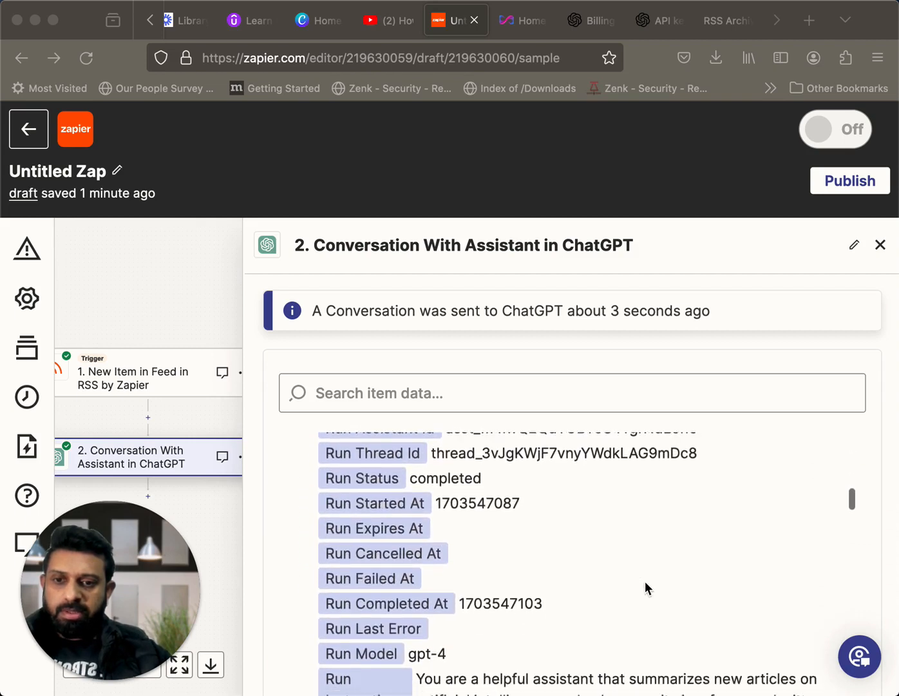
pyautogui.scroll(-5, 646, 588)
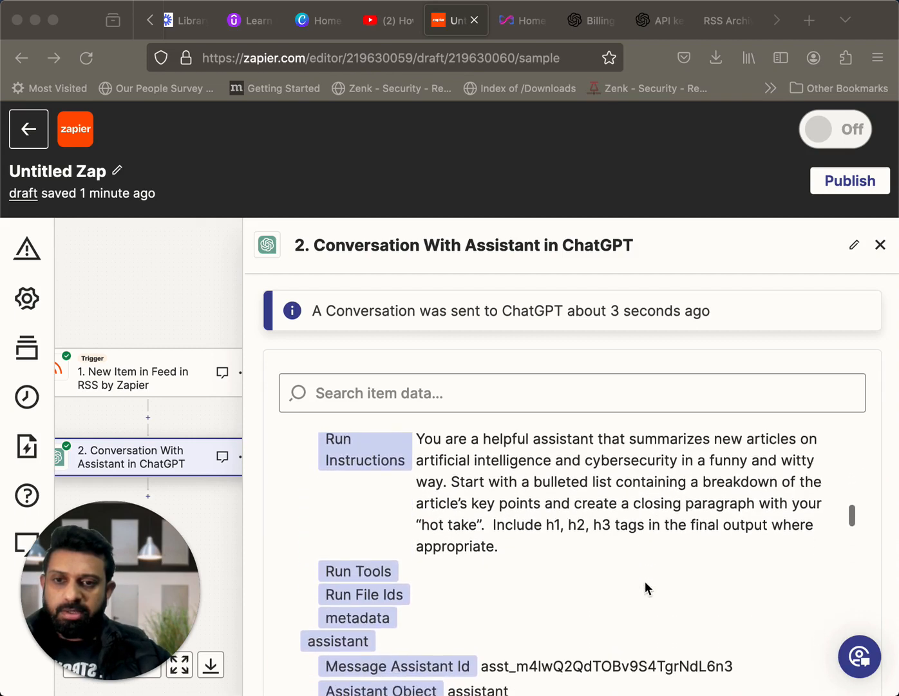
pyautogui.scroll(-1, 646, 588)
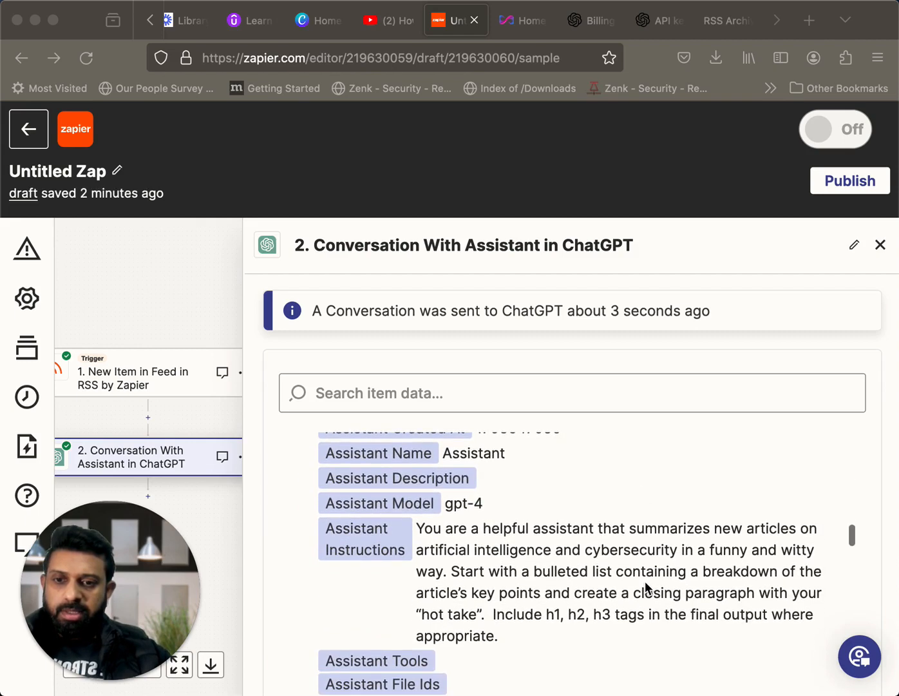
# Read the Full Response and response_parts of the test result, checking the heading tags, bulleted key points and closing paragraphs
pyautogui.scroll(-8, 647, 587)
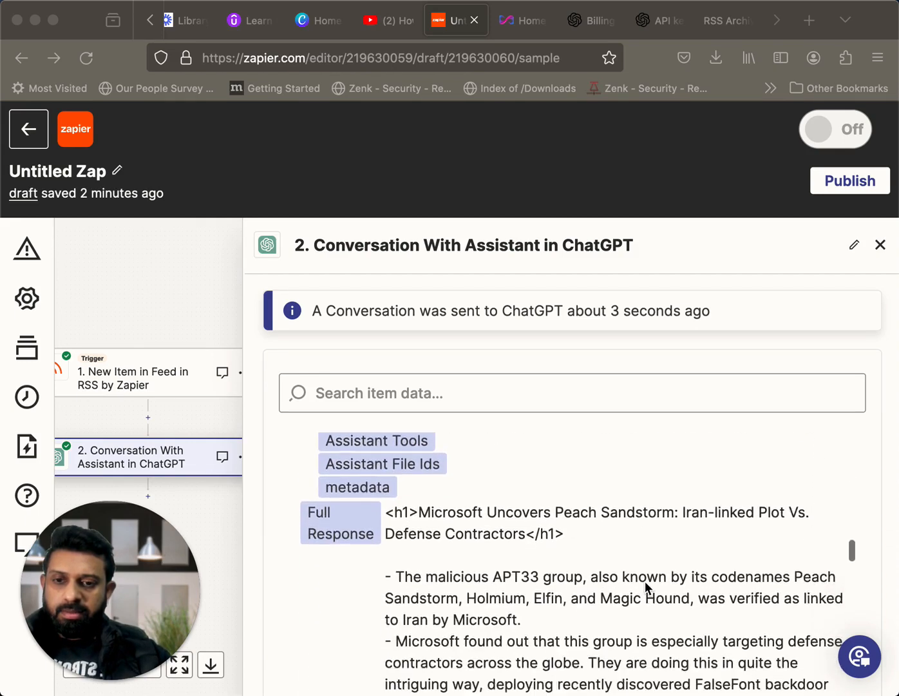
pyautogui.scroll(-4, 646, 588)
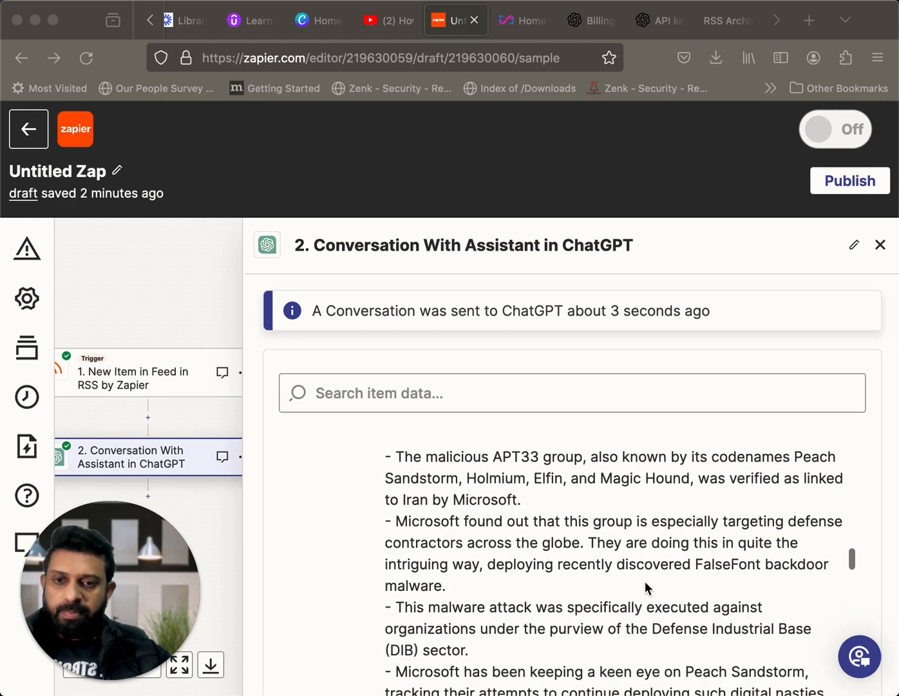
pyautogui.scroll(-7, 646, 588)
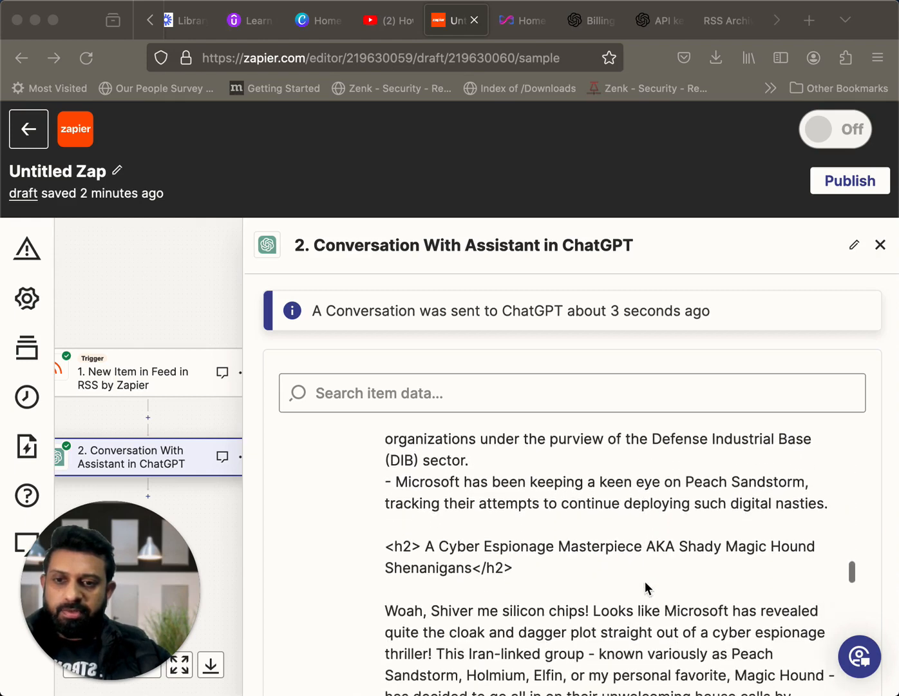
pyautogui.scroll(-15, 646, 587)
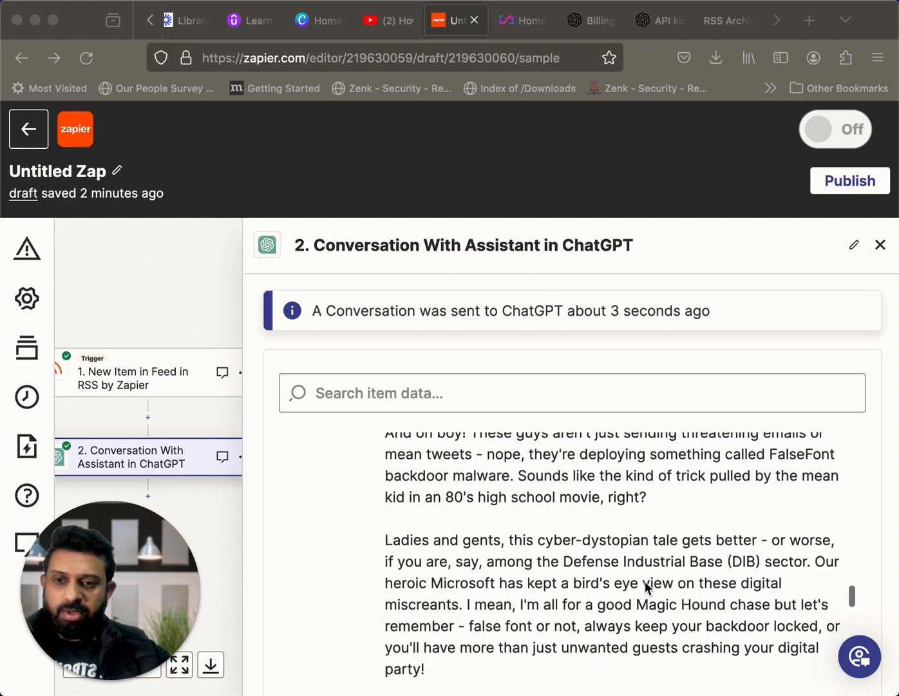
pyautogui.scroll(-13, 647, 586)
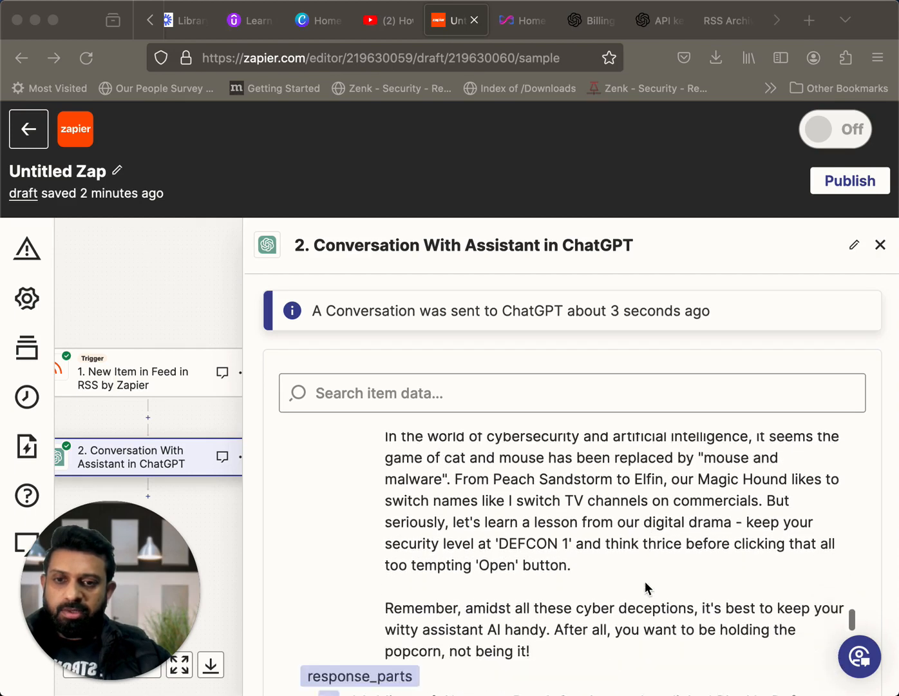
pyautogui.scroll(-7, 647, 587)
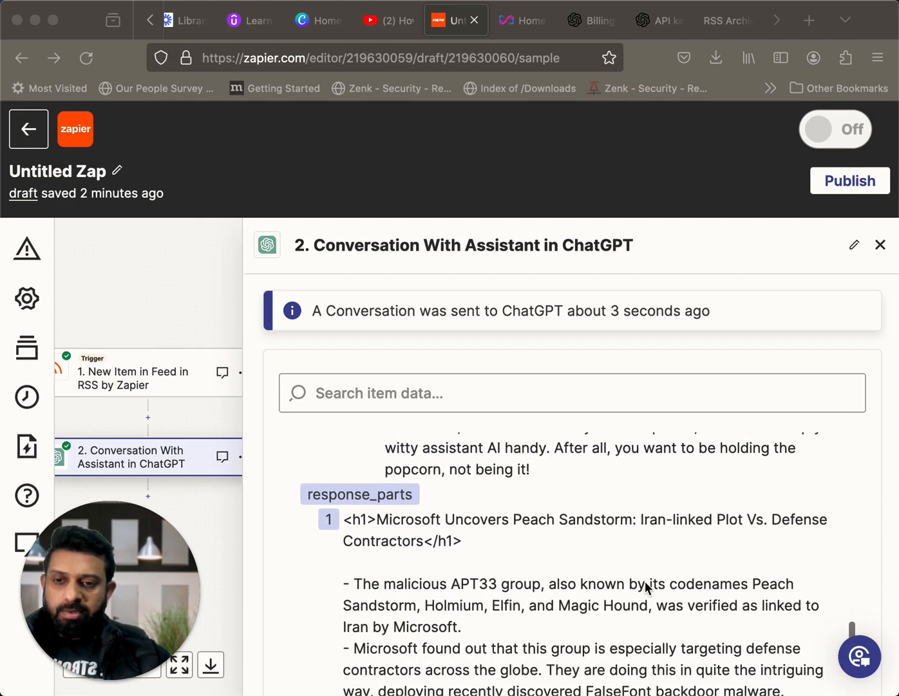
pyautogui.scroll(-2, 645, 586)
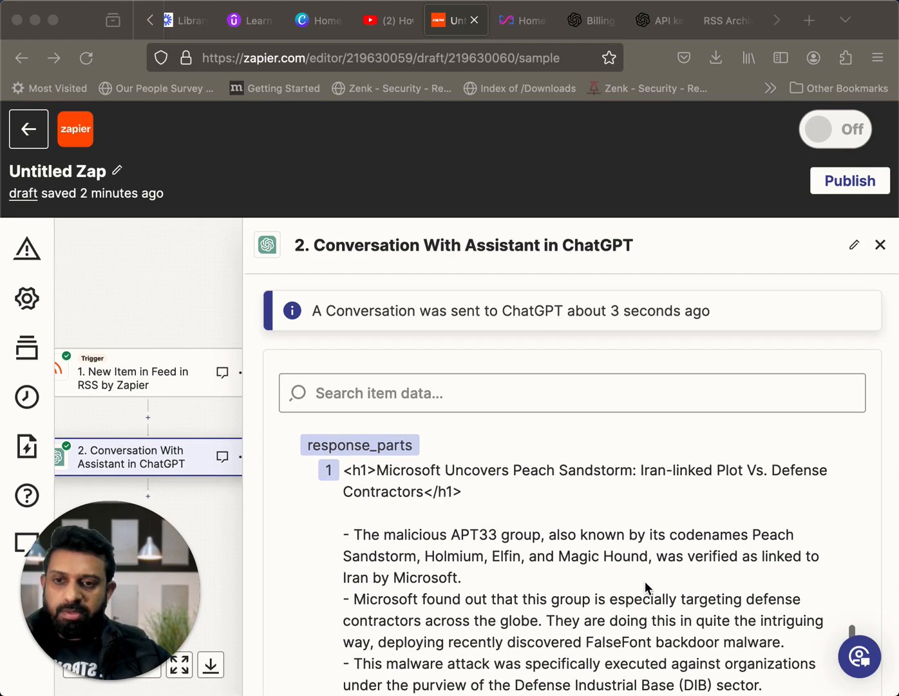
pyautogui.scroll(-20, 644, 581)
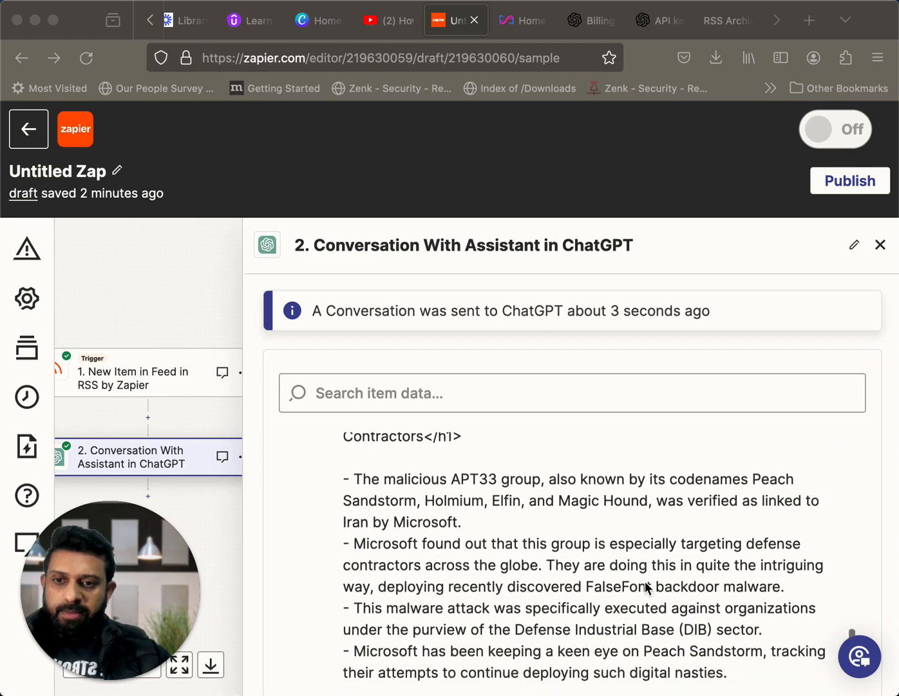
pyautogui.scroll(-5, 646, 586)
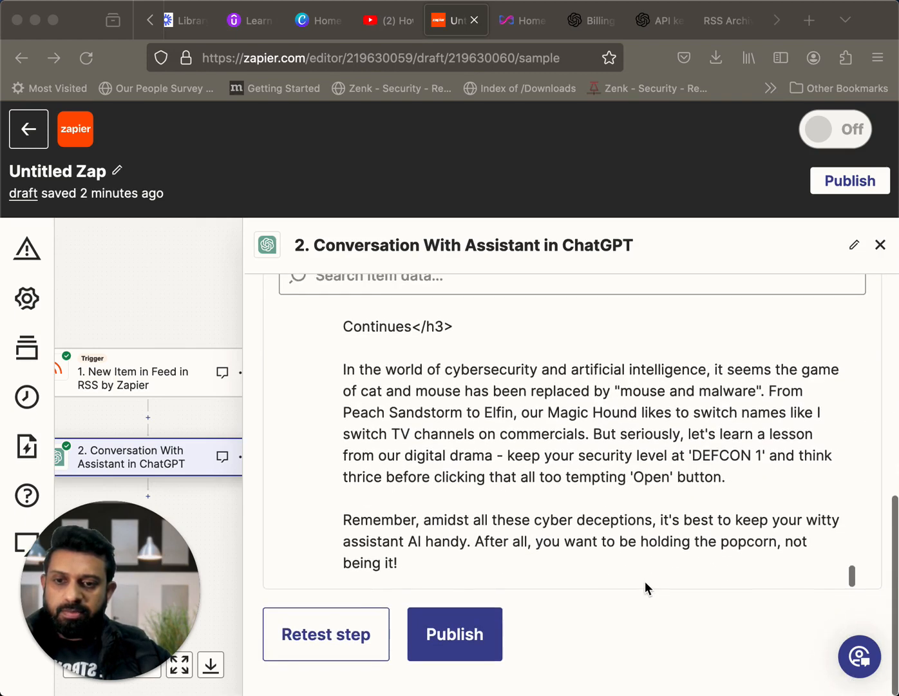
pyautogui.scroll(20, 644, 581)
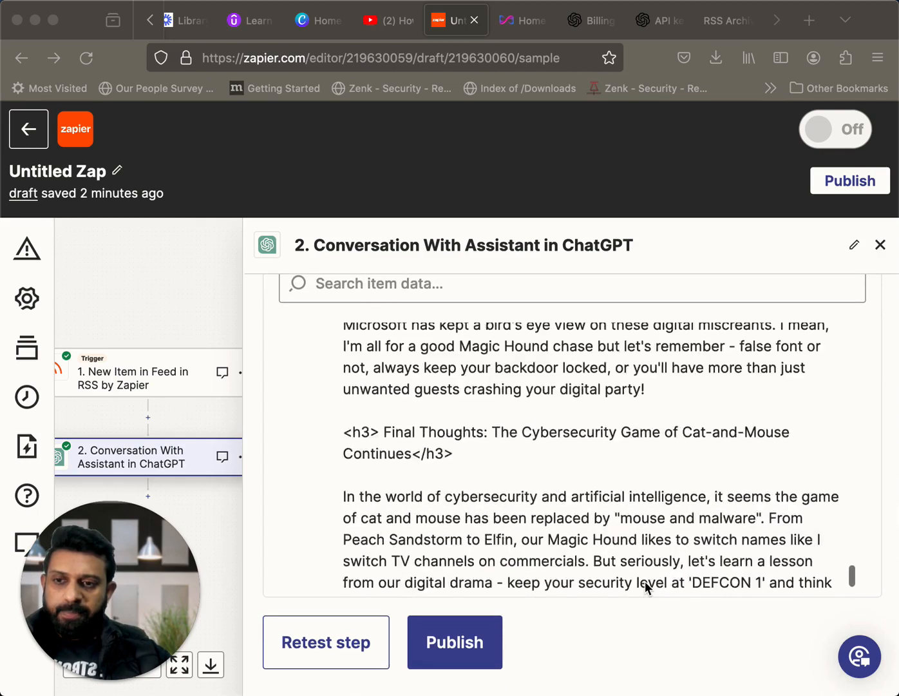
pyautogui.scroll(5, 644, 581)
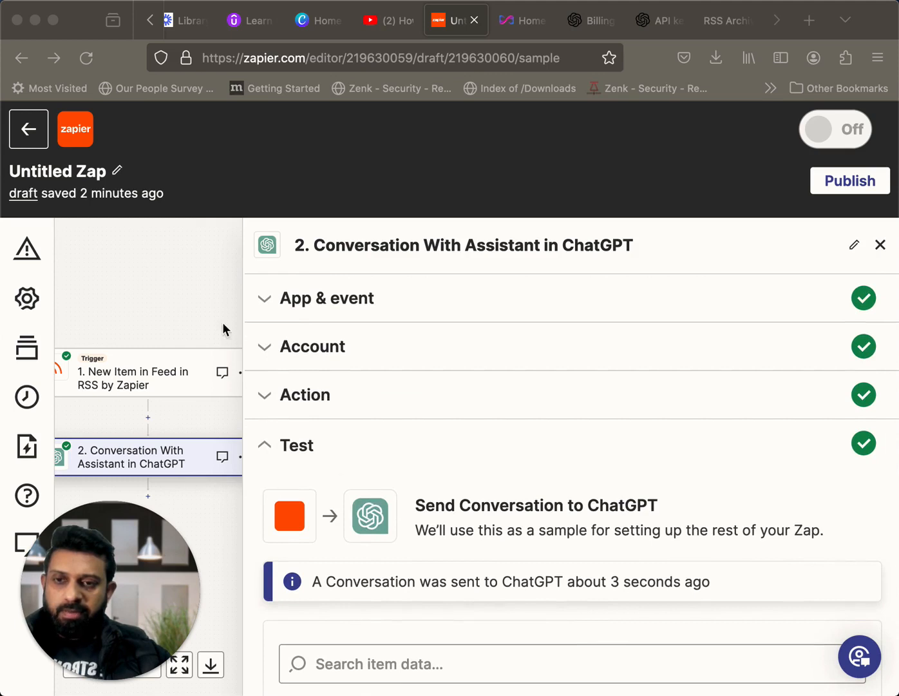
# Add a third step after the Conversation With Assistant action, using the ChatGPT app, and open its setup
pyautogui.scroll(-2, 162, 283)
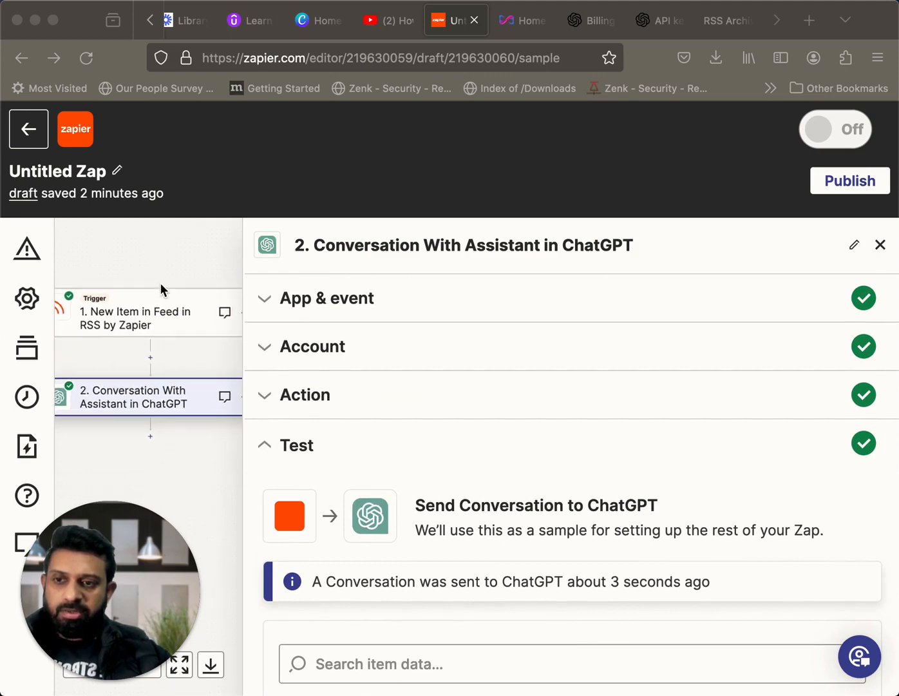
pyautogui.click(153, 428)
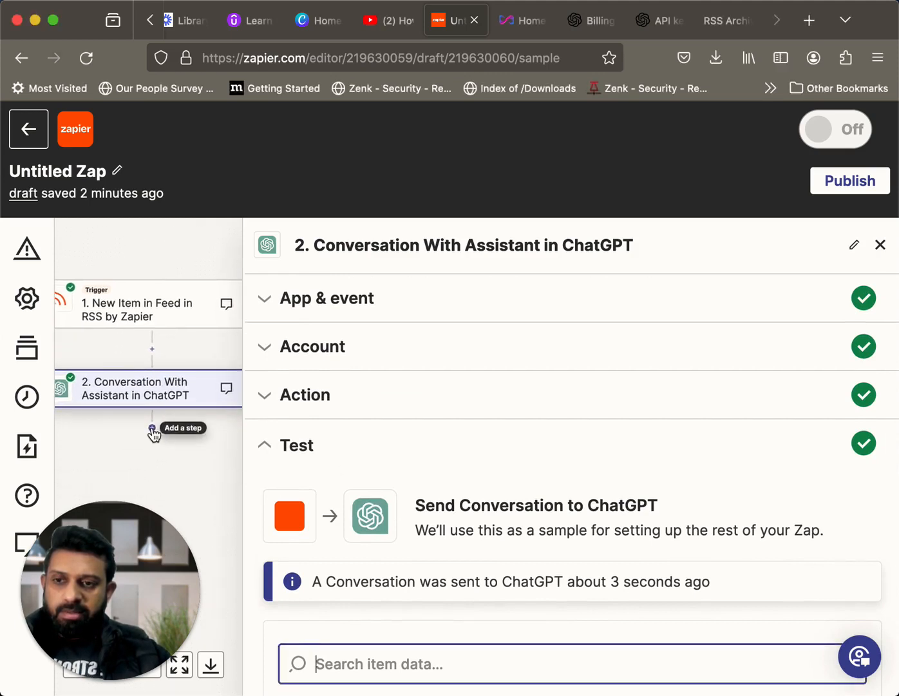
pyautogui.click(152, 429)
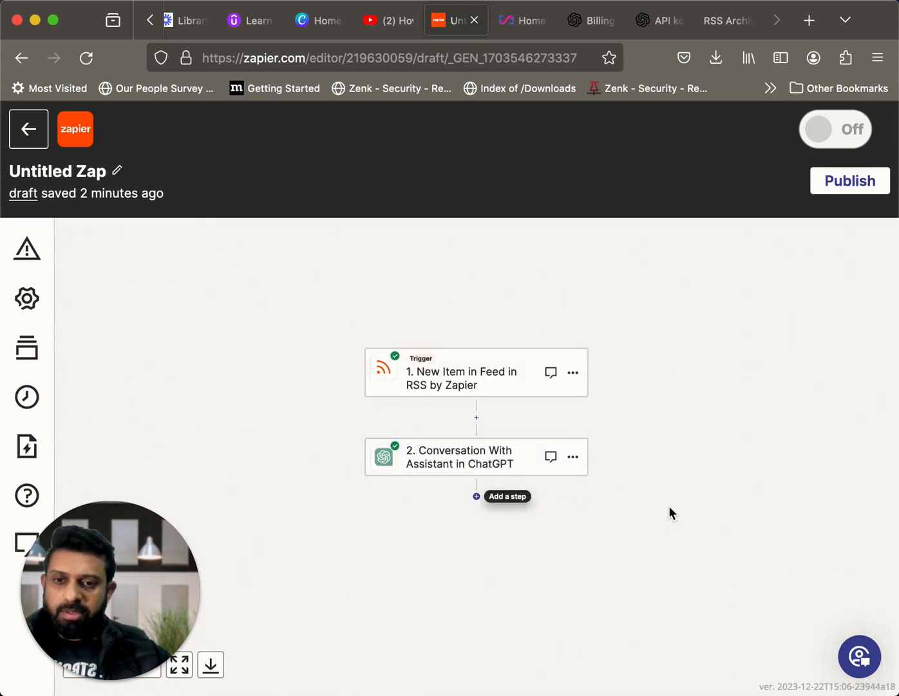
pyautogui.click(293, 249)
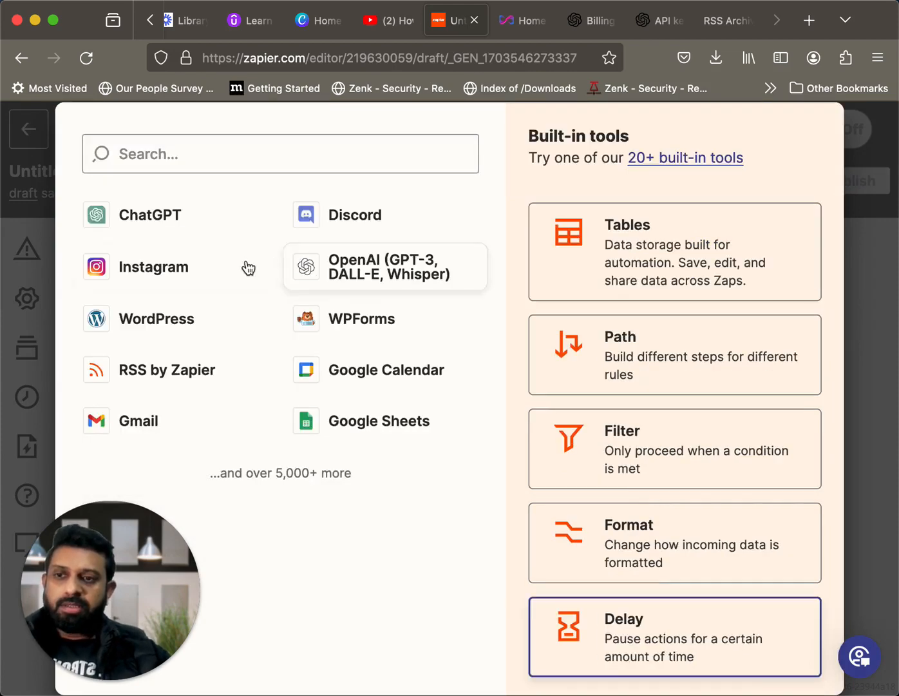
pyautogui.click(163, 225)
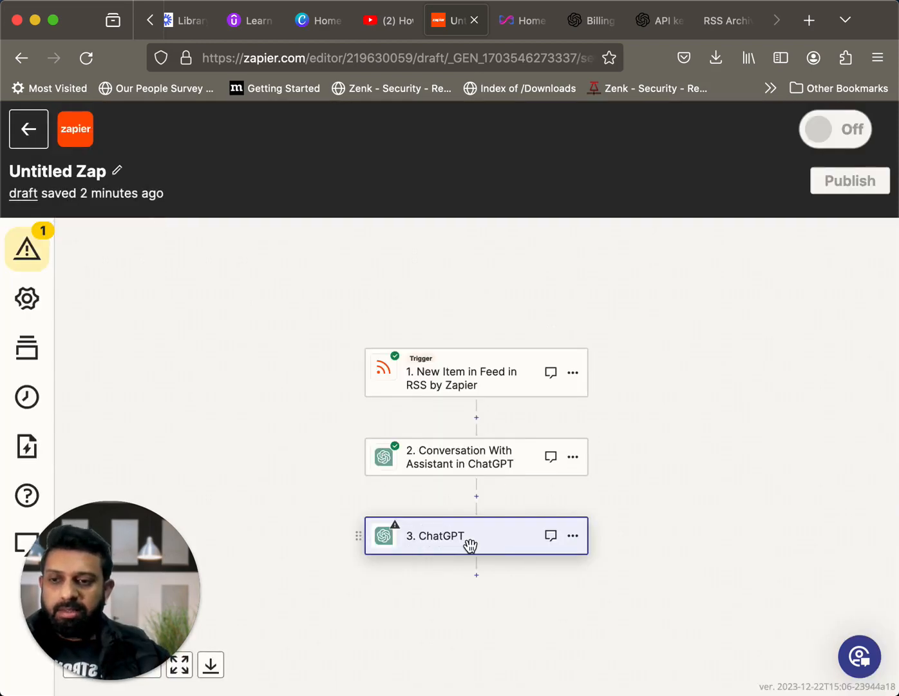
pyautogui.click(470, 545)
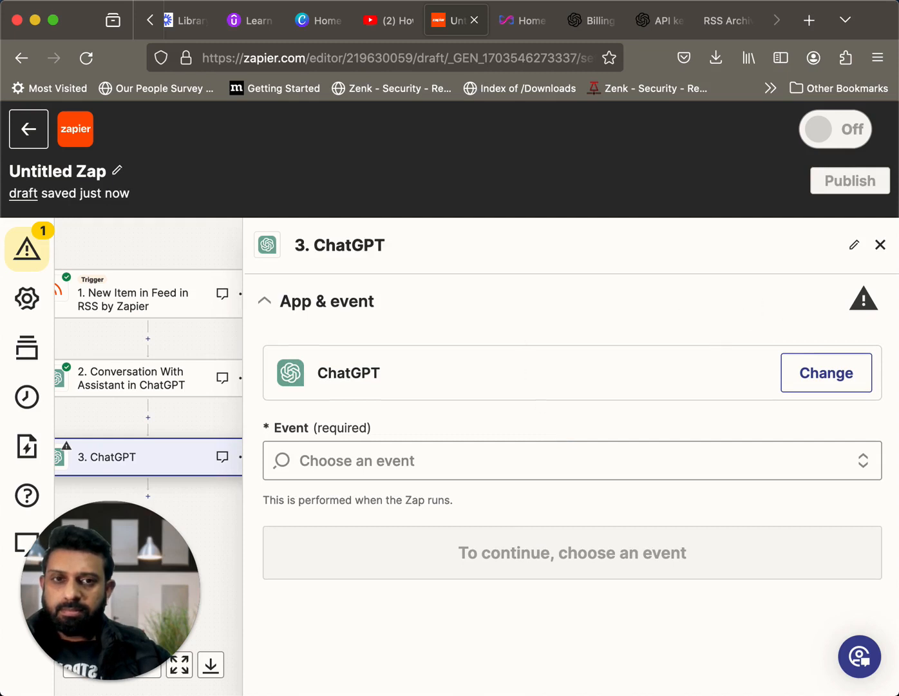
# Set the new ChatGPT step's event to Conversation With Assistant and accept the already connected account
pyautogui.click(451, 464)
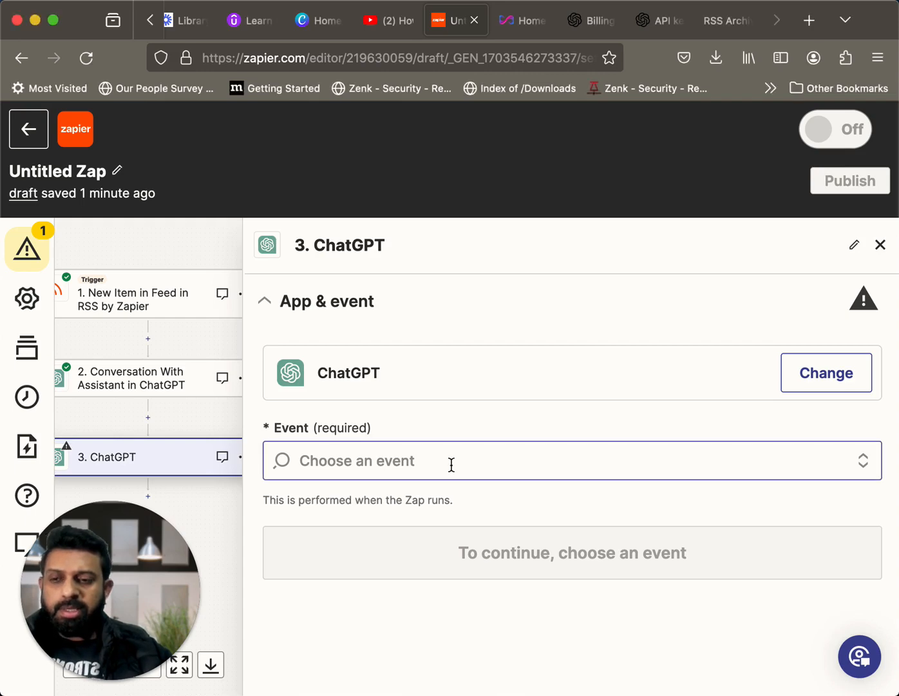
pyautogui.click(589, 467)
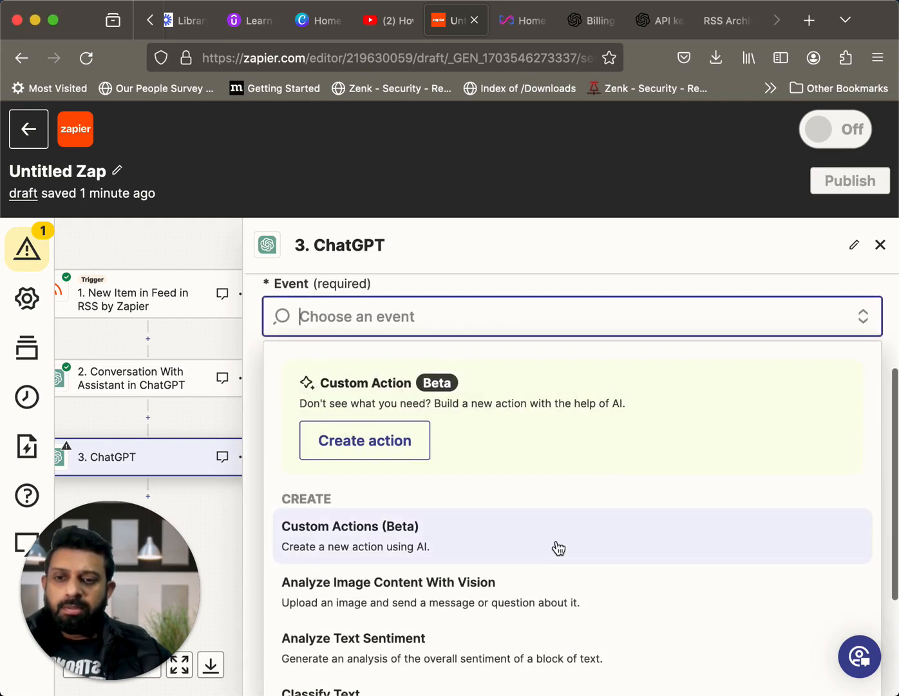
pyautogui.scroll(-2, 556, 547)
pyautogui.scroll(-3, 557, 545)
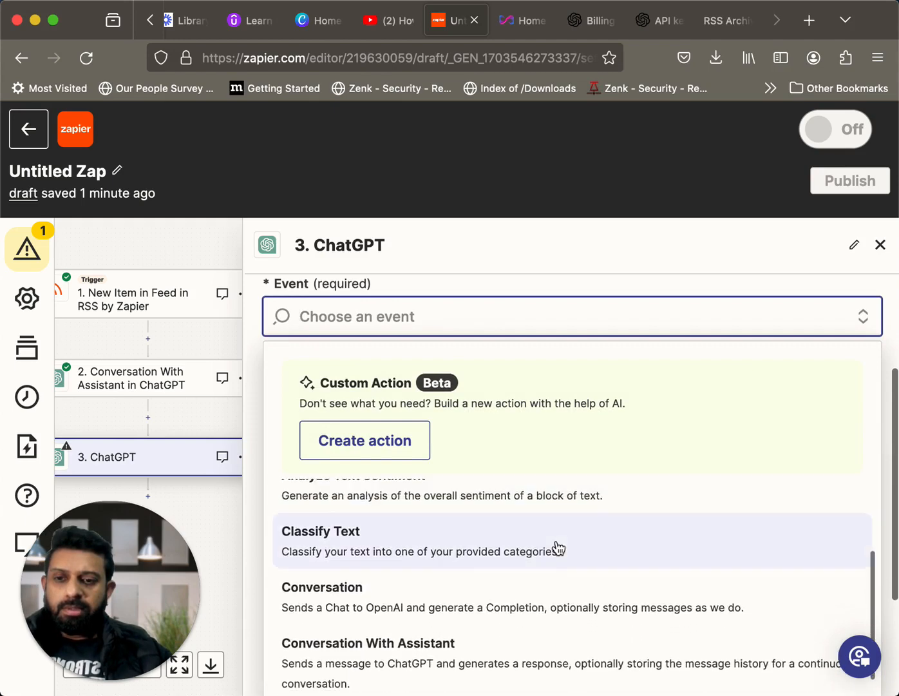
pyautogui.click(494, 605)
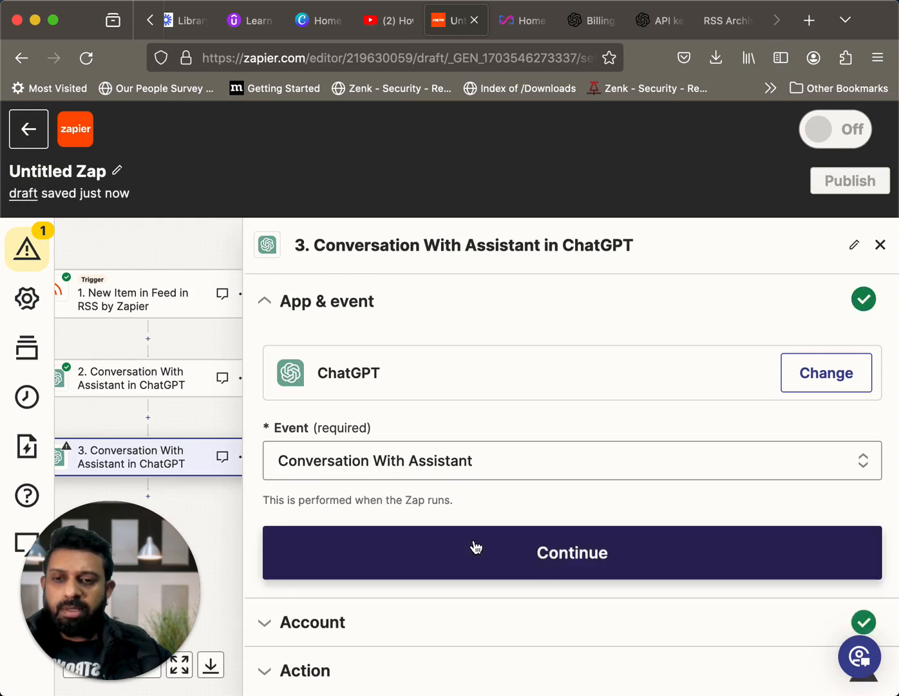
pyautogui.click(529, 555)
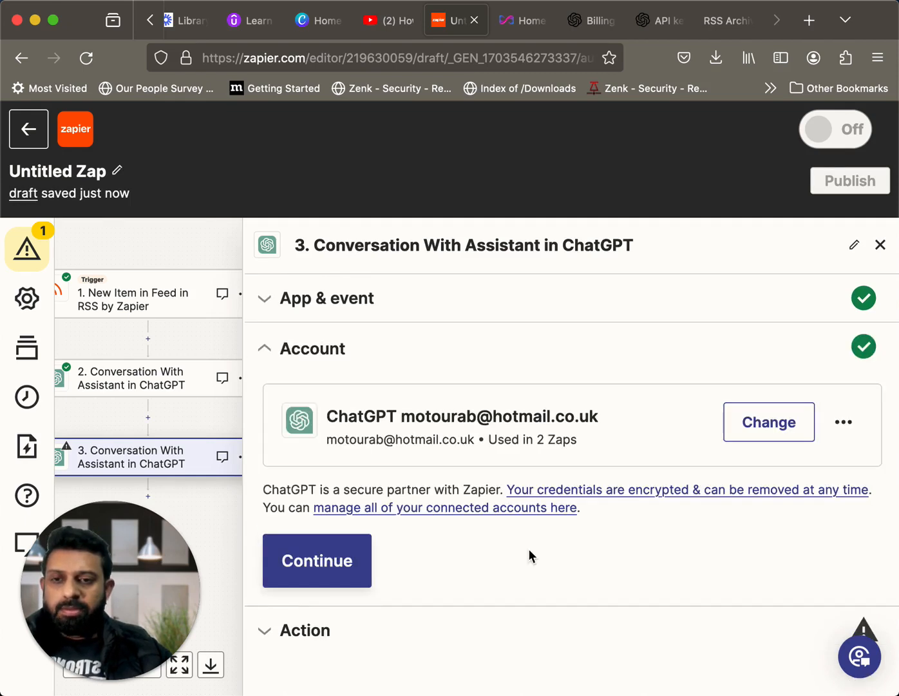
pyautogui.click(355, 562)
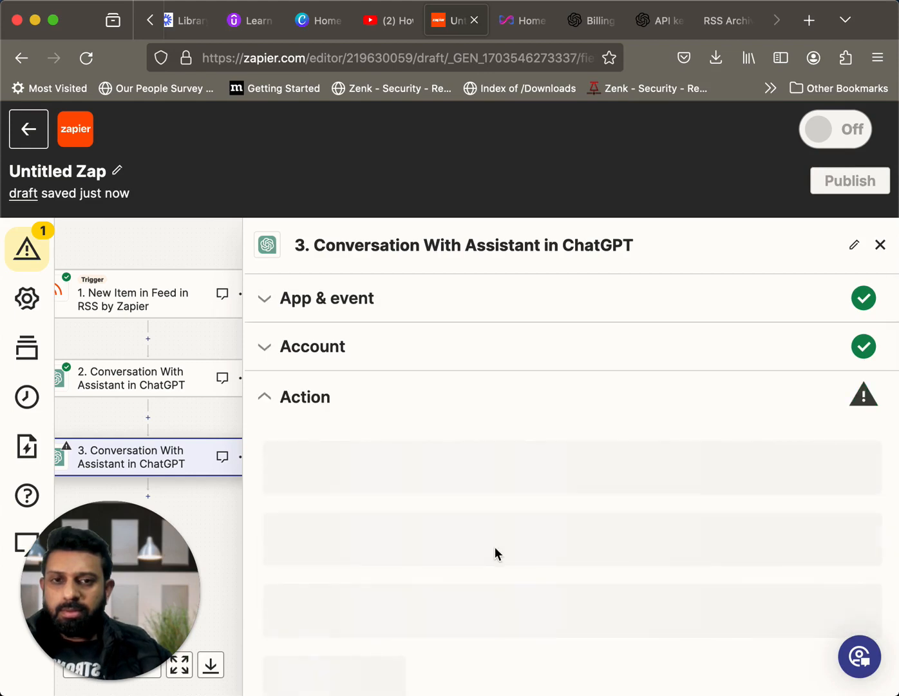
# Insert the Title field from the RSS New Item in Feed trigger into step 3's Message
pyautogui.scroll(-1, 568, 560)
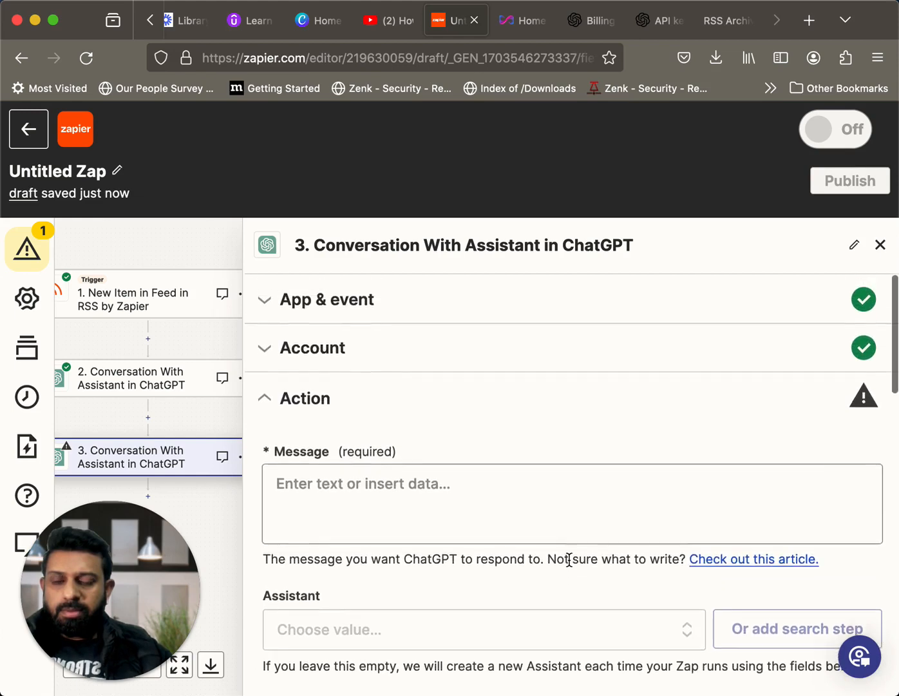
pyautogui.scroll(-2, 568, 562)
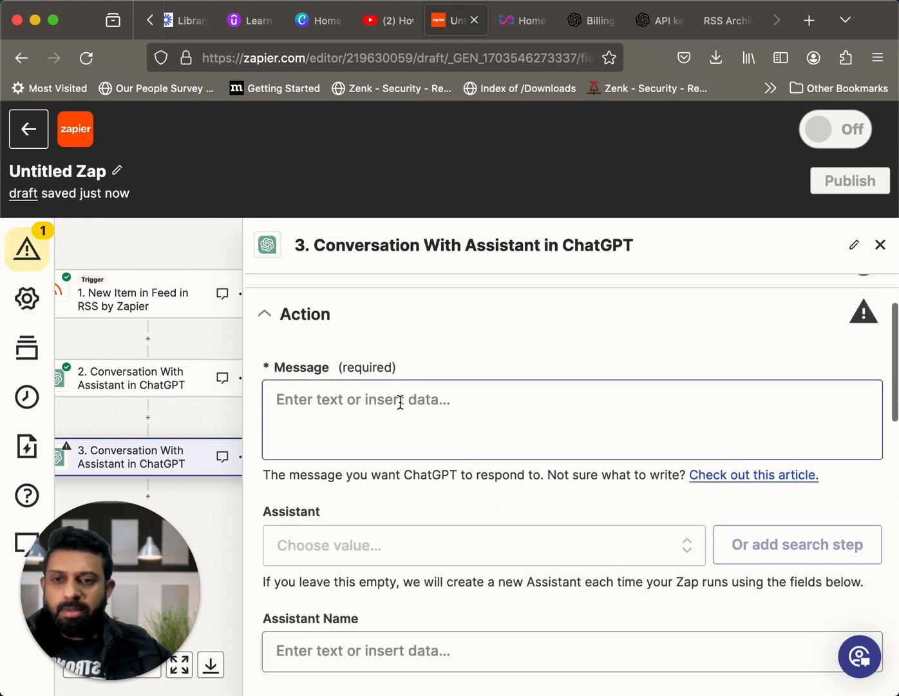
pyautogui.click(399, 400)
pyautogui.scroll(-3, 492, 519)
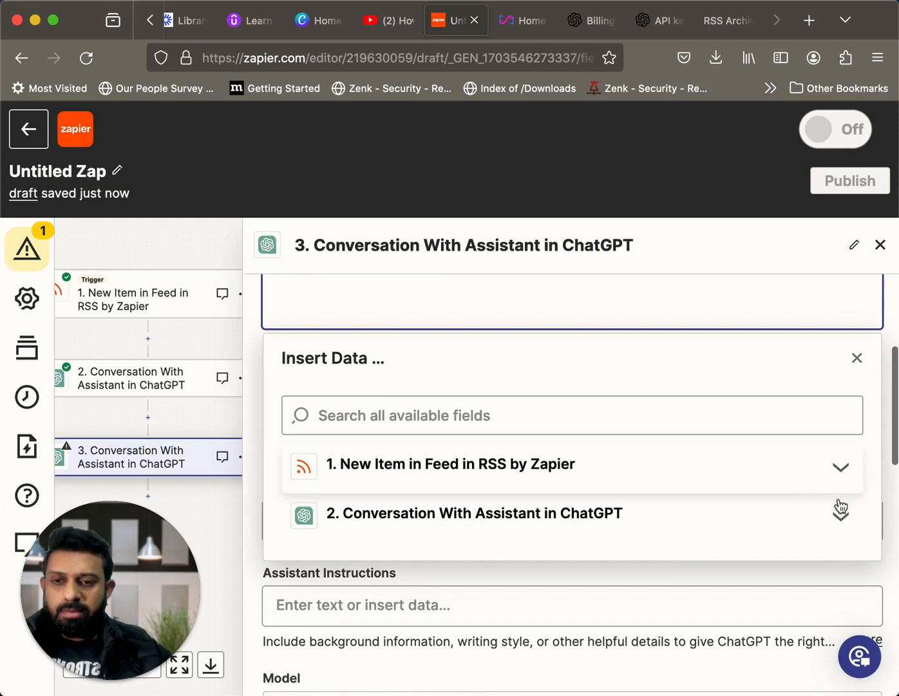
pyautogui.click(841, 477)
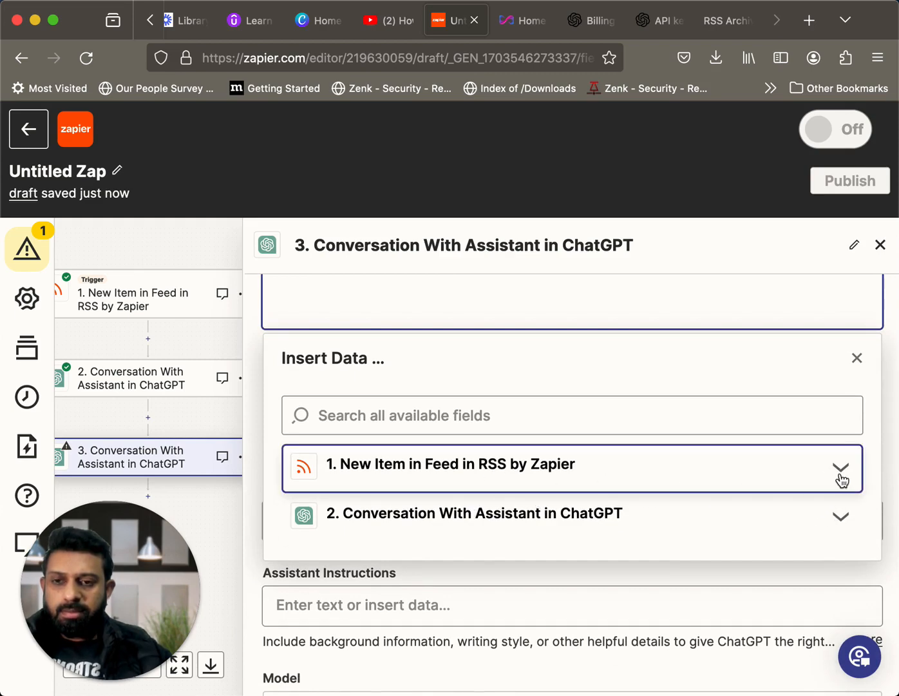
pyautogui.scroll(-2, 723, 548)
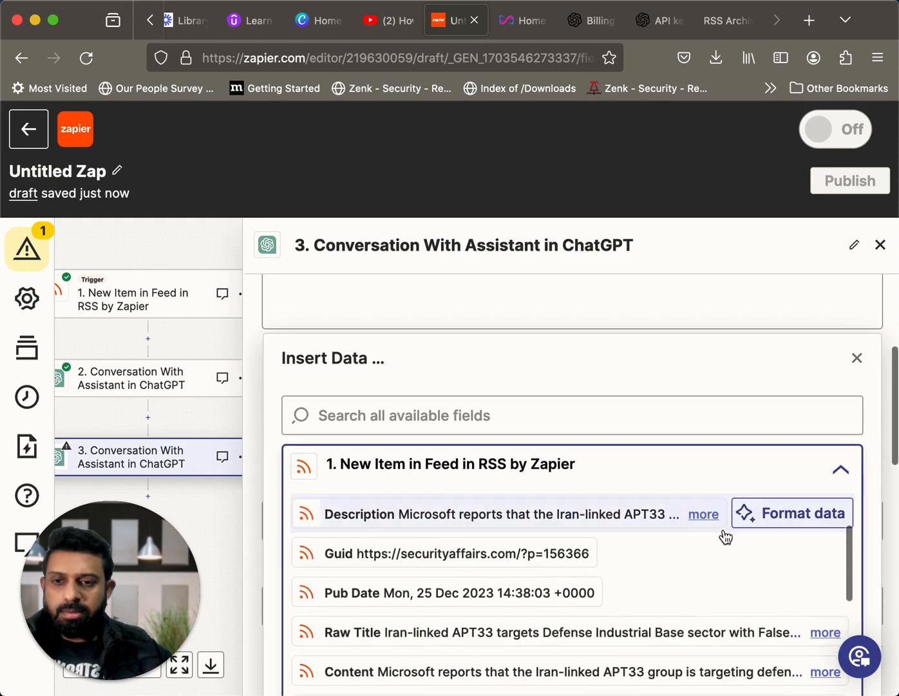
pyautogui.scroll(2, 723, 537)
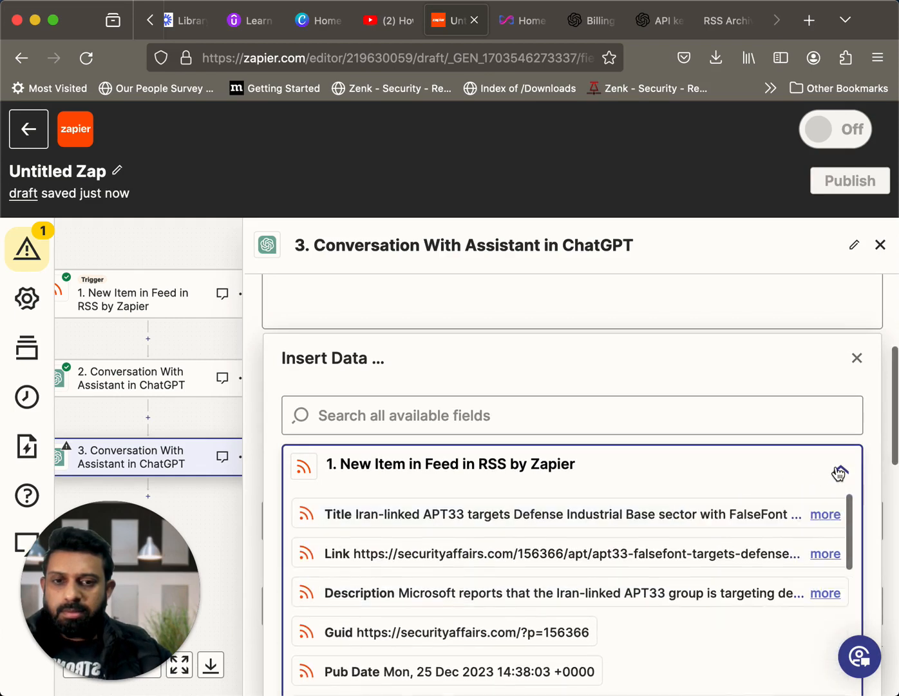
pyautogui.click(839, 474)
pyautogui.click(839, 469)
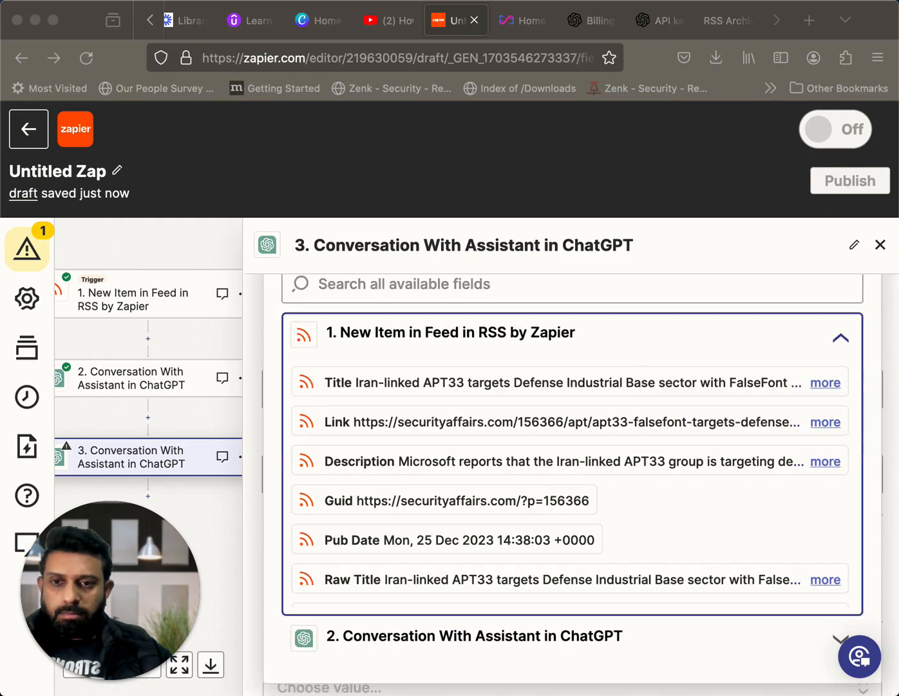
pyautogui.click(544, 384)
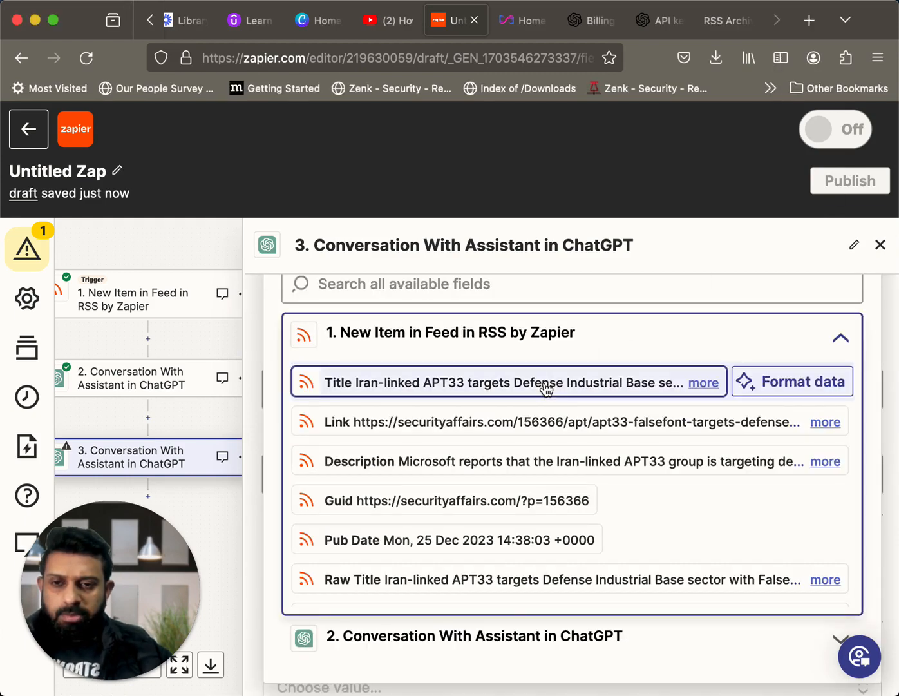
pyautogui.click(544, 381)
pyautogui.scroll(-3, 510, 430)
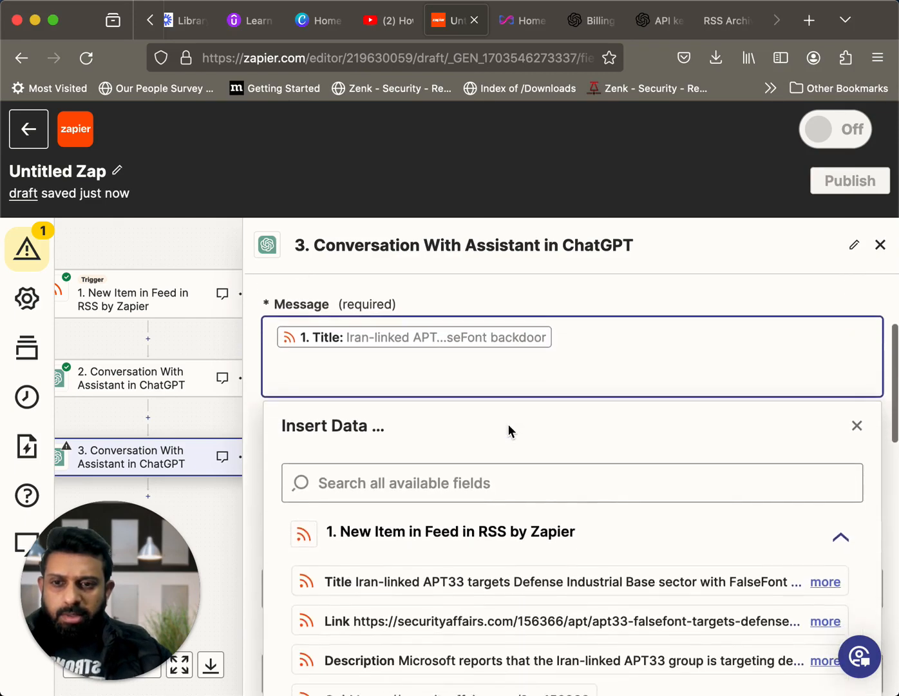
pyautogui.scroll(-1, 508, 431)
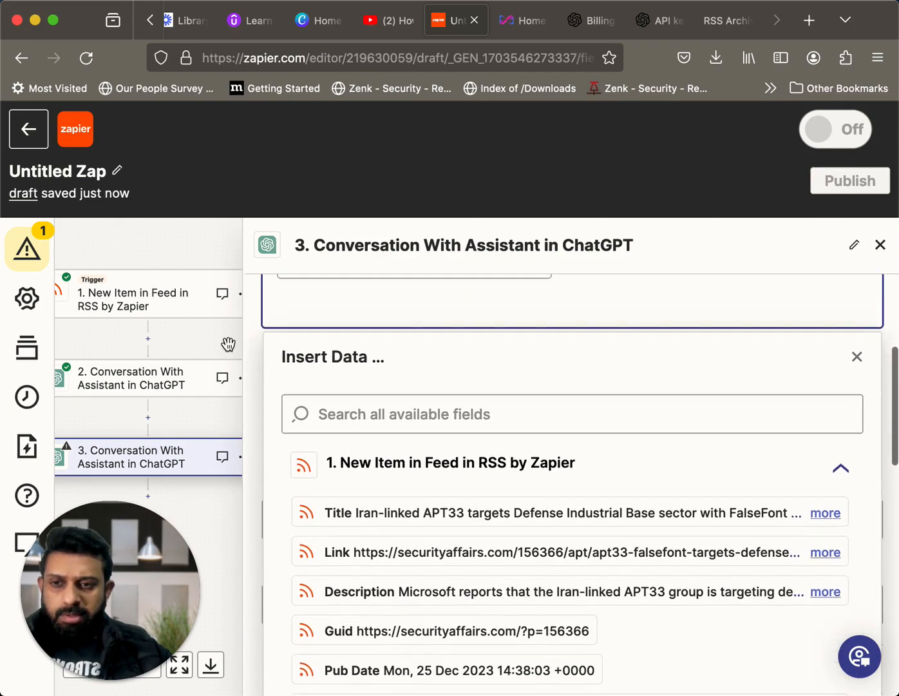
pyautogui.click(205, 340)
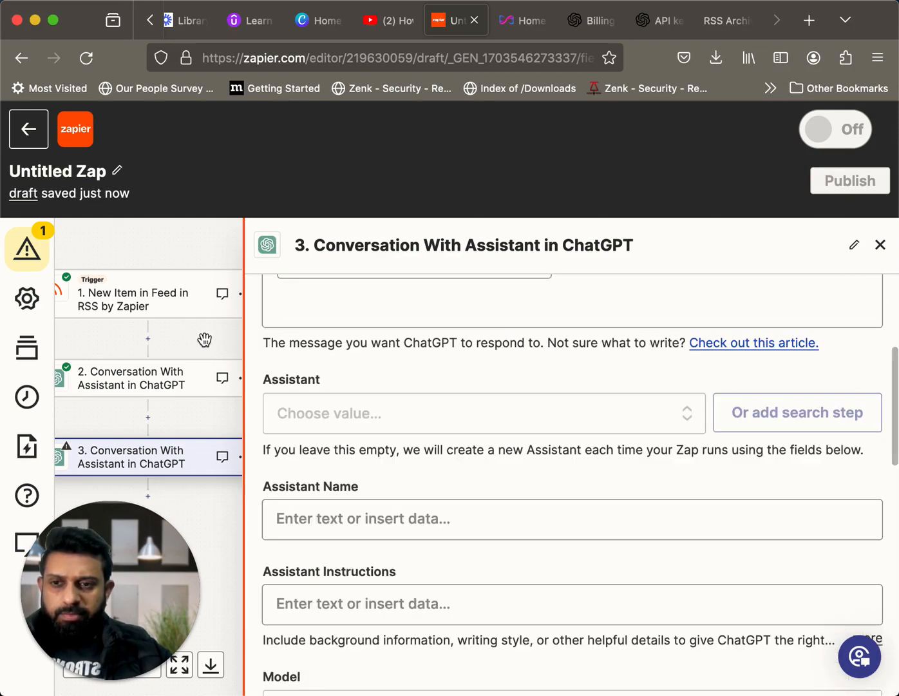
# Name the assistant in step 3 "Assistant", leaving the existing-assistant selection empty
pyautogui.scroll(2, 493, 455)
pyautogui.scroll(-2, 494, 455)
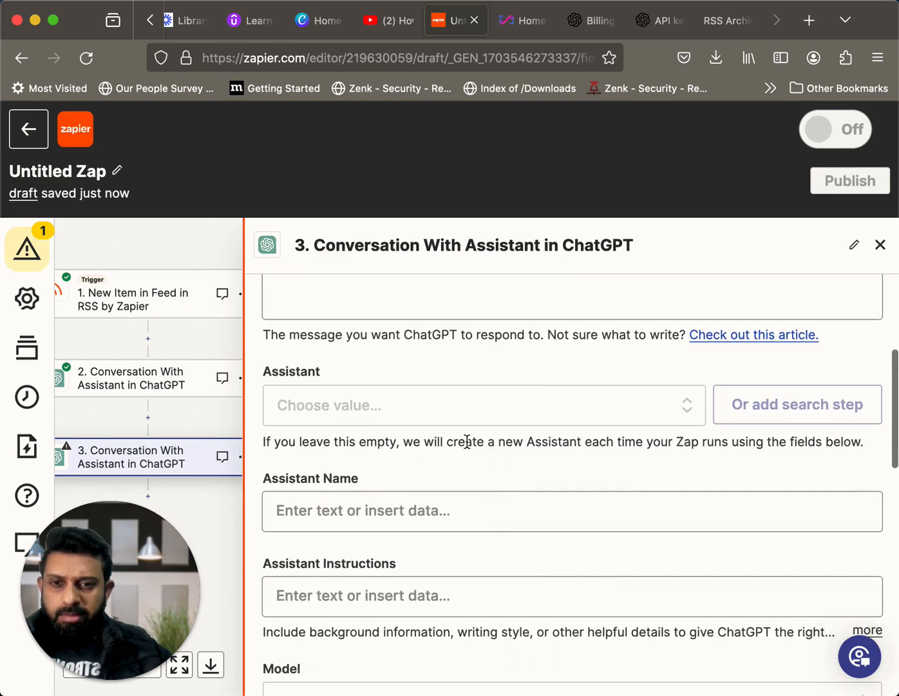
pyautogui.scroll(-1, 458, 428)
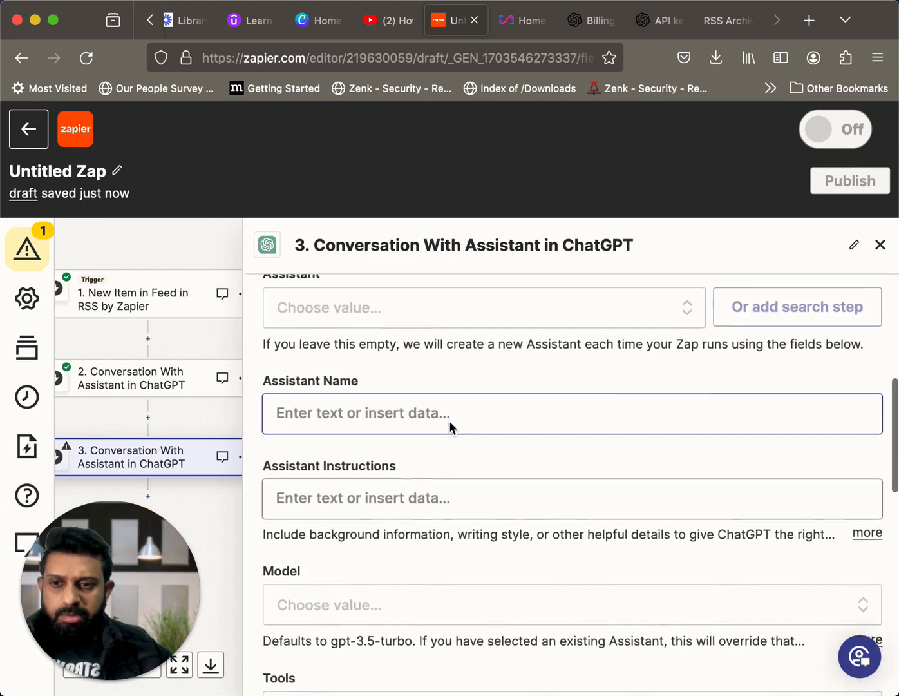
pyautogui.scroll(2, 450, 428)
pyautogui.scroll(-2, 450, 428)
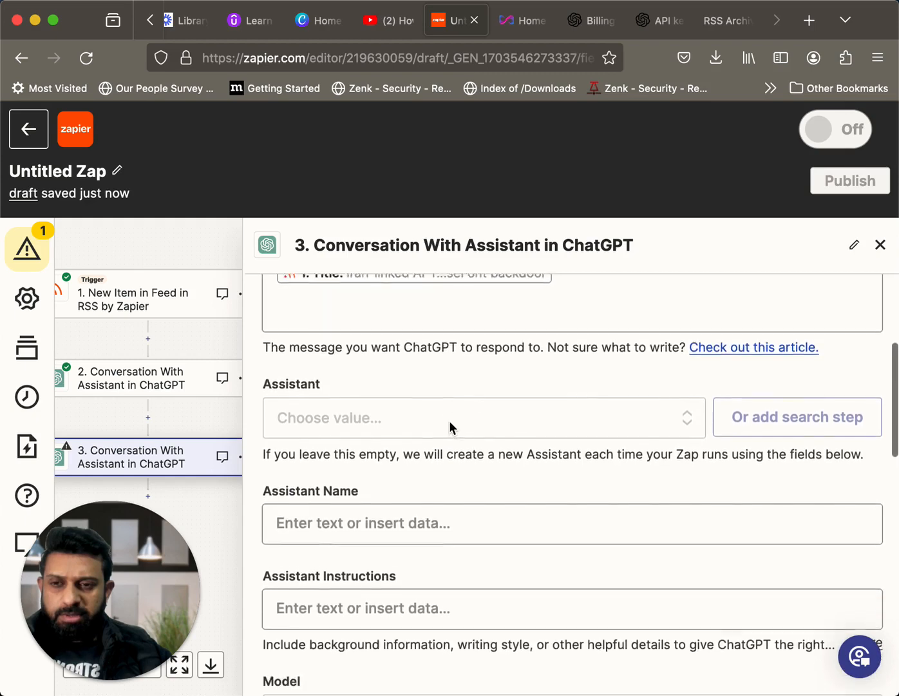
pyautogui.scroll(-1, 449, 420)
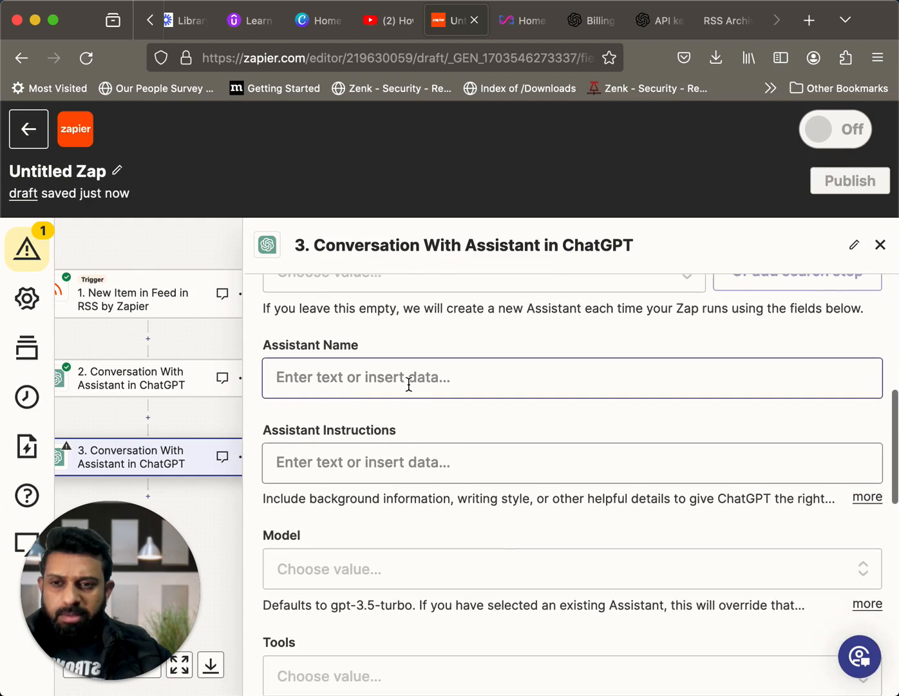
pyautogui.click(409, 384)
pyautogui.write('asss')
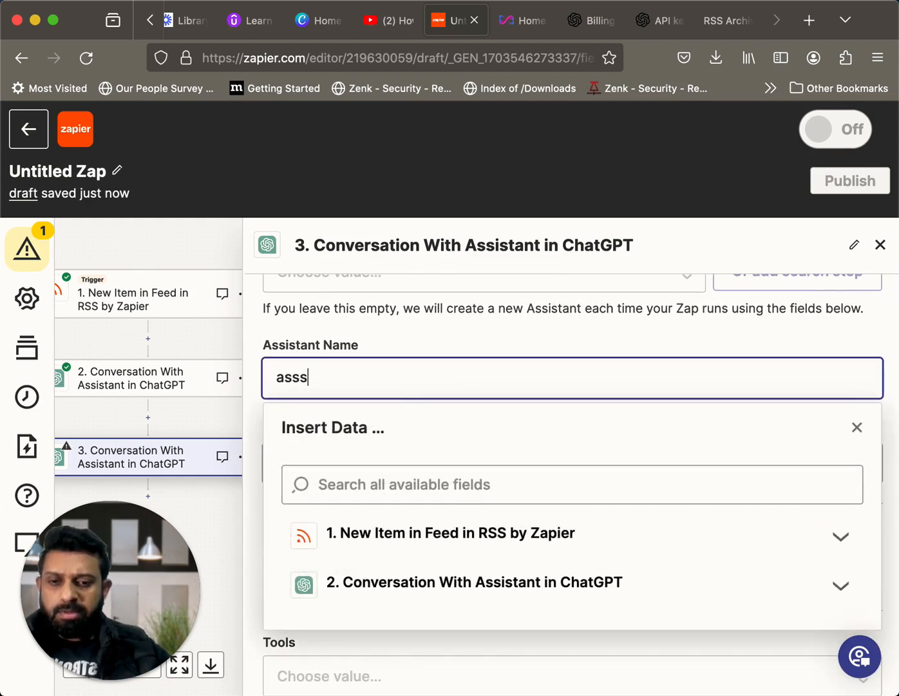
pyautogui.press('BackSpace')
pyautogui.press('BackSpace')
pyautogui.press('BackSpace')
pyautogui.press('BackSpace')
pyautogui.write('As')
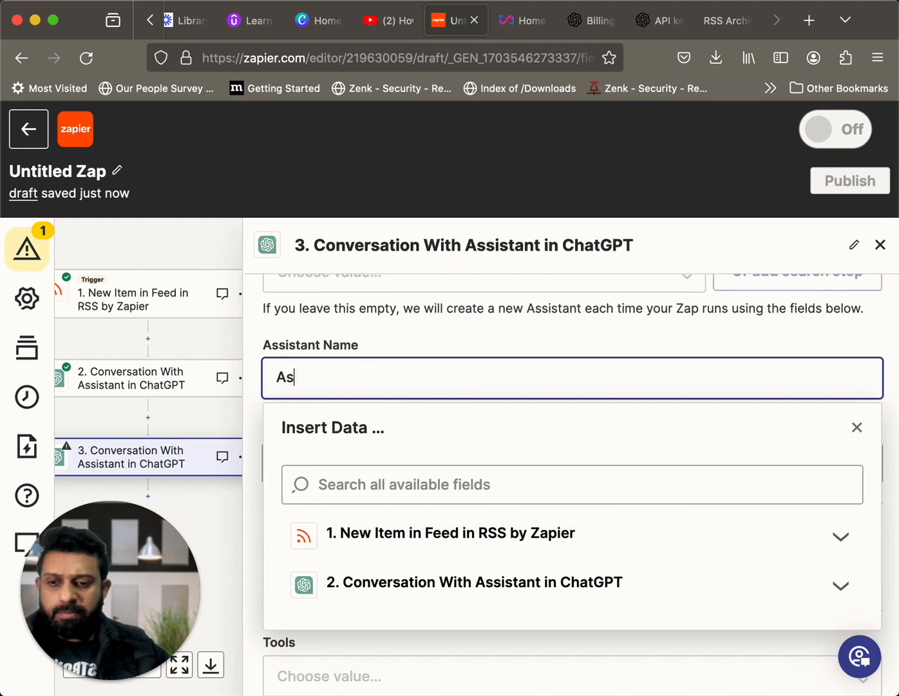
pyautogui.write('sistant')
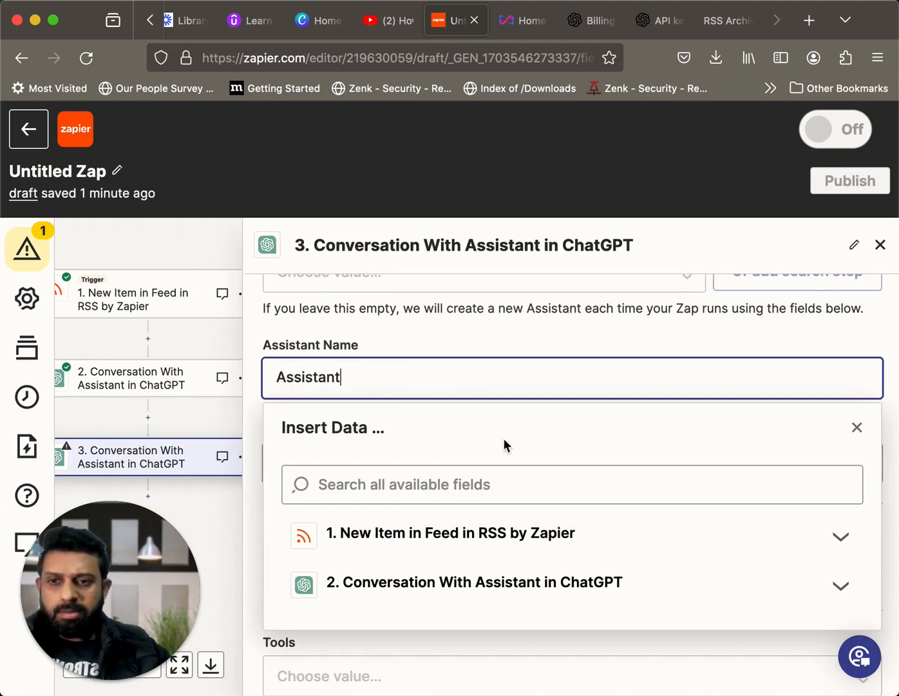
pyautogui.scroll(-1, 500, 438)
pyautogui.scroll(-2, 501, 440)
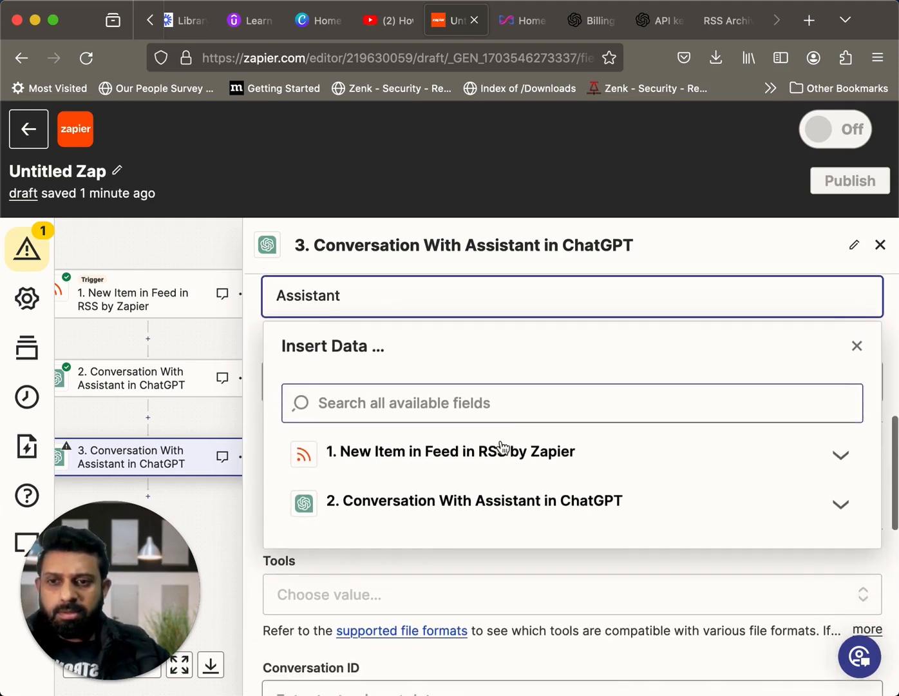
pyautogui.click(217, 350)
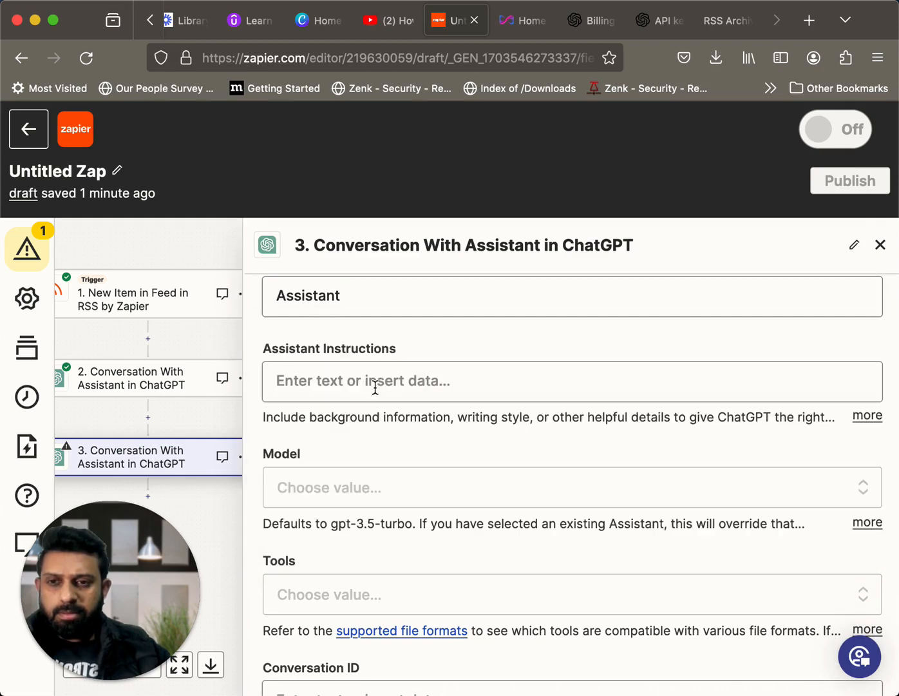
# Enter Assistant Instructions: "You are helpful assistant who creates images based on article titles. Create a brief image description what an image would look like for this title."
pyautogui.scroll(-1, 403, 390)
pyautogui.scroll(1, 403, 390)
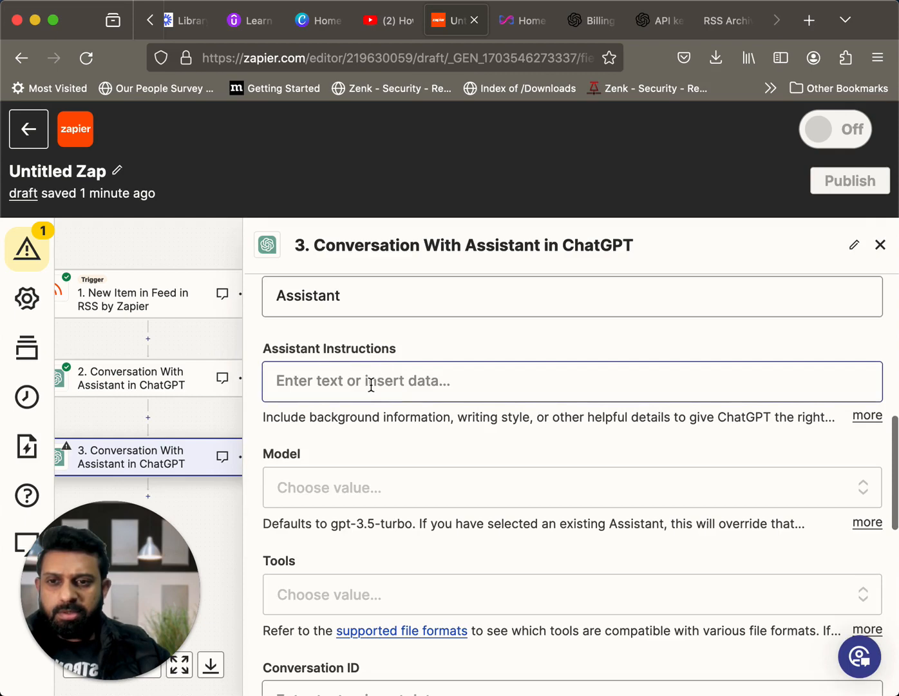
pyautogui.click(371, 385)
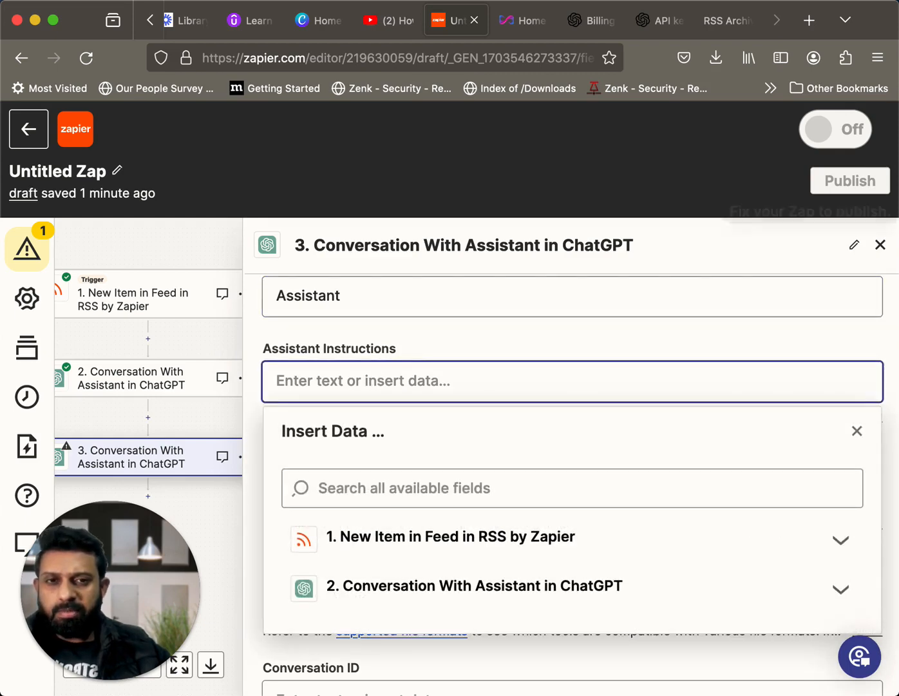
pyautogui.write('You are helpful assistant who creates images based on article titles. Create a brief image description what an image would look like for this title.')
pyautogui.press('super+Tab')
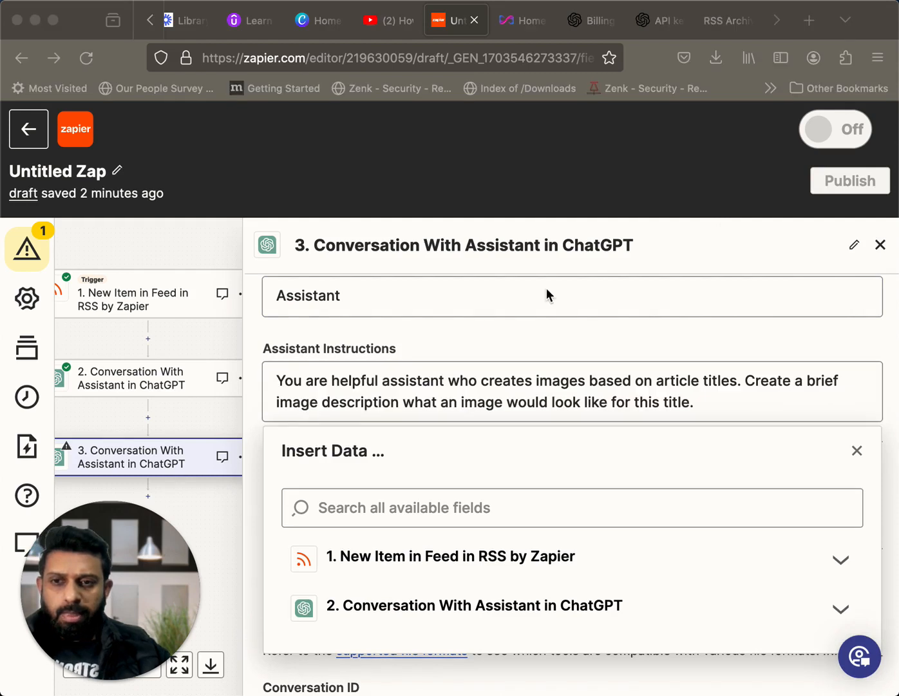
# Choose gpt-4 as the Model for the image-description assistant in step 3
pyautogui.press('super+Tab')
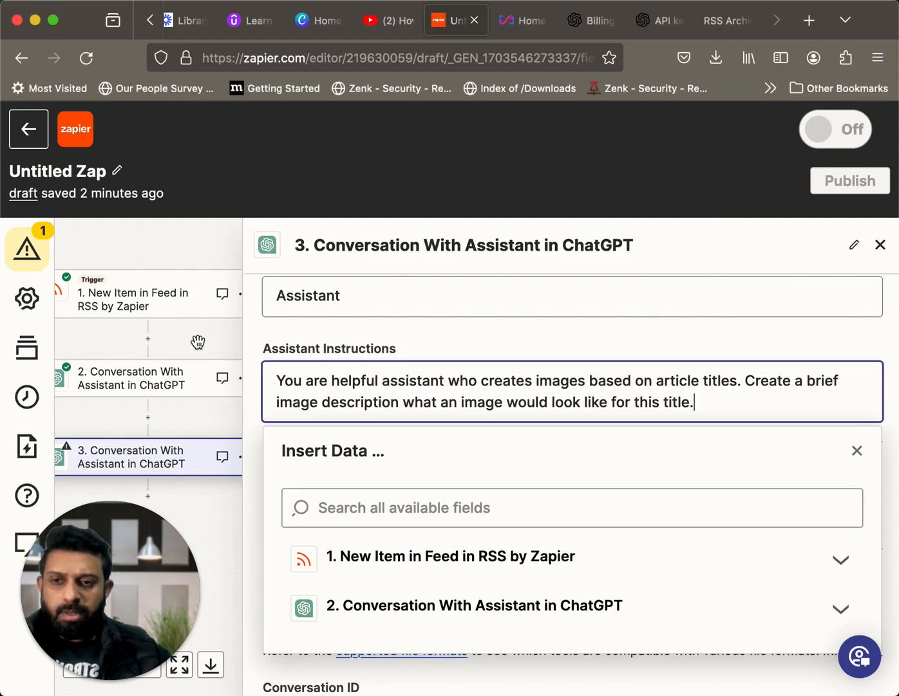
pyautogui.click(416, 383)
pyautogui.scroll(-2, 424, 380)
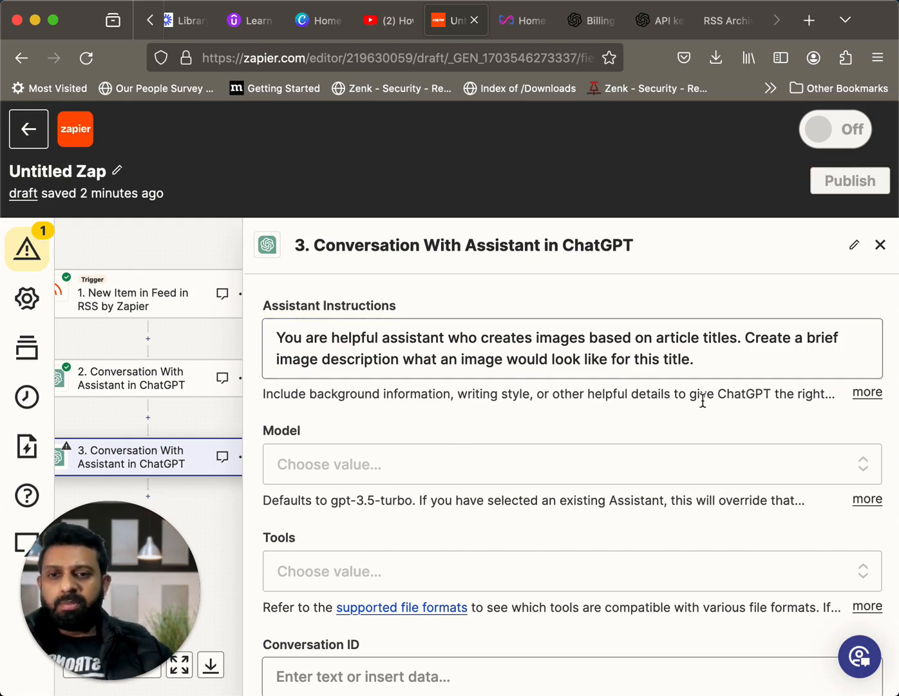
pyautogui.scroll(6, 582, 429)
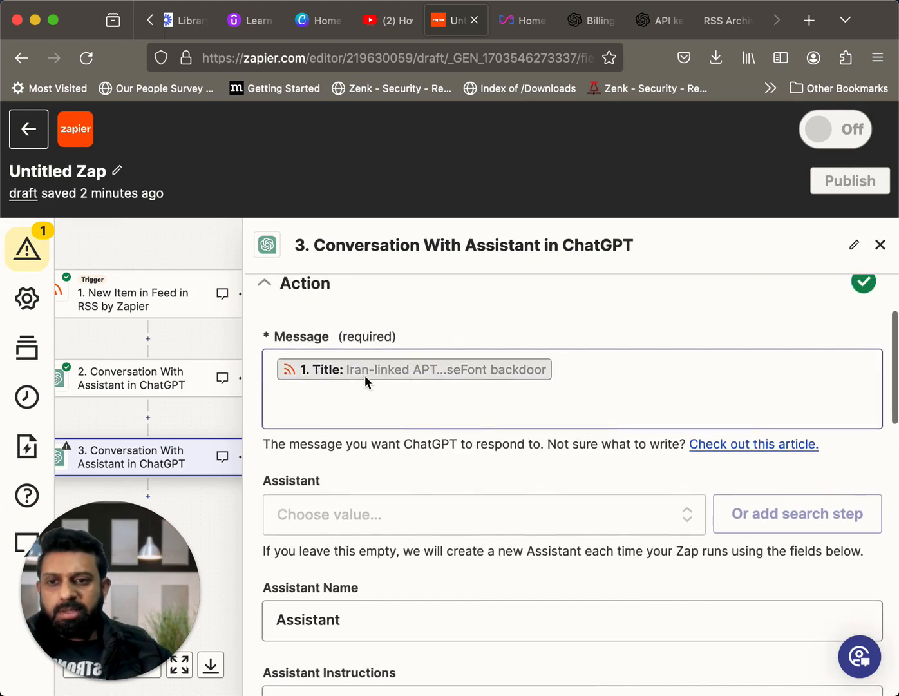
pyautogui.scroll(-10, 441, 424)
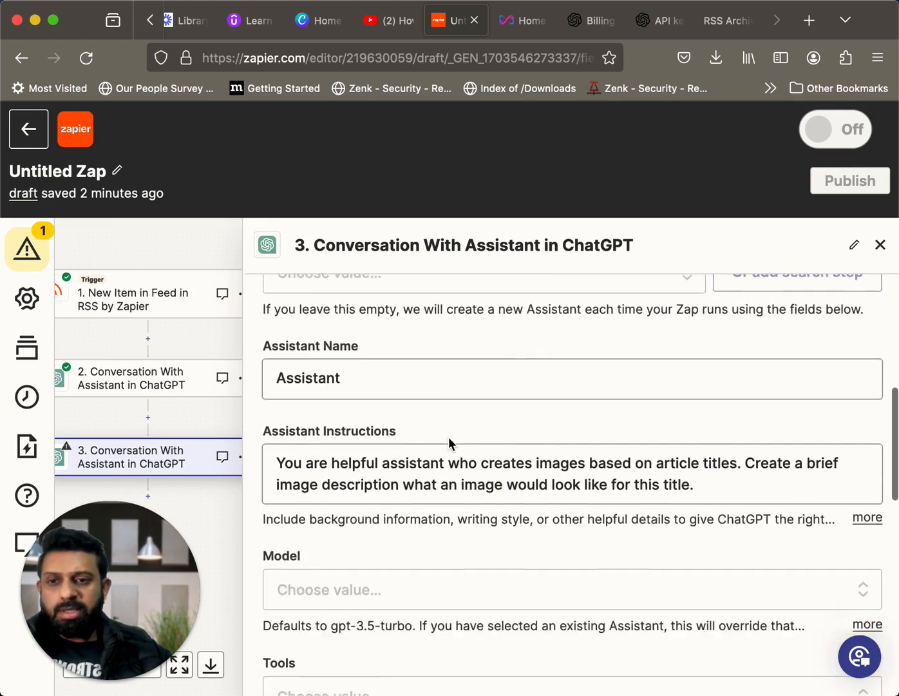
pyautogui.scroll(-2, 449, 437)
pyautogui.click(447, 311)
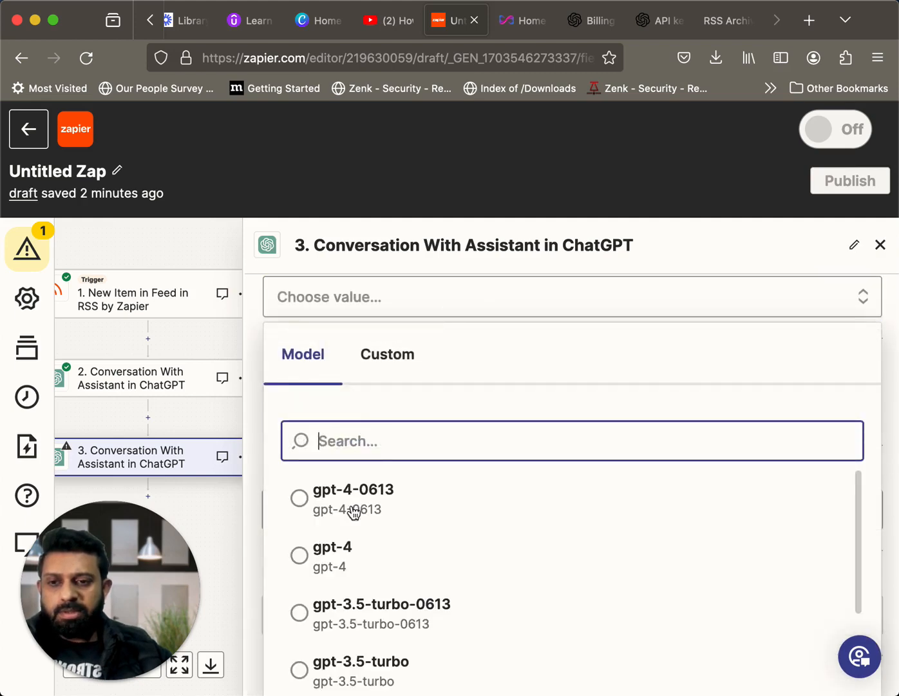
pyautogui.click(342, 555)
# Leave step 3's remaining optional fields empty, continue to the test section, and run the step's test
pyautogui.scroll(-2, 423, 448)
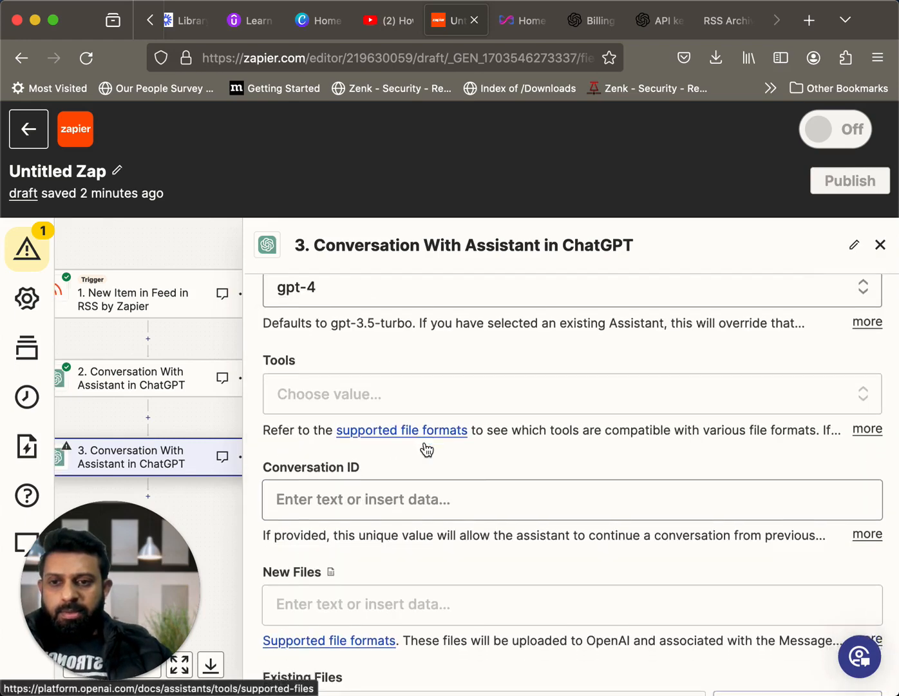
pyautogui.scroll(-6, 425, 449)
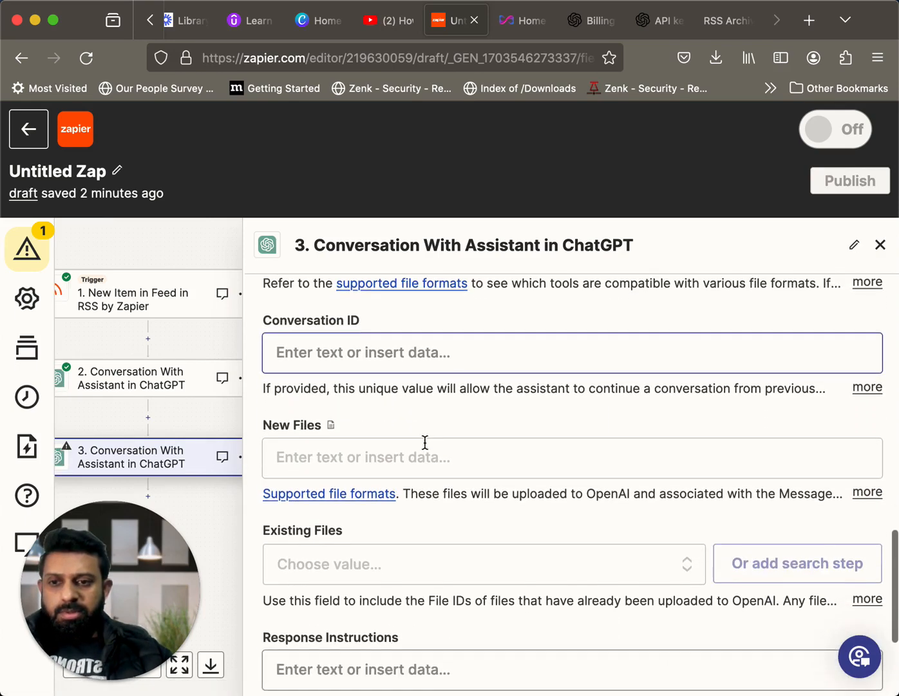
pyautogui.scroll(-3, 424, 442)
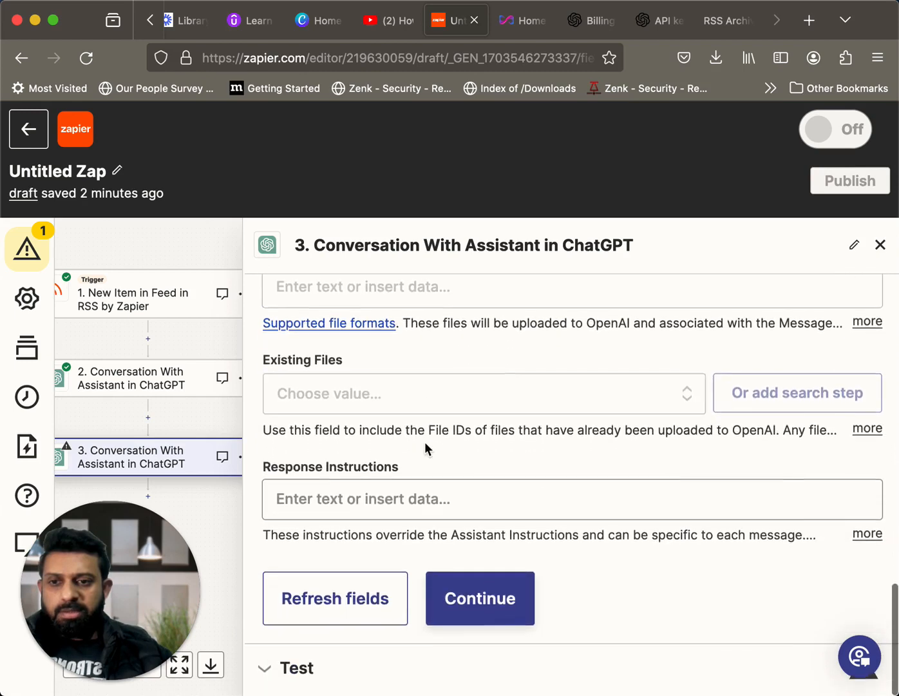
pyautogui.click(497, 604)
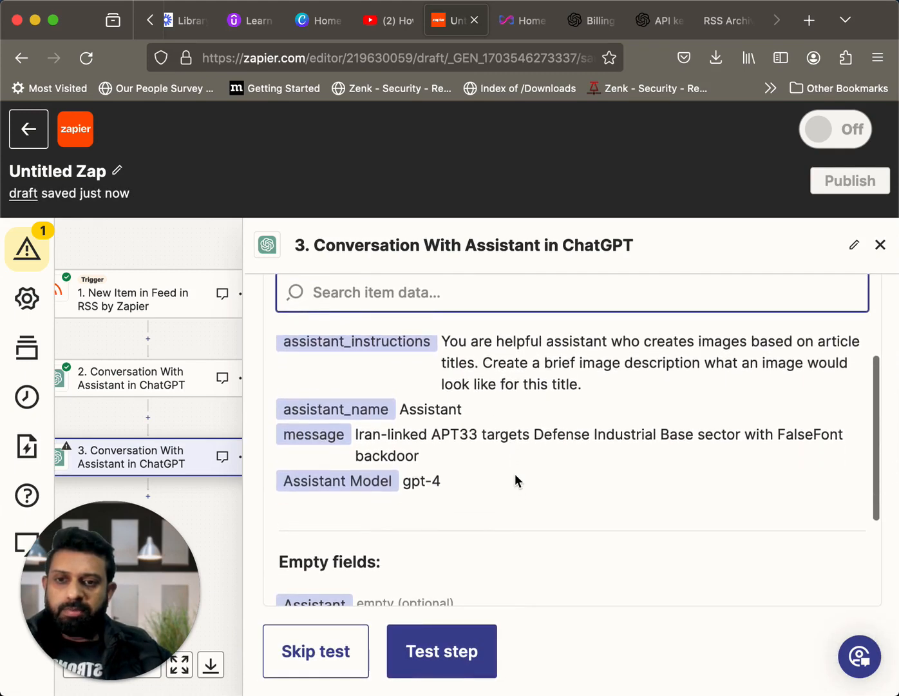
pyautogui.scroll(-2, 515, 475)
pyautogui.scroll(-5, 516, 475)
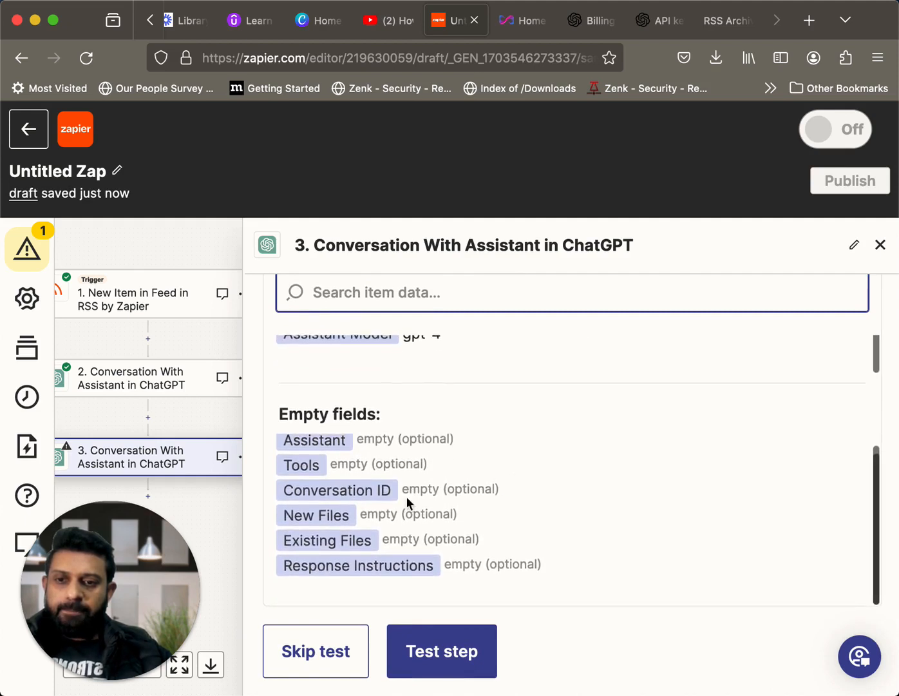
pyautogui.click(440, 663)
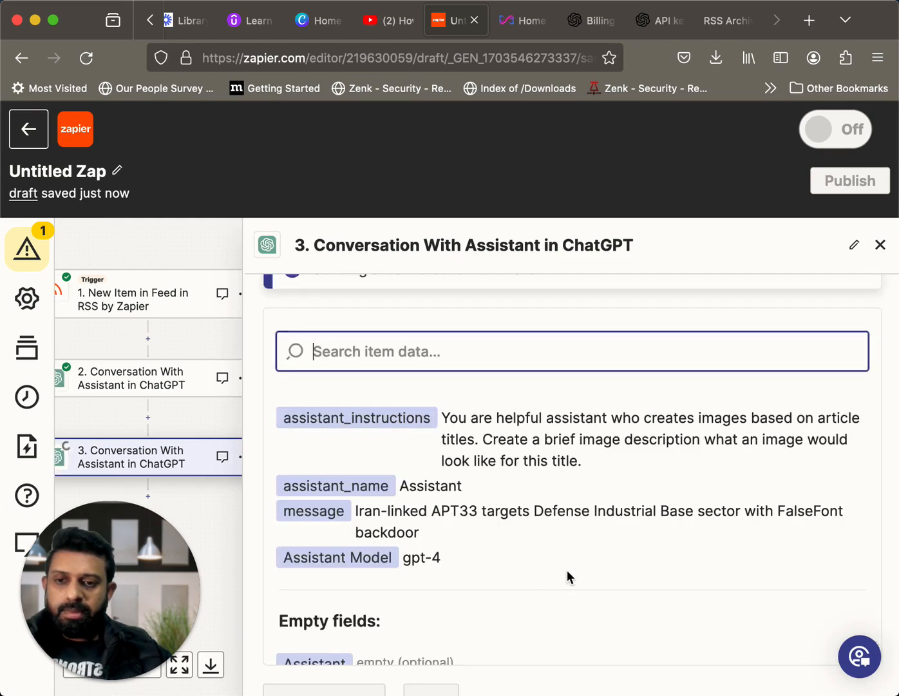
# Review step 3's test output, including the thread, message, run and assistant data and the Full Response image description
pyautogui.scroll(-5, 567, 570)
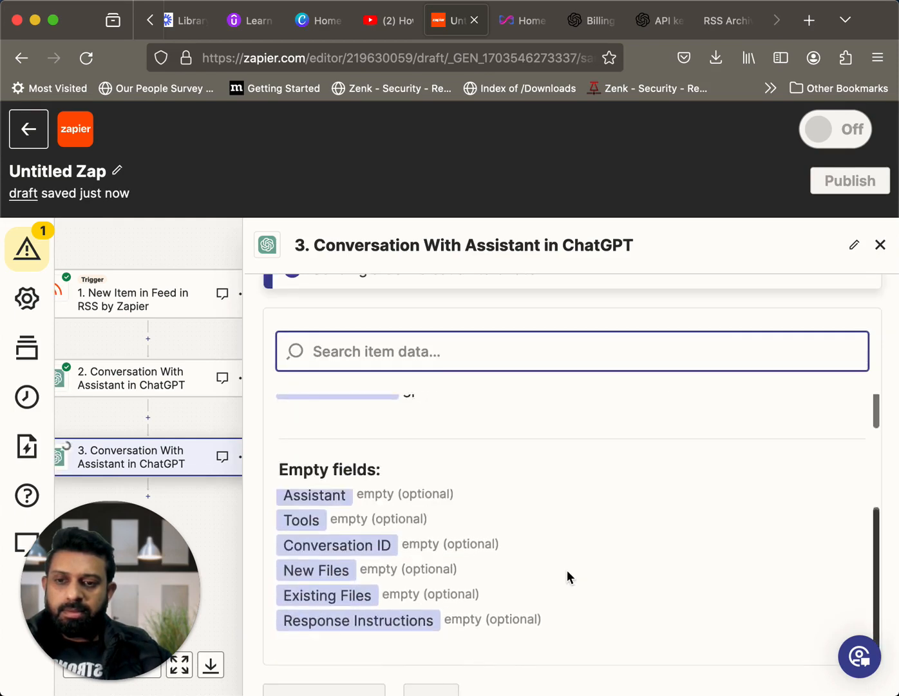
pyautogui.scroll(-2, 568, 570)
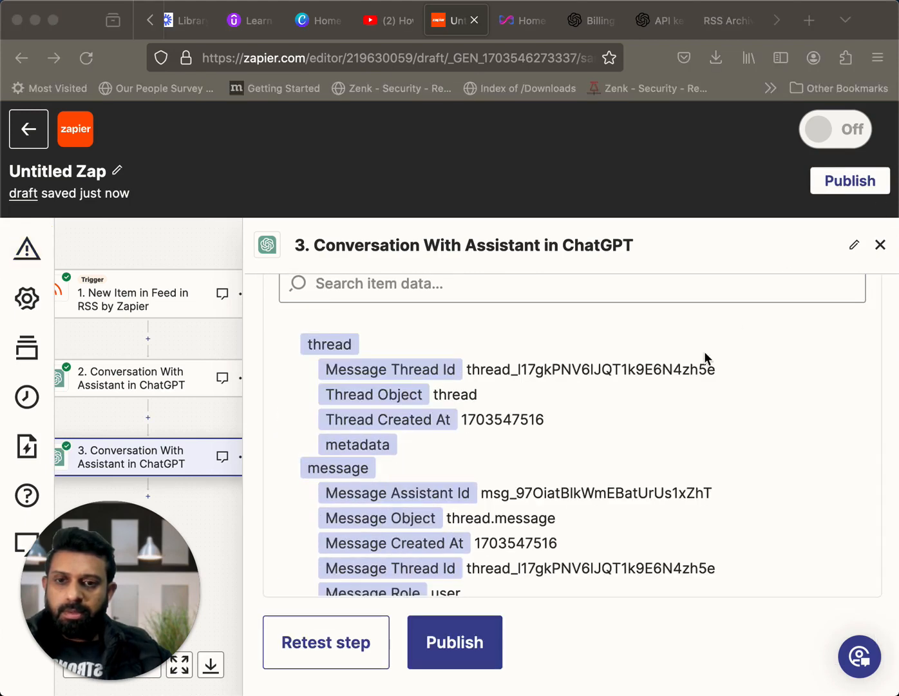
pyautogui.scroll(-5, 704, 351)
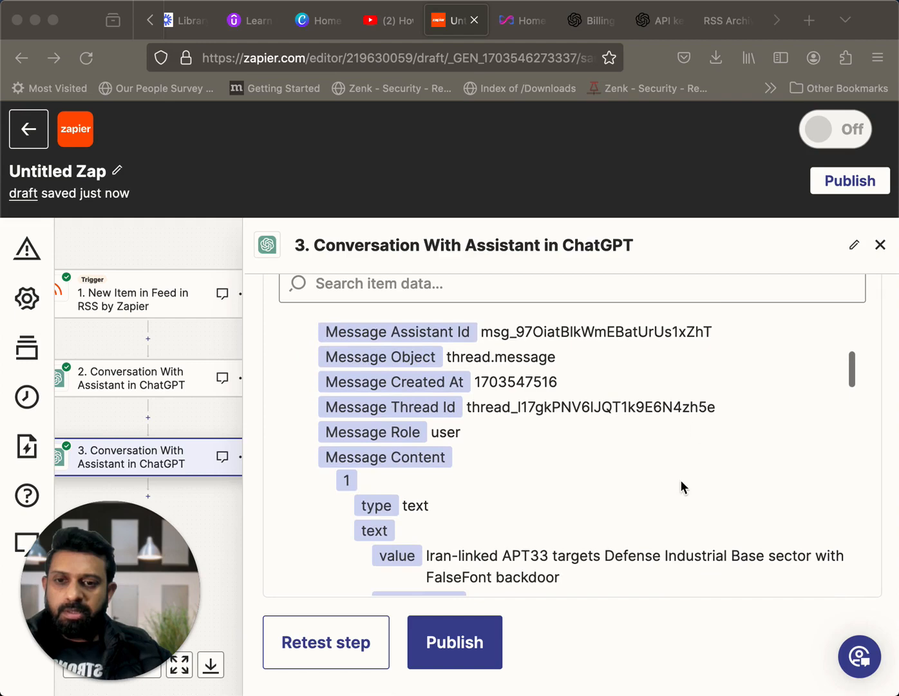
pyautogui.scroll(-7, 682, 485)
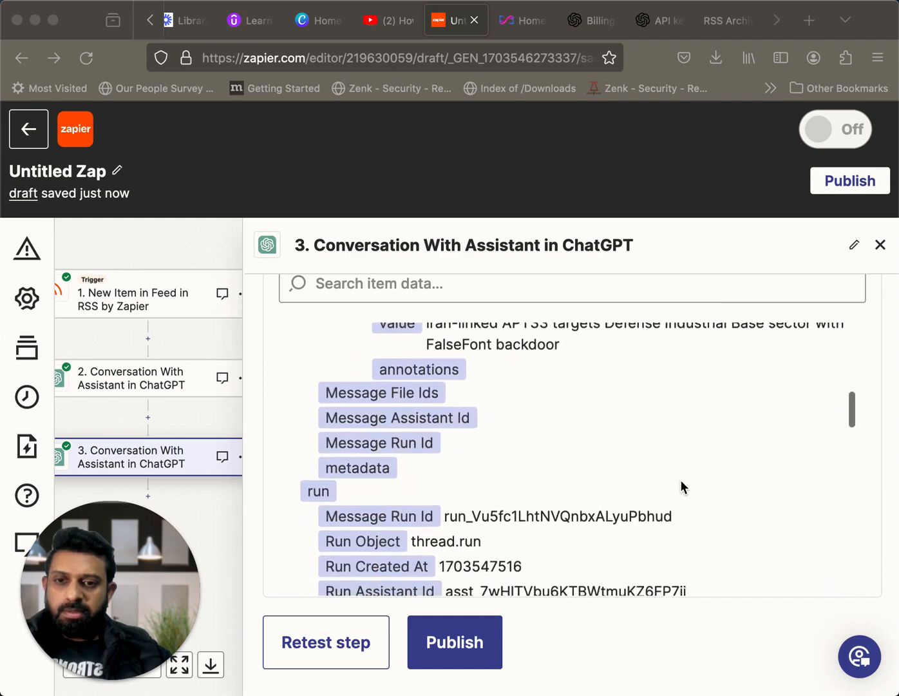
pyautogui.scroll(-10, 682, 483)
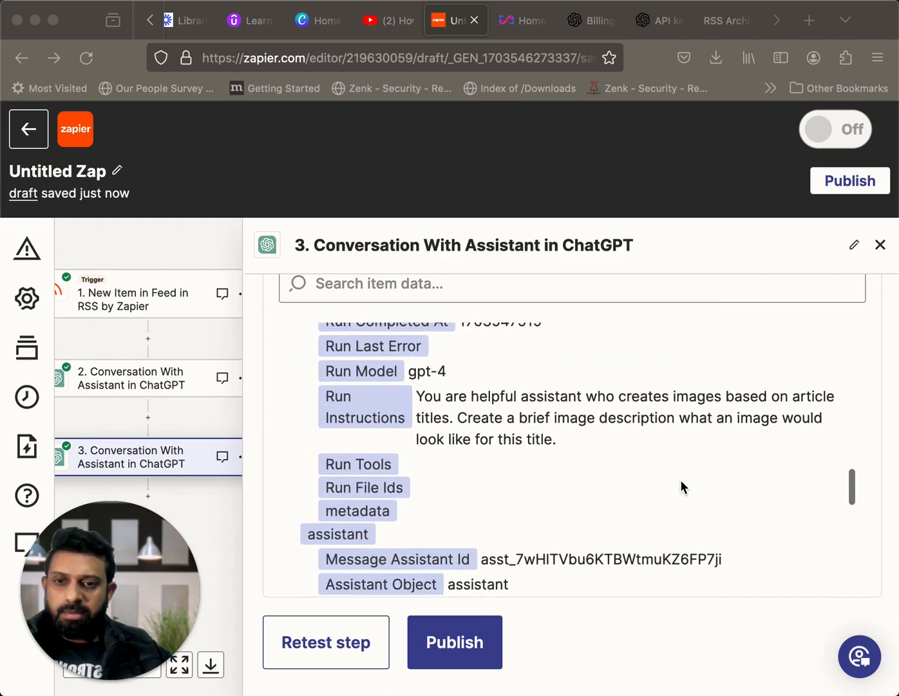
pyautogui.scroll(-10, 682, 486)
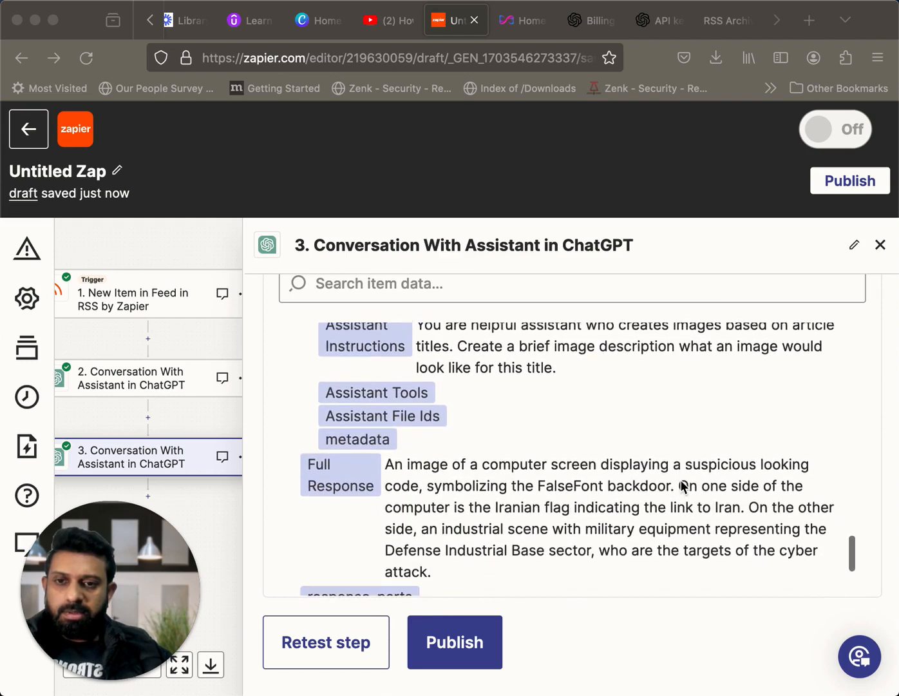
pyautogui.scroll(-2, 683, 486)
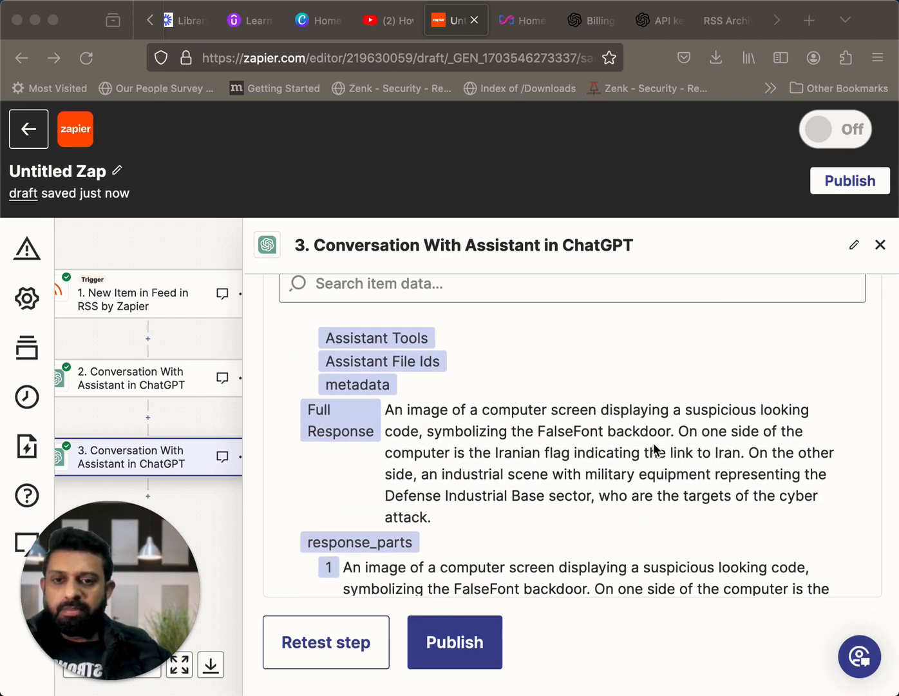
pyautogui.scroll(-1, 653, 448)
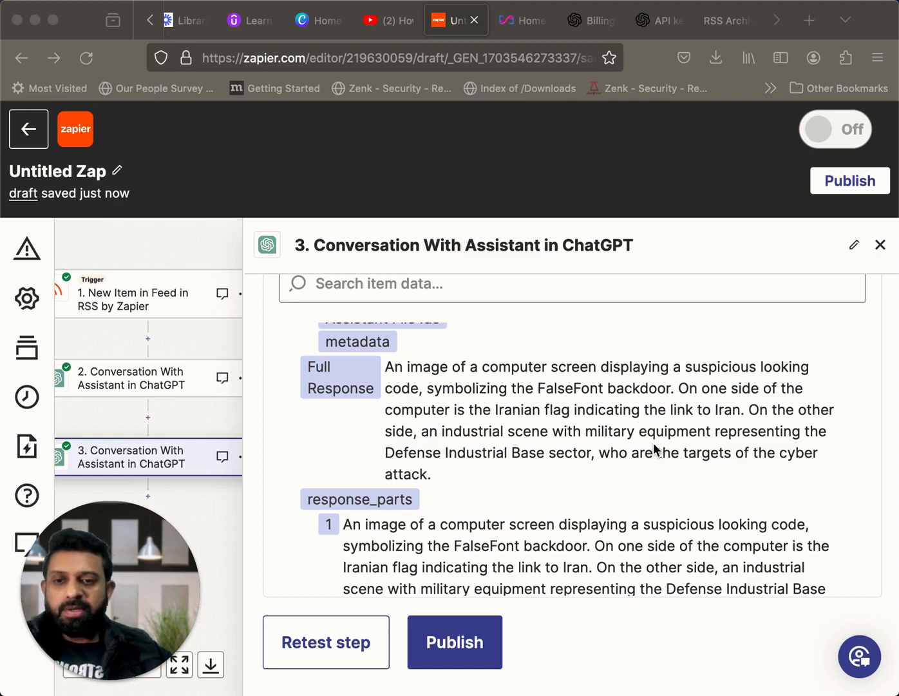
pyautogui.scroll(-1, 654, 449)
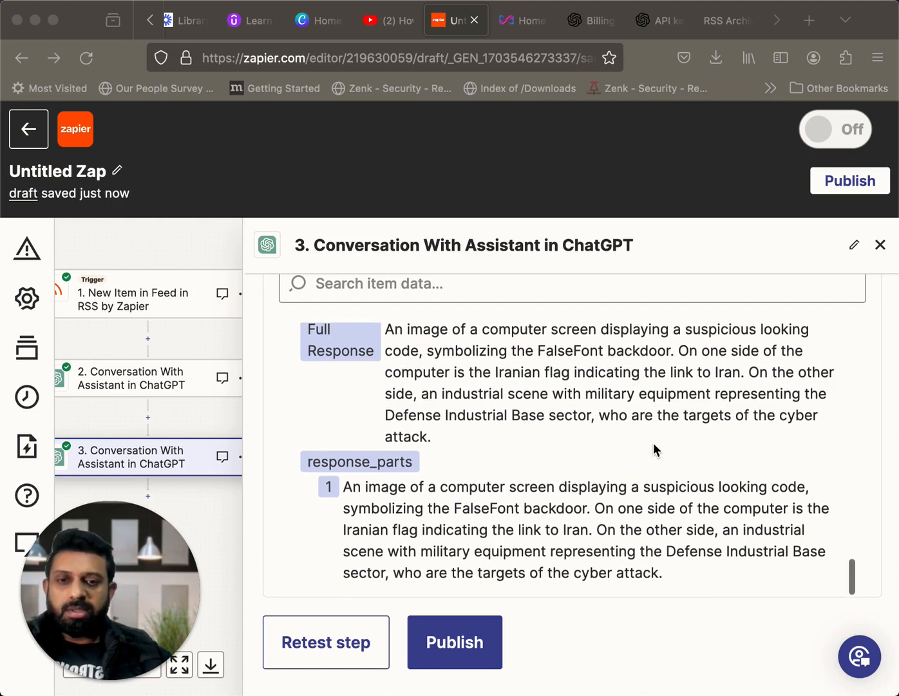
pyautogui.scroll(-1, 654, 445)
pyautogui.scroll(1, 654, 451)
pyautogui.scroll(-1, 659, 523)
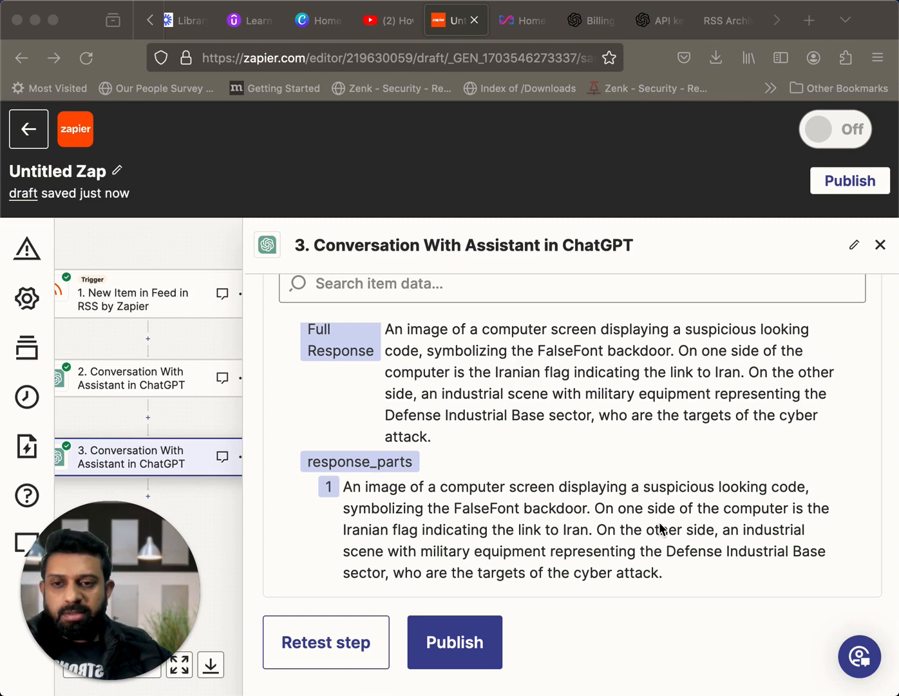
pyautogui.scroll(10, 660, 525)
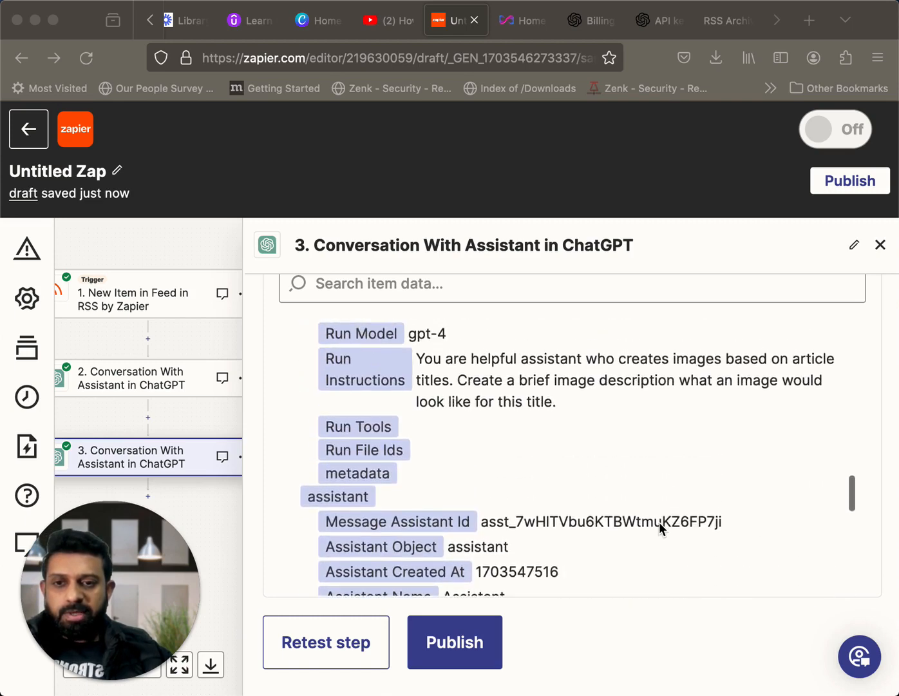
pyautogui.scroll(-10, 660, 525)
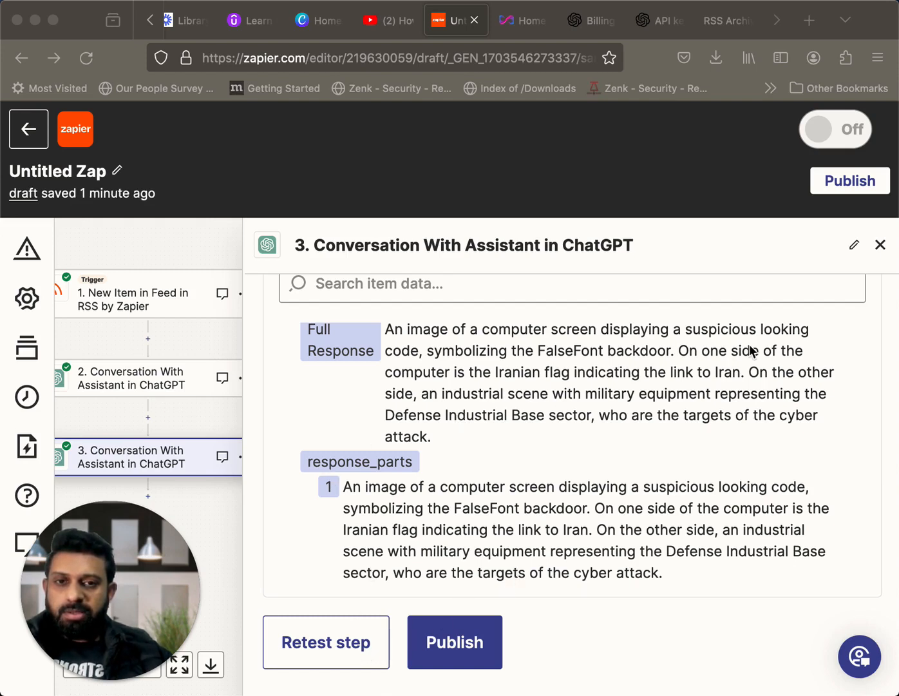
# Add a ChatGPT action as step 4 after the image-description step and open its setup
pyautogui.click(150, 504)
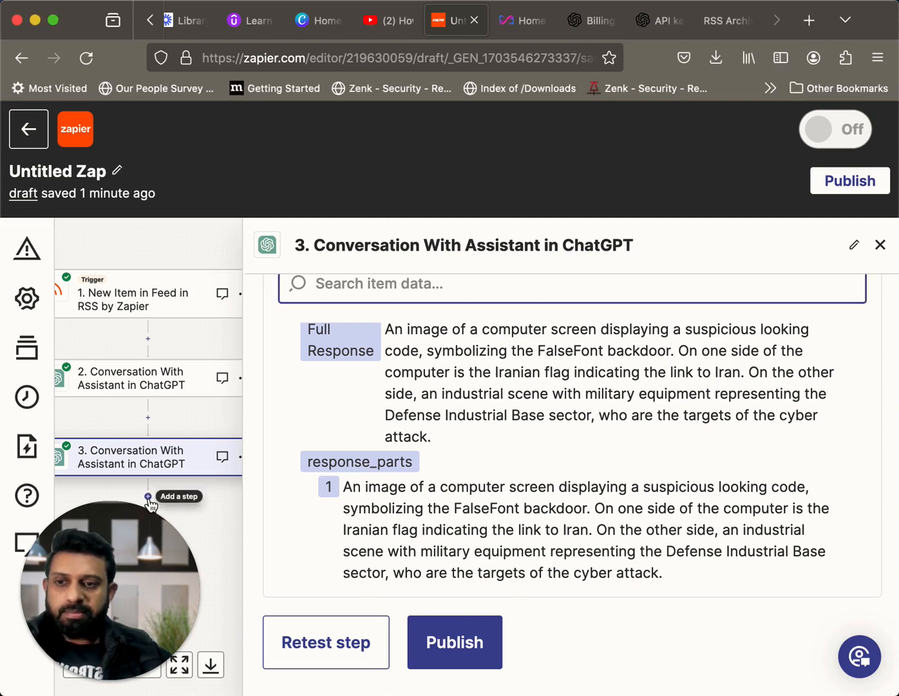
pyautogui.click(148, 497)
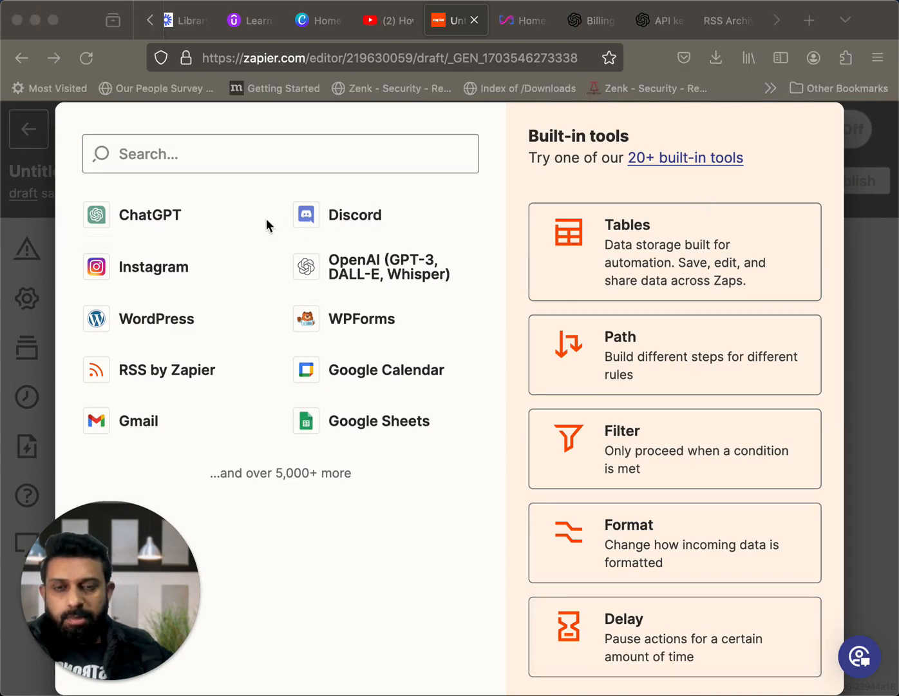
pyautogui.click(164, 217)
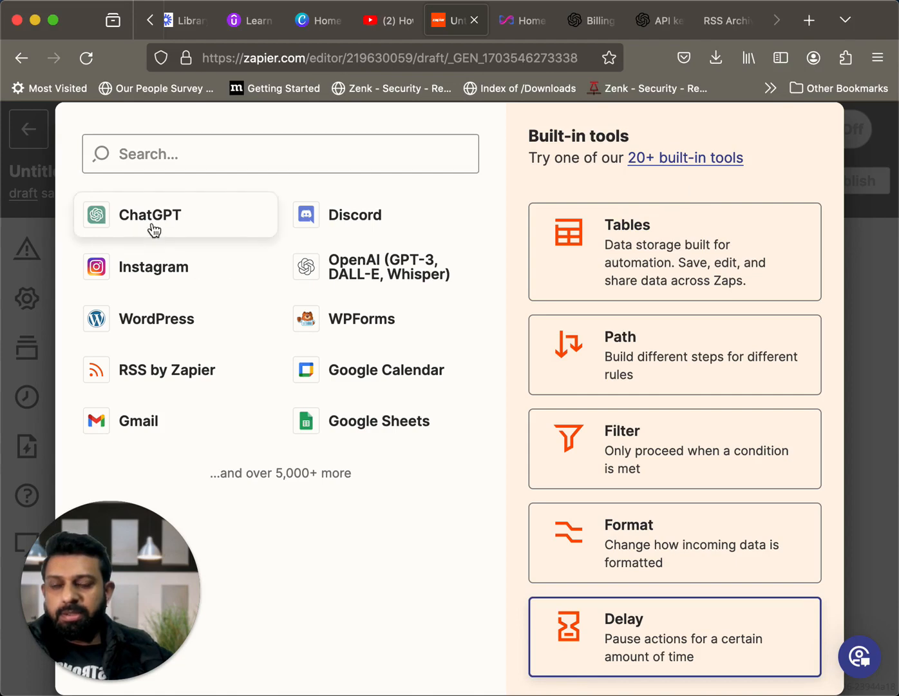
pyautogui.click(153, 230)
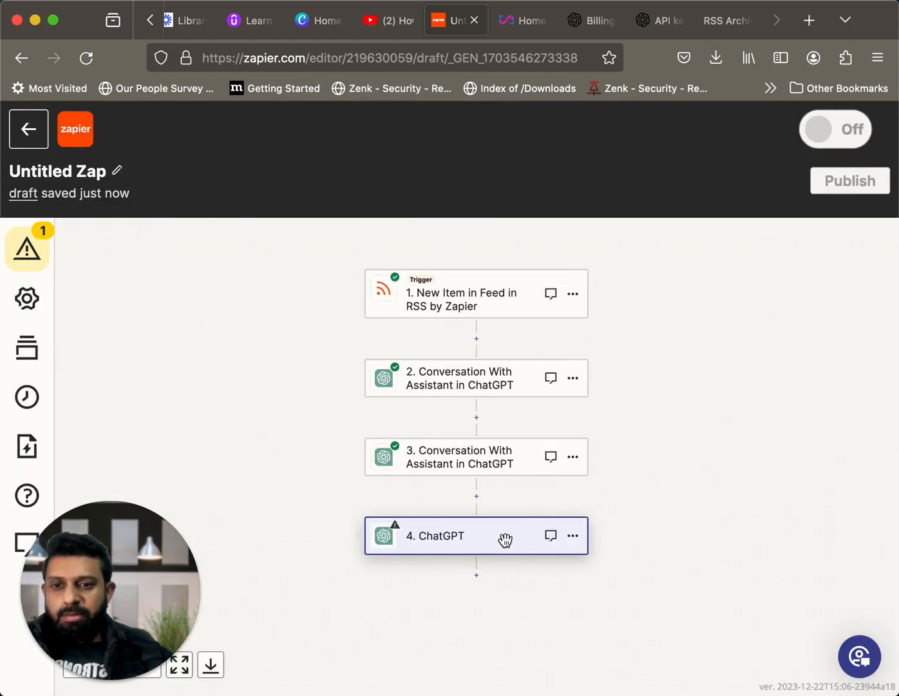
pyautogui.click(458, 536)
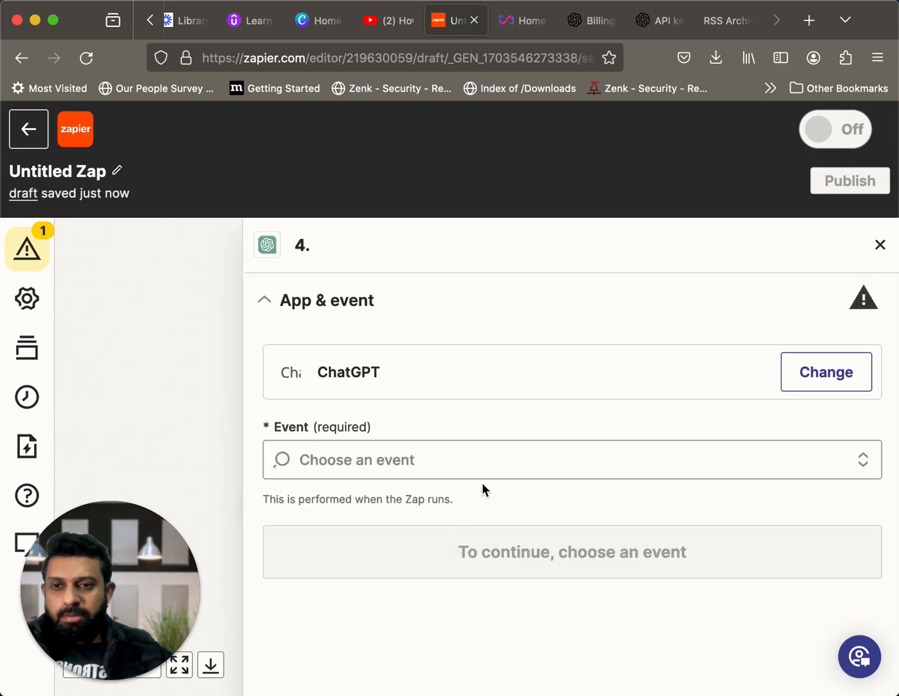
# Set step 4's event to Conversation With Assistant and accept the already connected ChatGPT account
pyautogui.click(403, 462)
pyautogui.scroll(-6, 502, 533)
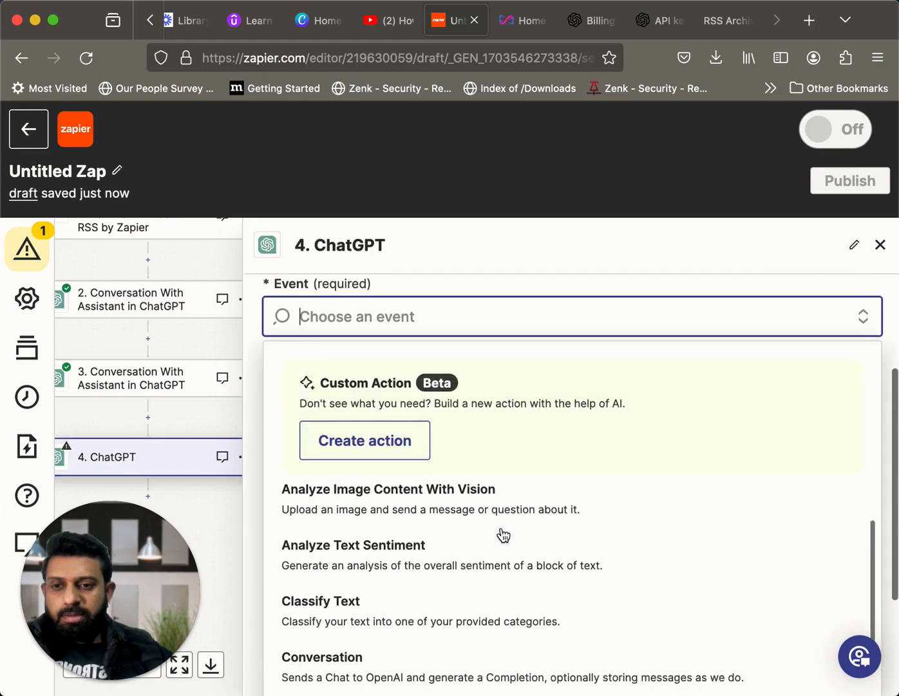
pyautogui.scroll(-1, 503, 535)
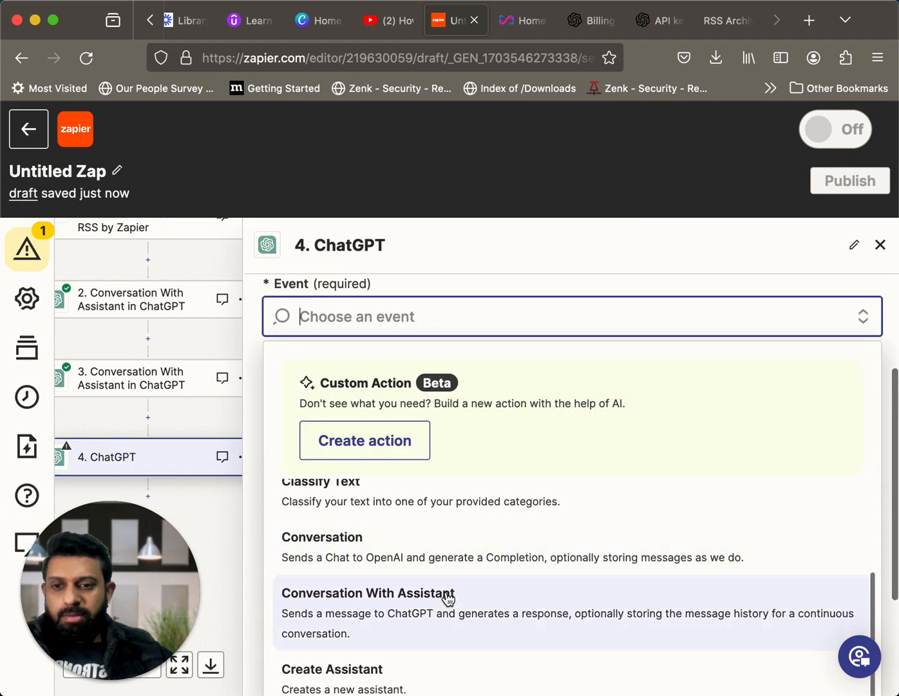
pyautogui.click(448, 599)
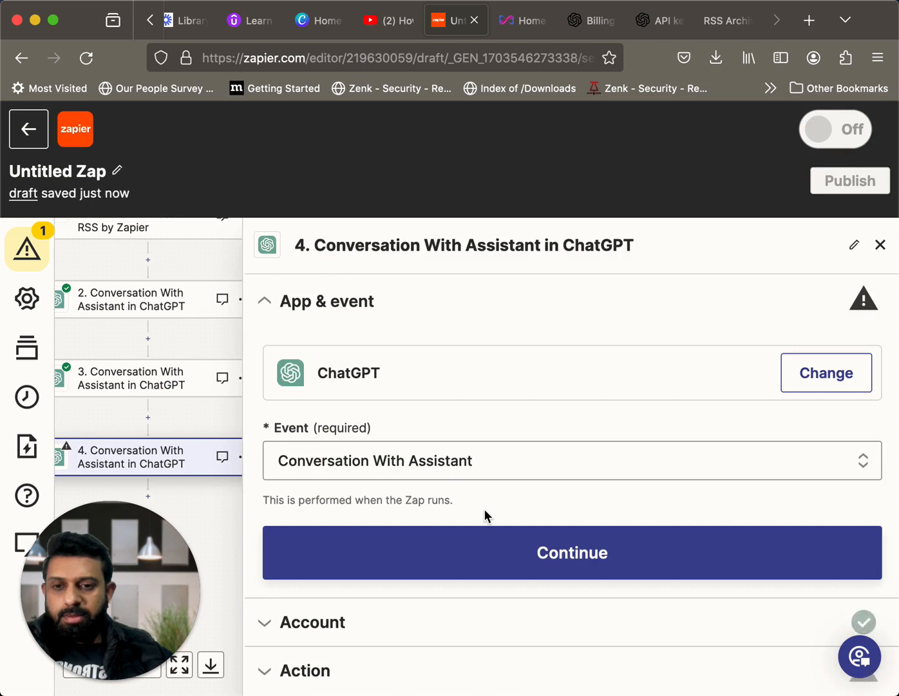
pyautogui.click(487, 561)
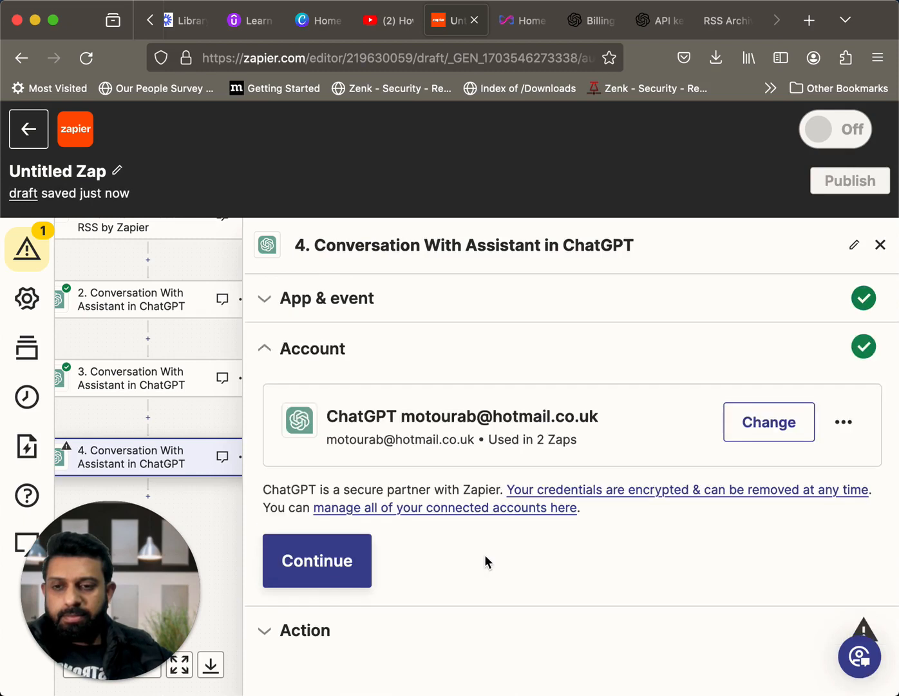
pyautogui.click(339, 561)
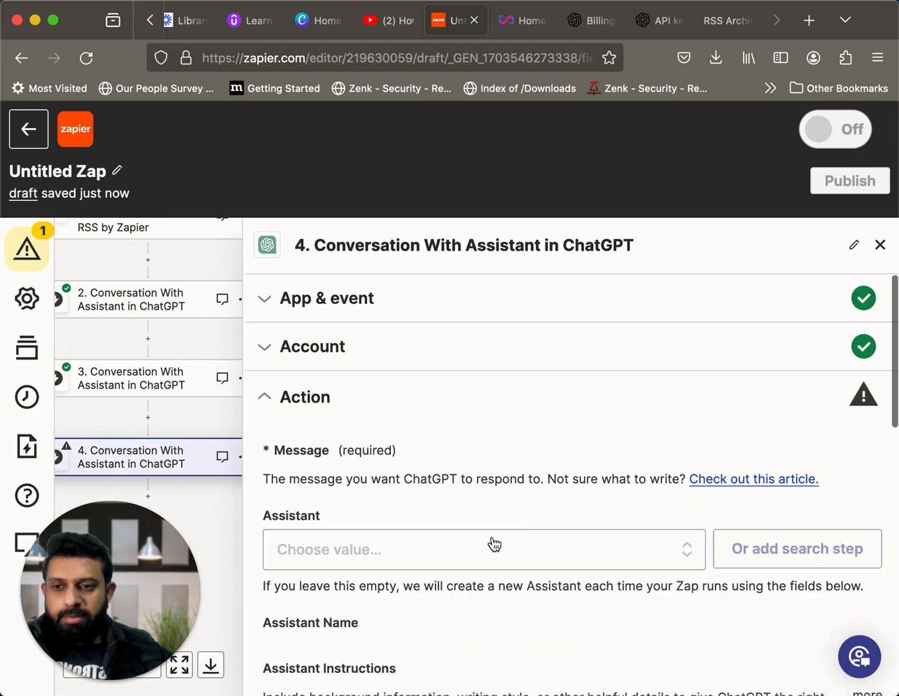
# Open the data picker for step 4's Message field and expand the outputs of step 2, Conversation With Assistant
pyautogui.scroll(-2, 500, 546)
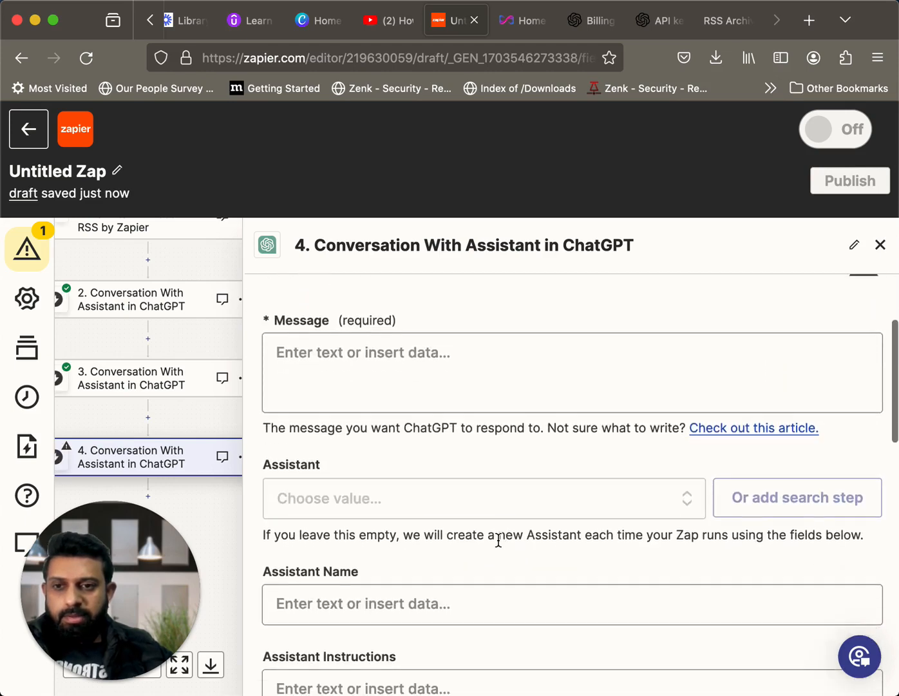
pyautogui.click(442, 384)
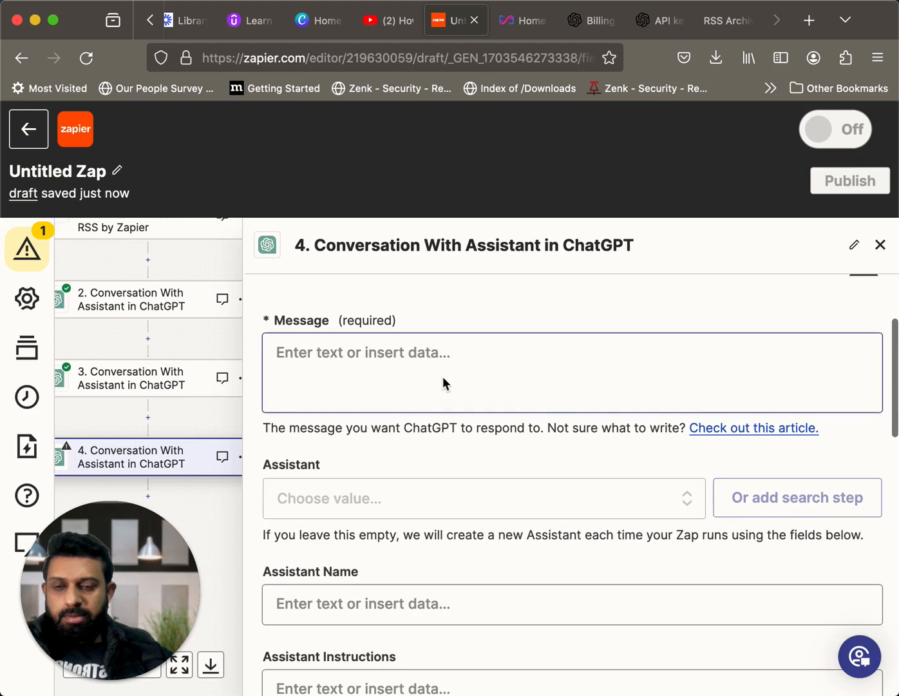
pyautogui.click(476, 363)
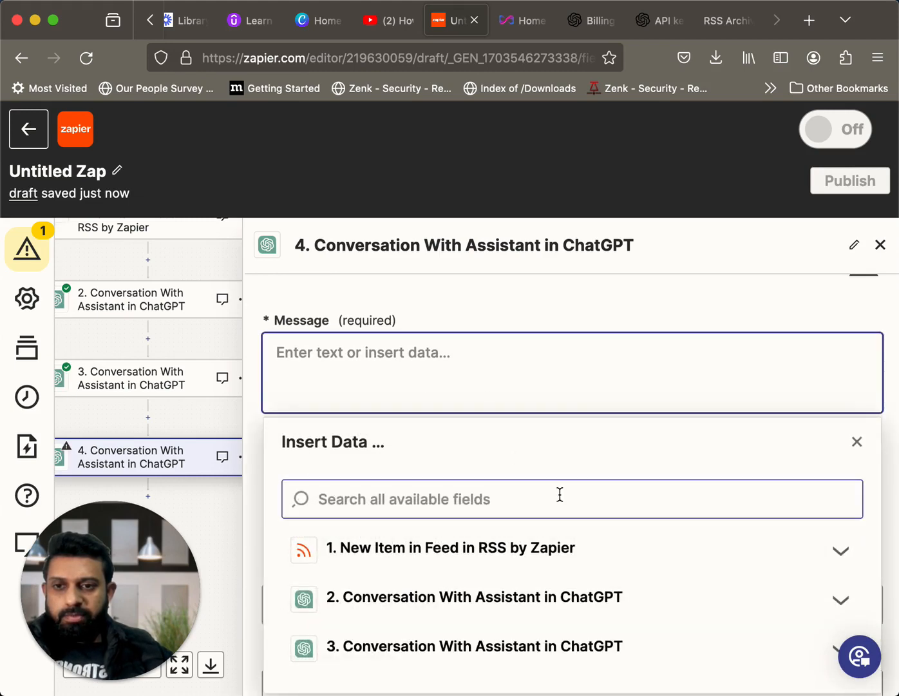
pyautogui.scroll(-3, 559, 493)
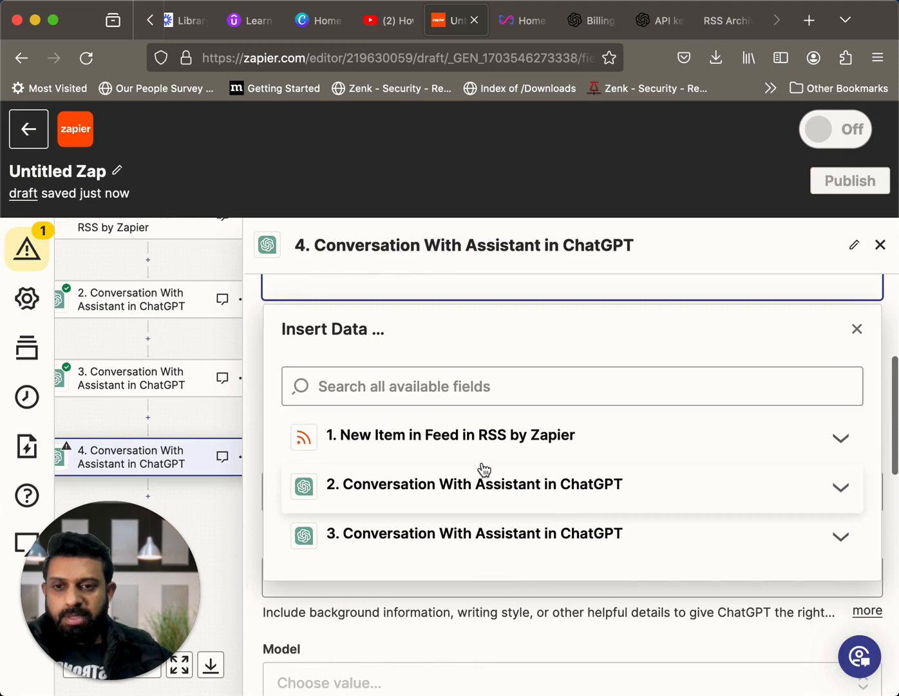
pyautogui.click(463, 490)
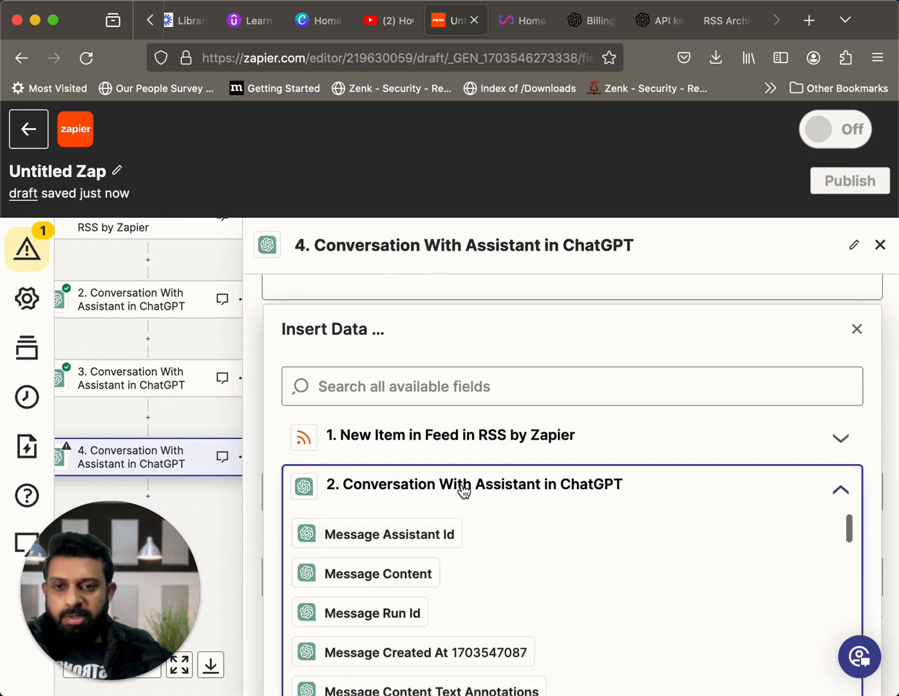
# Look through step 2's message, run, assistant and thread output fields for the generated article text
pyautogui.scroll(-1, 564, 565)
pyautogui.scroll(1, 566, 563)
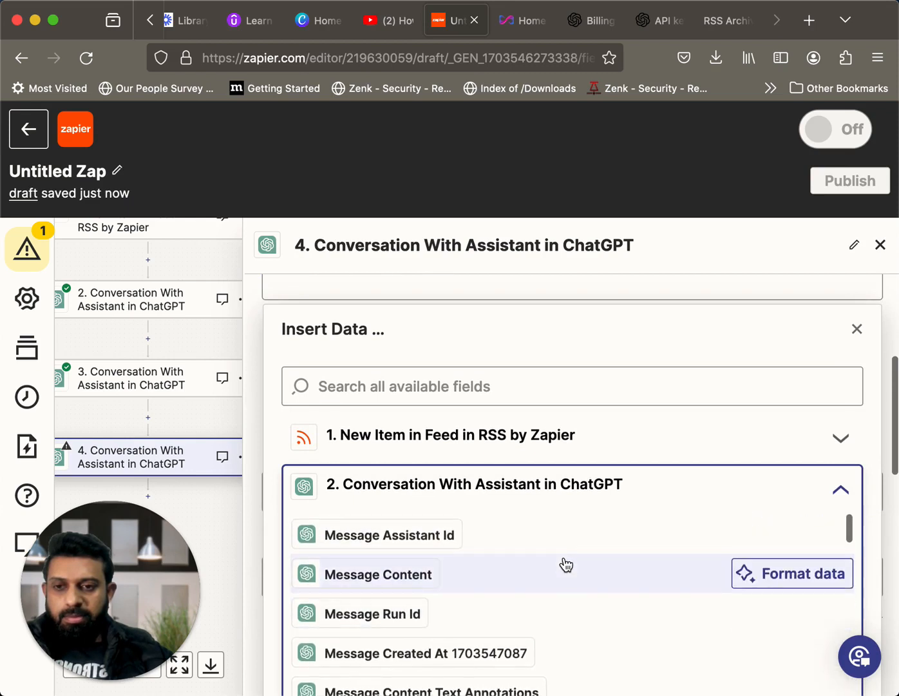
pyautogui.scroll(-3, 566, 564)
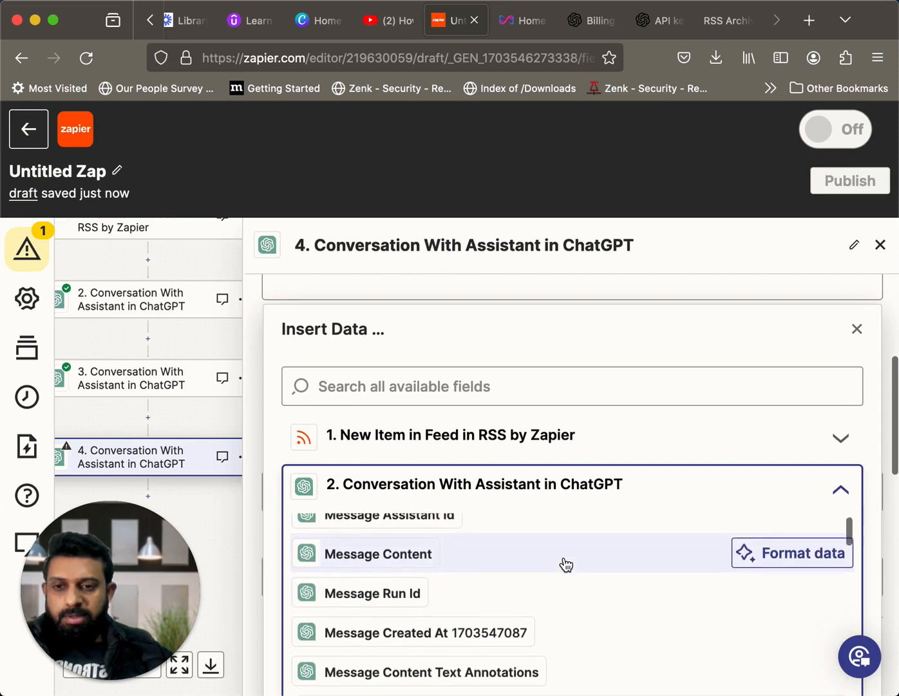
pyautogui.scroll(-5, 566, 564)
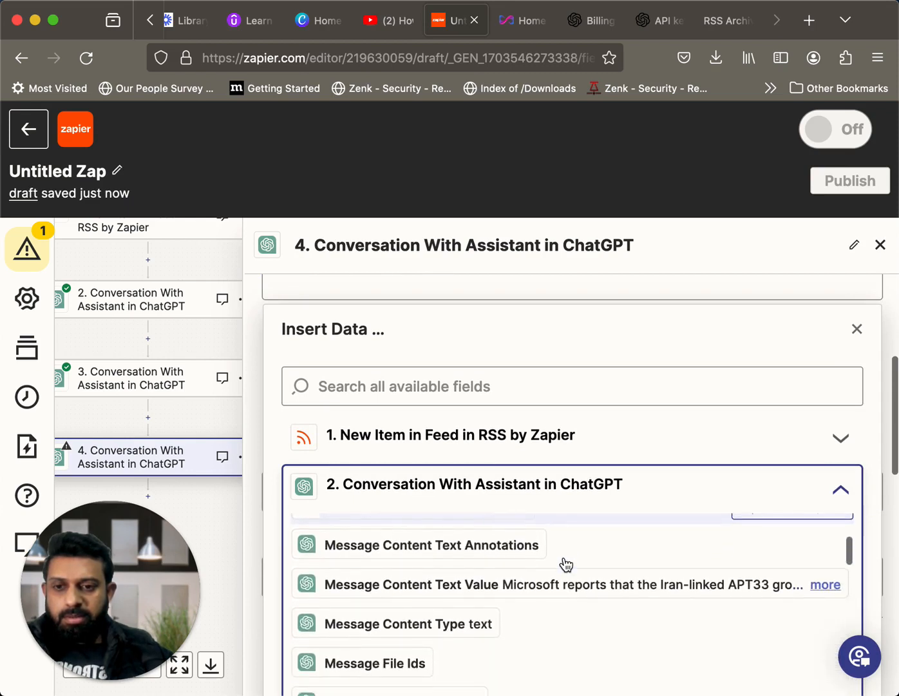
pyautogui.scroll(-3, 566, 564)
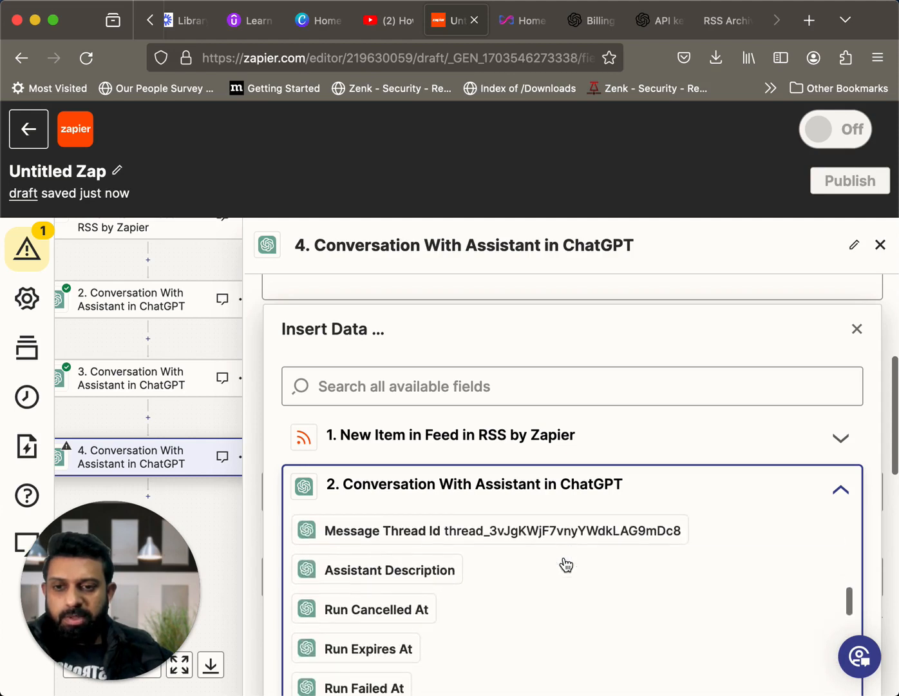
pyautogui.scroll(-5, 567, 563)
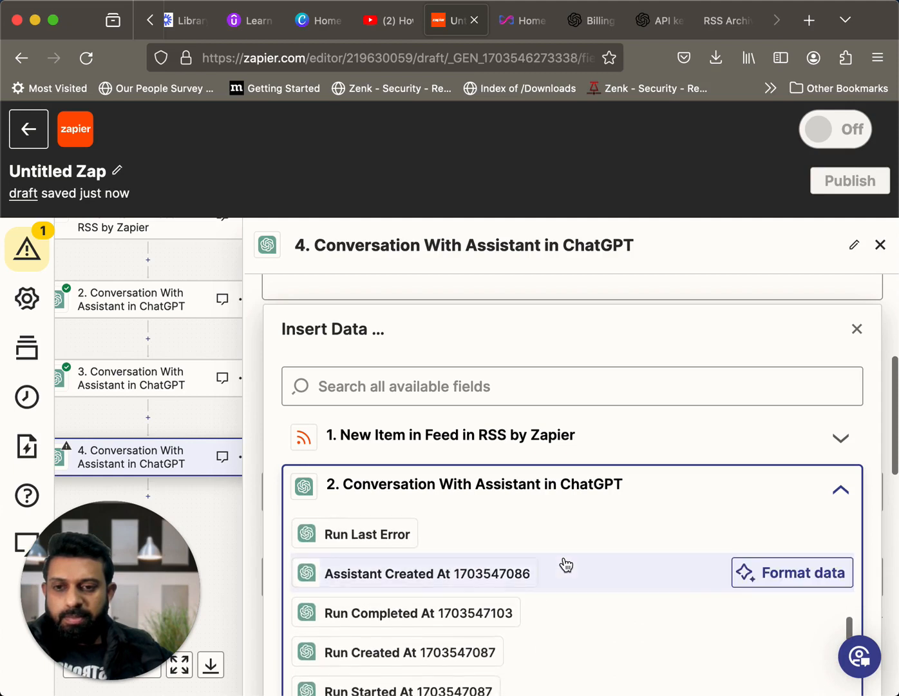
pyautogui.scroll(-1, 567, 564)
pyautogui.scroll(-4, 566, 563)
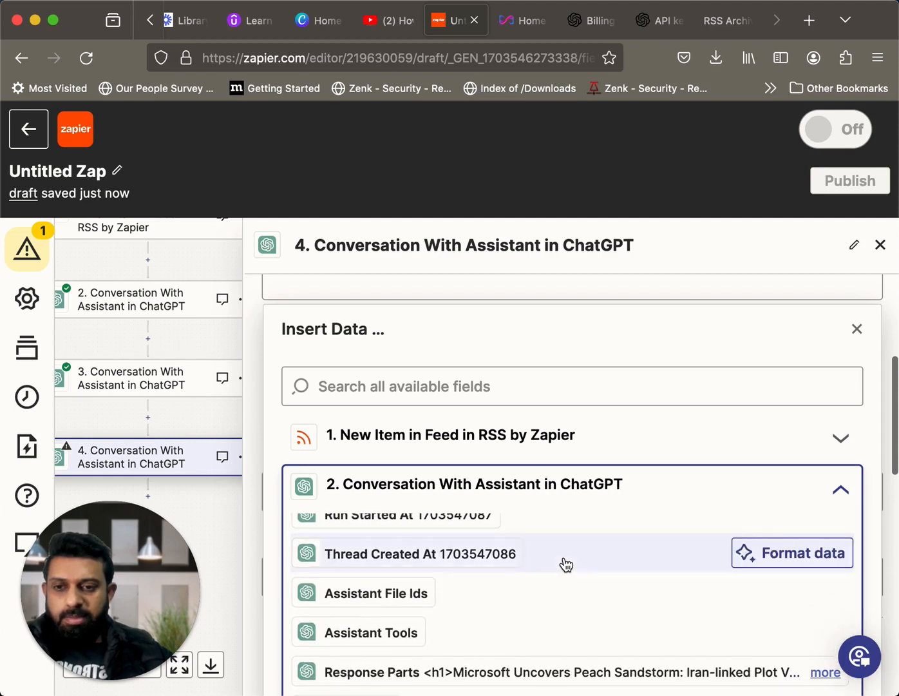
pyautogui.scroll(-2, 567, 564)
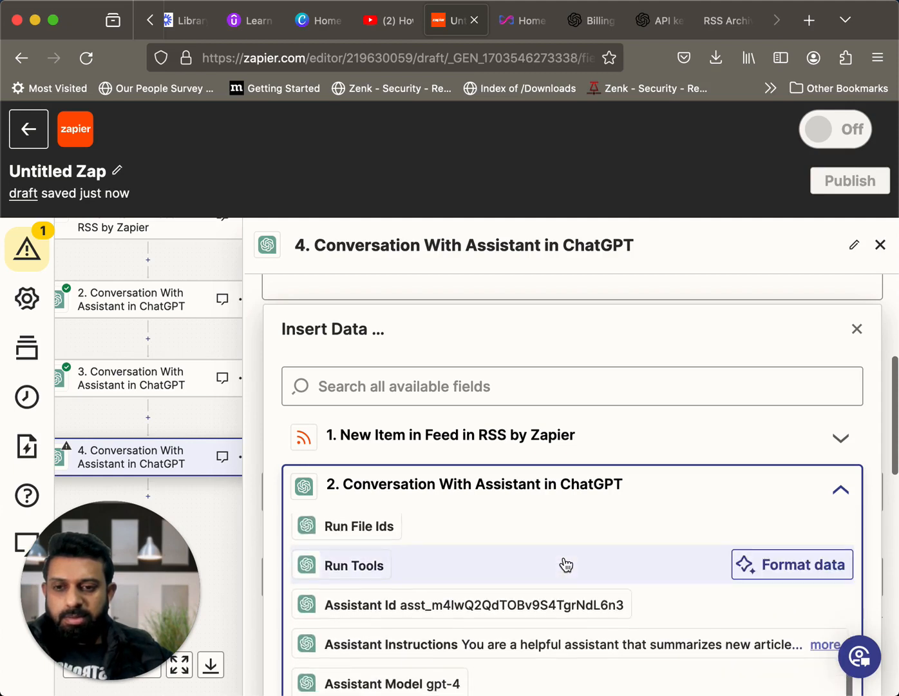
pyautogui.scroll(-1, 566, 564)
pyautogui.scroll(-5, 566, 564)
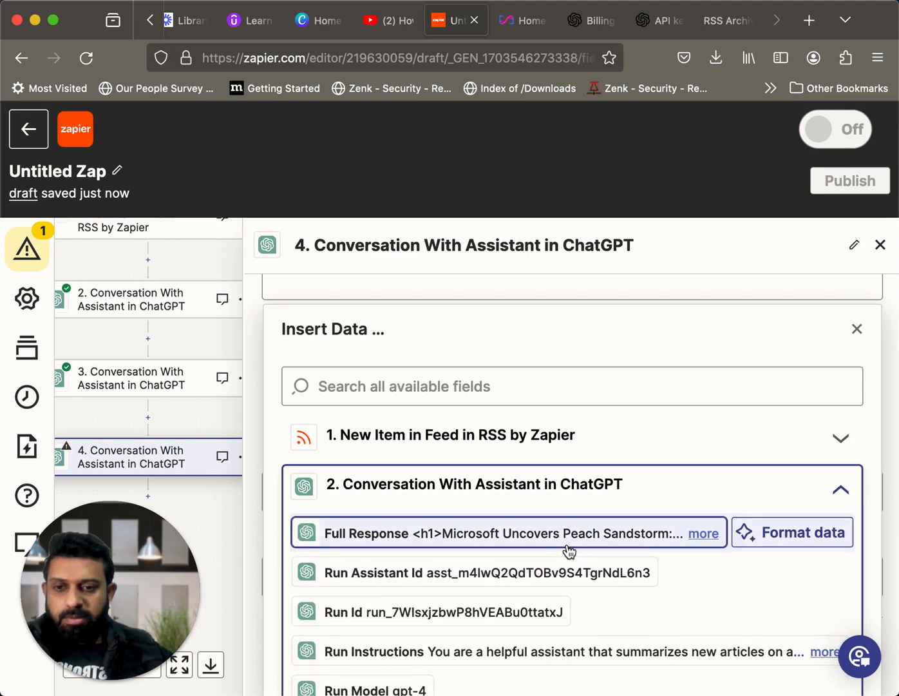
pyautogui.scroll(-4, 570, 551)
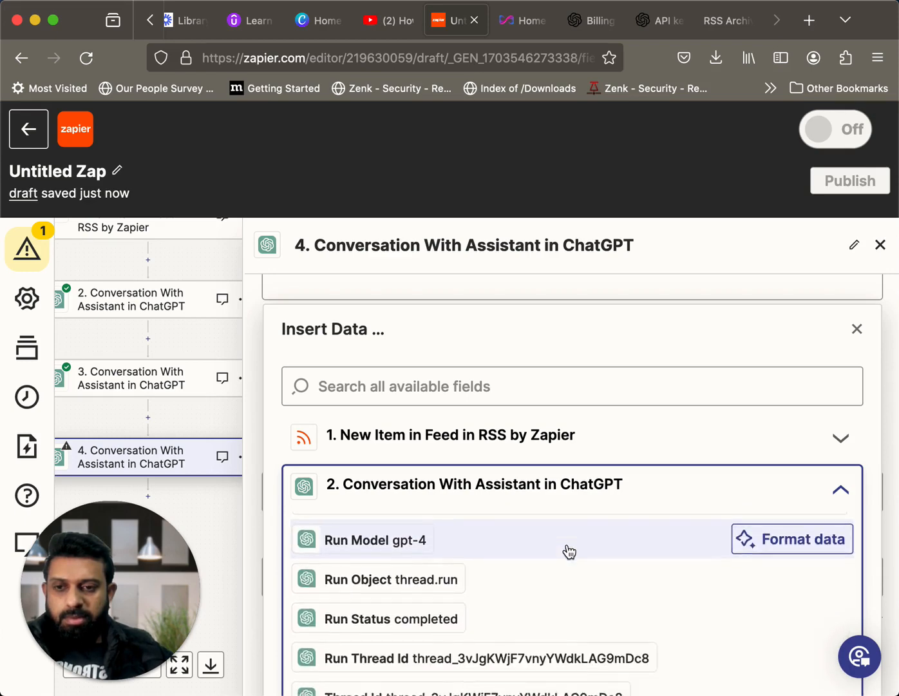
pyautogui.scroll(-3, 568, 550)
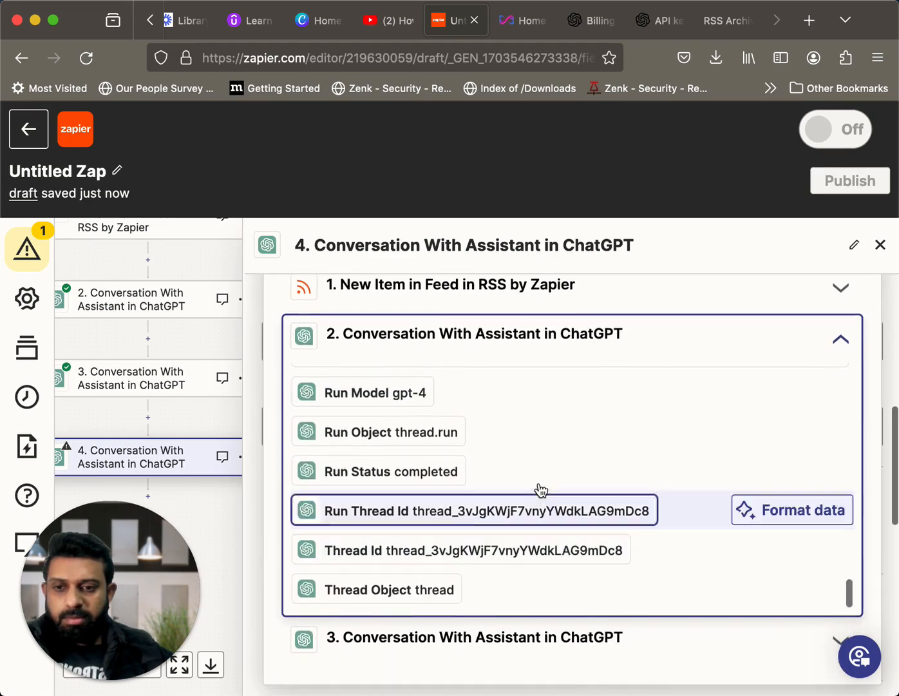
pyautogui.scroll(-2, 541, 490)
pyautogui.scroll(3, 541, 492)
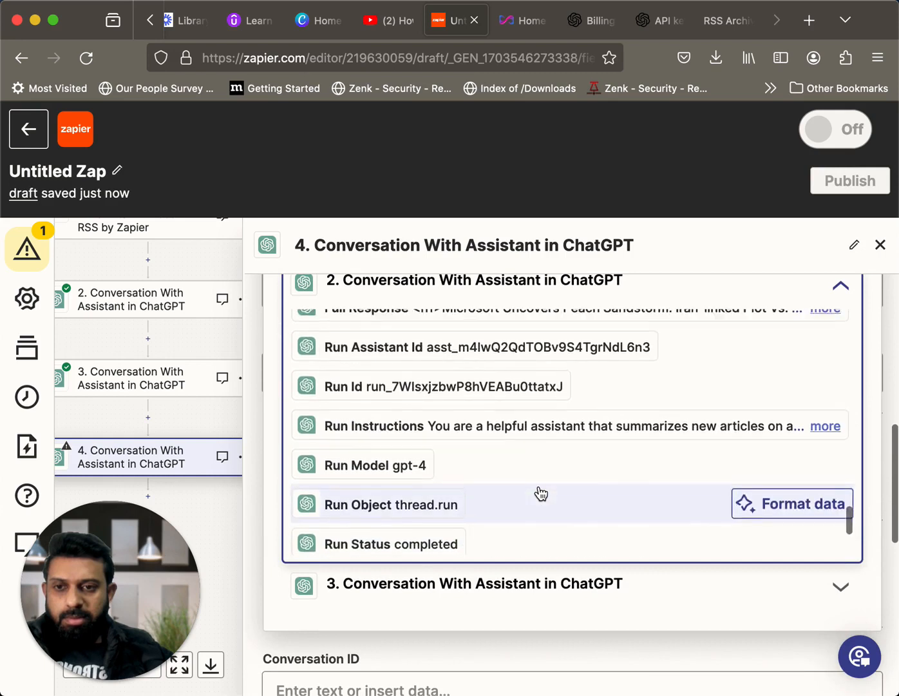
pyautogui.scroll(3, 541, 493)
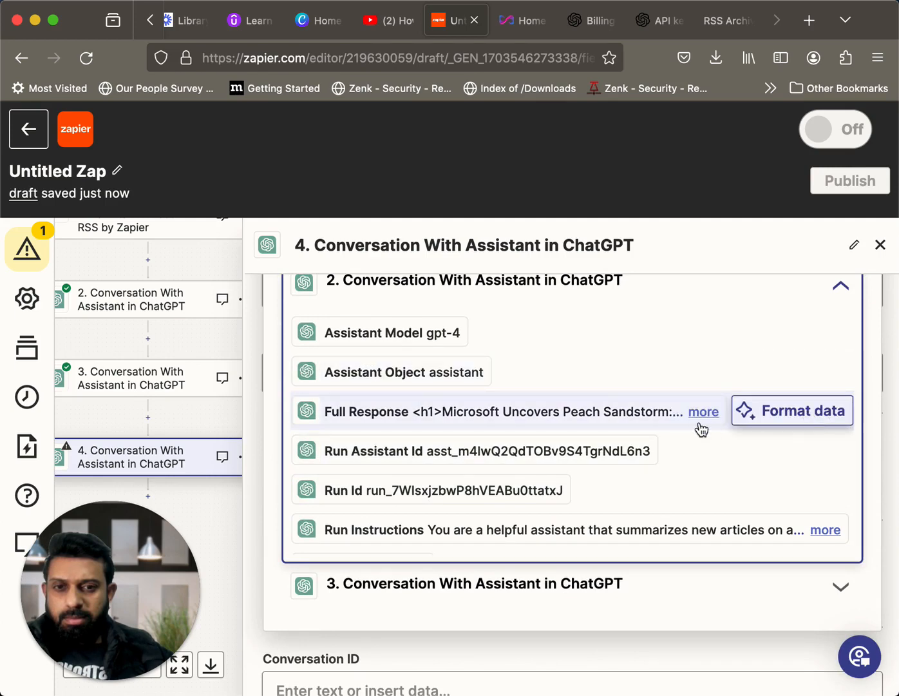
# Expand step 2's Full Response value and read through the whole generated article summary
pyautogui.click(702, 425)
pyautogui.click(701, 420)
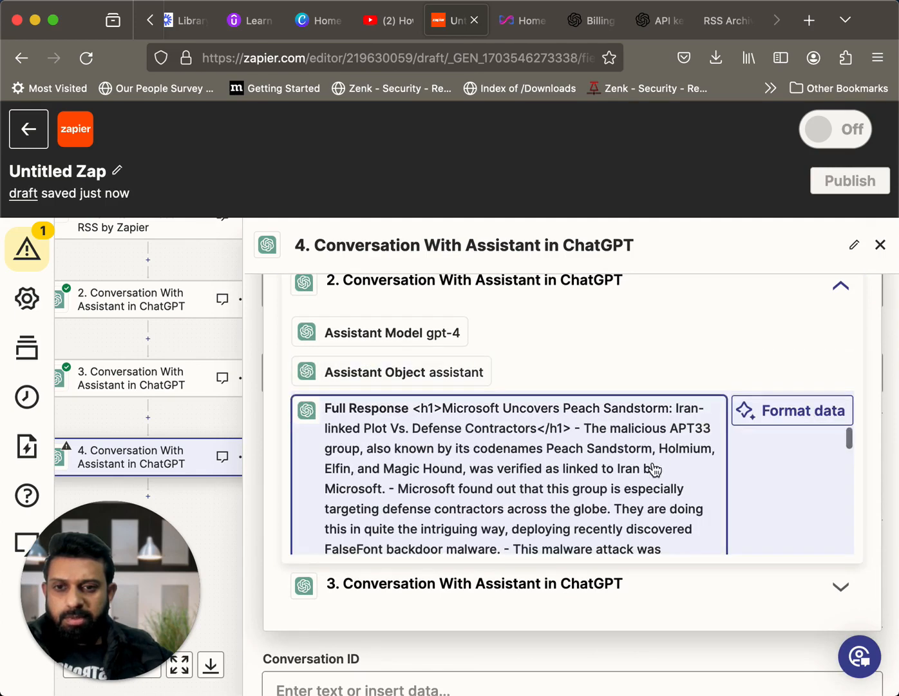
pyautogui.scroll(-4, 654, 470)
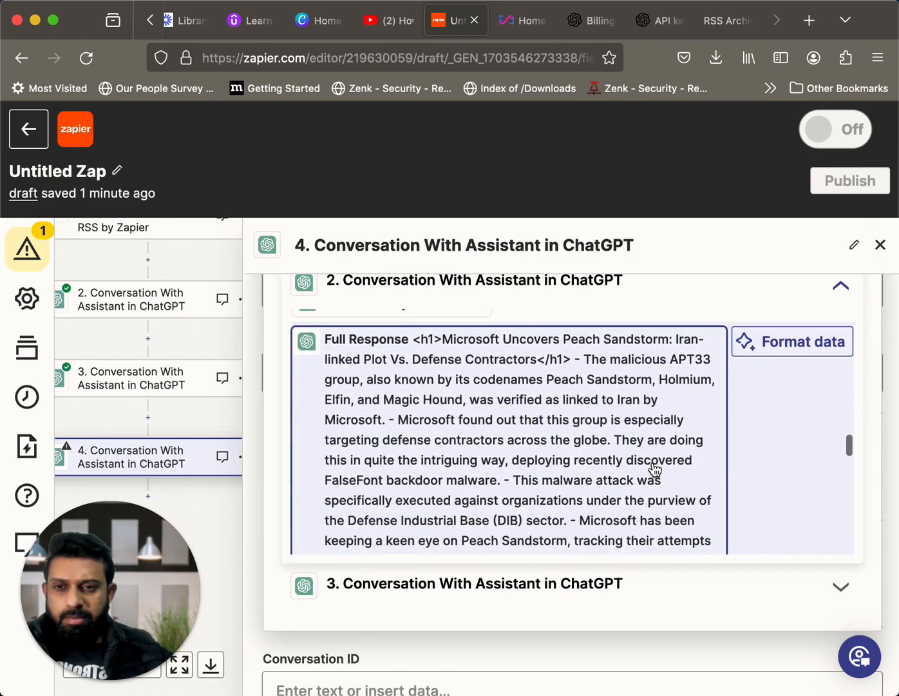
pyautogui.scroll(-3, 654, 469)
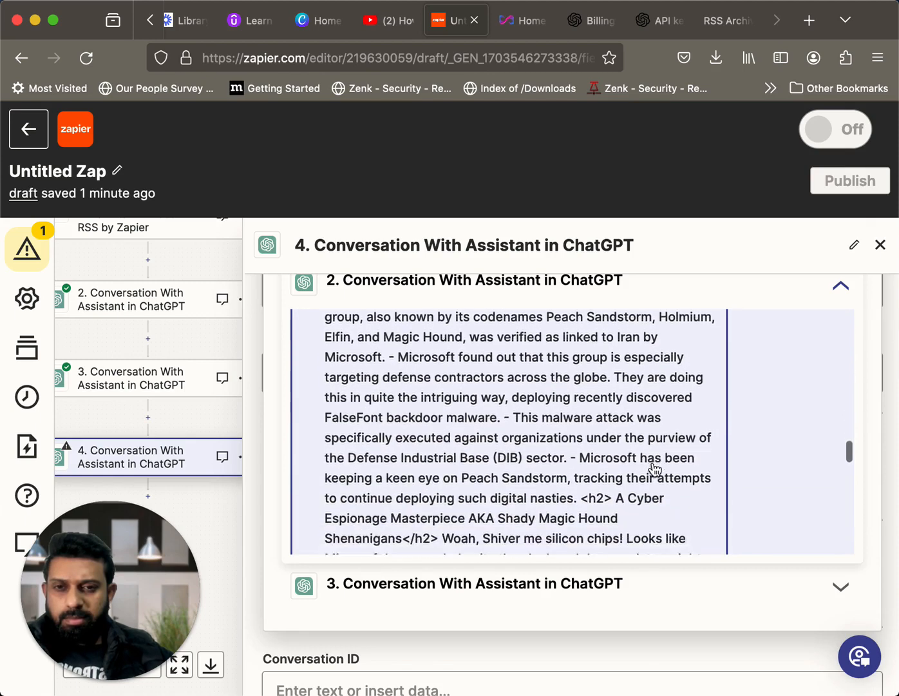
pyautogui.scroll(-9, 654, 469)
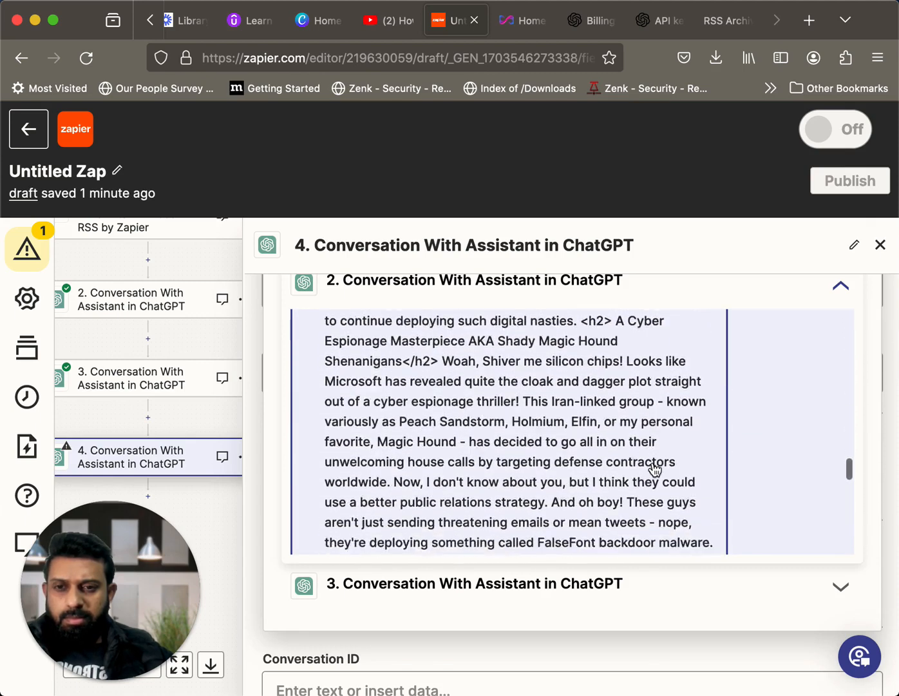
pyautogui.scroll(-10, 655, 470)
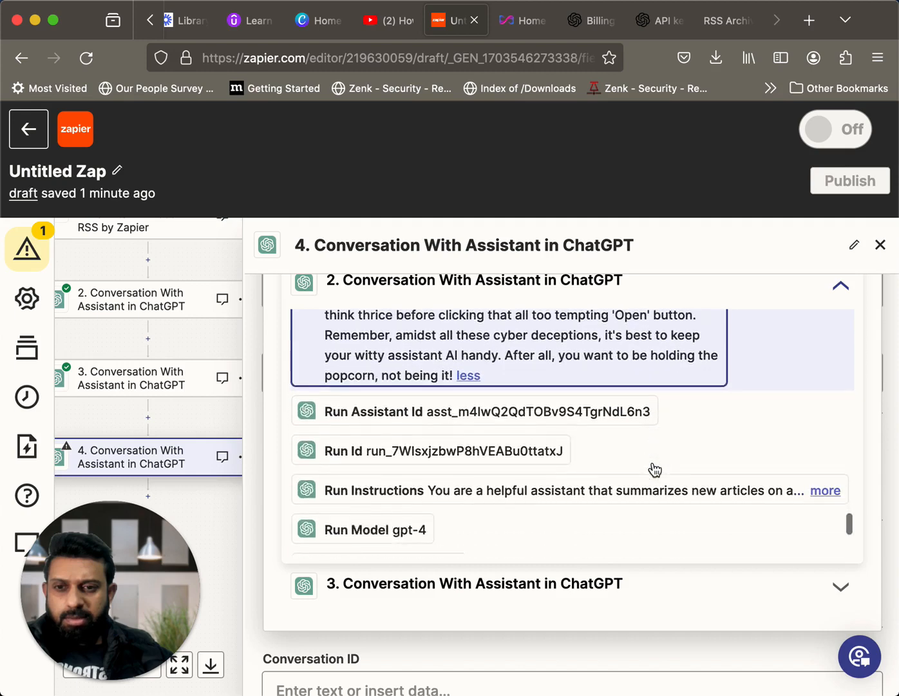
# Compare the Full Response with step 2's other text outputs, including Response Parts and Message Content Text Value
pyautogui.scroll(15, 653, 469)
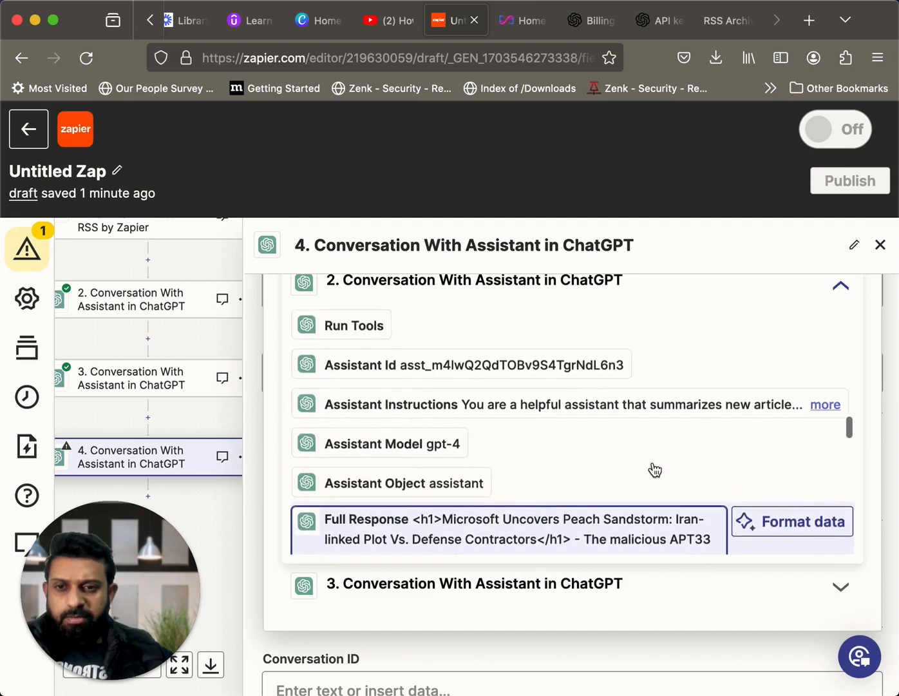
pyautogui.scroll(-1, 655, 471)
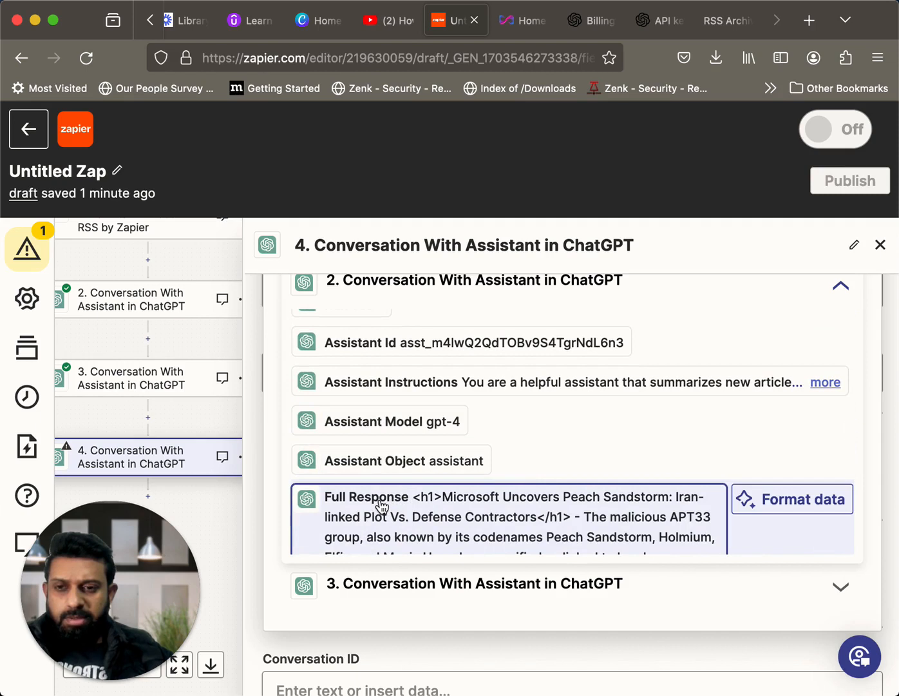
pyautogui.scroll(5, 382, 507)
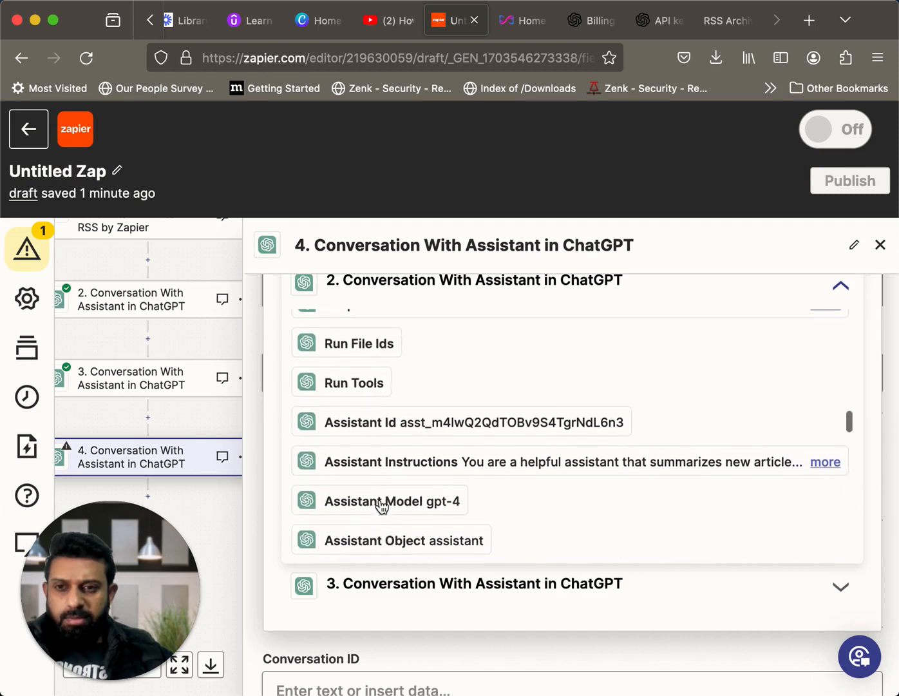
pyautogui.scroll(1, 383, 508)
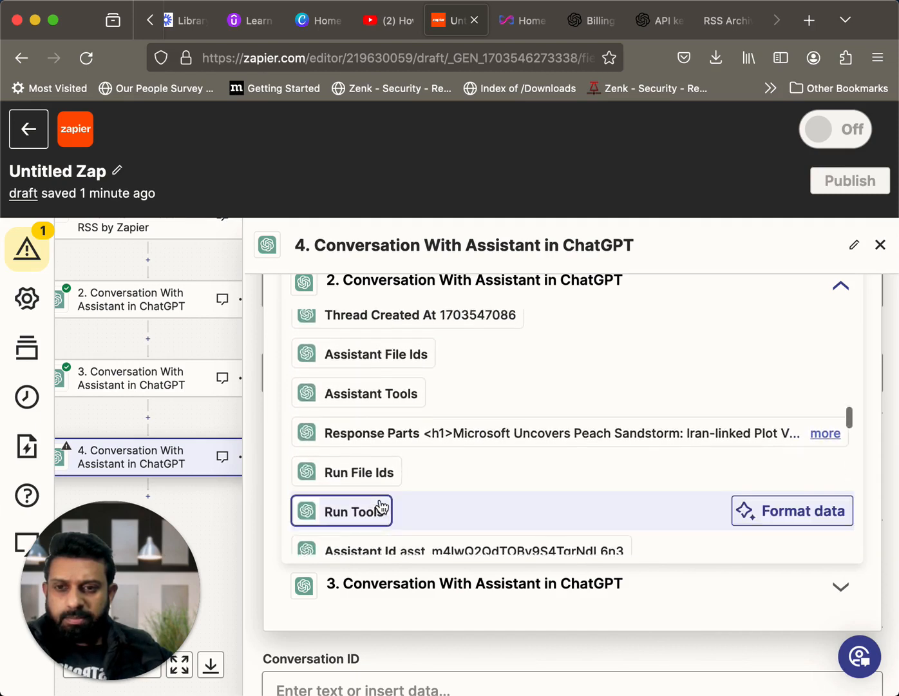
pyautogui.scroll(5, 382, 508)
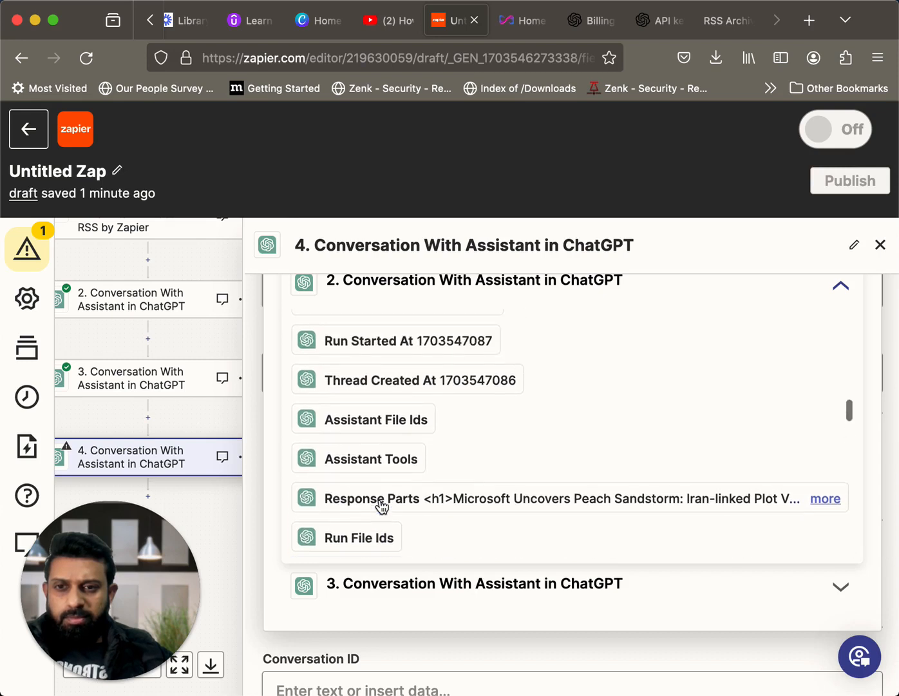
pyautogui.scroll(9, 382, 507)
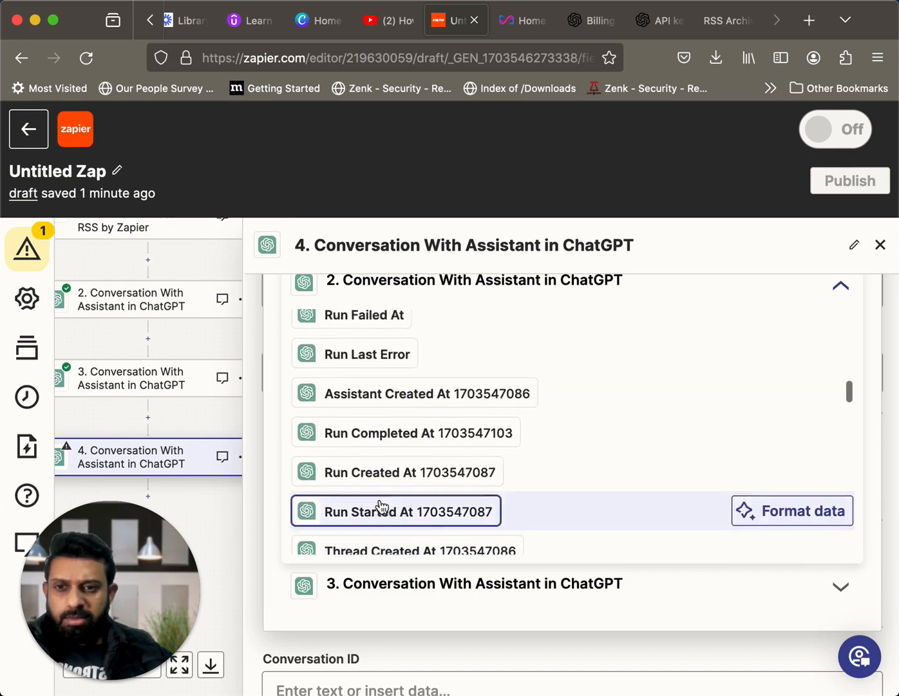
pyautogui.scroll(5, 383, 507)
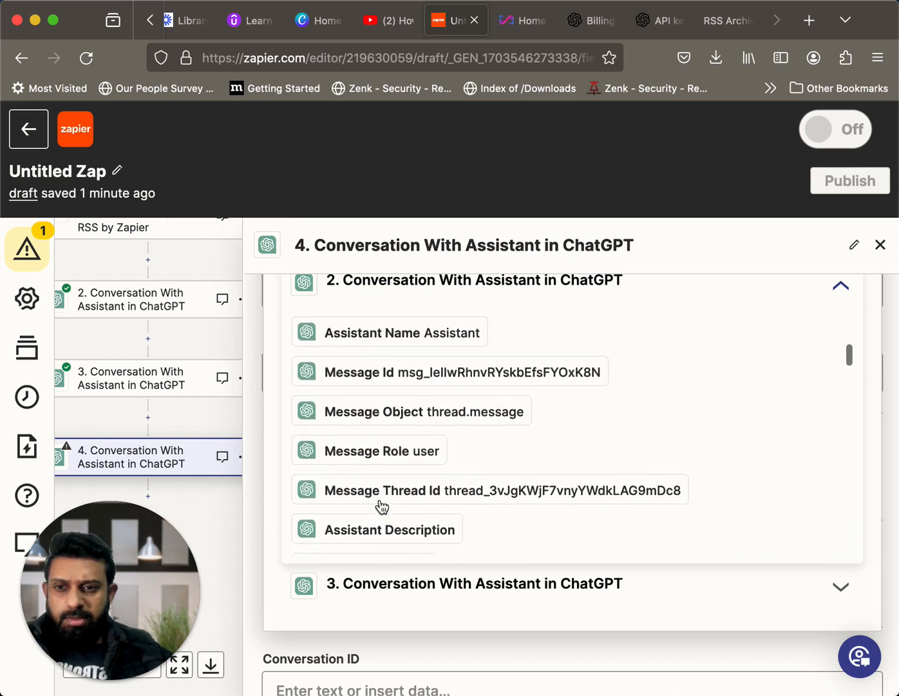
pyautogui.scroll(5, 383, 507)
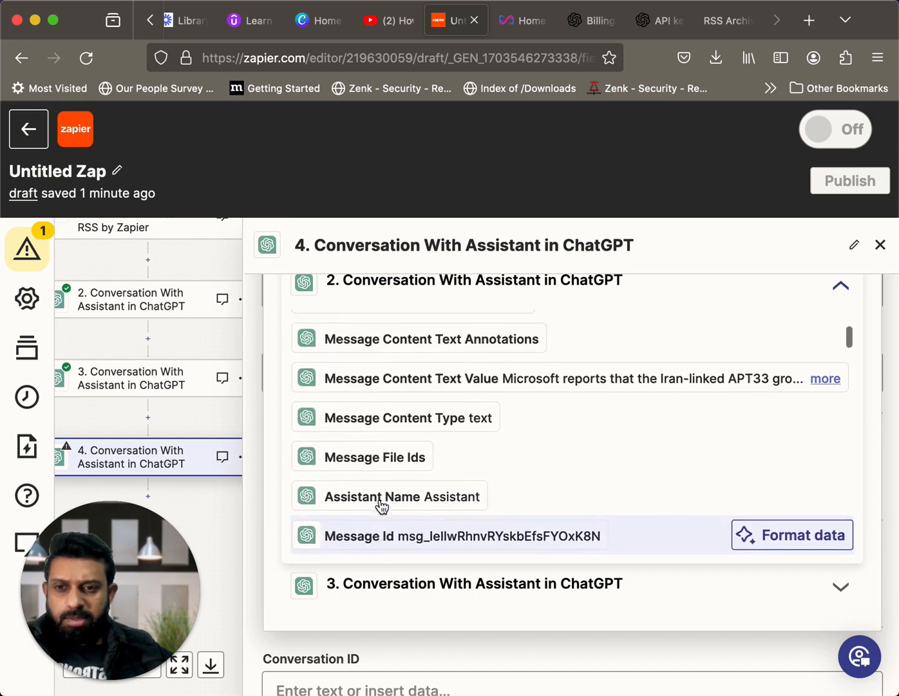
pyautogui.moveTo(383, 507)
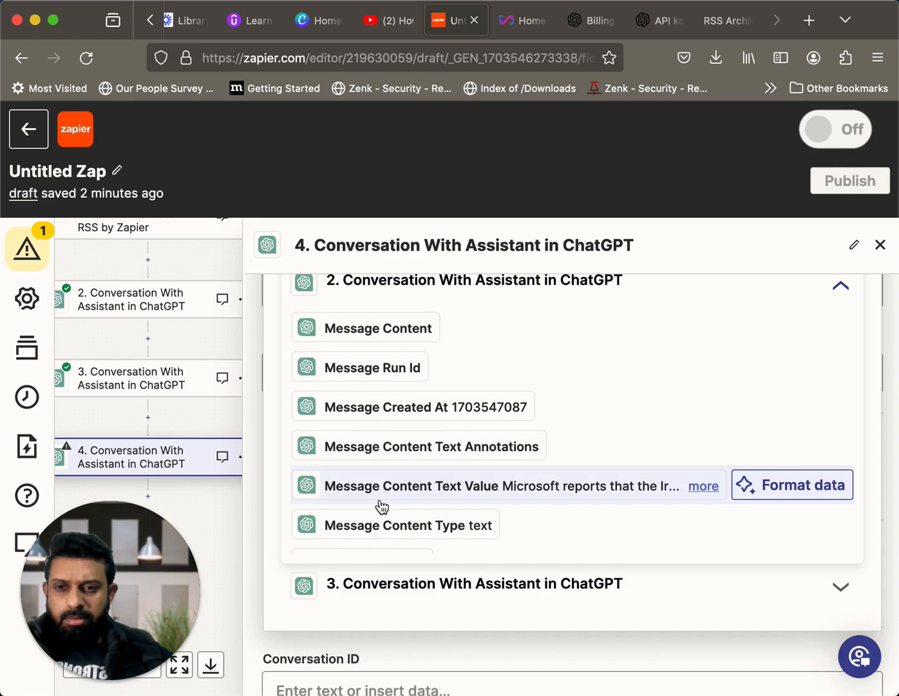
# Insert step 2's Full Response into step 4's Message field
pyautogui.scroll(-15, 382, 507)
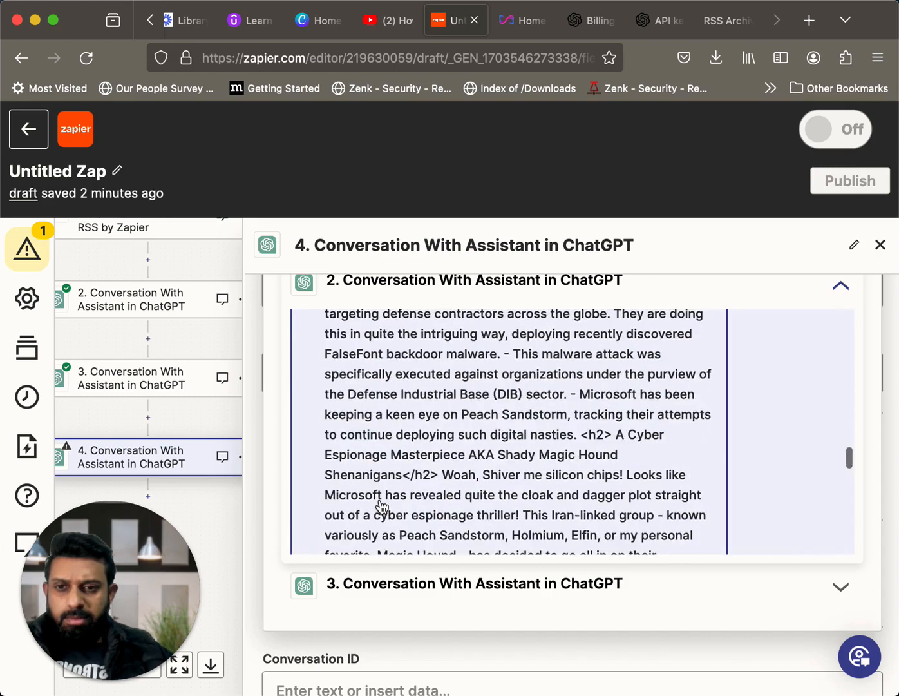
pyautogui.scroll(5, 382, 507)
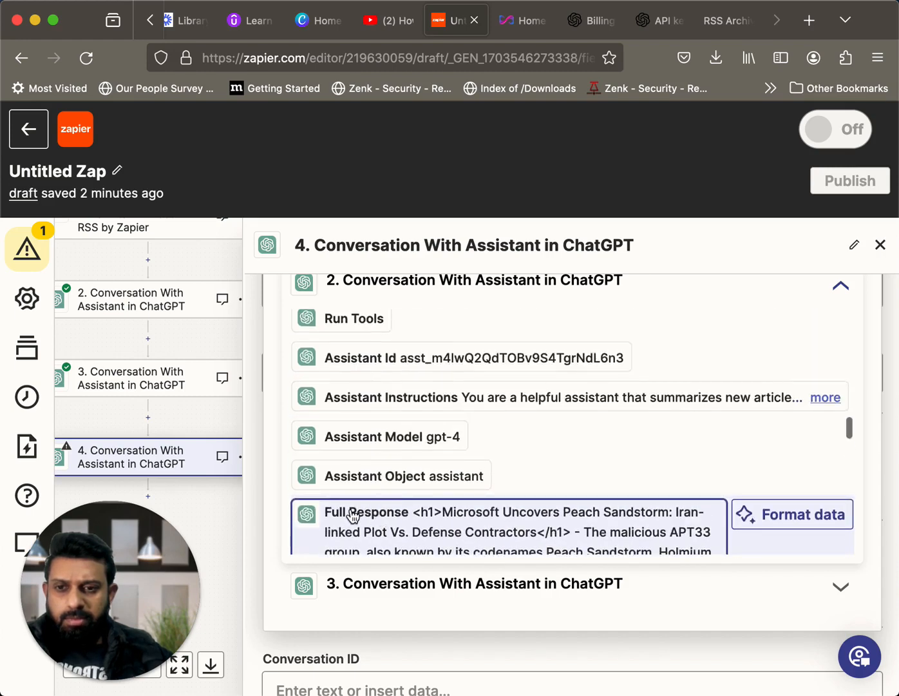
pyautogui.click(351, 514)
pyautogui.scroll(-2, 492, 496)
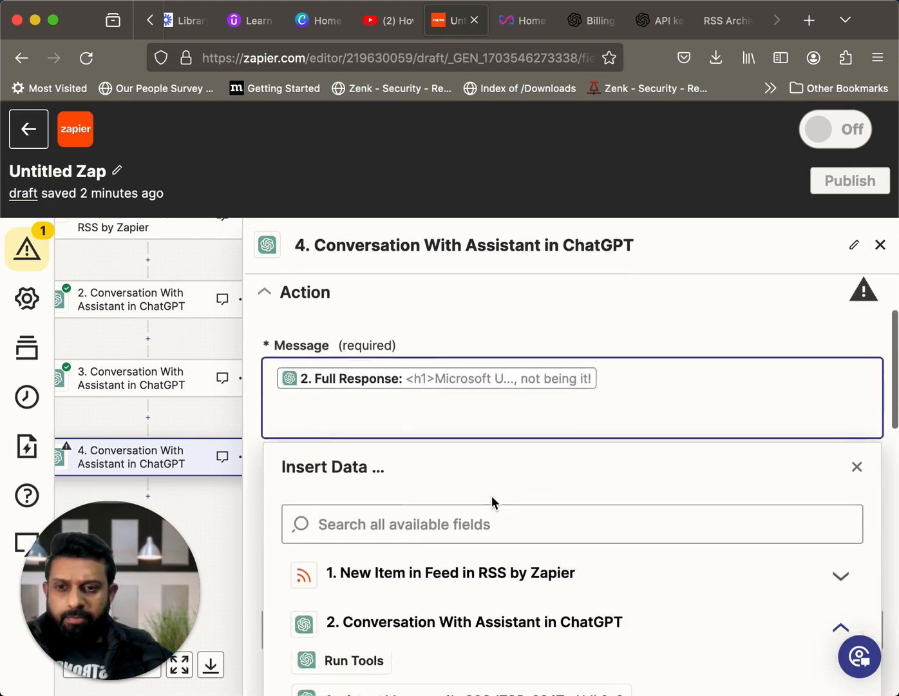
pyautogui.scroll(-5, 492, 501)
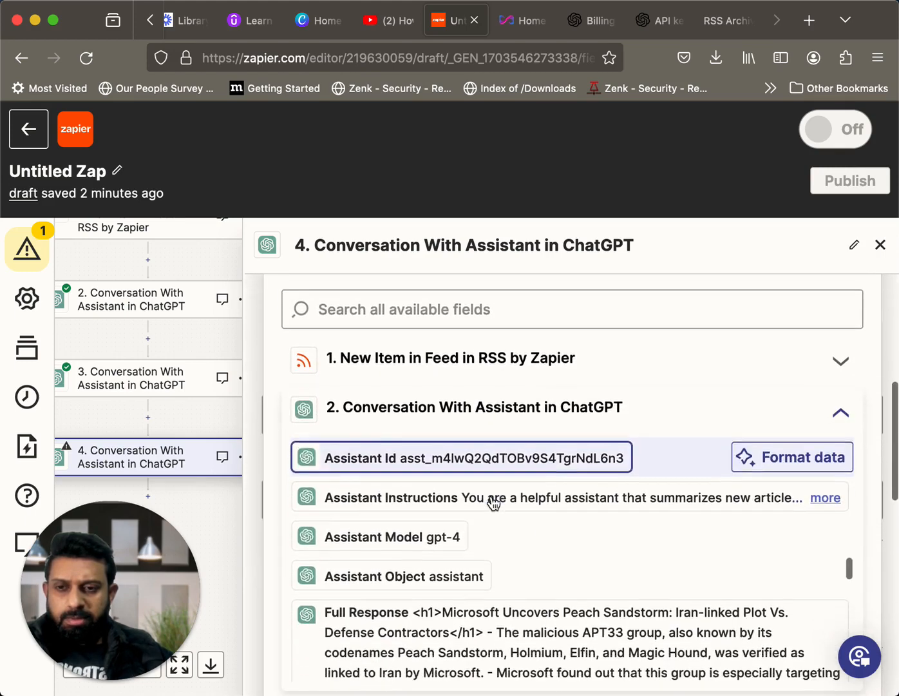
# Set step 4's Assistant Name to "Assistant"
pyautogui.scroll(5, 492, 502)
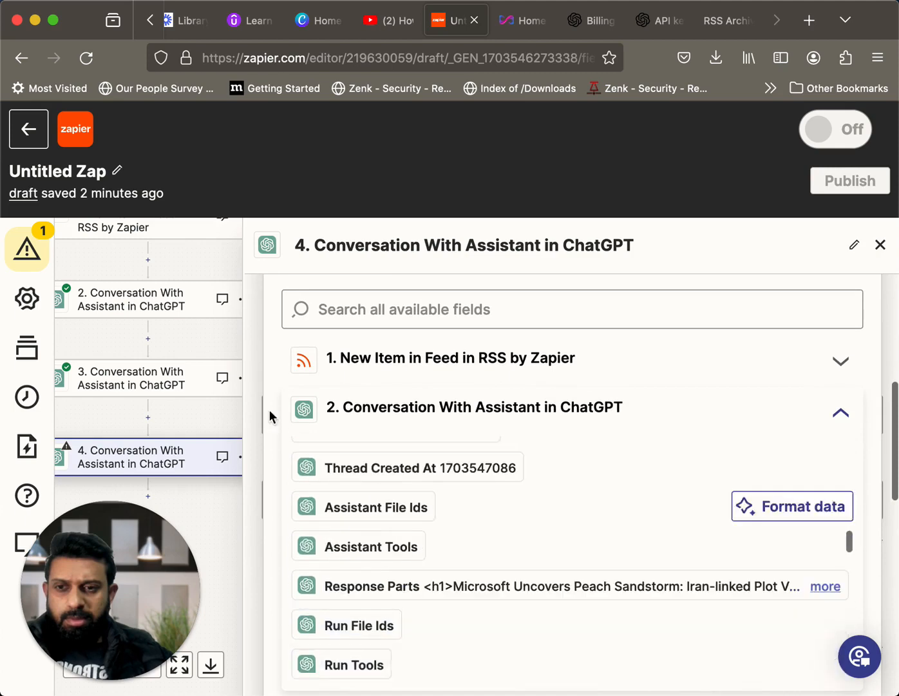
pyautogui.click(203, 345)
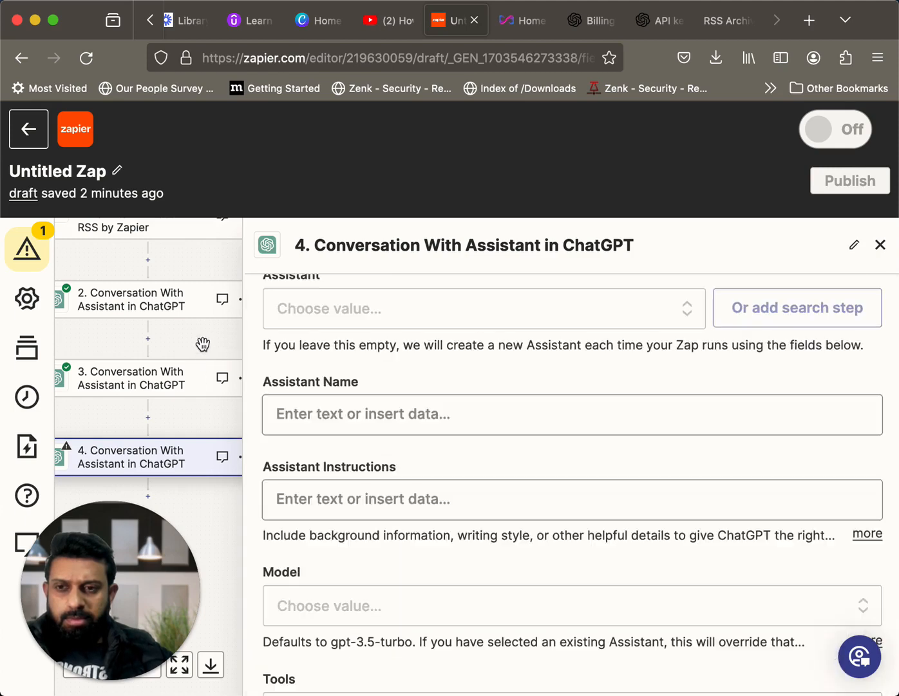
pyautogui.click(414, 418)
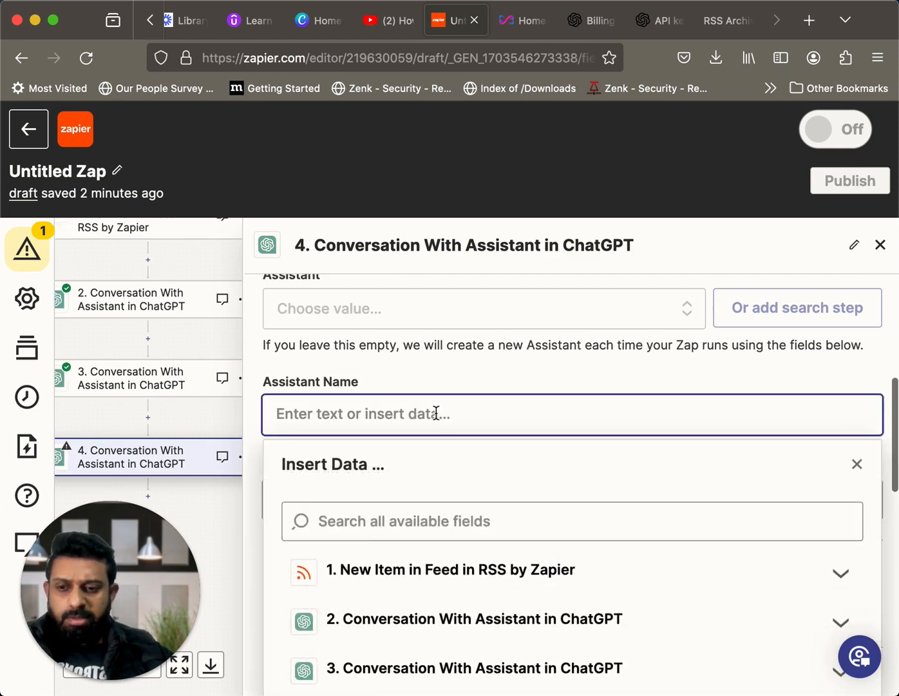
pyautogui.write('a')
pyautogui.press('BackSpace')
pyautogui.press('BackSpace')
pyautogui.press('BackSpace')
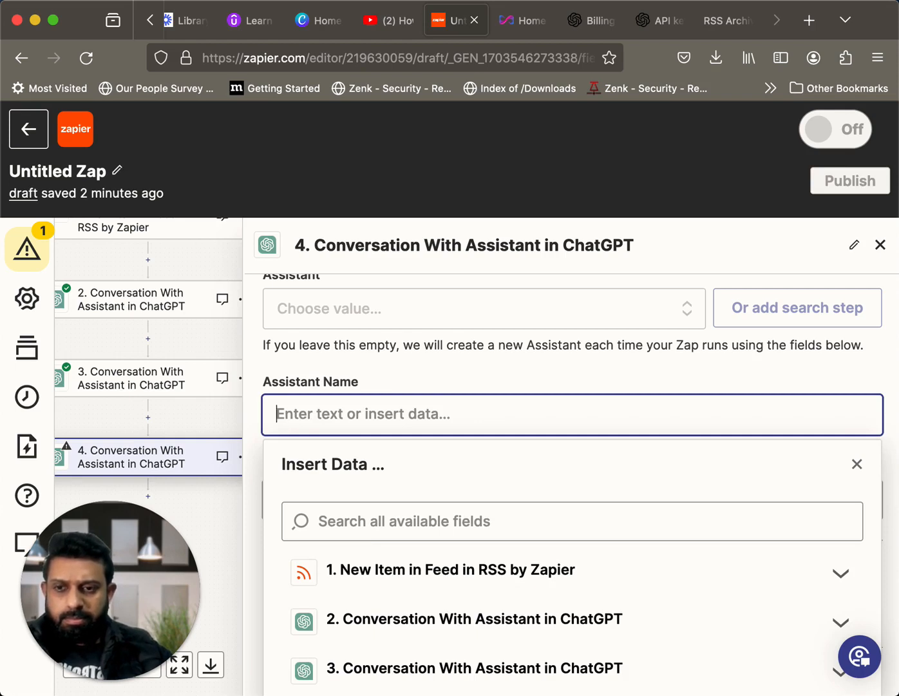
pyautogui.write('Assistant')
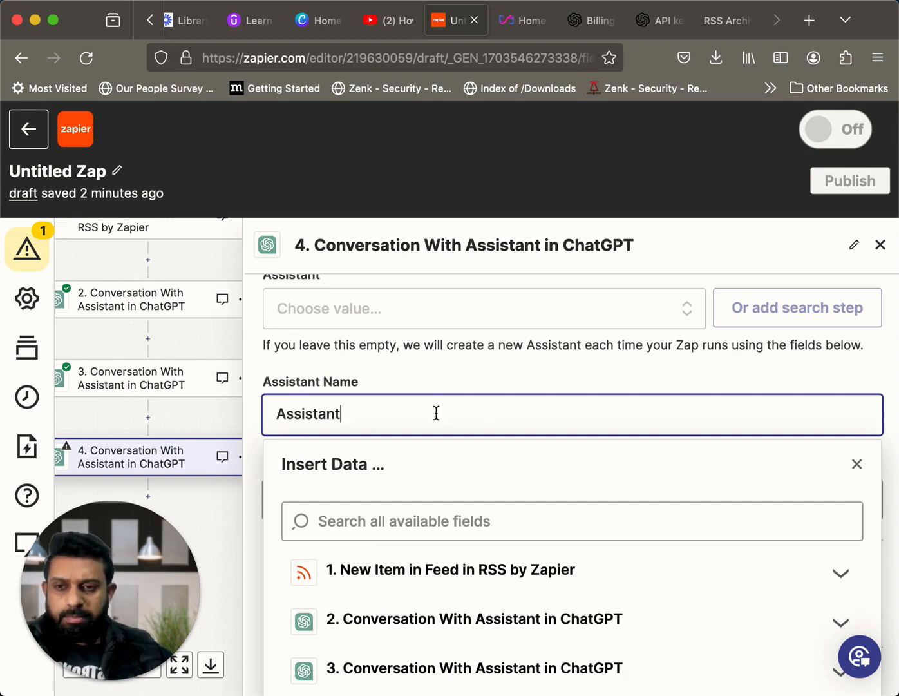
pyautogui.scroll(-3, 542, 499)
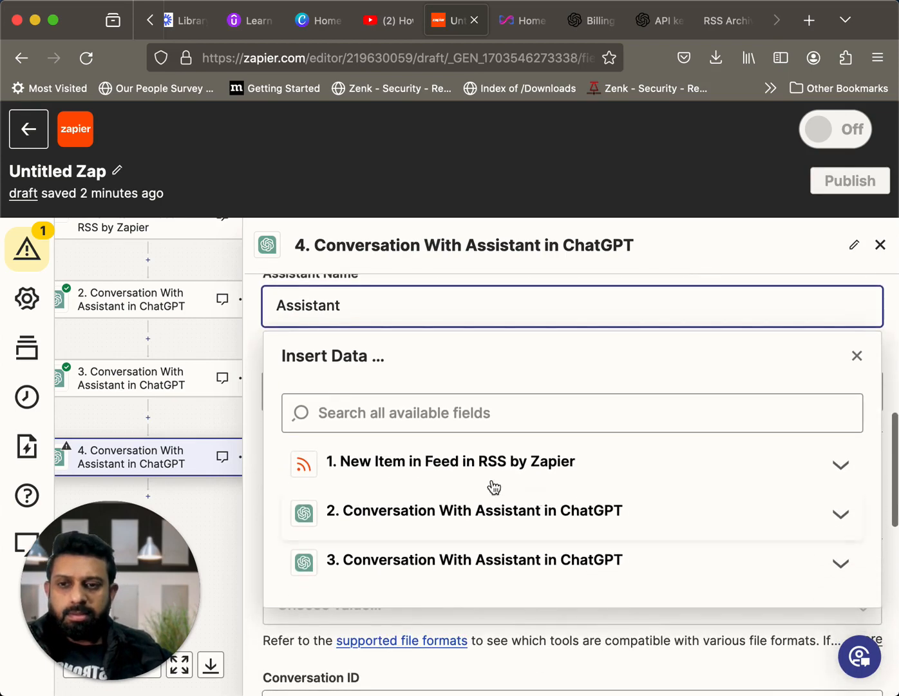
pyautogui.click(227, 343)
# Fill step 4's Assistant Instructions: a wordpress title generator creating a concise, catchy blogpost title optimised for search engines, without html or quotes
pyautogui.click(422, 398)
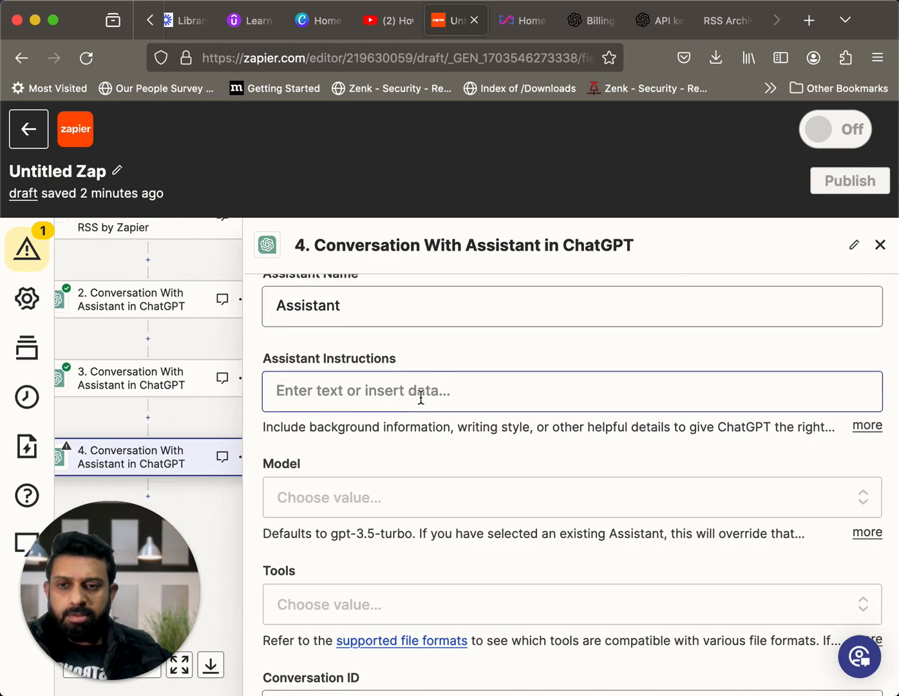
pyautogui.scroll(-1, 421, 398)
pyautogui.scroll(1, 421, 401)
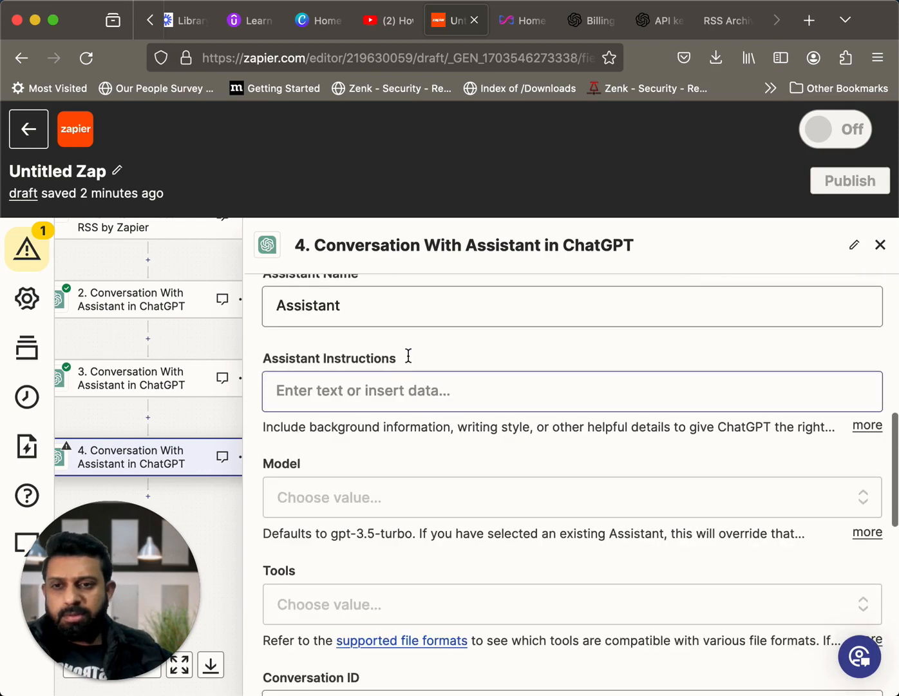
pyautogui.click(391, 392)
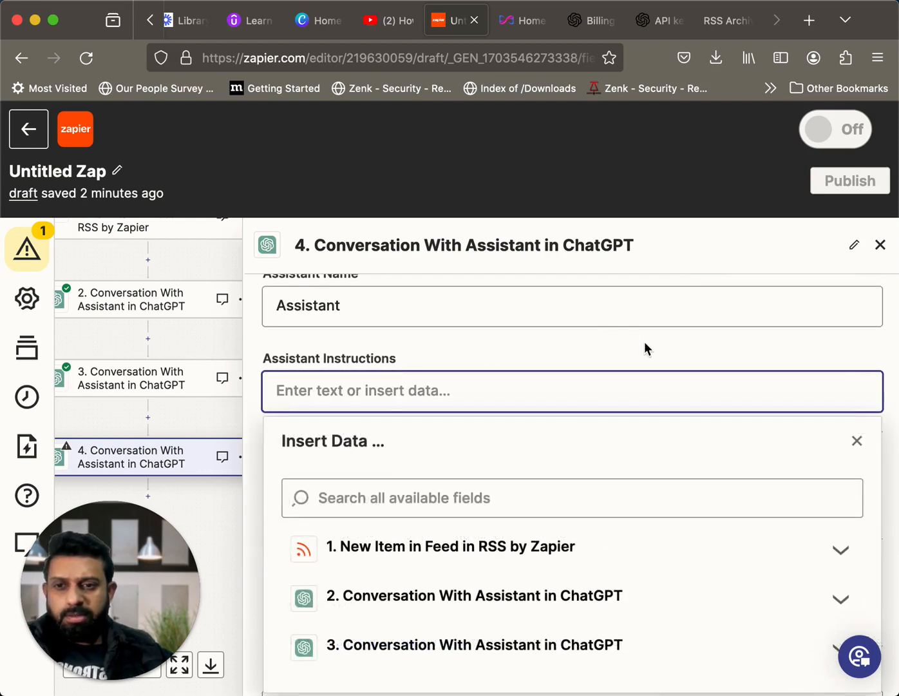
pyautogui.write('You are wordpress title generator. Create a concise title for the blogpost that is catchy and optimised for the search engines. Remove all html in the response and do not use quotes')
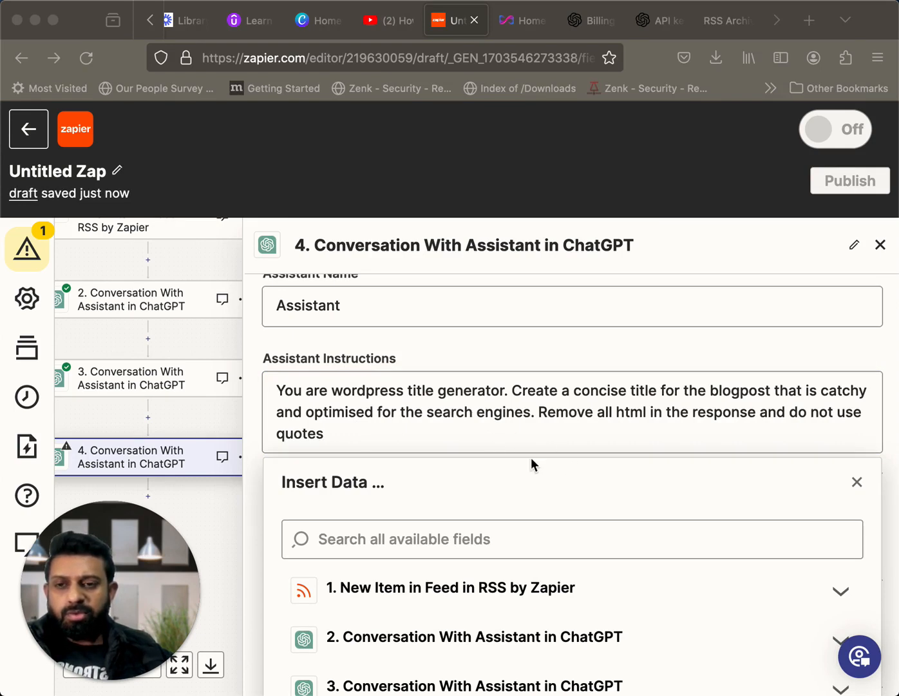
pyautogui.click(335, 435)
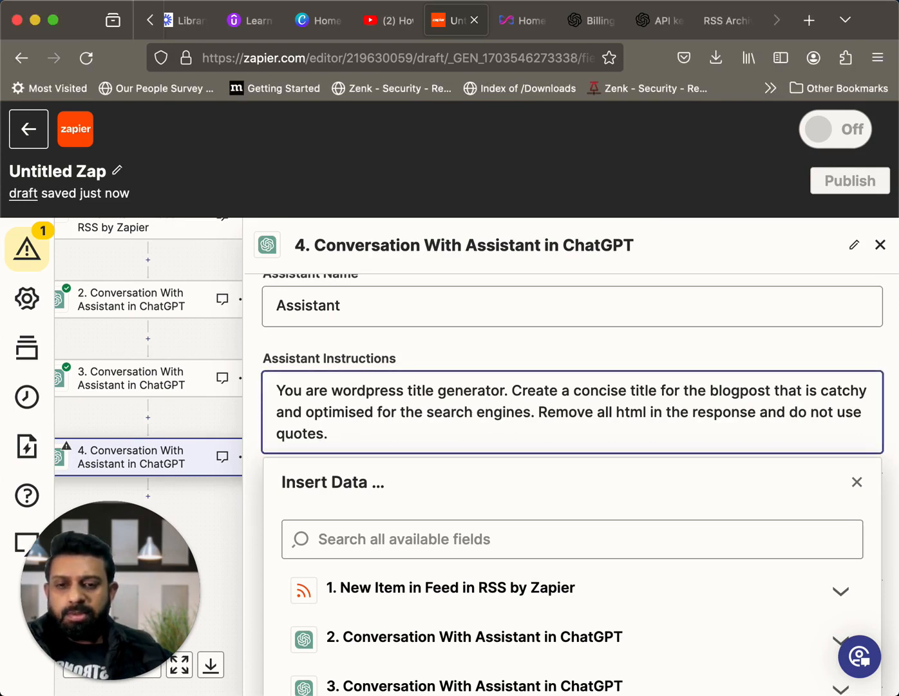
pyautogui.scroll(-2, 530, 488)
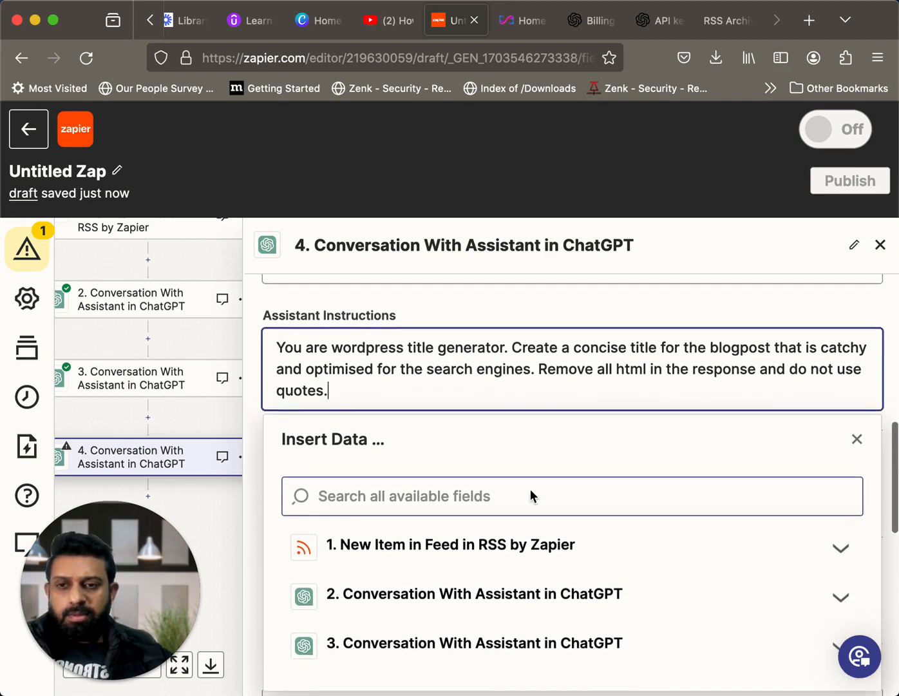
pyautogui.click(210, 346)
# Set step 4's ChatGPT model to gpt-4
pyautogui.scroll(-5, 492, 480)
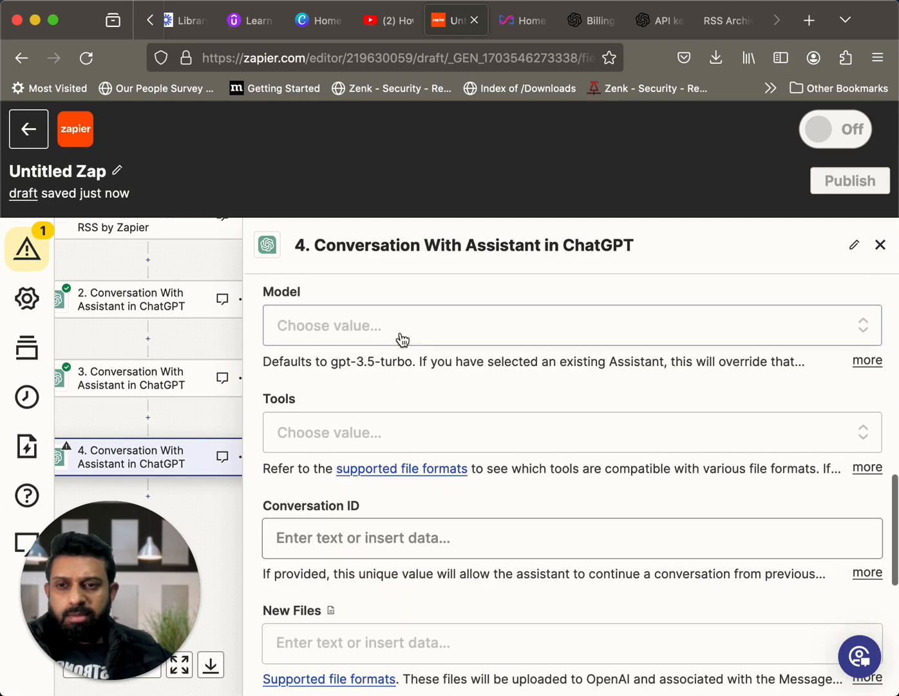
pyautogui.click(399, 337)
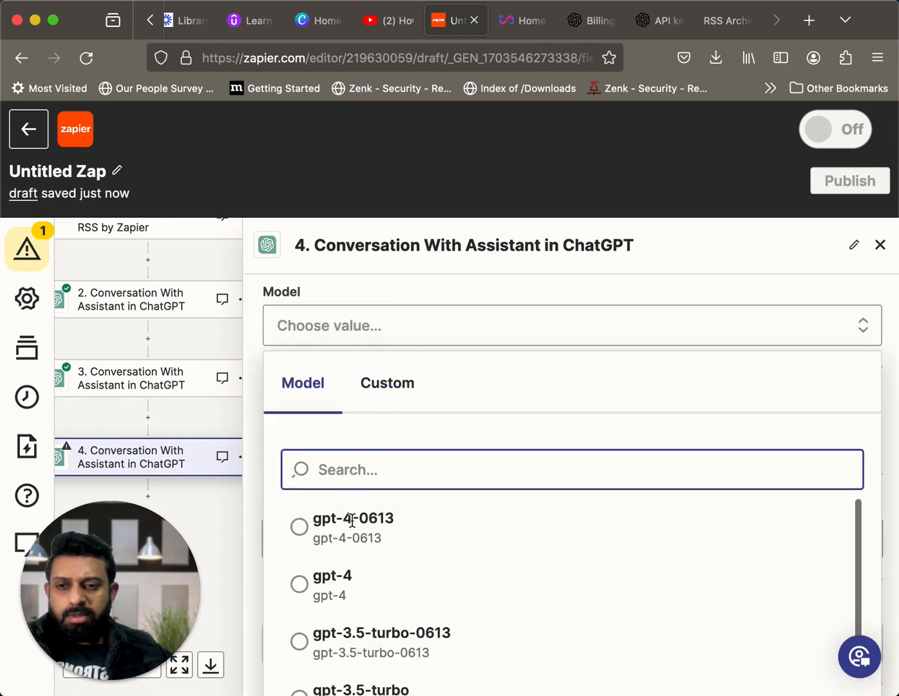
pyautogui.click(333, 575)
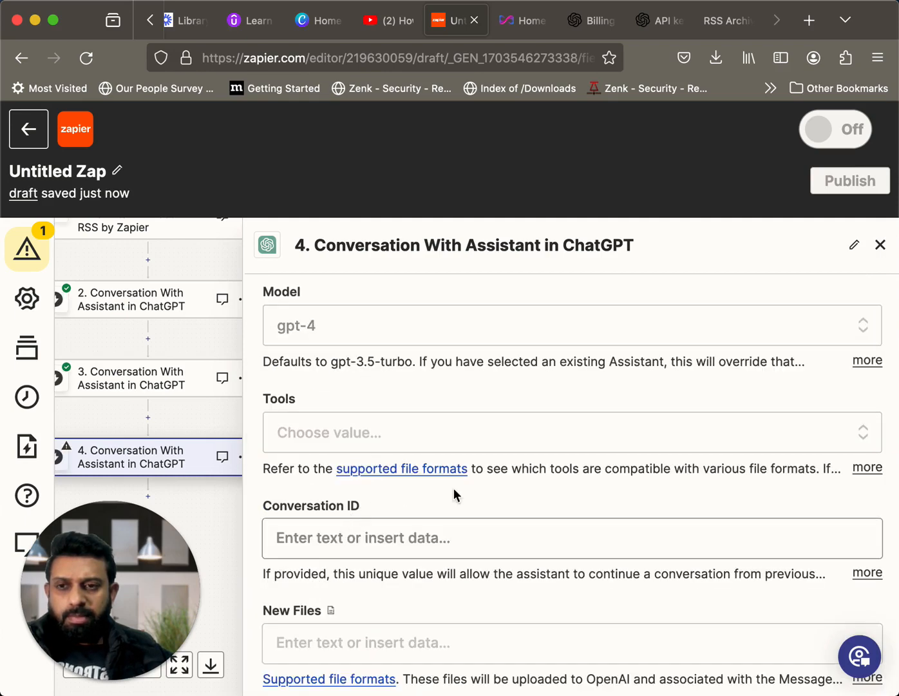
# Read the full Response Instructions help text, leave step 4's remaining optional fields empty and proceed to its test
pyautogui.scroll(-4, 454, 494)
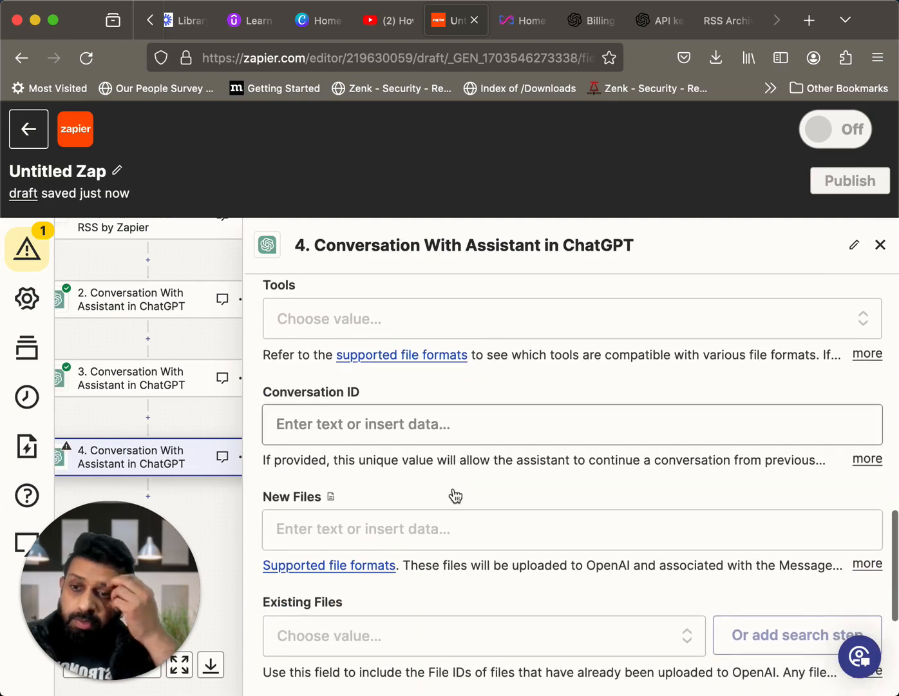
pyautogui.scroll(-4, 453, 494)
pyautogui.scroll(-4, 454, 402)
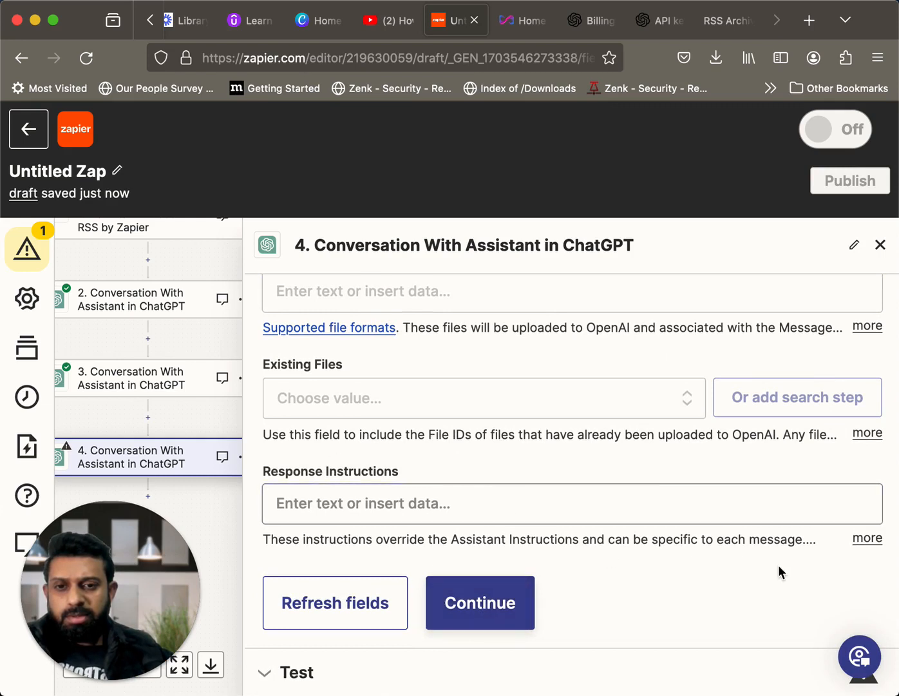
pyautogui.click(858, 539)
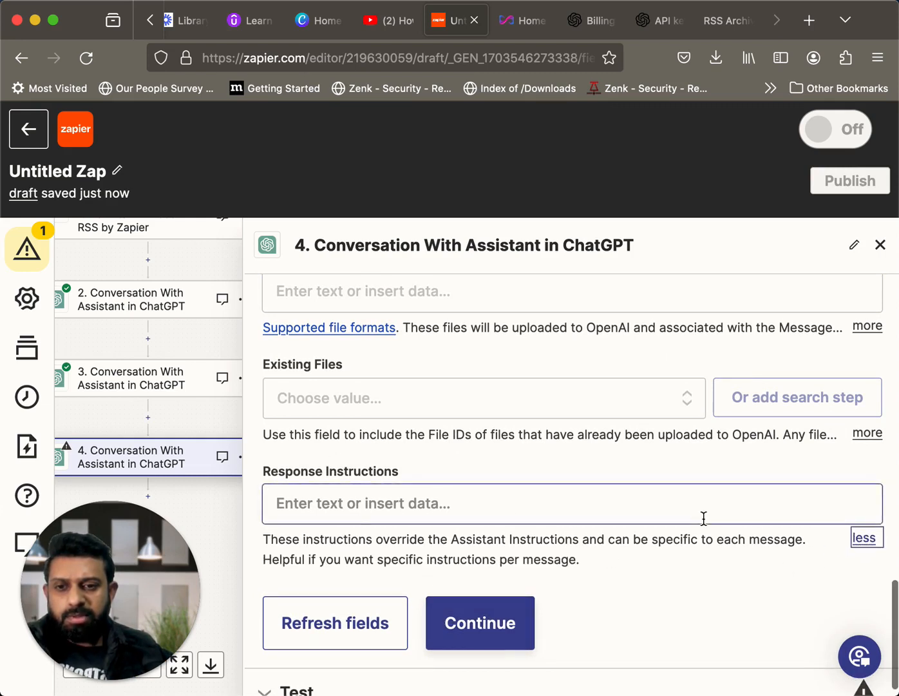
pyautogui.scroll(-1, 702, 517)
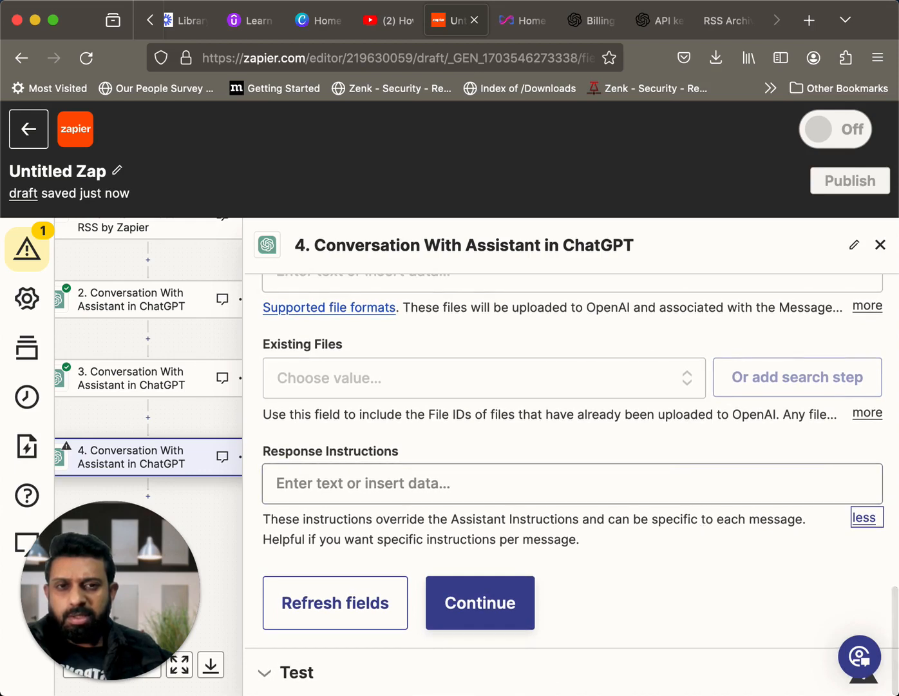
pyautogui.click(480, 610)
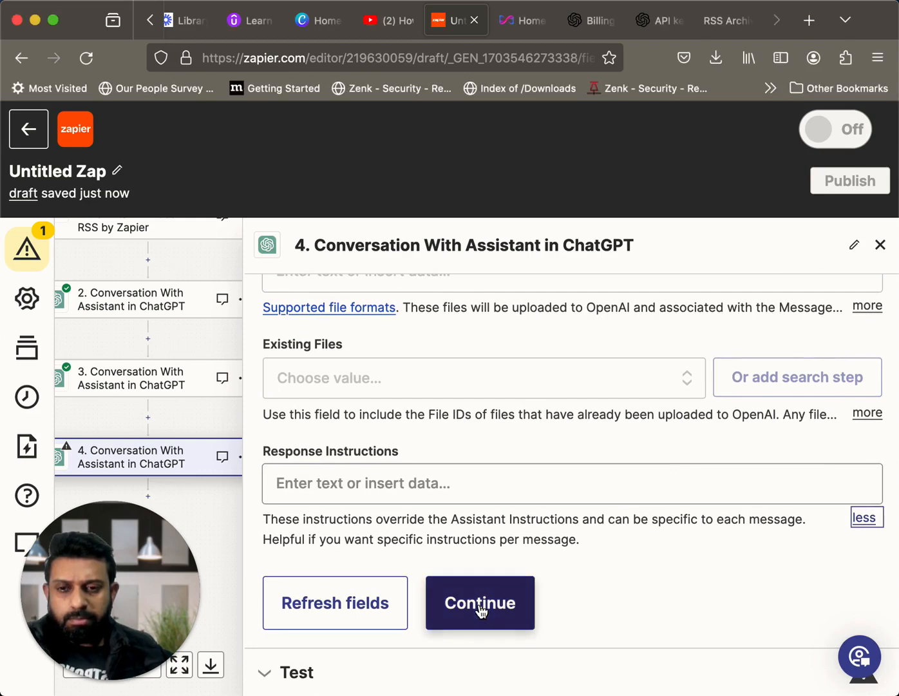
pyautogui.click(479, 611)
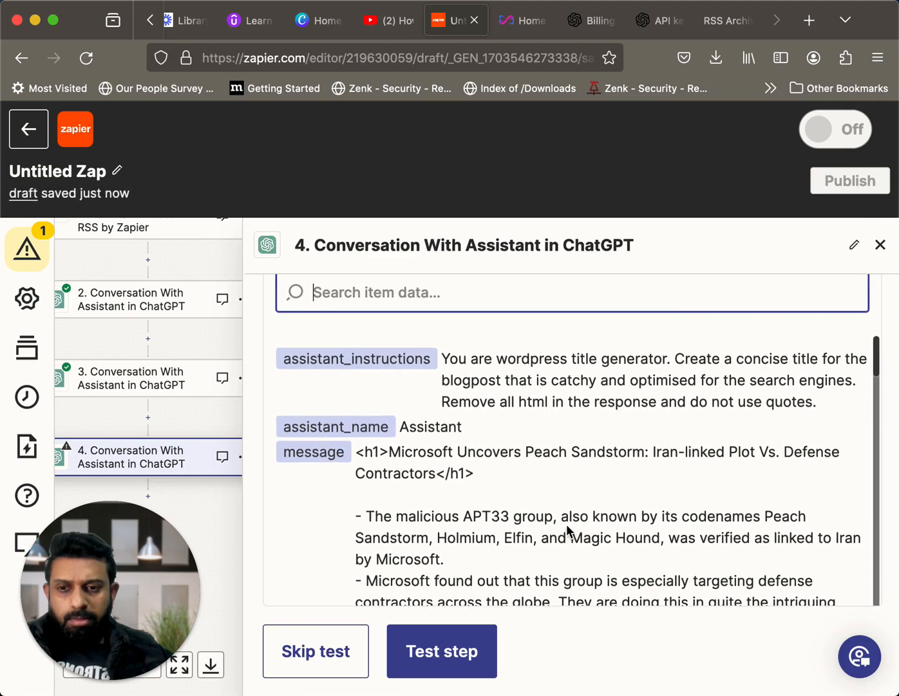
# Review step 4's instructions, article message and empty fields in the test data, and run the step test
pyautogui.scroll(-5, 566, 524)
pyautogui.scroll(5, 566, 523)
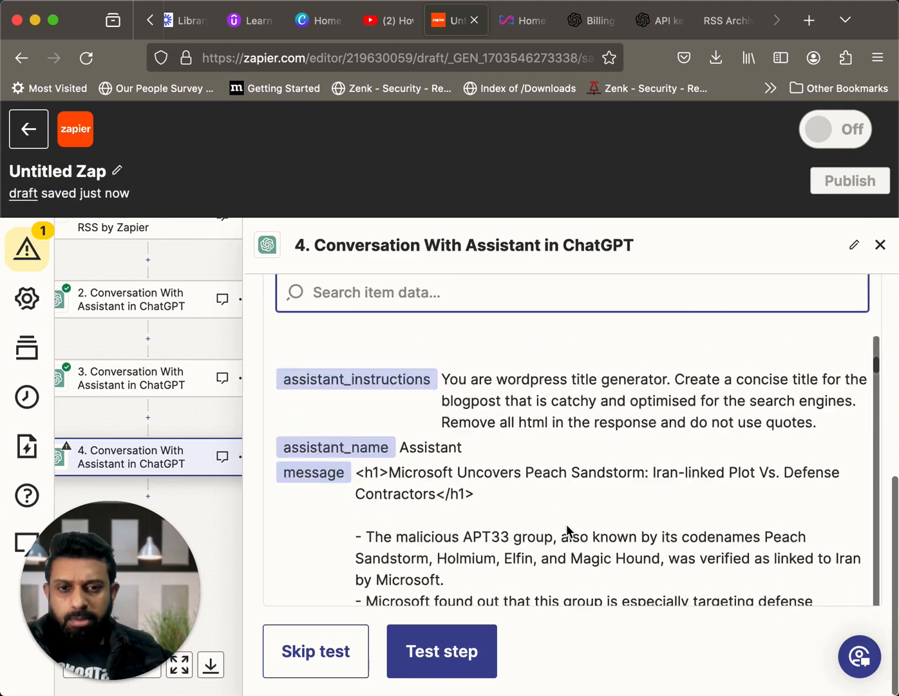
pyautogui.scroll(5, 566, 523)
pyautogui.scroll(-5, 566, 523)
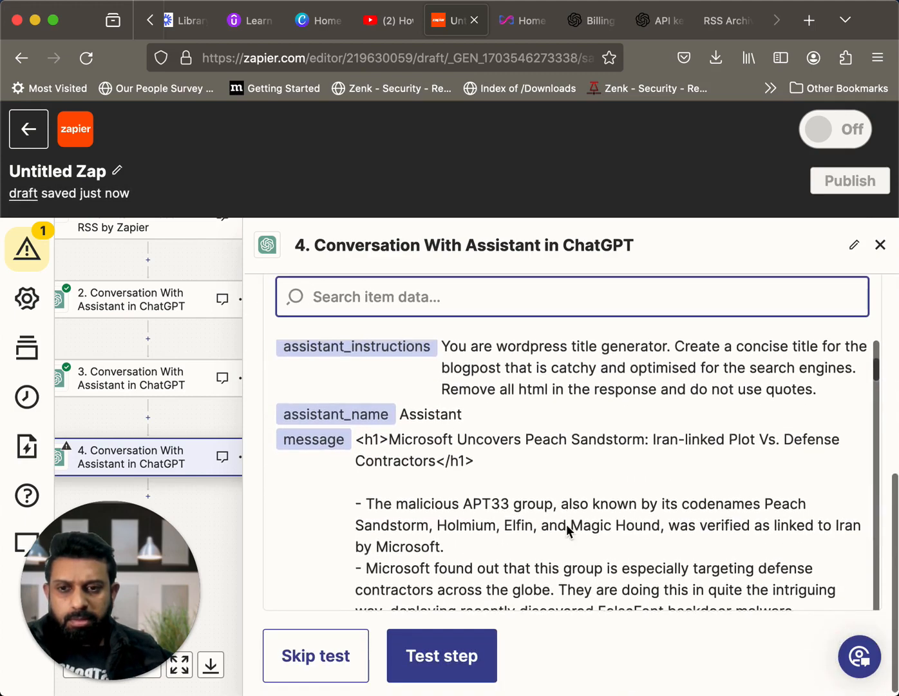
pyautogui.scroll(-10, 567, 530)
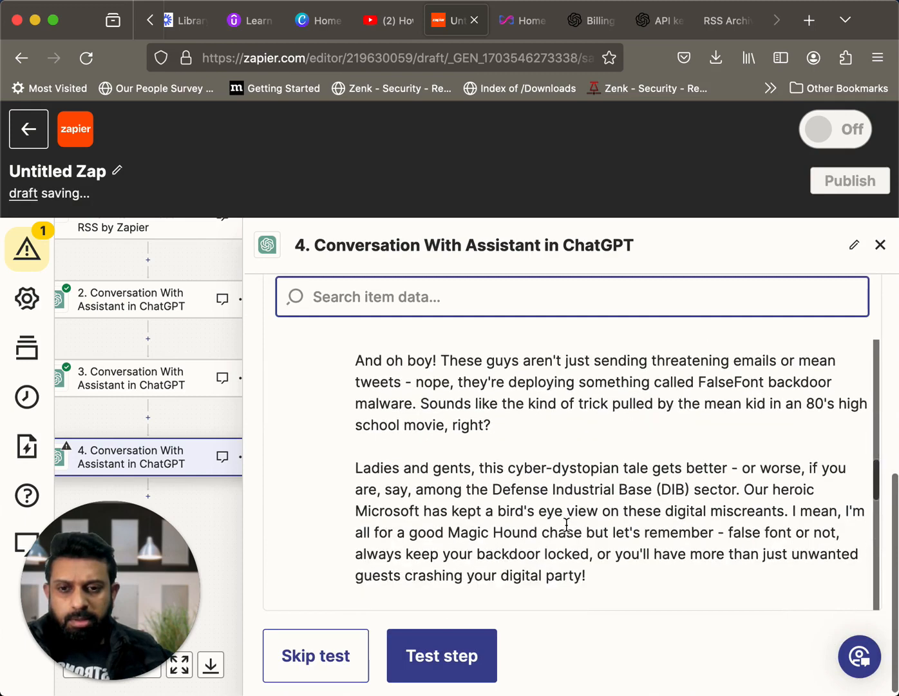
pyautogui.scroll(-1, 566, 523)
pyautogui.scroll(2, 566, 523)
pyautogui.scroll(10, 566, 523)
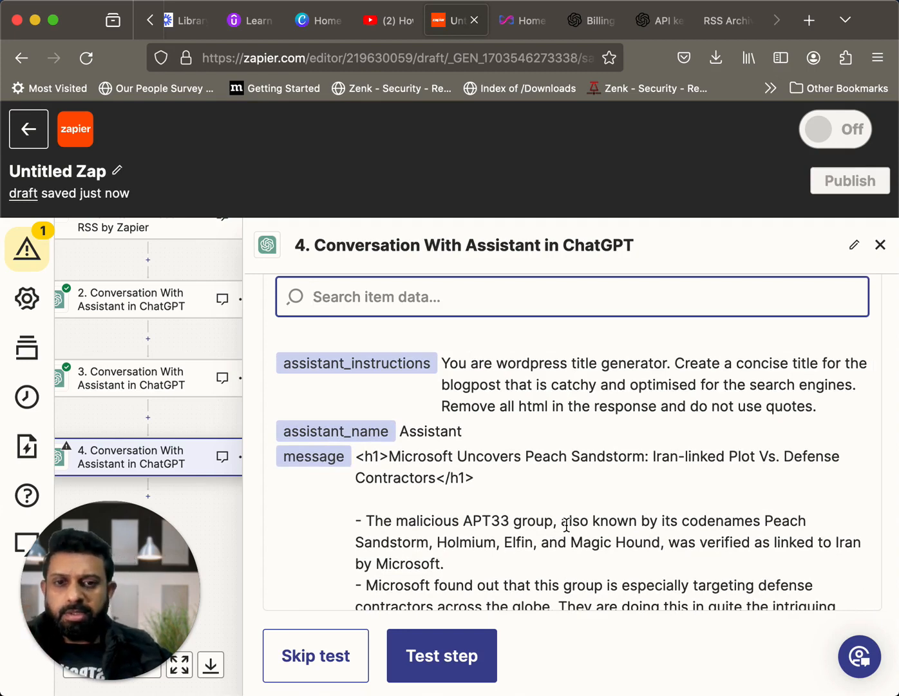
pyautogui.scroll(-4, 566, 523)
pyautogui.scroll(-15, 566, 523)
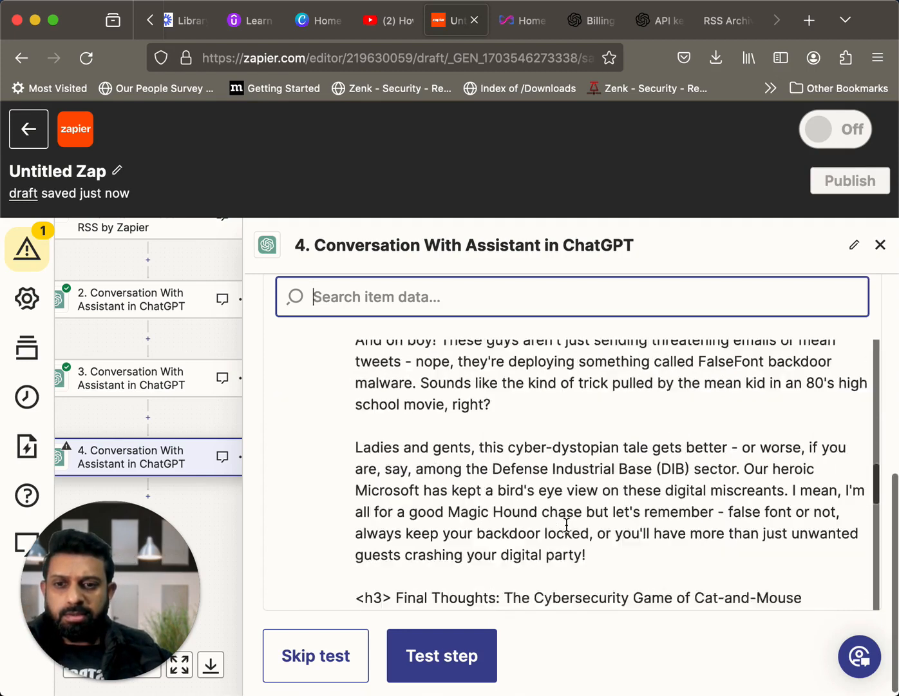
pyautogui.scroll(-1, 566, 523)
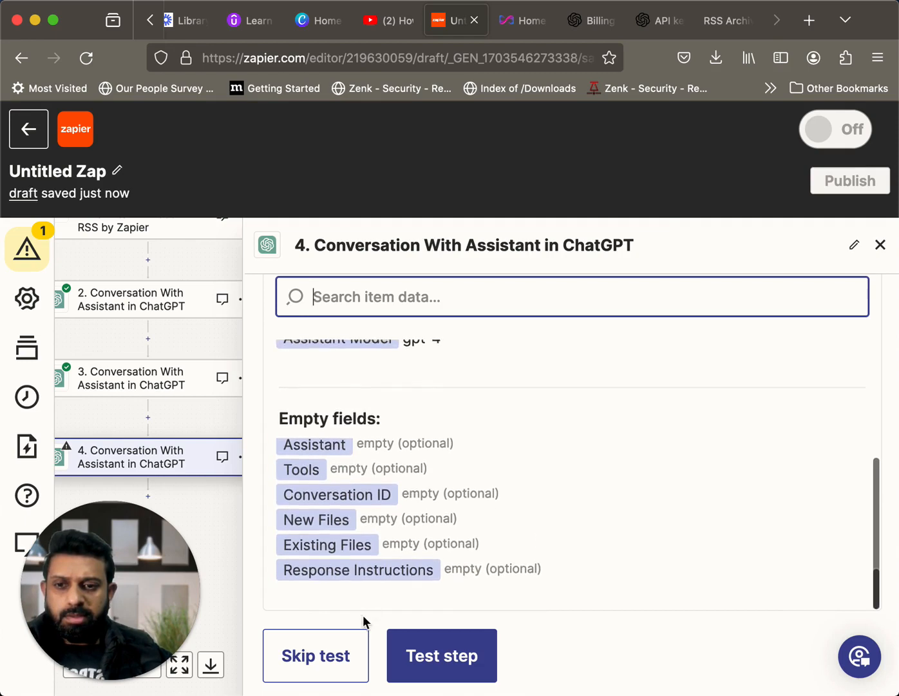
pyautogui.click(442, 654)
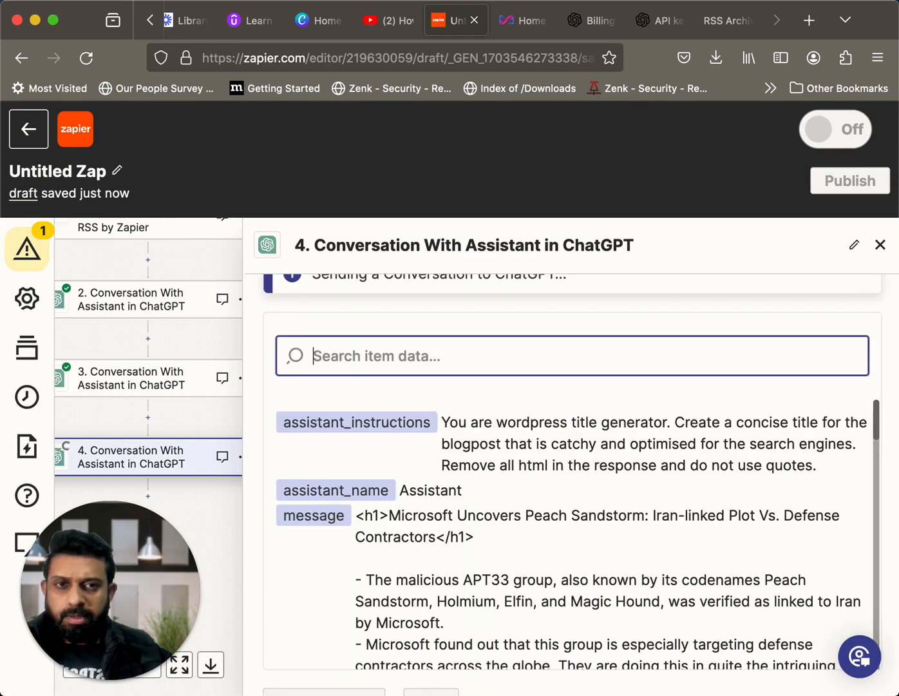
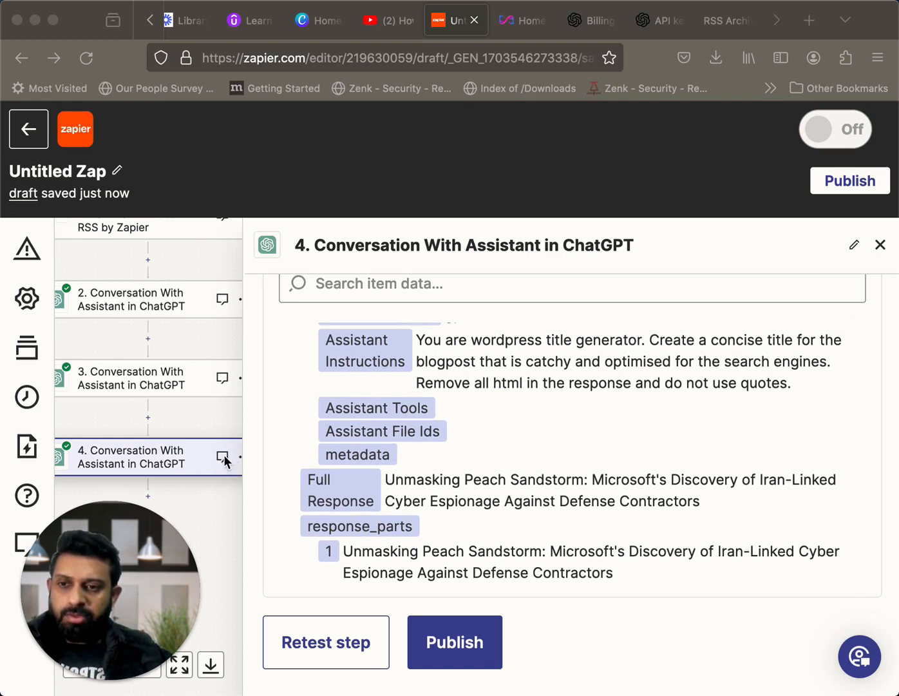
# Add a fifth step after step 4 and choose OpenAI (GPT-3, DALL-E, Whisper) as its app
pyautogui.click(149, 497)
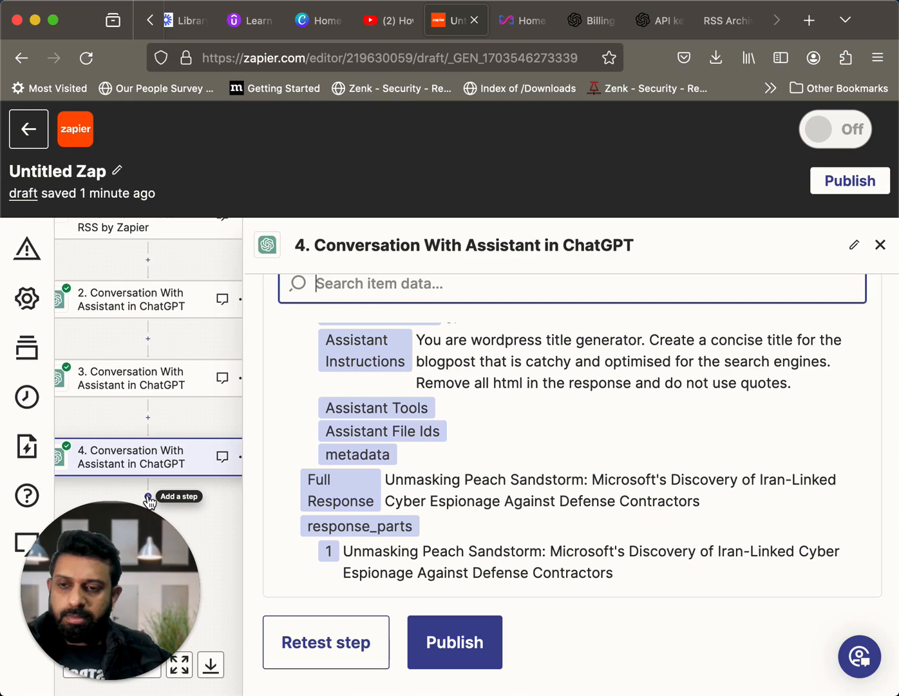
pyautogui.press('Escape')
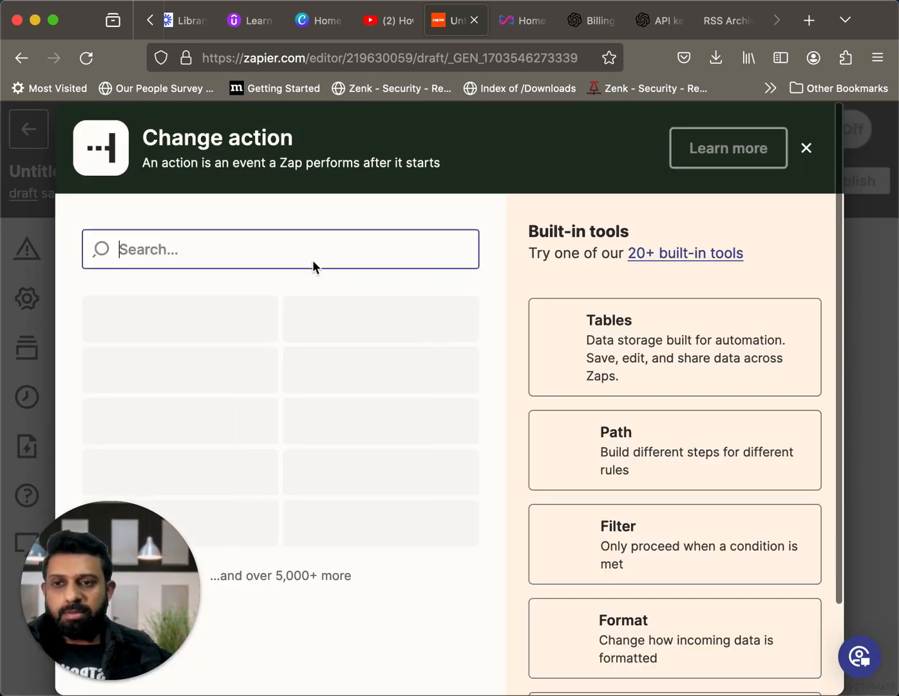
pyautogui.write('openai')
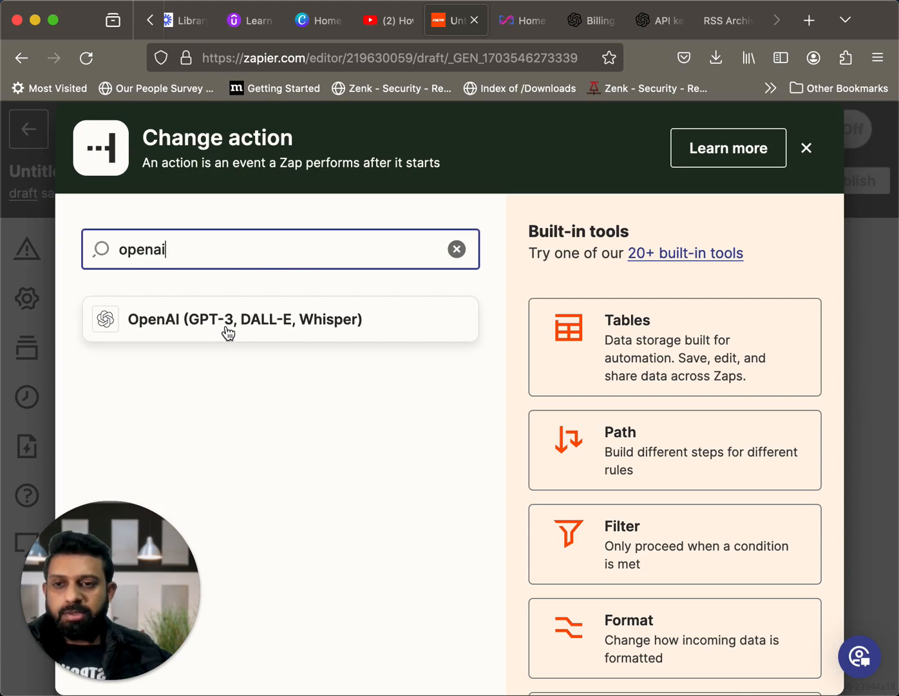
pyautogui.press('Escape')
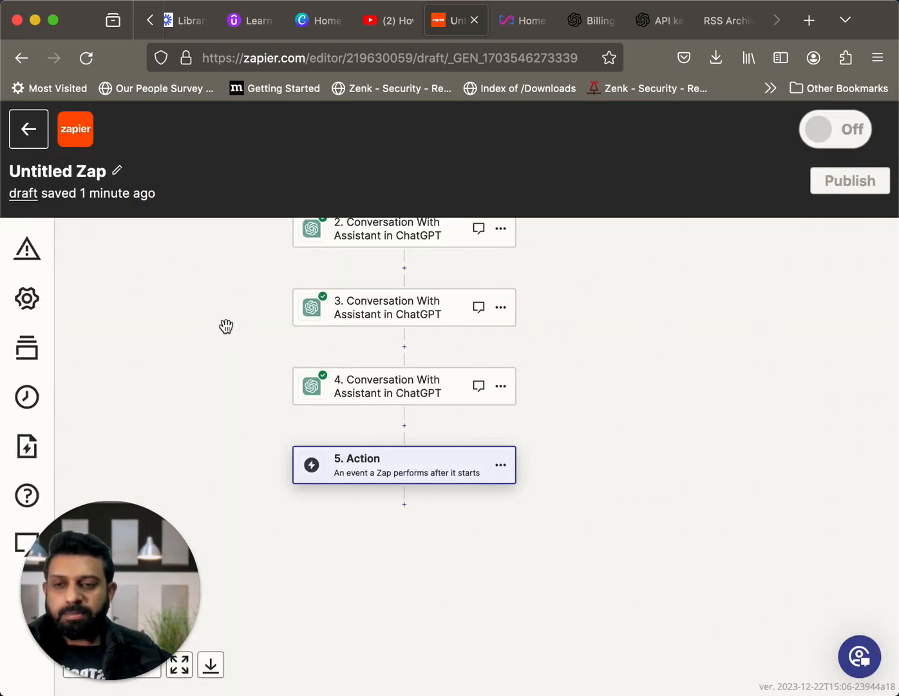
pyautogui.click(439, 478)
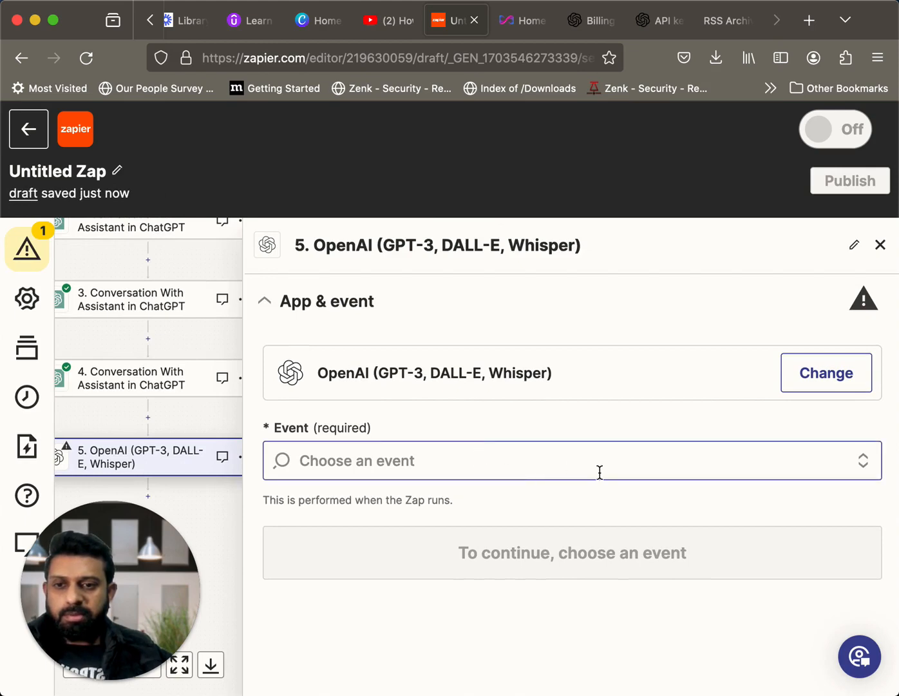
# Set step 5's event to Generate Image With DALL·E 3 and proceed to its account settings
pyautogui.click(655, 461)
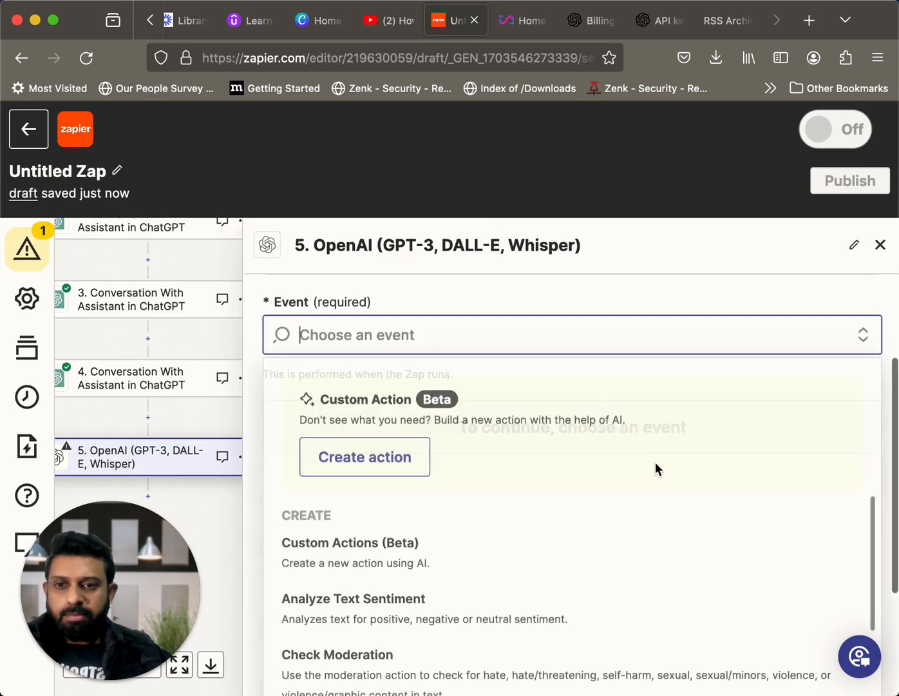
pyautogui.scroll(-3, 595, 519)
pyautogui.scroll(-4, 597, 519)
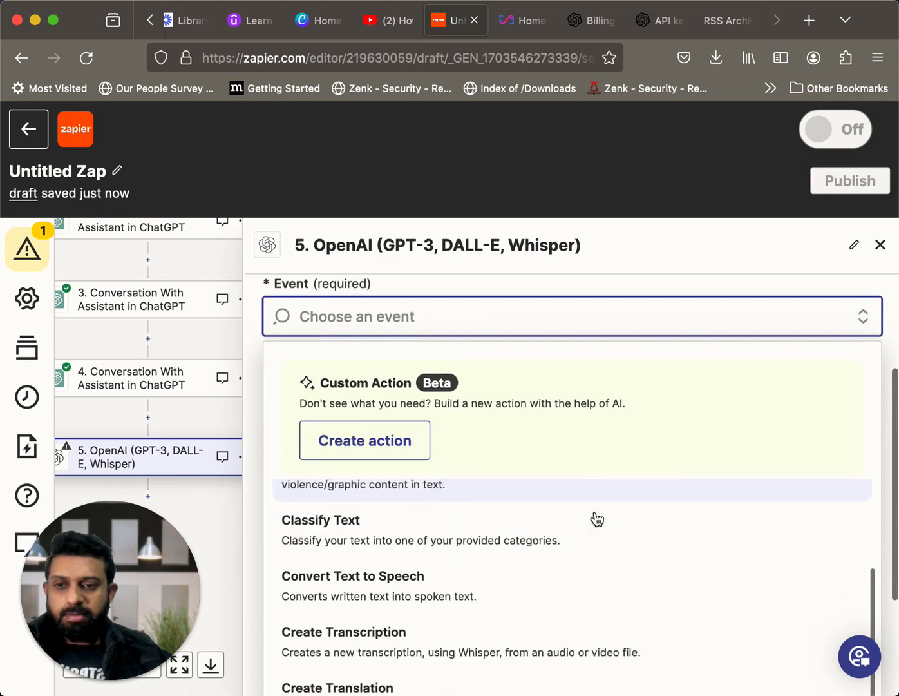
pyautogui.scroll(5, 597, 518)
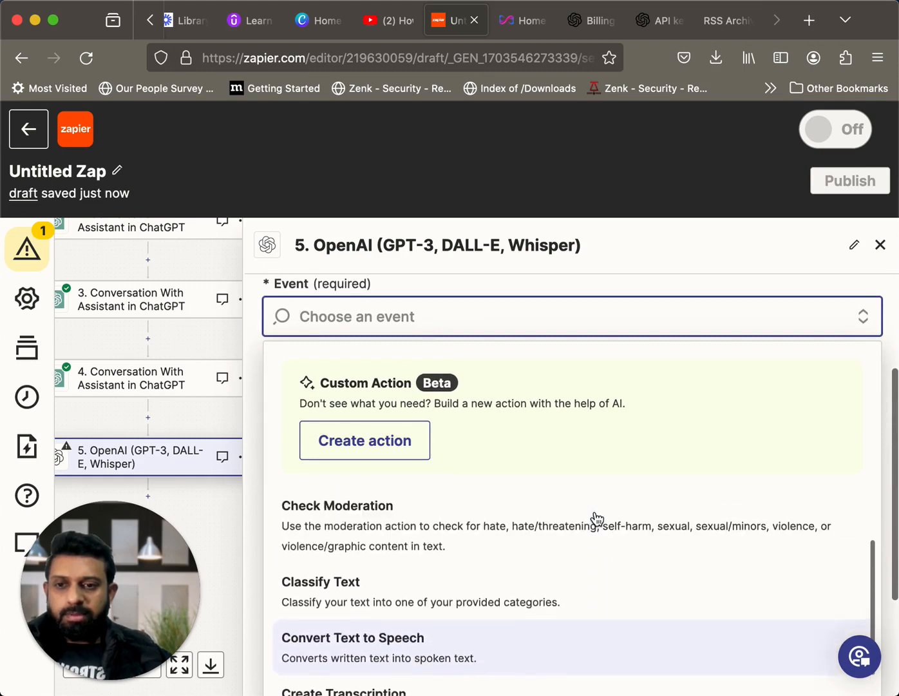
pyautogui.scroll(-5, 597, 519)
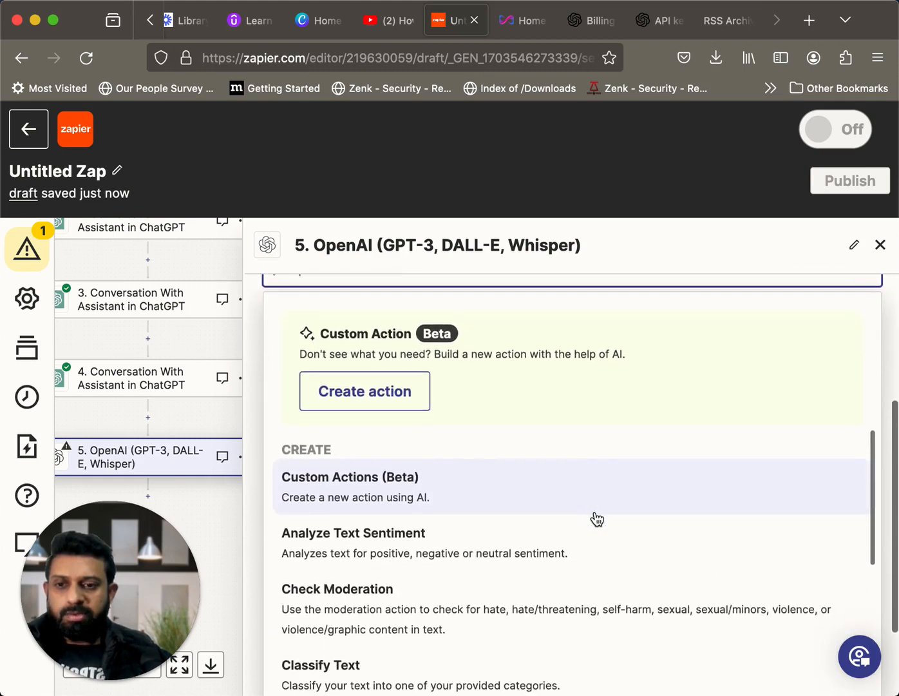
pyautogui.scroll(-4, 597, 518)
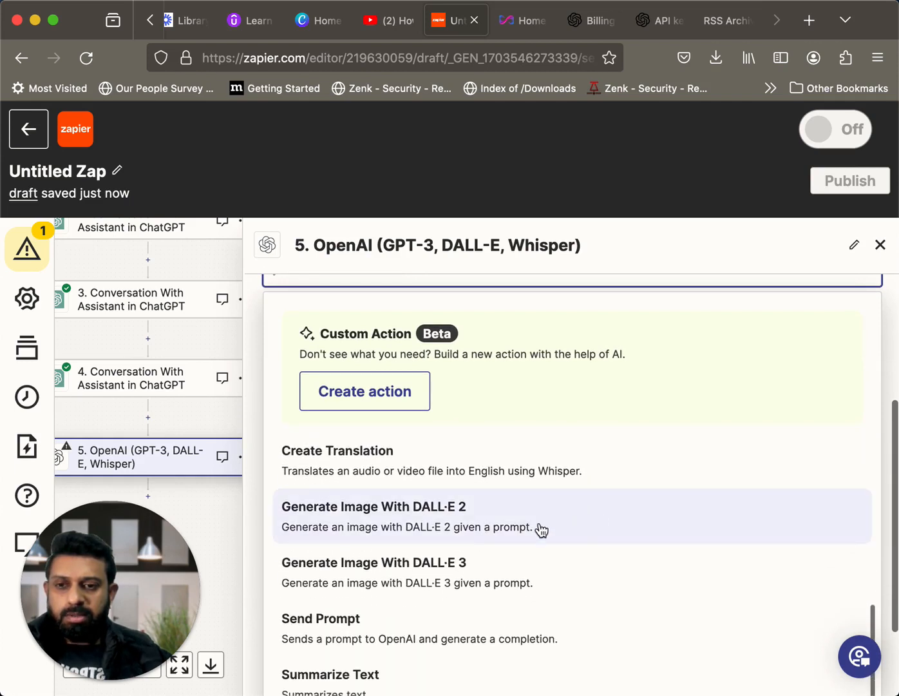
pyautogui.scroll(-3, 451, 547)
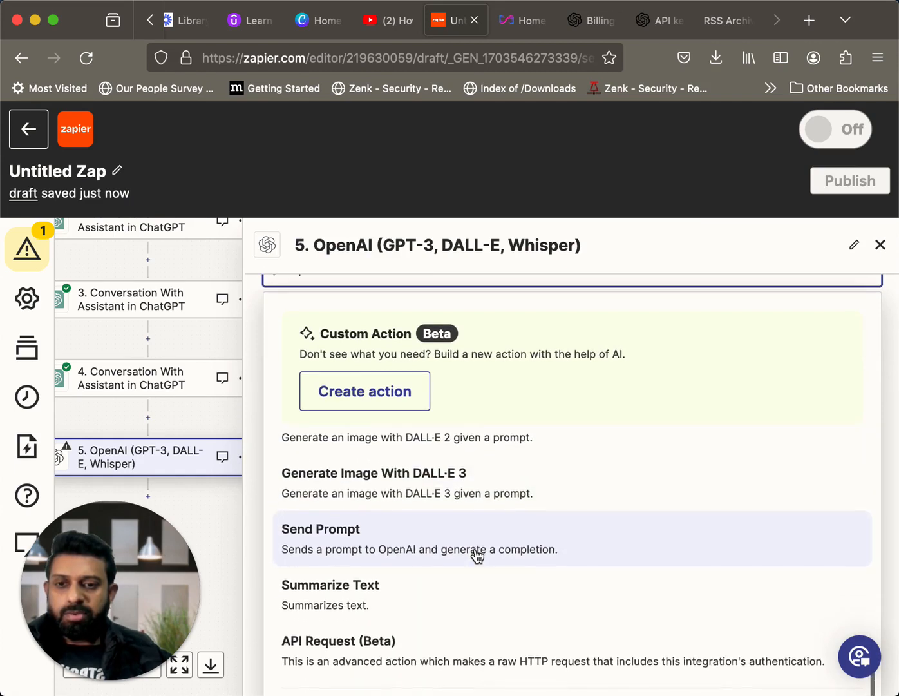
pyautogui.click(454, 489)
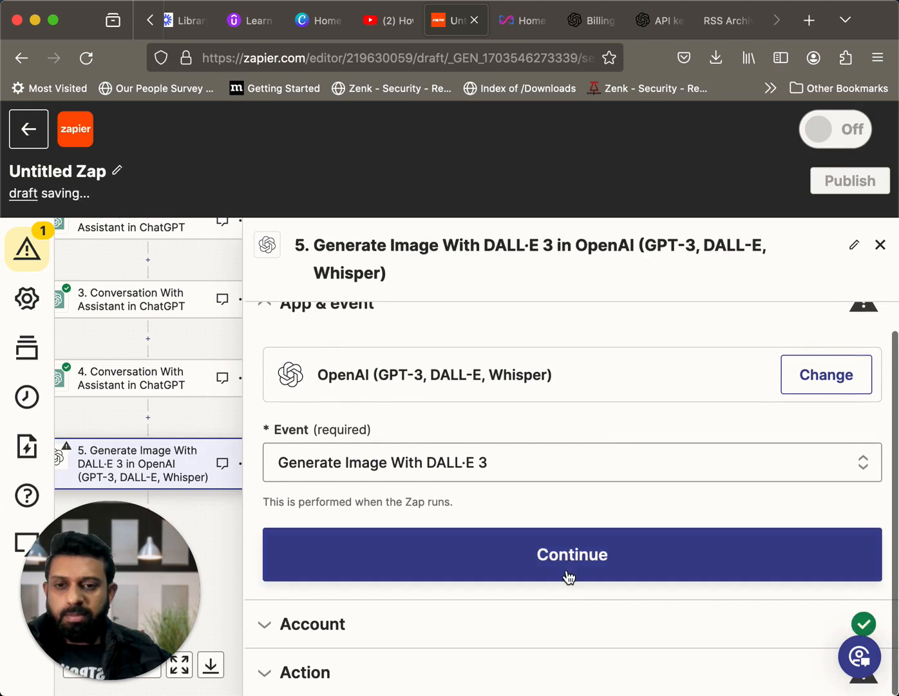
pyautogui.click(571, 557)
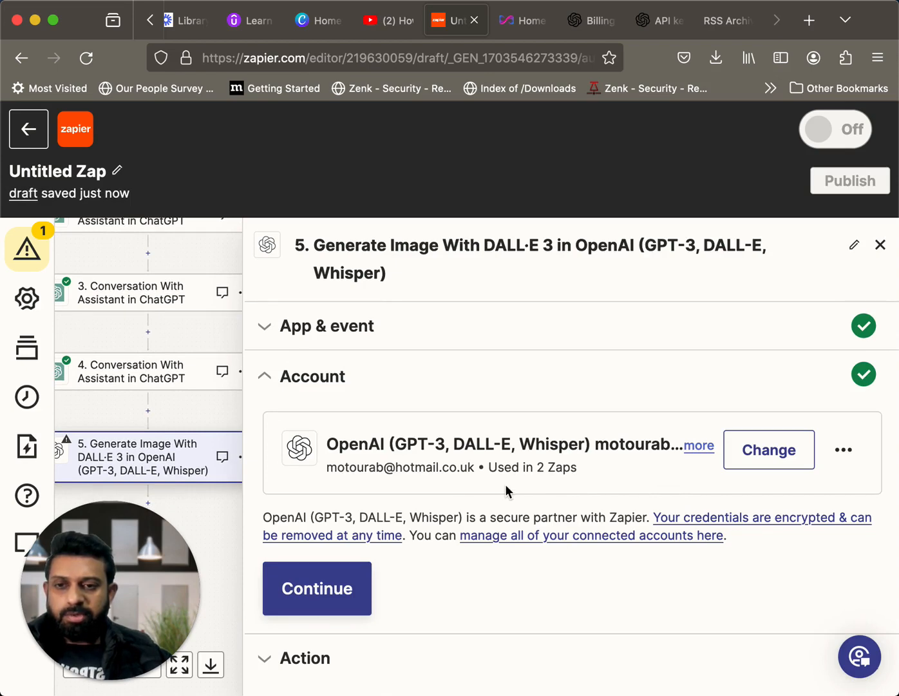
# Look at the OpenAI API keys page, return to the Zap and accept the connected OpenAI account for step 5
pyautogui.click(650, 21)
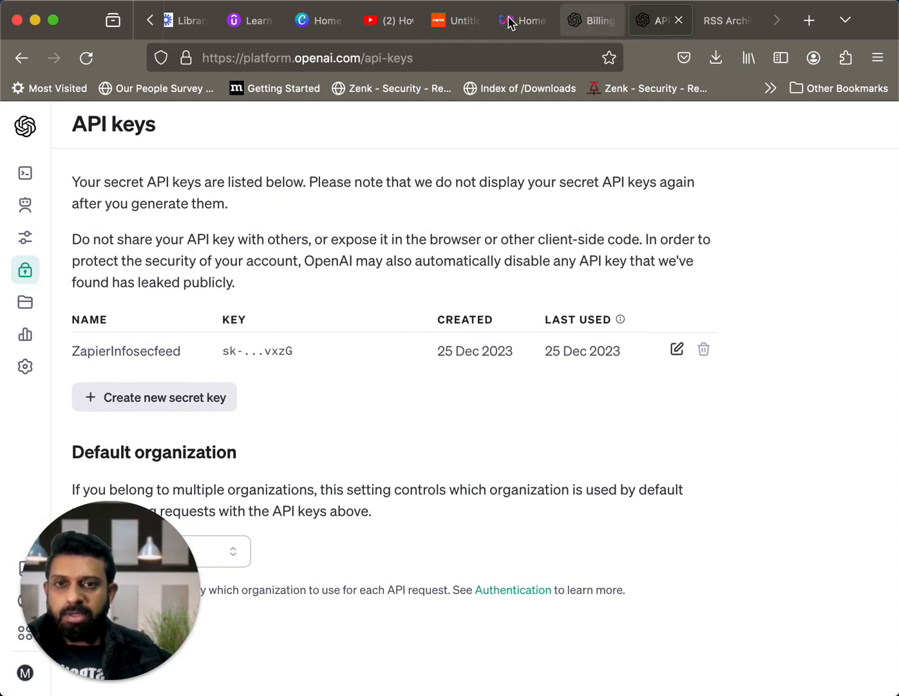
pyautogui.click(454, 29)
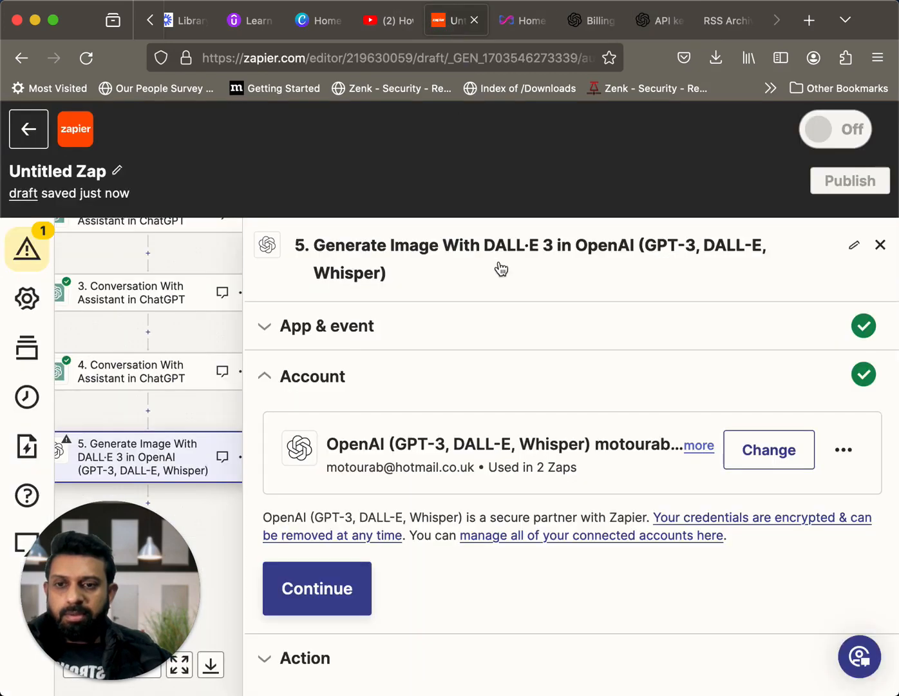
pyautogui.click(327, 587)
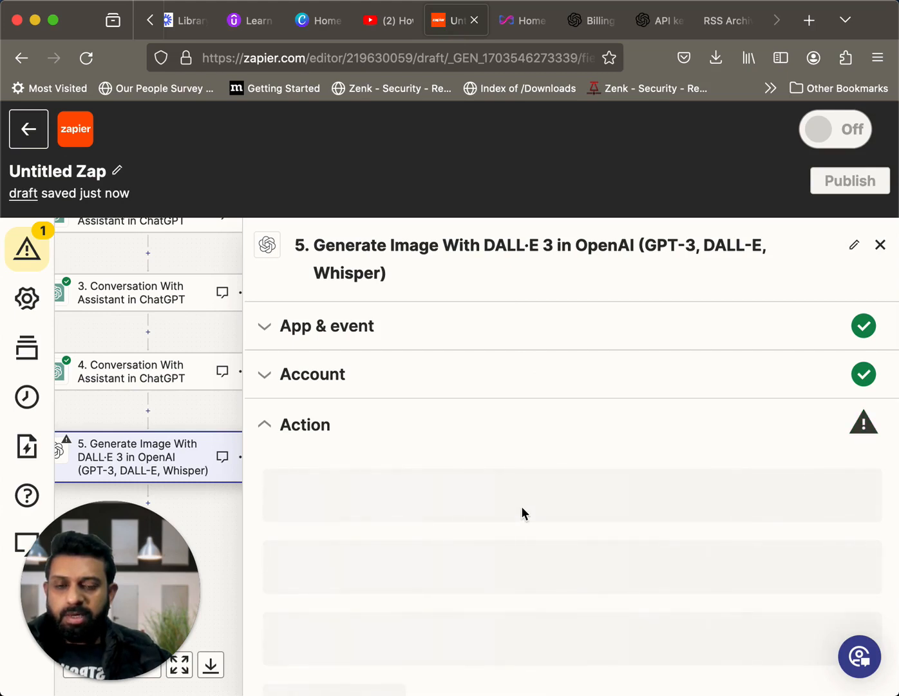
# Insert step 3's Full Response, the image description, as the Prompt of the DALL·E 3 step
pyautogui.scroll(-2, 521, 506)
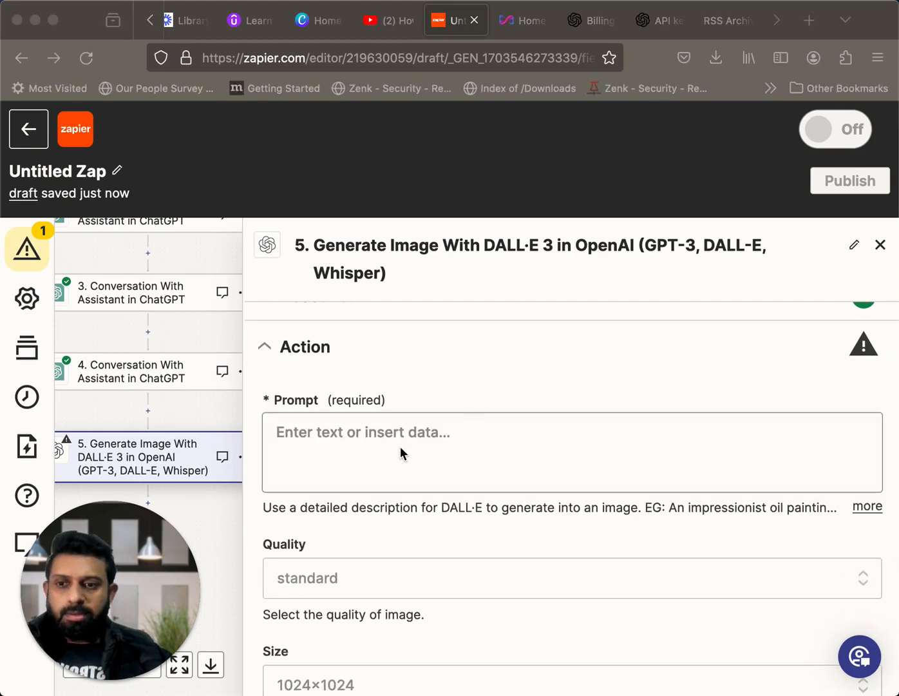
pyautogui.click(399, 446)
pyautogui.click(356, 430)
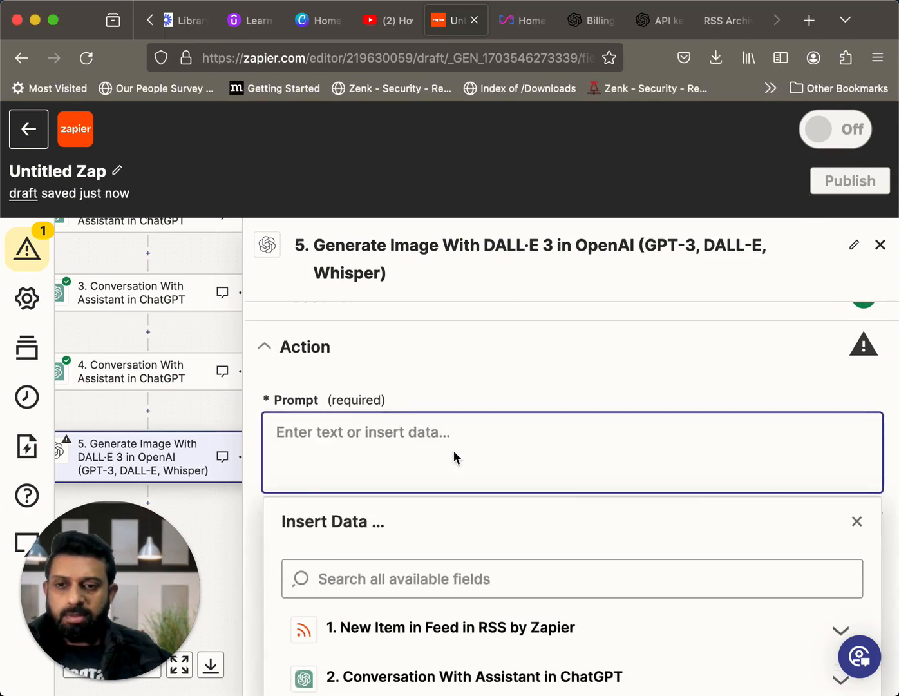
pyautogui.scroll(-4, 455, 451)
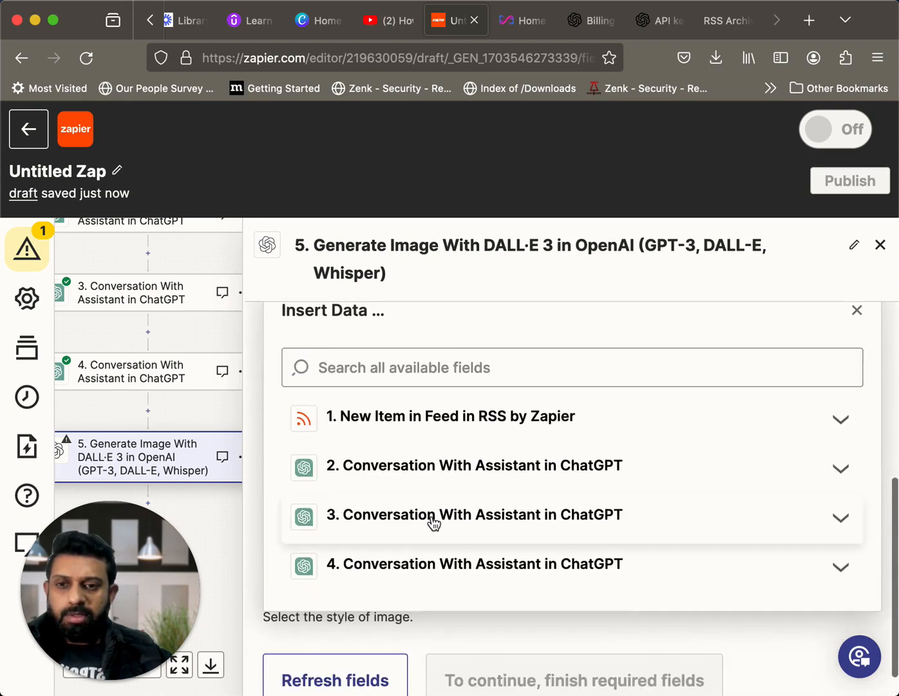
pyautogui.click(433, 522)
pyautogui.scroll(-4, 491, 613)
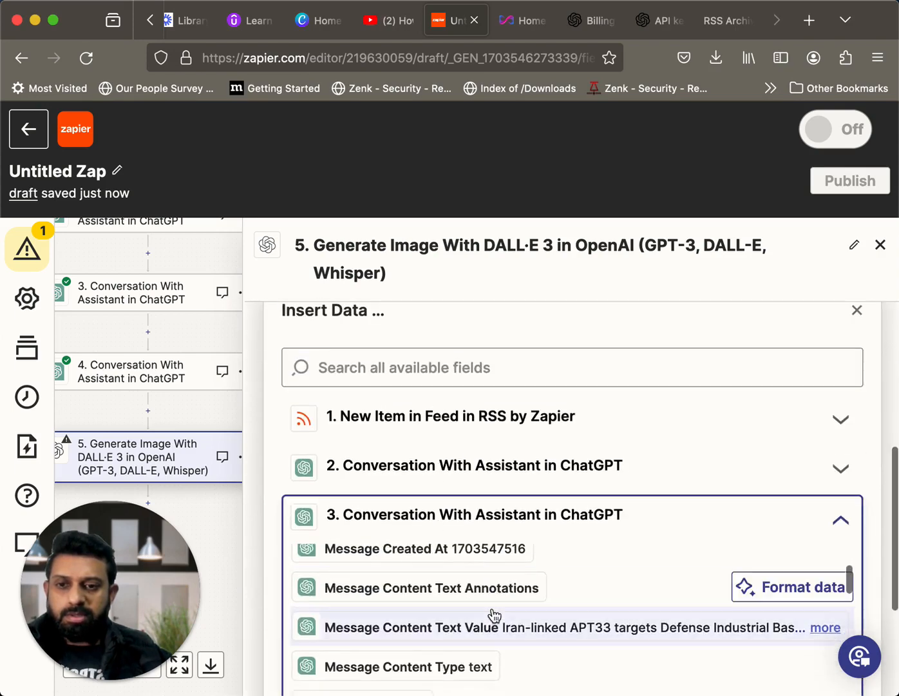
pyautogui.scroll(-3, 492, 616)
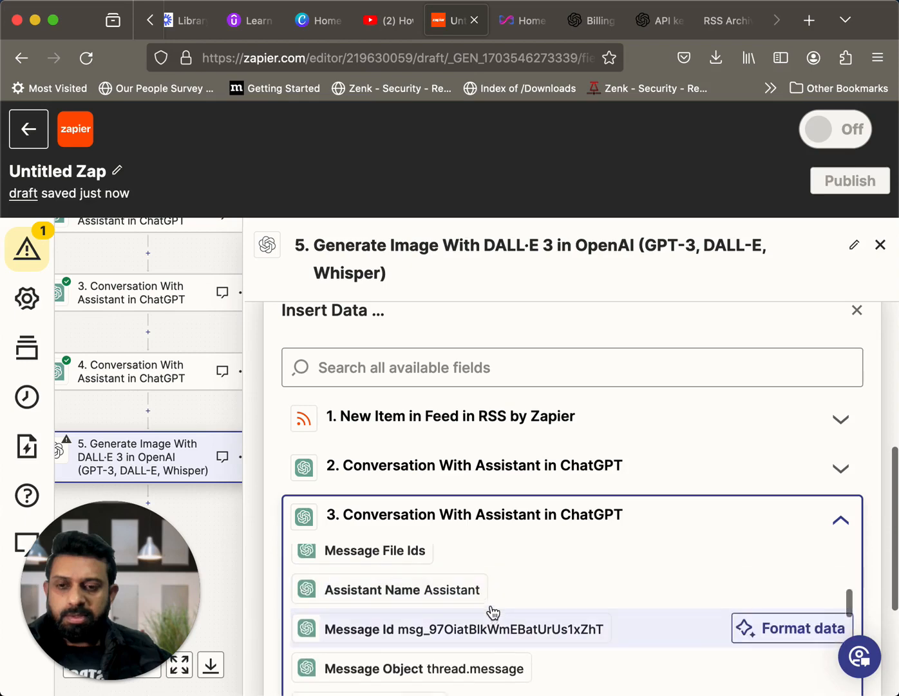
pyautogui.scroll(-3, 506, 476)
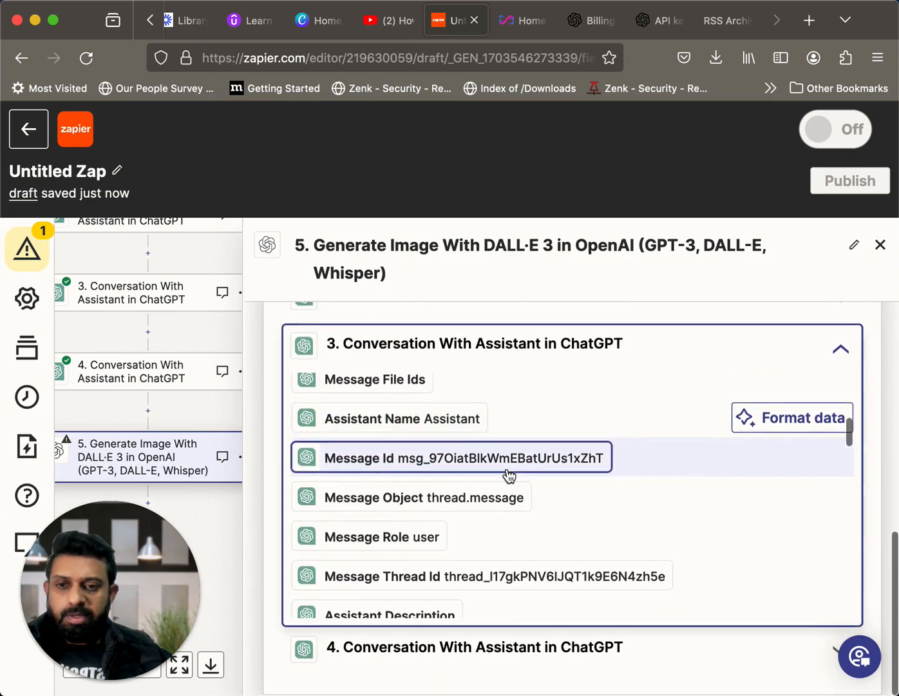
pyautogui.scroll(-4, 485, 543)
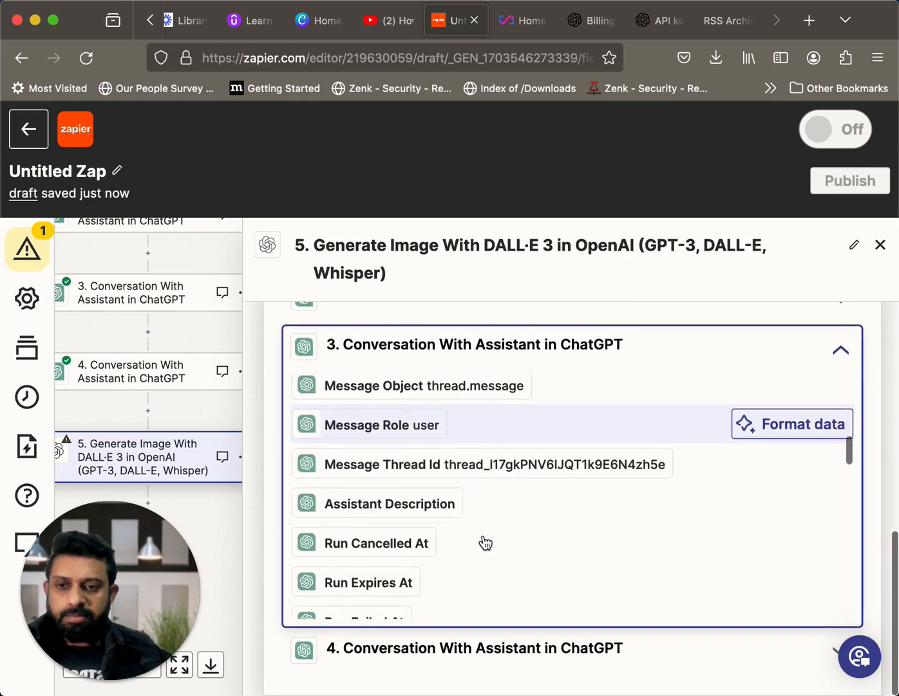
pyautogui.scroll(-5, 485, 543)
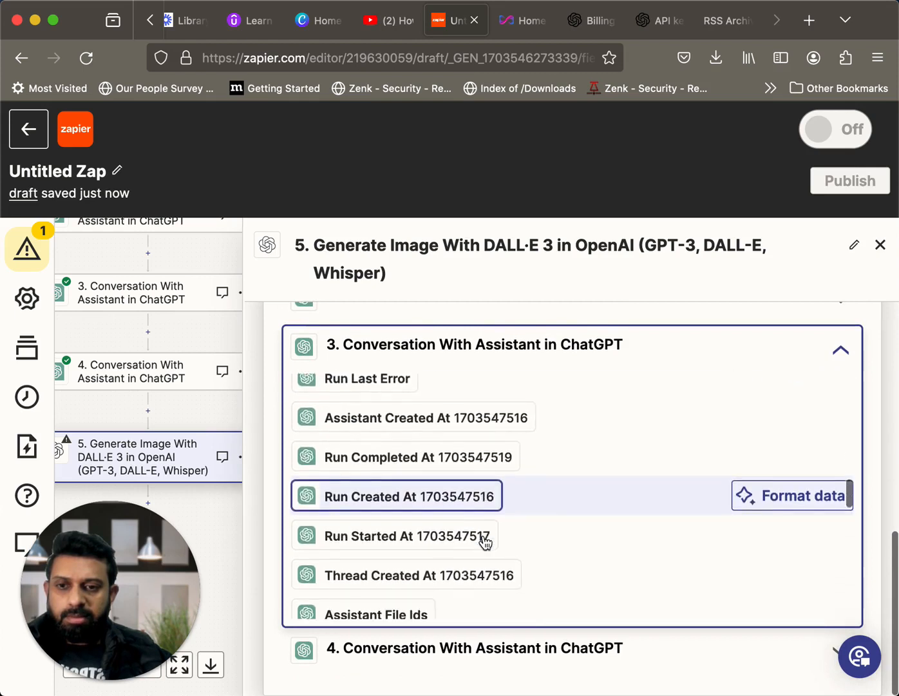
pyautogui.scroll(-4, 484, 543)
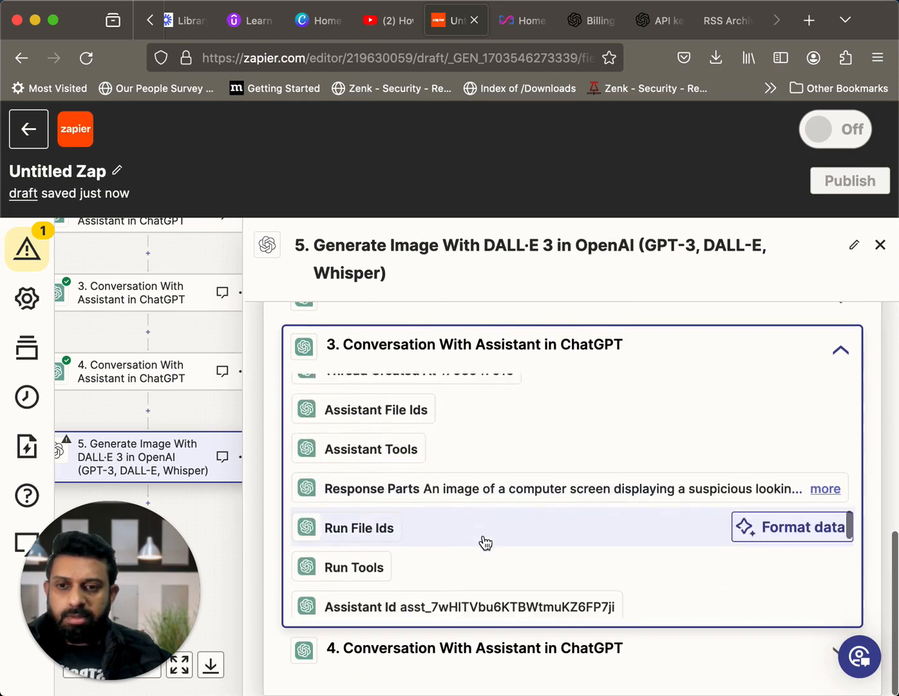
pyautogui.scroll(-5, 485, 543)
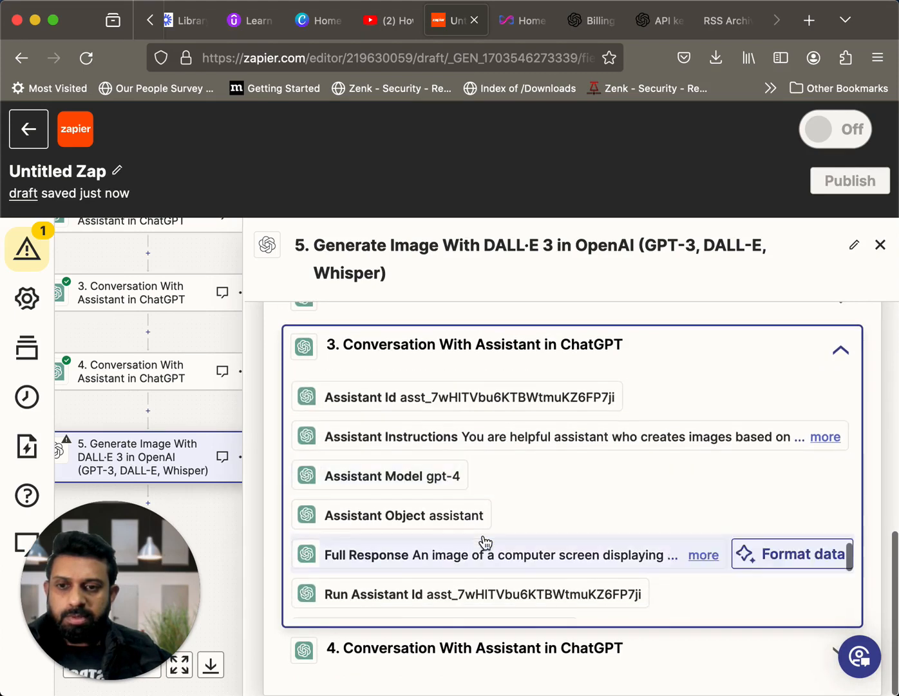
pyautogui.scroll(-1, 484, 543)
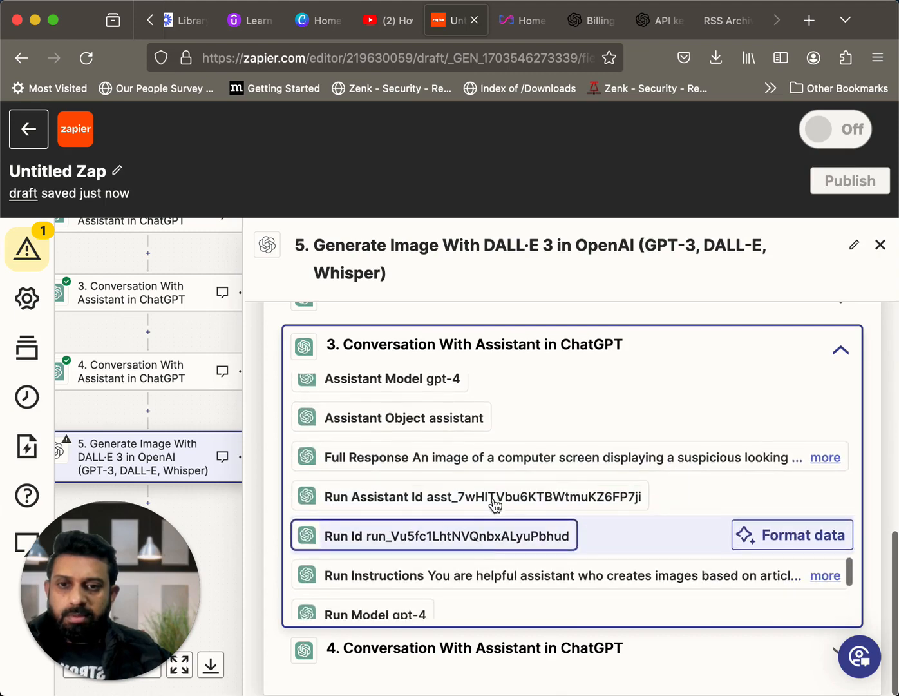
pyautogui.click(407, 471)
pyautogui.scroll(-3, 609, 538)
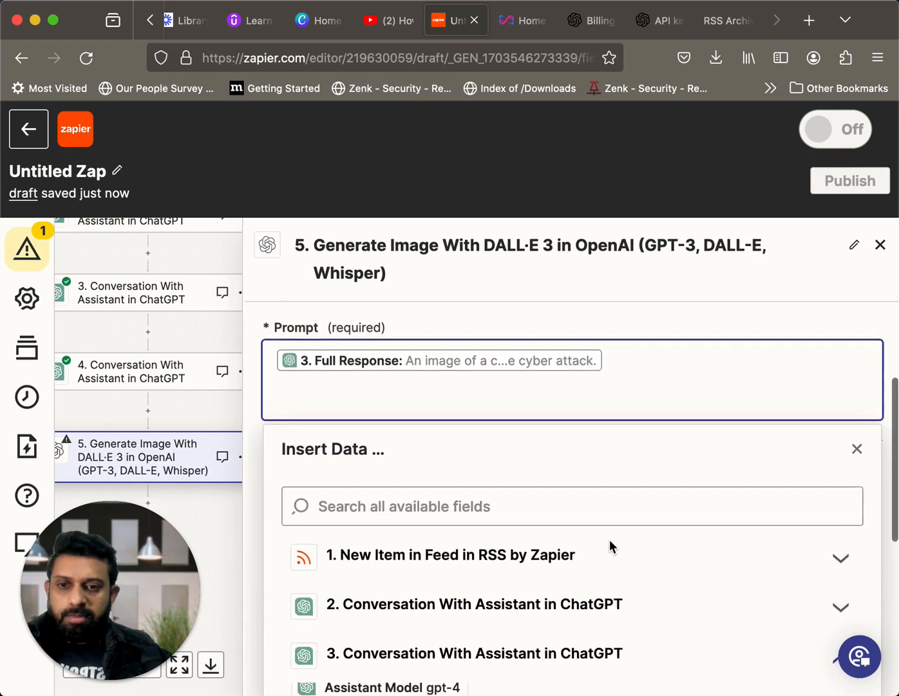
pyautogui.scroll(-2, 558, 504)
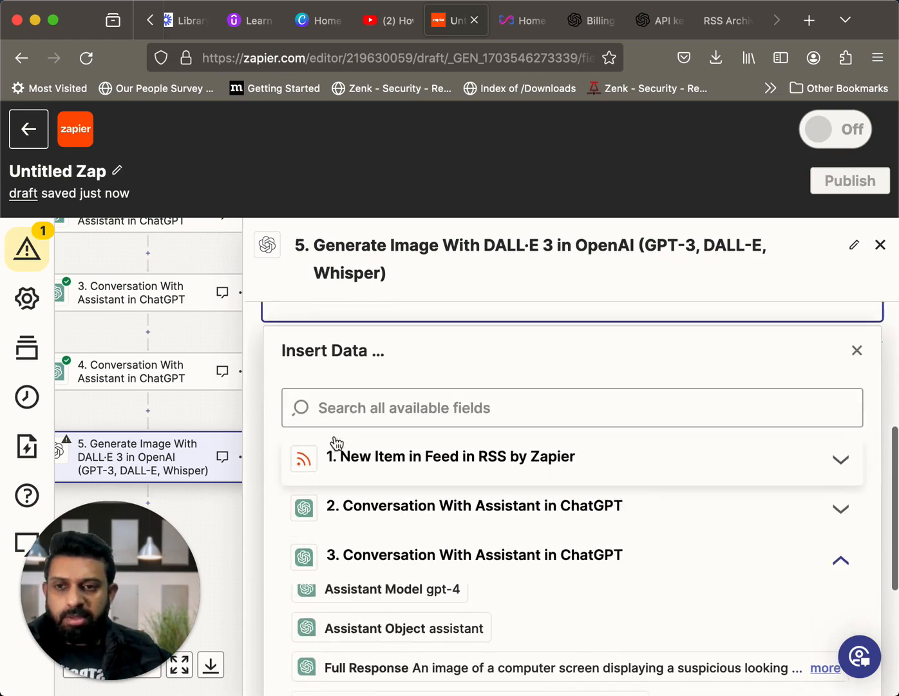
pyautogui.click(212, 333)
# Set the image quality of the DALL·E 3 step to hd
pyautogui.scroll(-2, 449, 430)
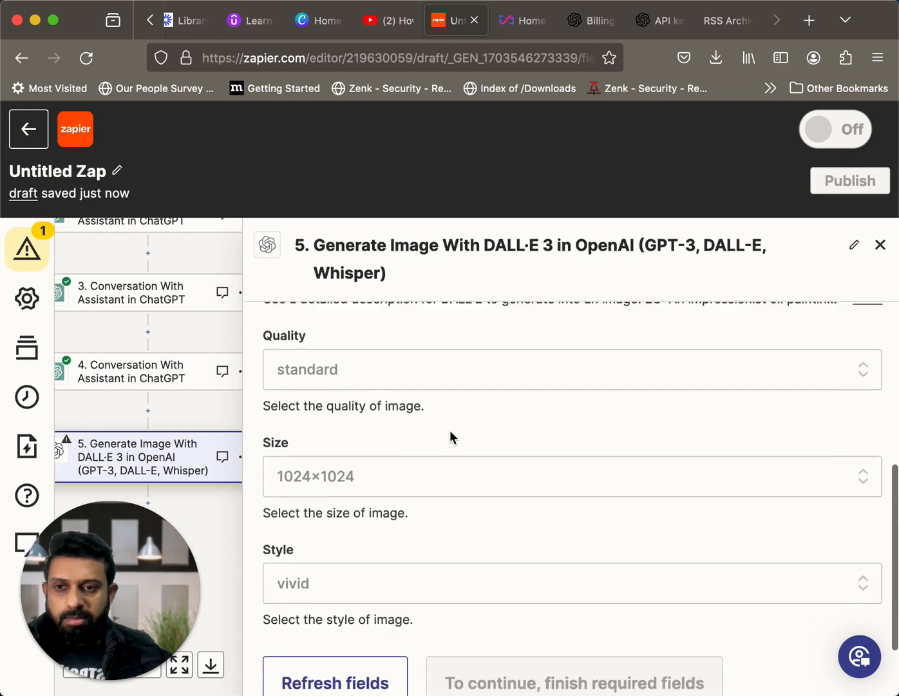
pyautogui.scroll(-2, 458, 378)
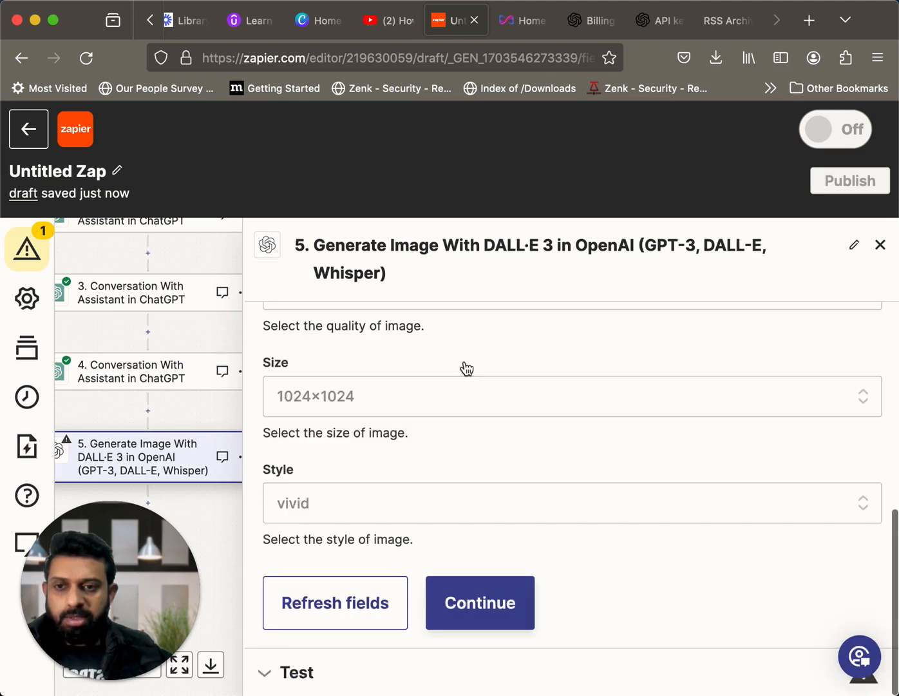
pyautogui.scroll(2, 467, 369)
pyautogui.click(455, 389)
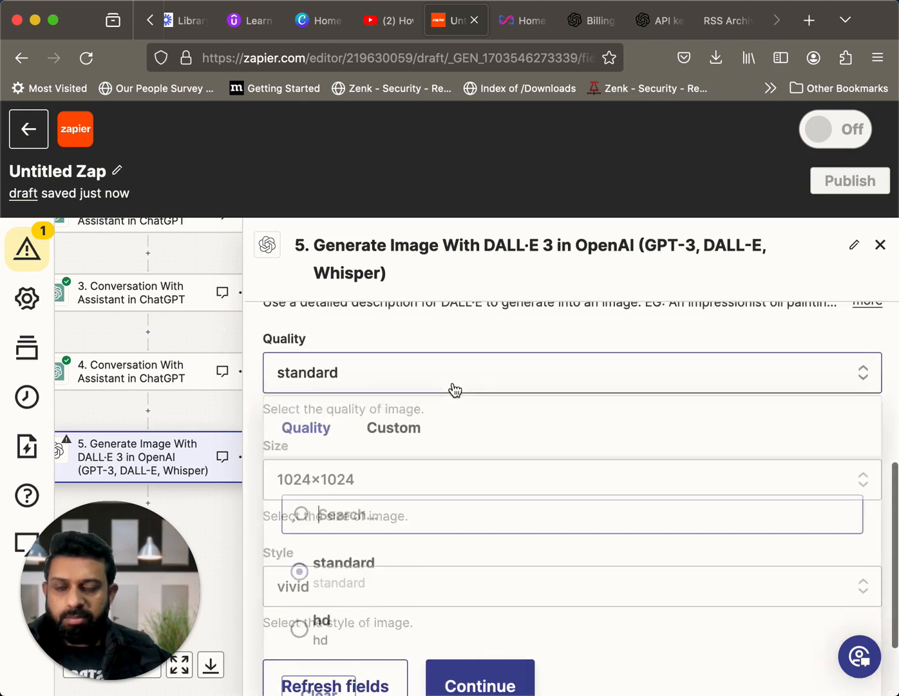
pyautogui.click(302, 638)
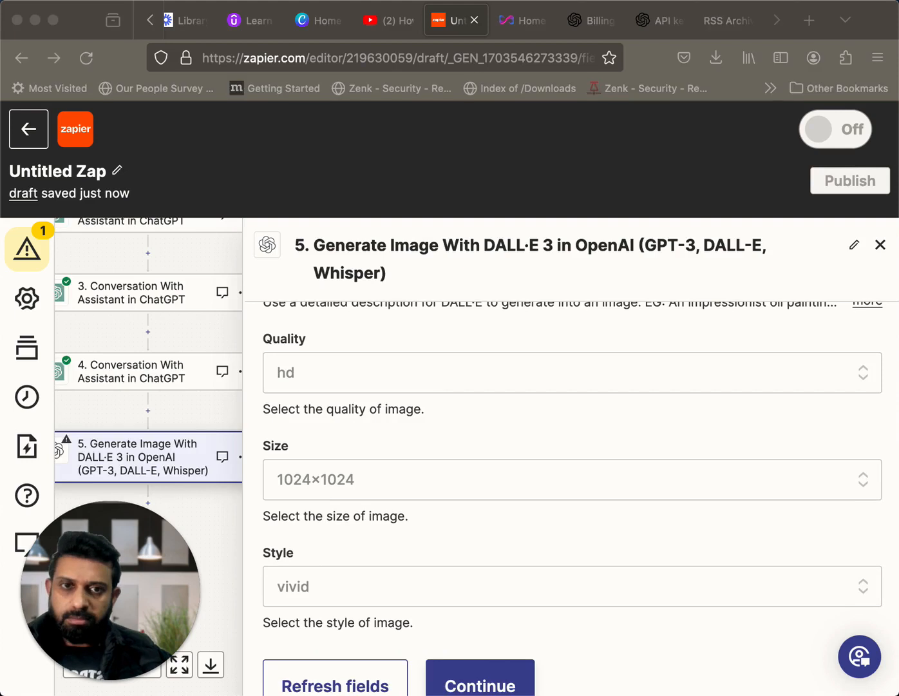
# Search the DALL·E 3 step's image size options for 512×512 and clear the search
pyautogui.click(441, 481)
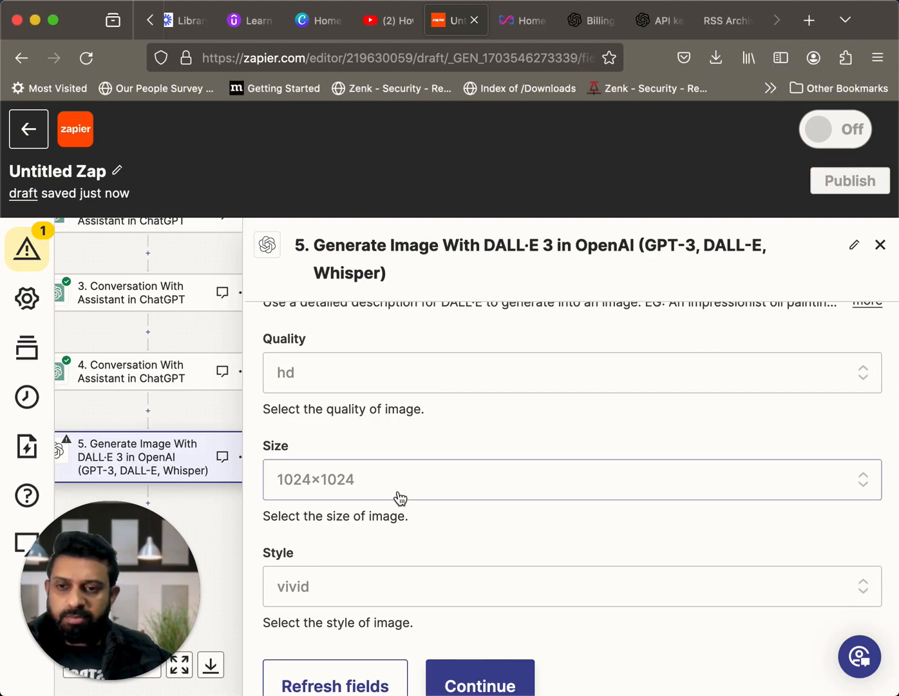
pyautogui.scroll(-2, 400, 499)
pyautogui.click(380, 400)
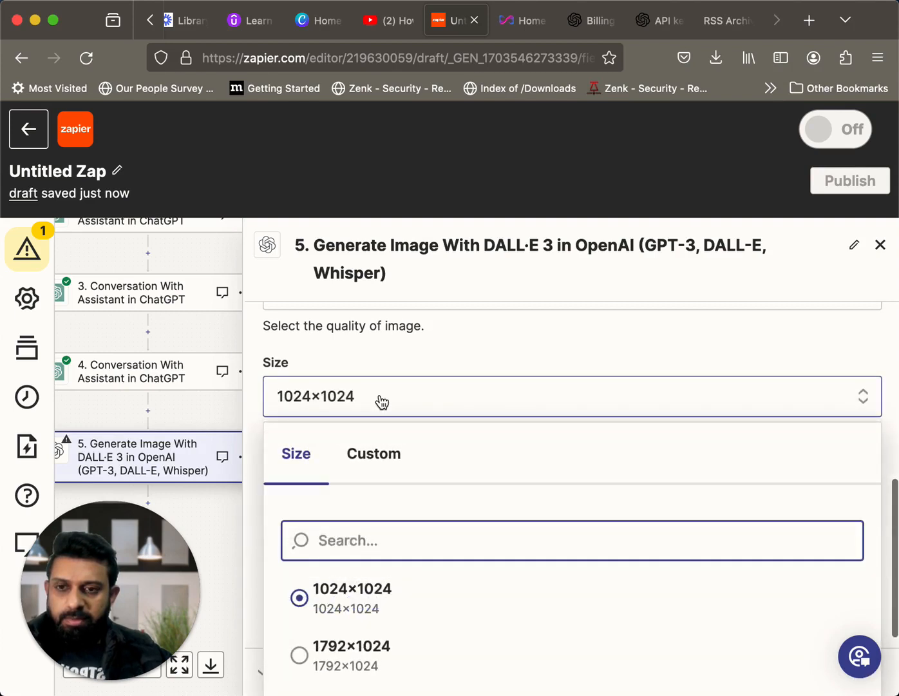
pyautogui.scroll(-3, 382, 552)
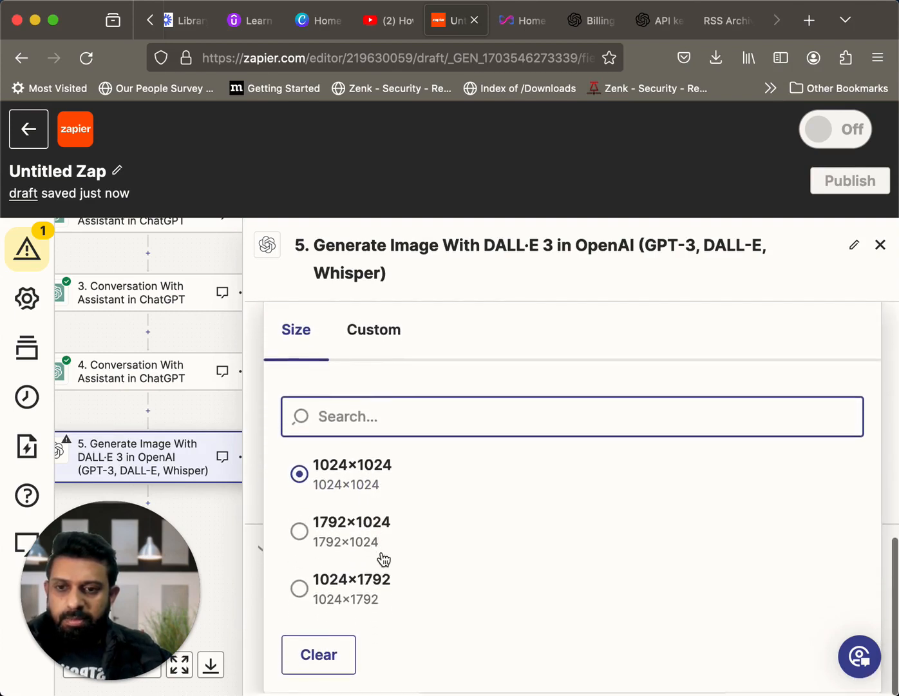
pyautogui.write('512x')
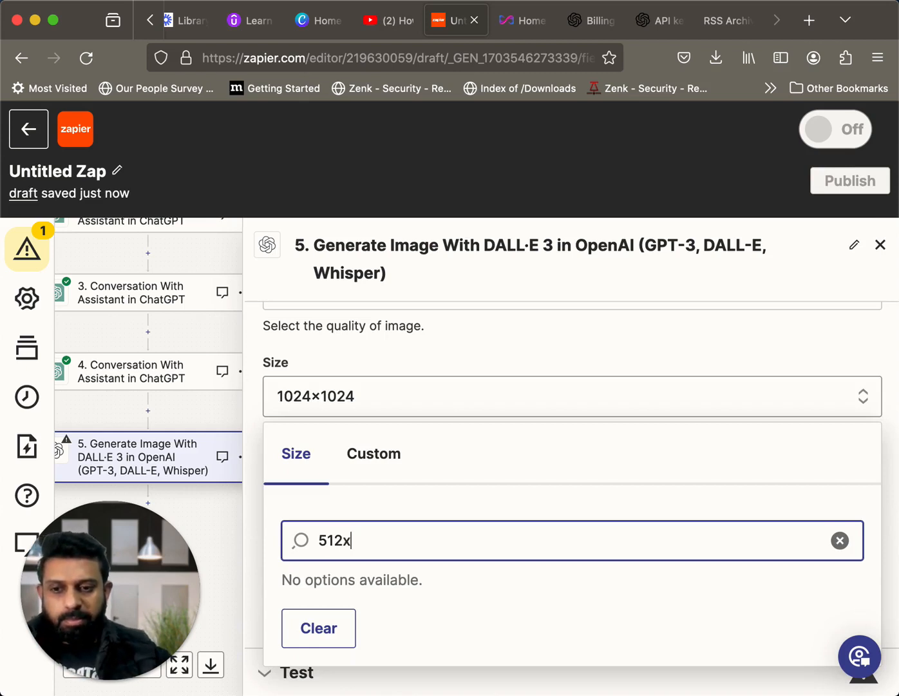
pyautogui.write('512')
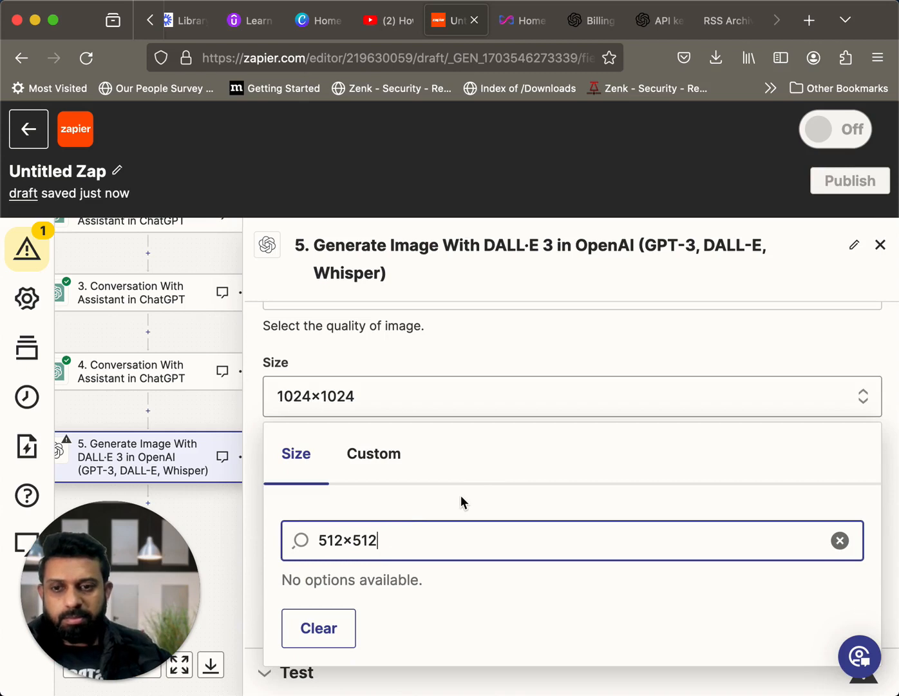
pyautogui.click(418, 509)
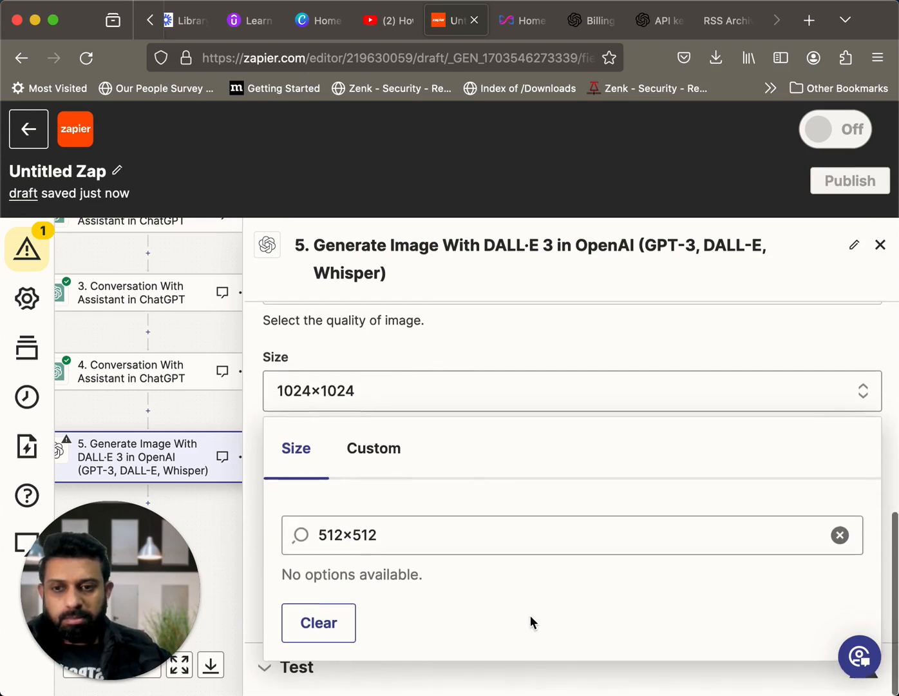
pyautogui.scroll(2, 531, 616)
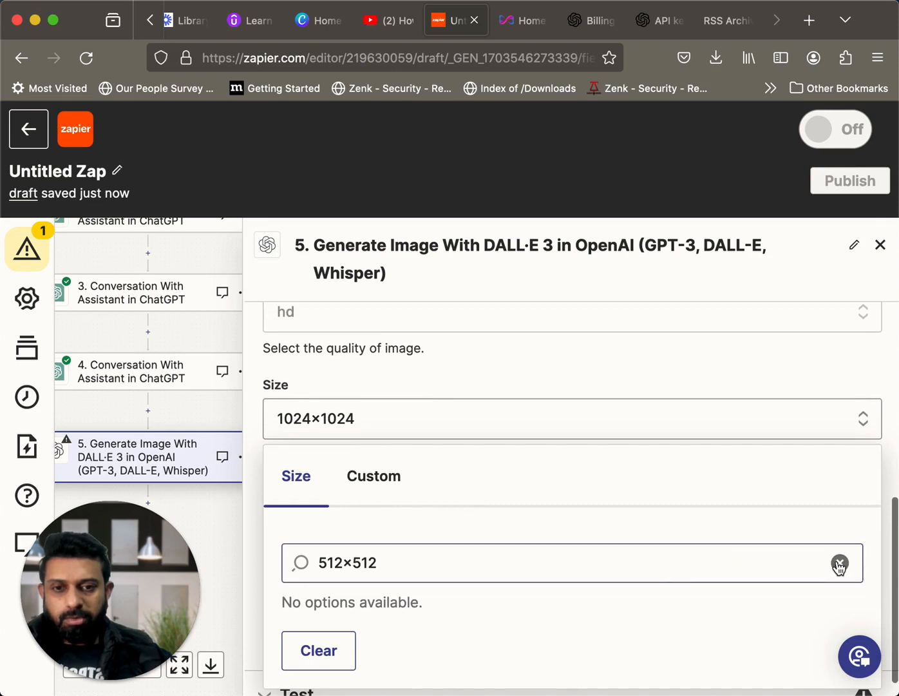
pyautogui.click(841, 563)
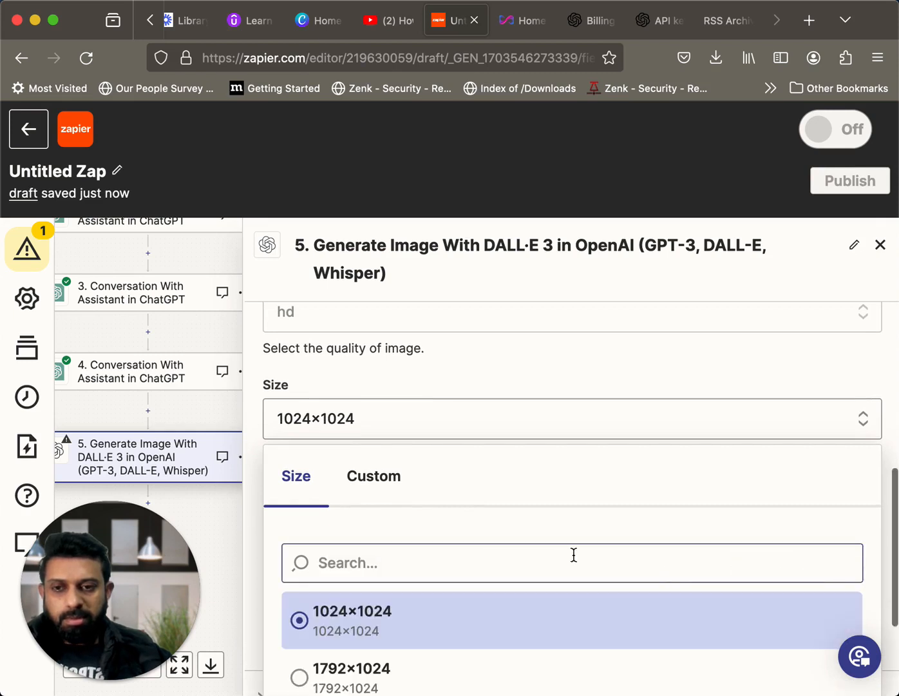
# Set the image size of the DALL·E 3 step to 1024×1024
pyautogui.scroll(-4, 535, 556)
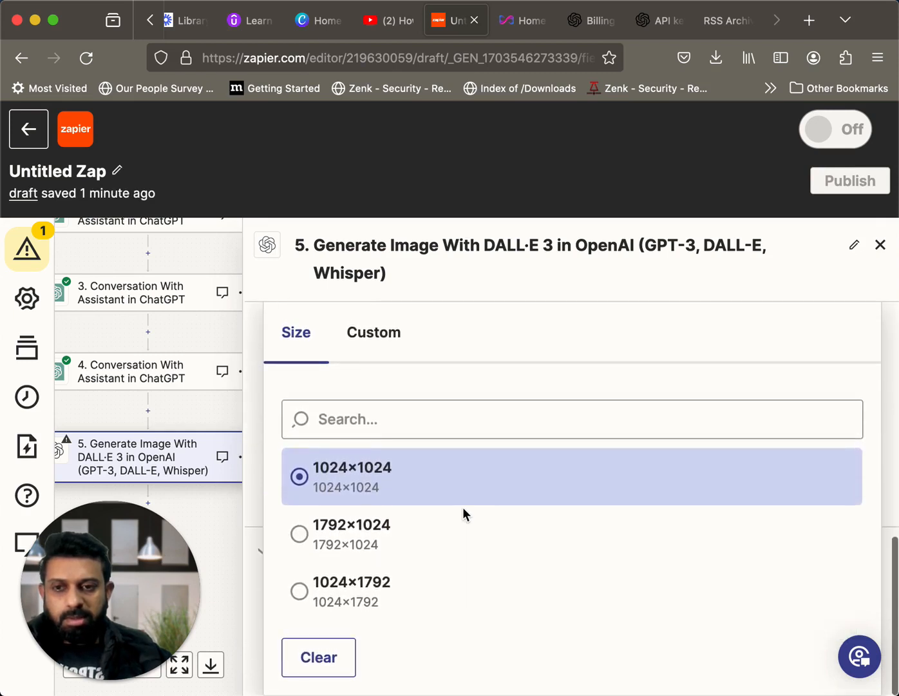
pyautogui.scroll(3, 463, 508)
pyautogui.scroll(-1, 463, 508)
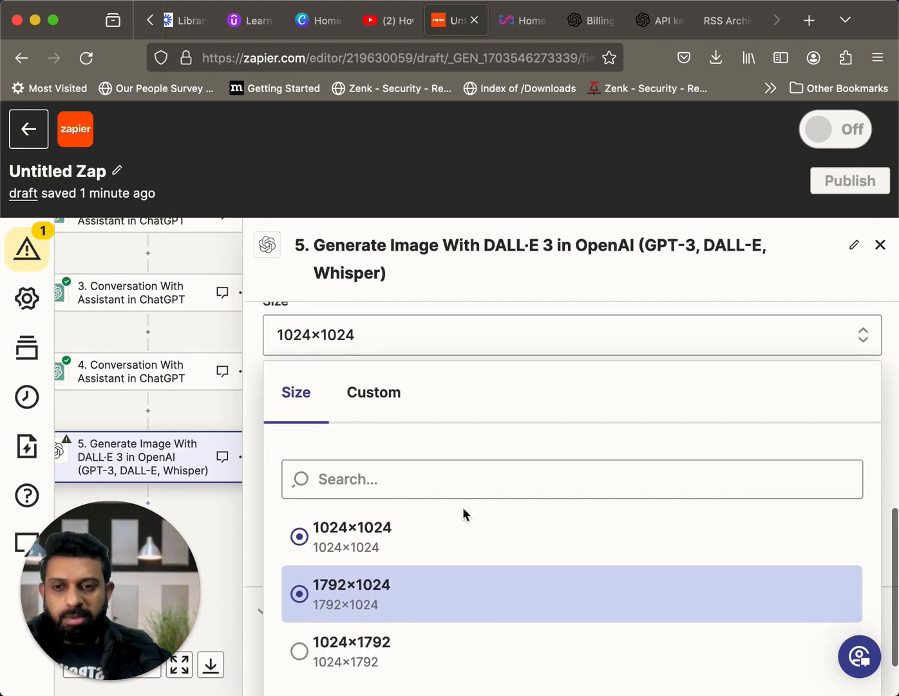
pyautogui.scroll(-2, 462, 507)
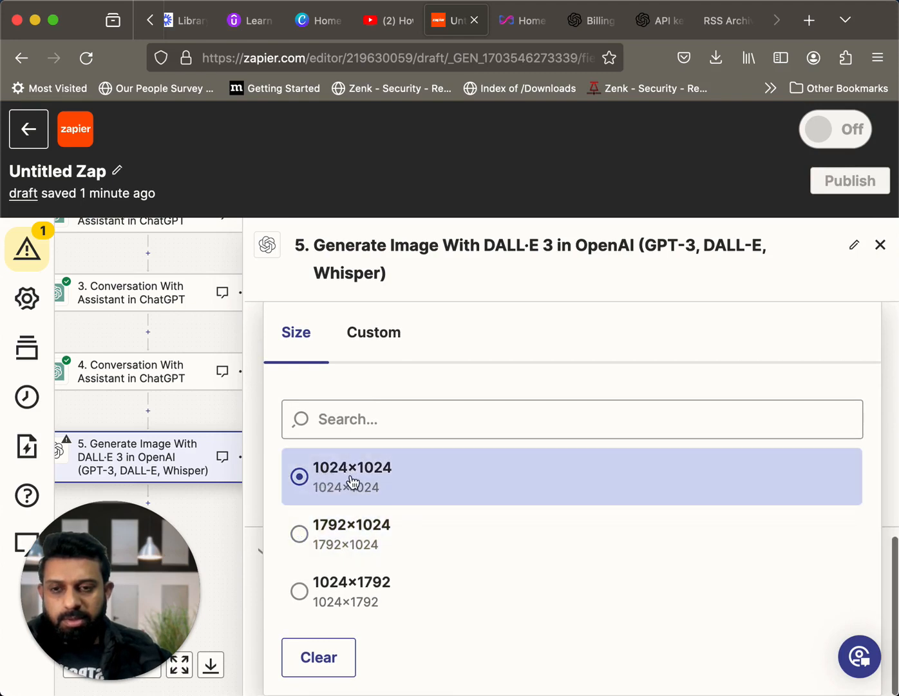
pyautogui.click(351, 482)
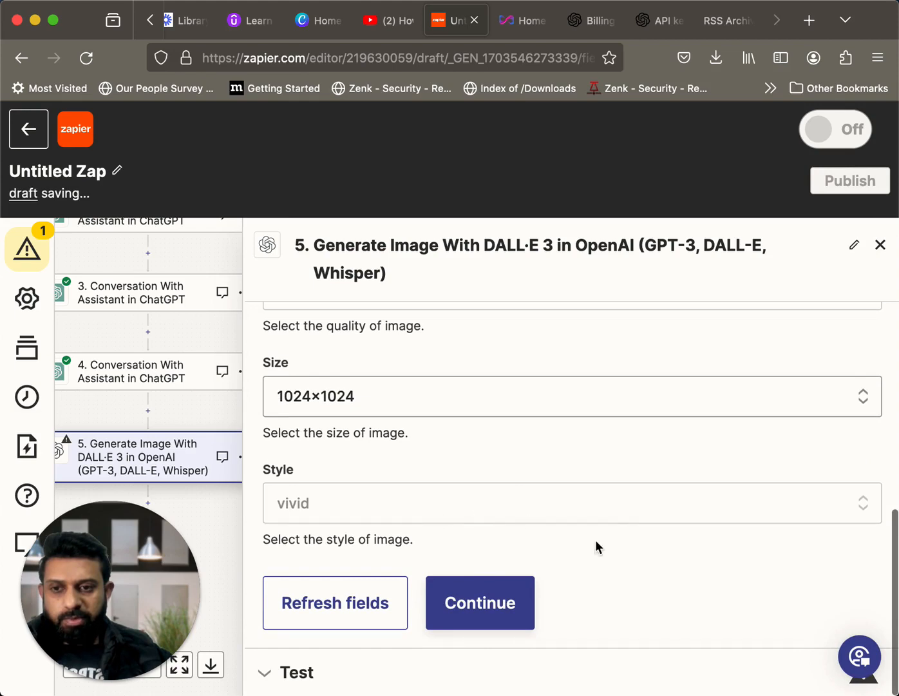
# Finish step 5's action settings and run a test of the DALL·E 3 image generation
pyautogui.click(515, 608)
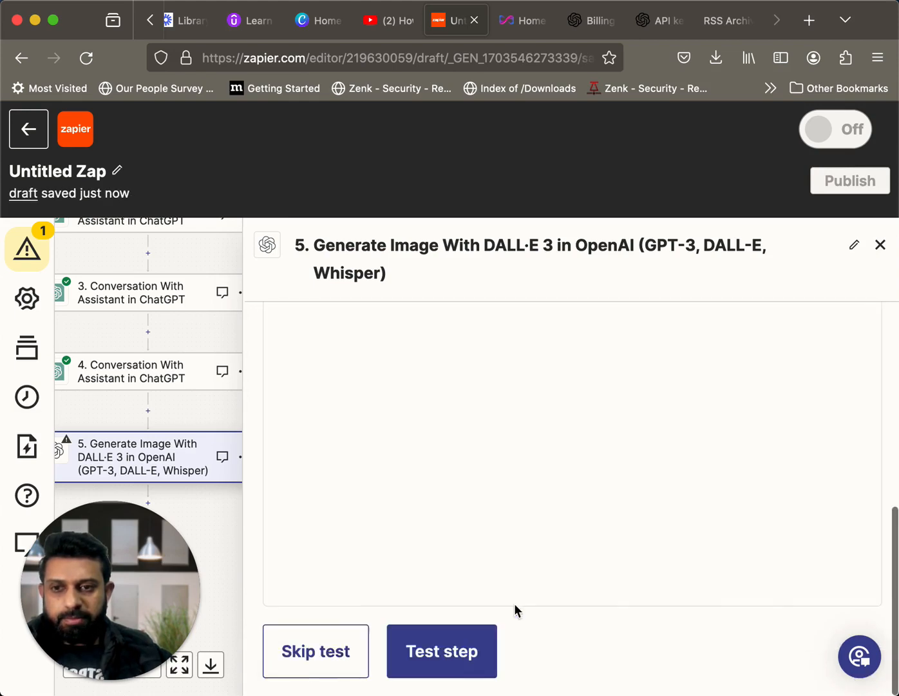
pyautogui.scroll(-4, 610, 589)
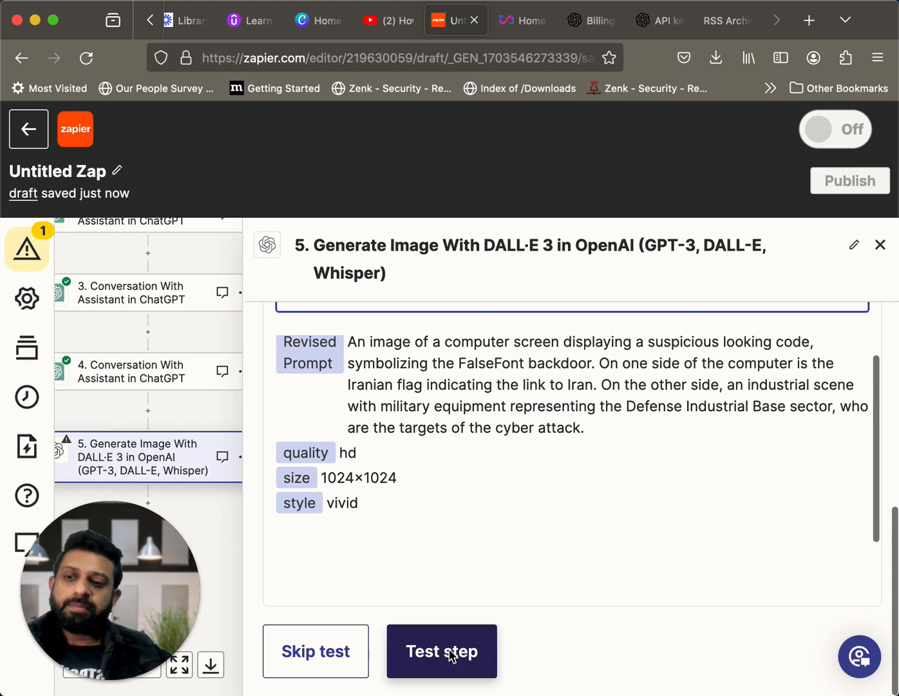
pyautogui.click(450, 653)
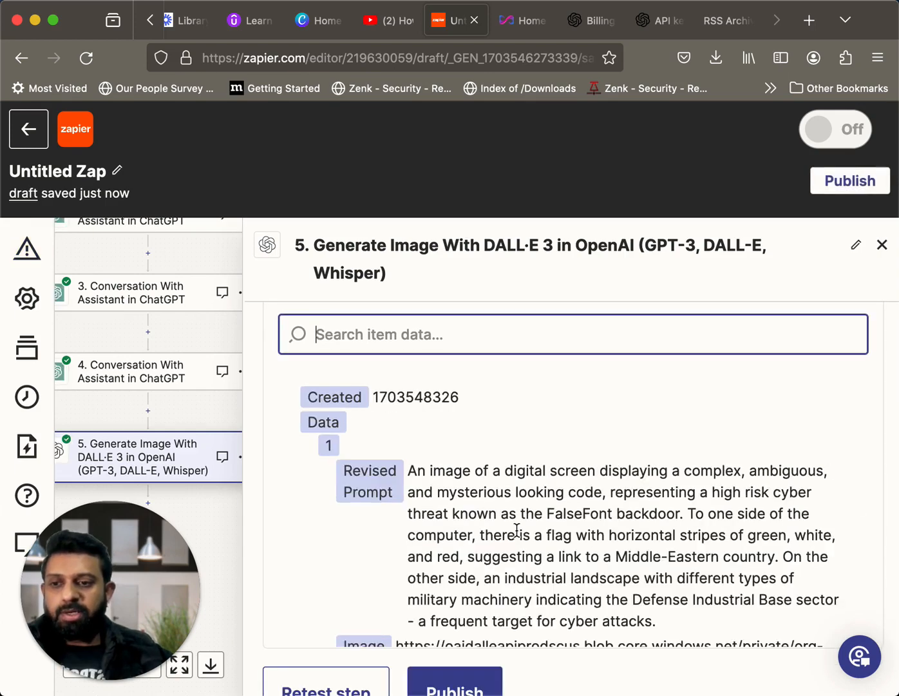
# Open the test result's Image URL in a new tab, examine the generated picture and return to the Zap
pyautogui.scroll(-5, 611, 540)
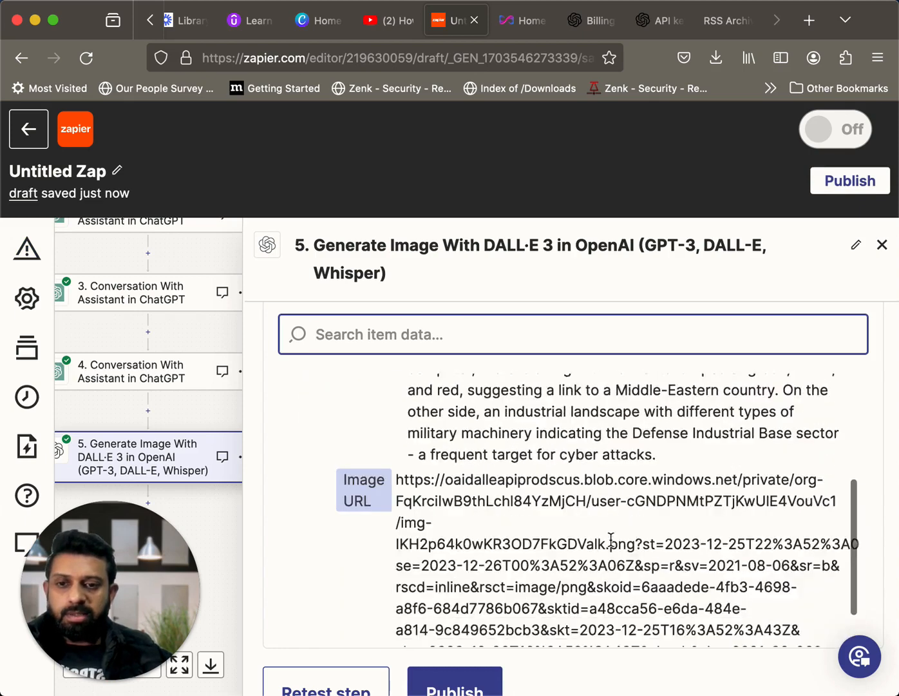
pyautogui.scroll(-2, 580, 519)
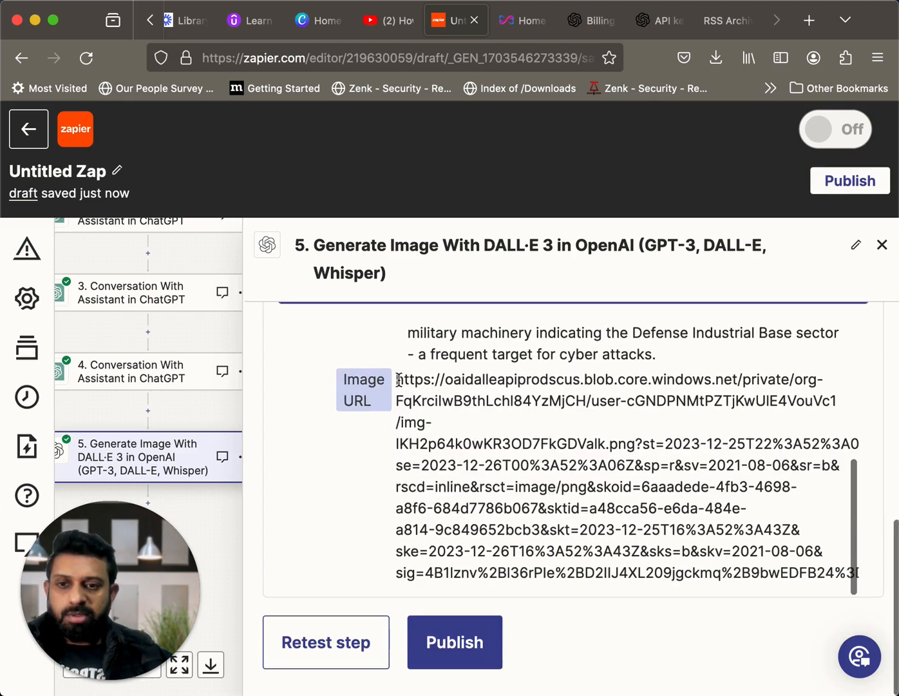
pyautogui.moveTo(398, 380); pyautogui.dragTo(486, 445)
pyautogui.moveTo(608, 547); pyautogui.dragTo(836, 572)
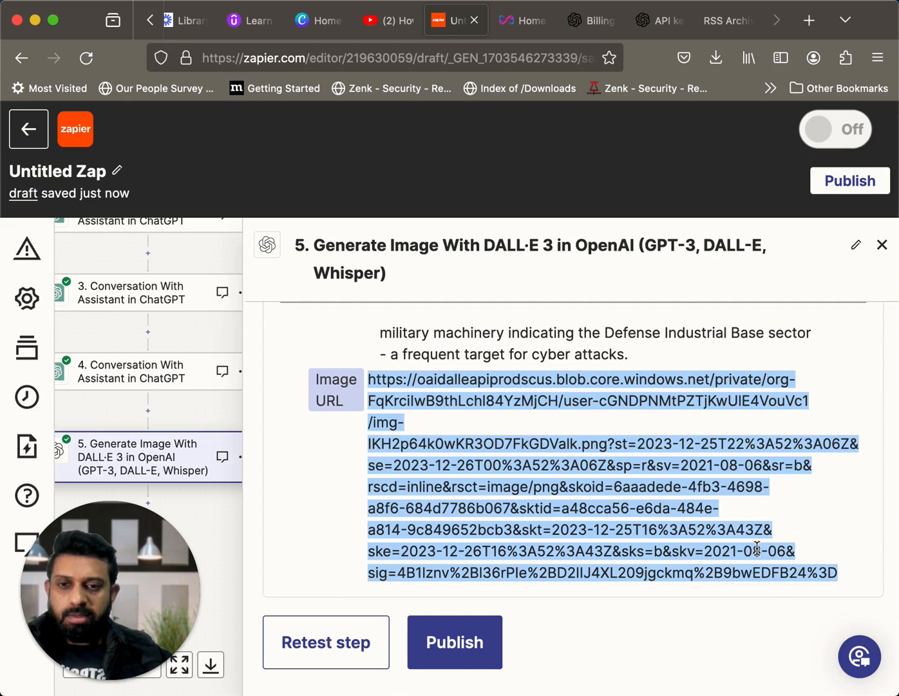
pyautogui.rightClick(679, 488)
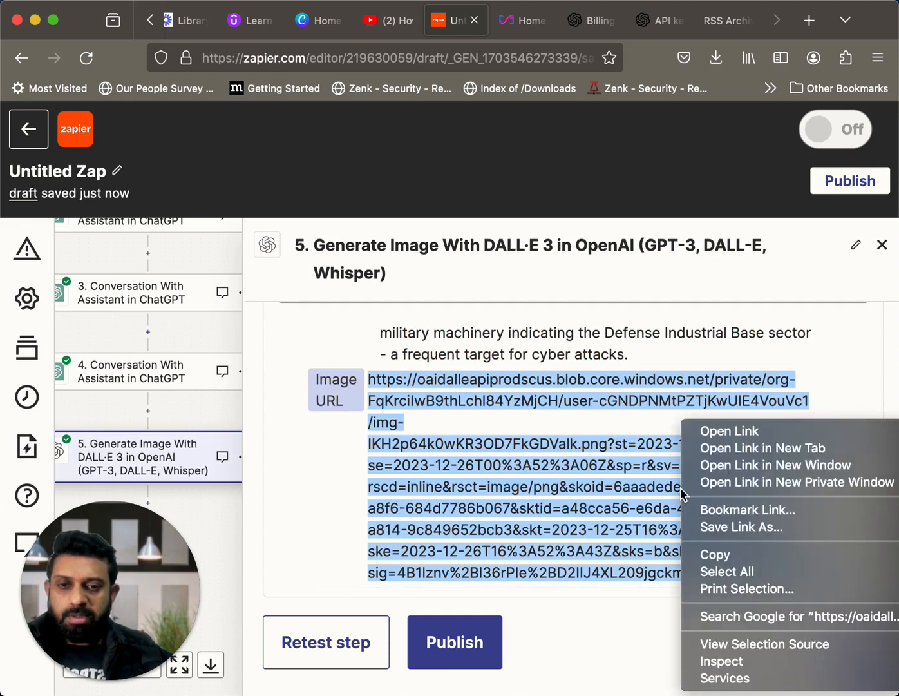
pyautogui.click(721, 454)
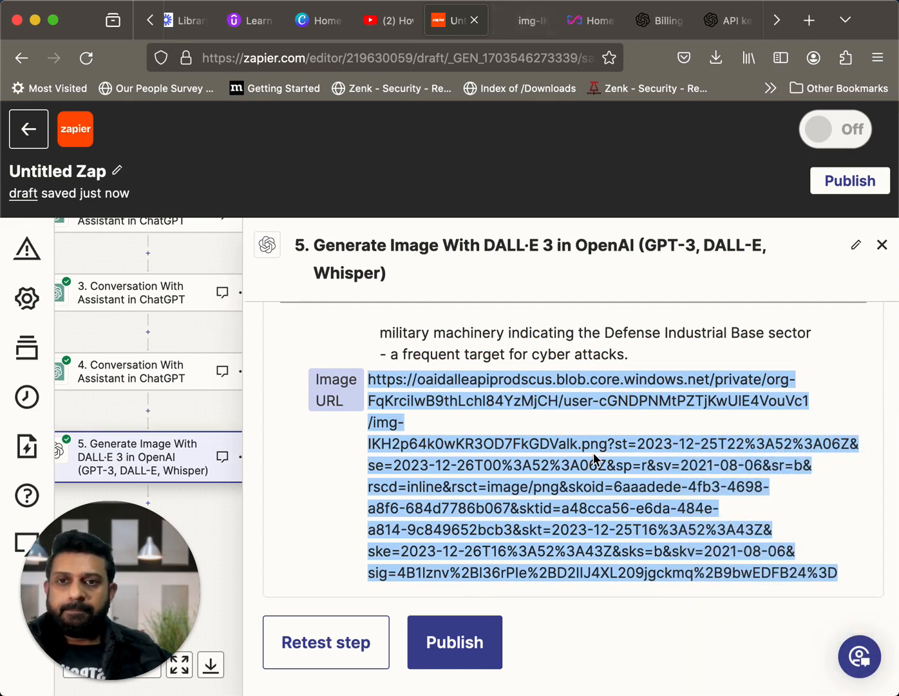
pyautogui.click(513, 17)
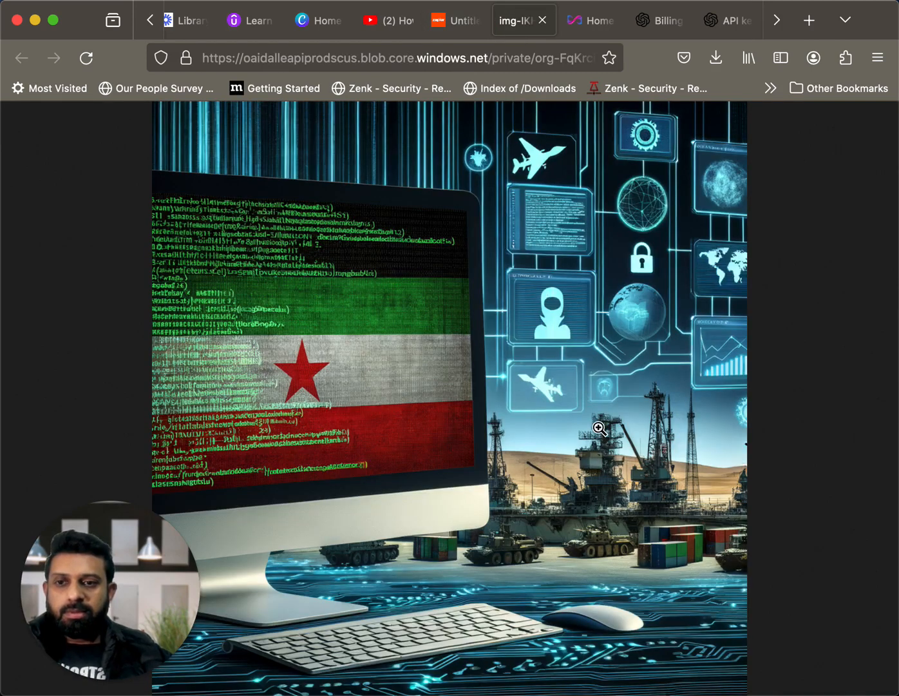
pyautogui.moveTo(173, 585)
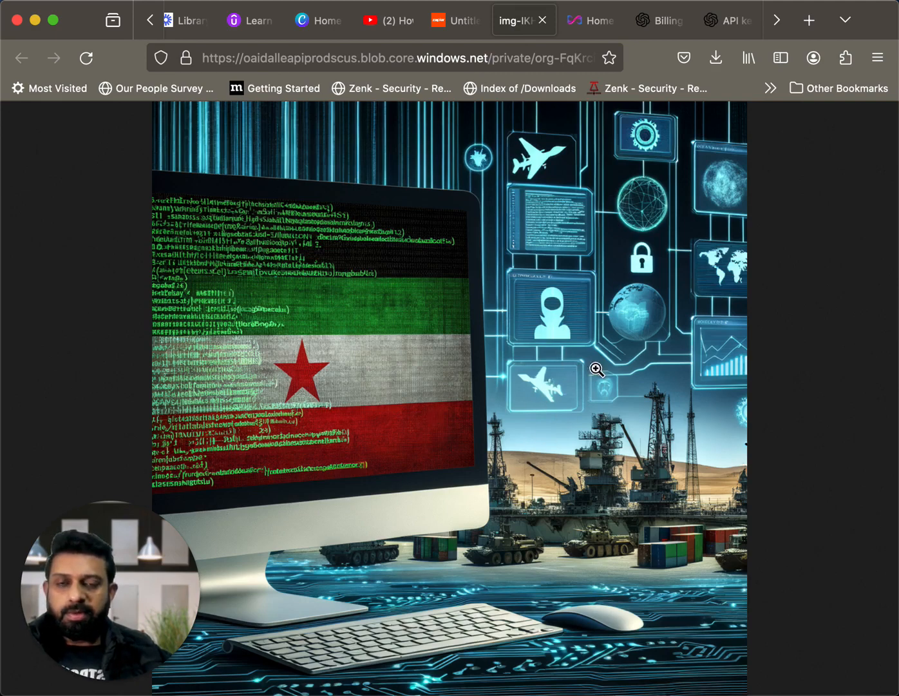
pyautogui.click(457, 29)
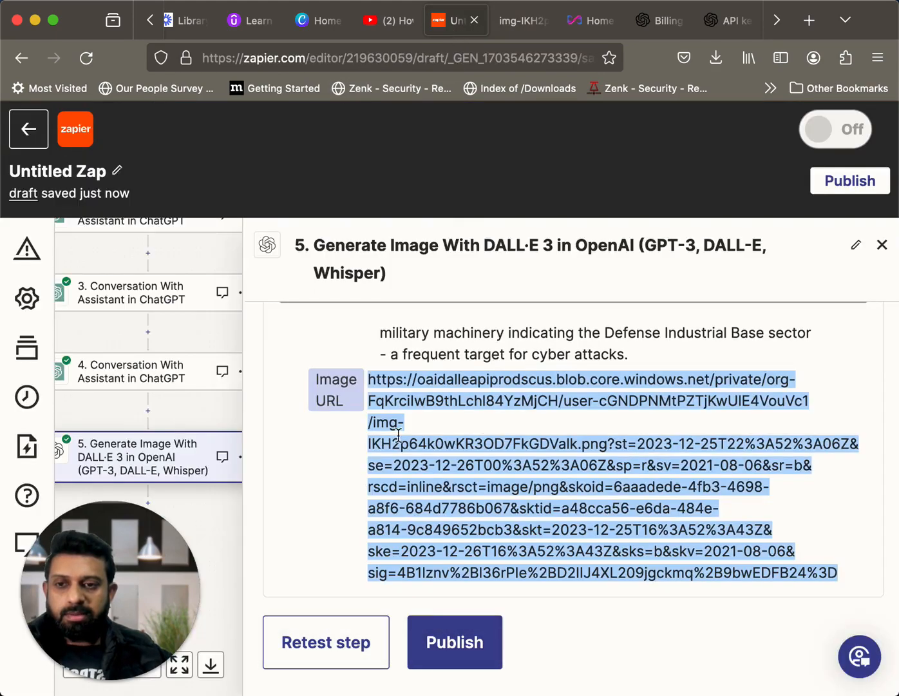
# Add a sixth step after the DALL·E 3 step, using WordPress as its app
pyautogui.click(149, 504)
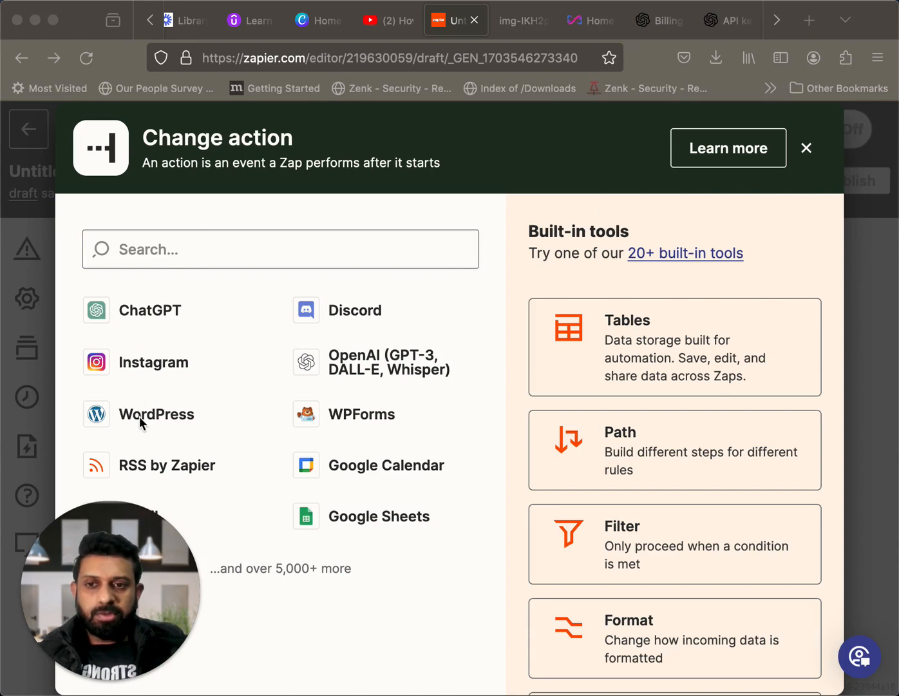
pyautogui.press('Escape')
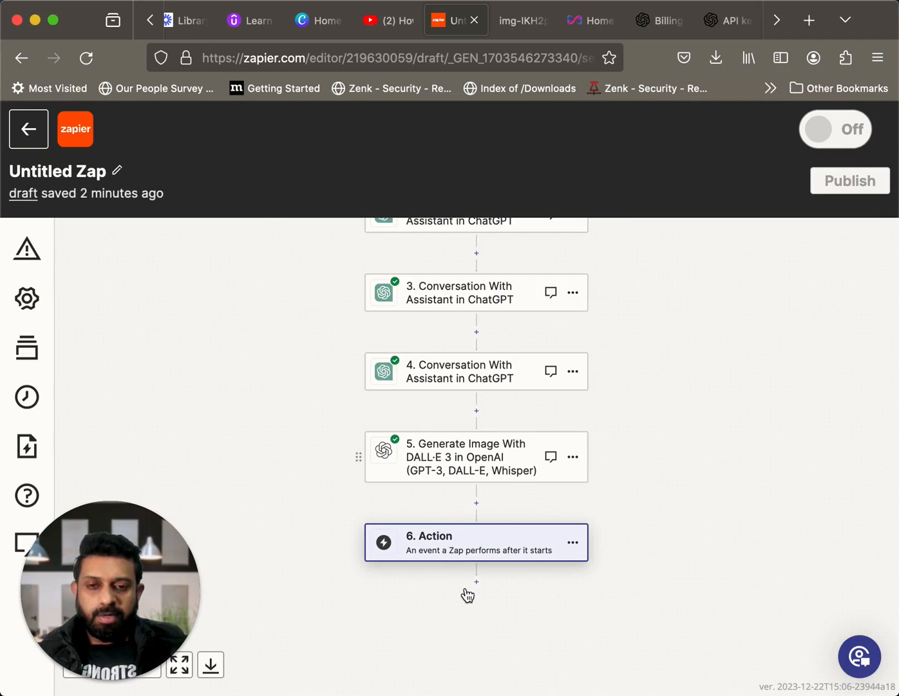
pyautogui.scroll(-1, 467, 588)
pyautogui.scroll(-1, 466, 588)
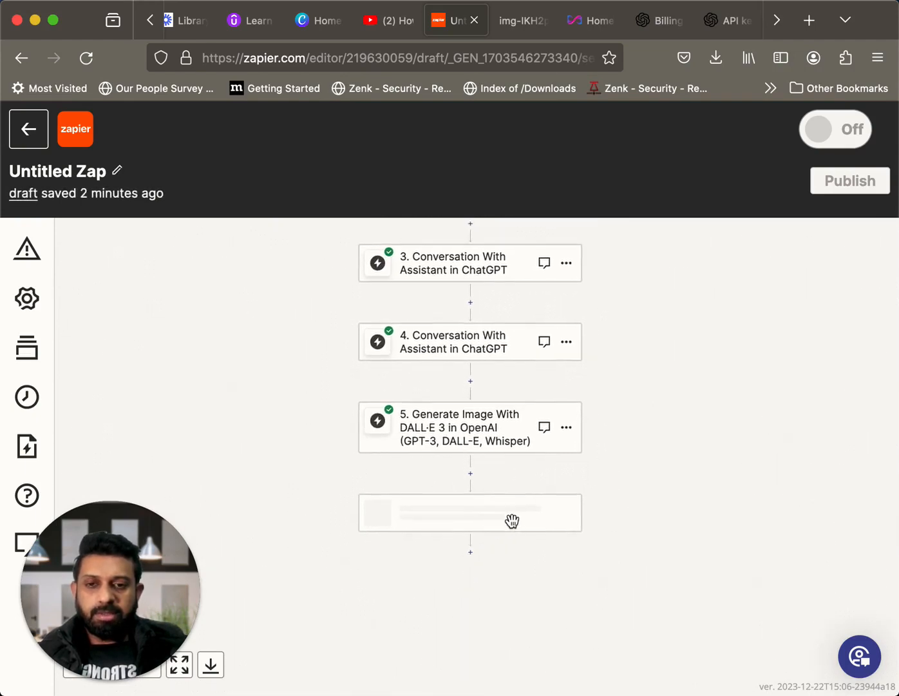
pyautogui.scroll(-1, 514, 522)
pyautogui.click(516, 524)
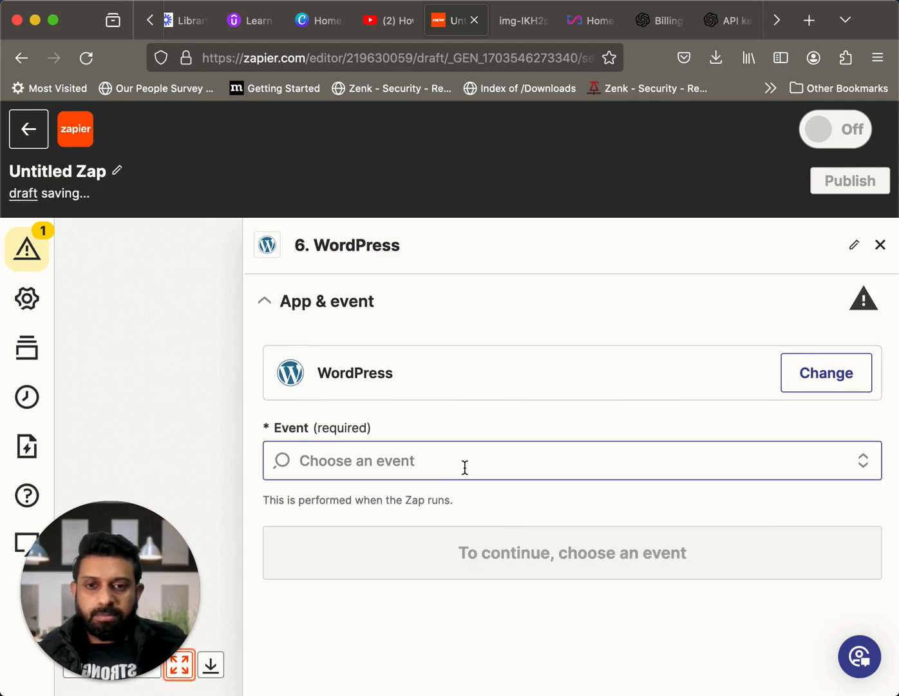
# Set step 6's event to Upload Media and accept the connected WordPress account to reach the action fields
pyautogui.click(492, 459)
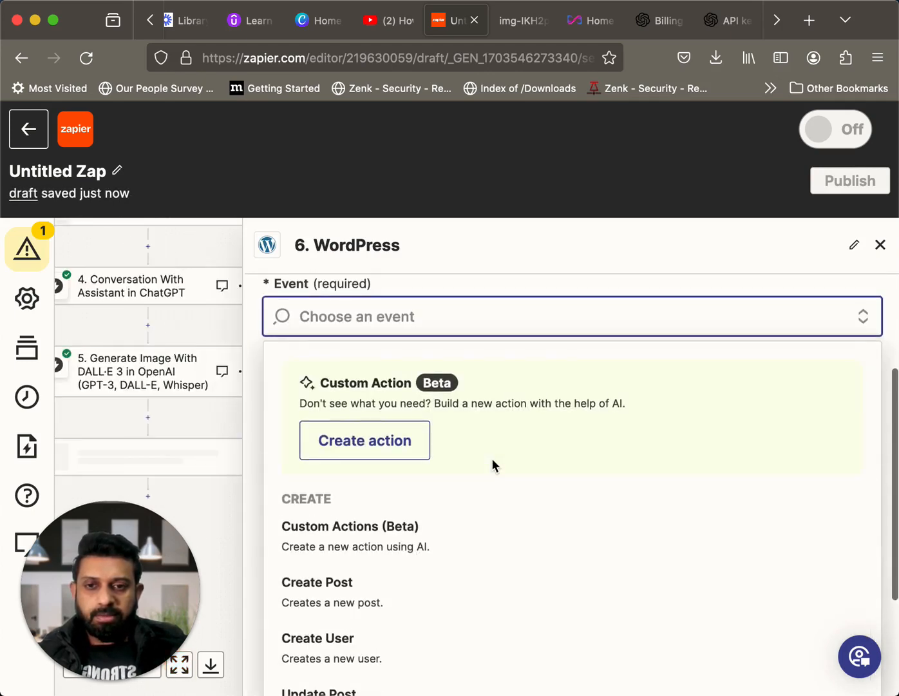
pyautogui.scroll(-2, 492, 459)
pyautogui.scroll(-3, 491, 458)
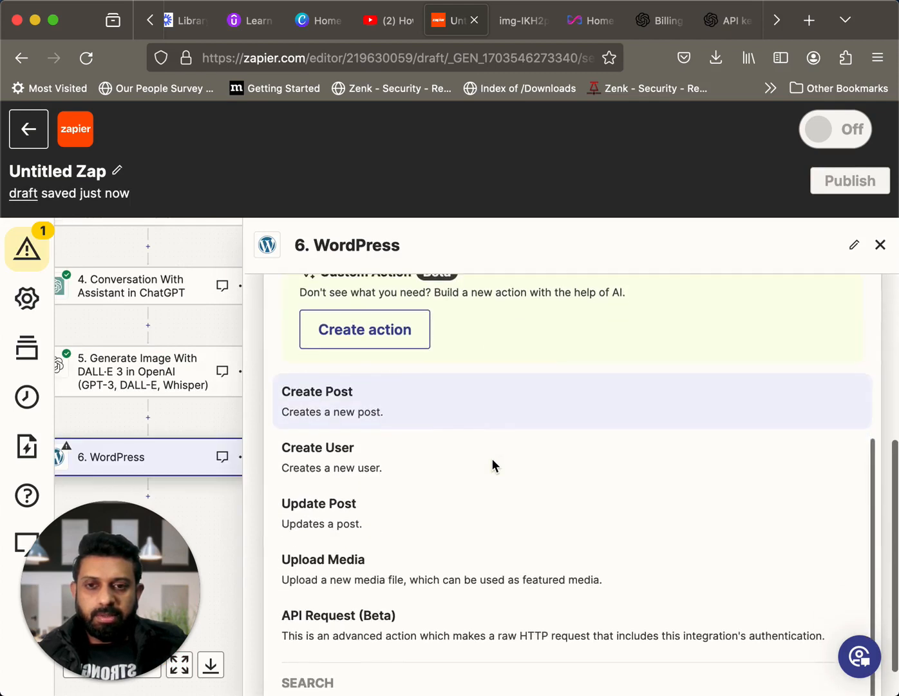
pyautogui.scroll(1, 493, 461)
pyautogui.scroll(-2, 493, 467)
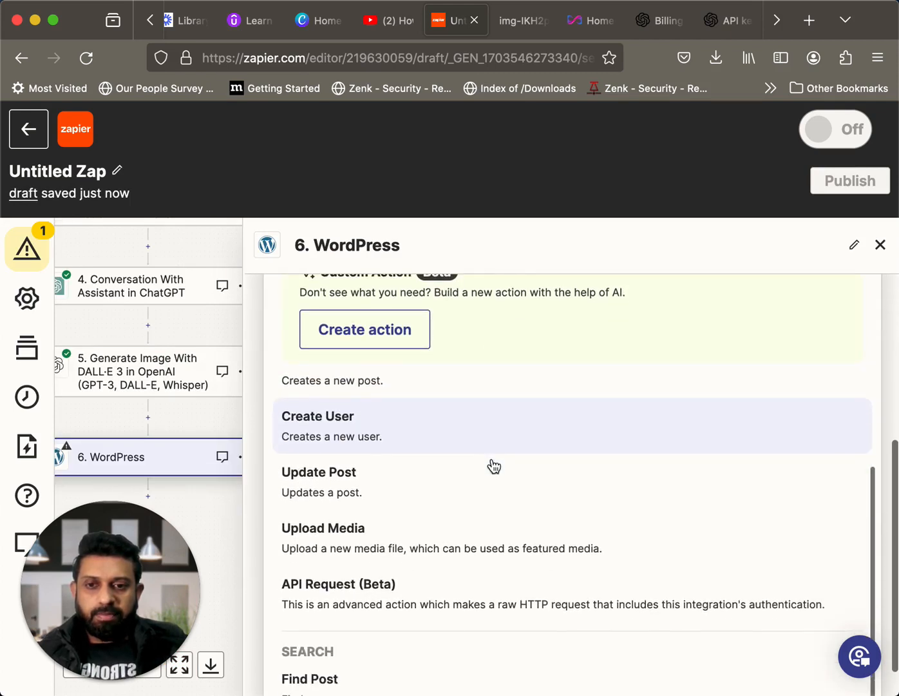
pyautogui.scroll(-1, 493, 466)
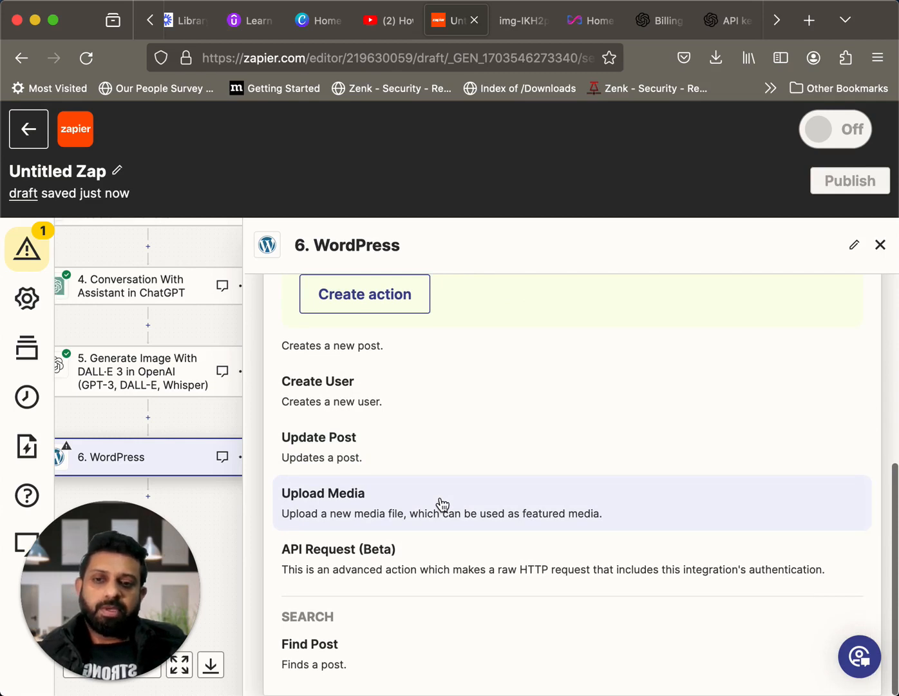
pyautogui.click(442, 503)
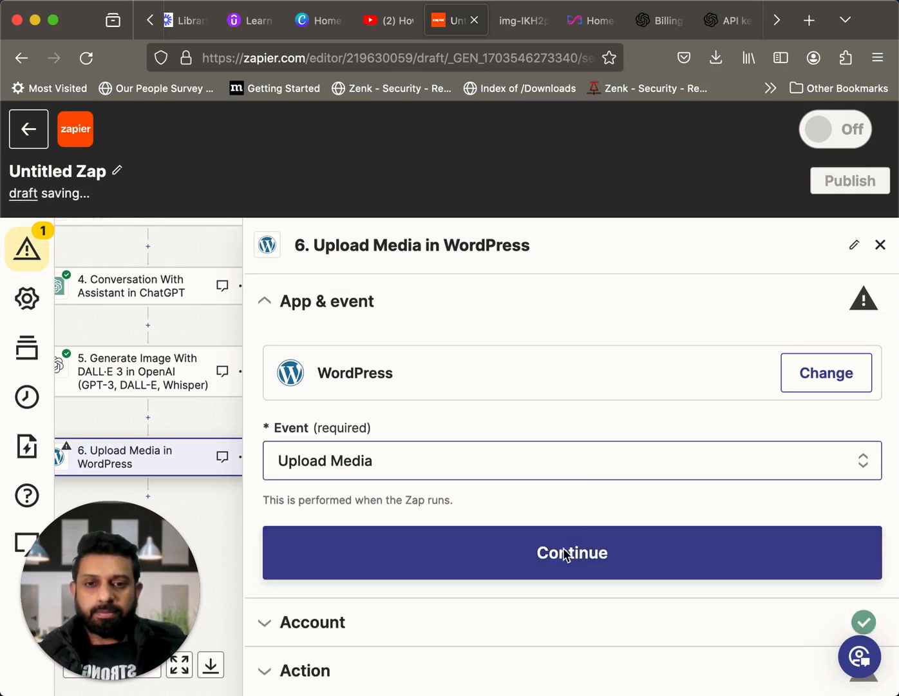
pyautogui.click(565, 556)
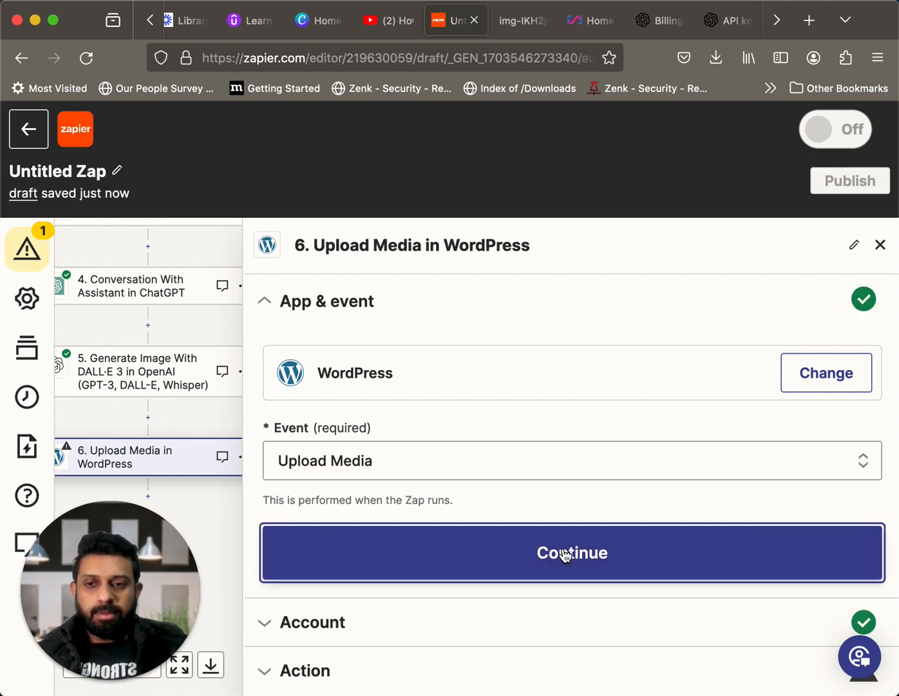
pyautogui.click(334, 575)
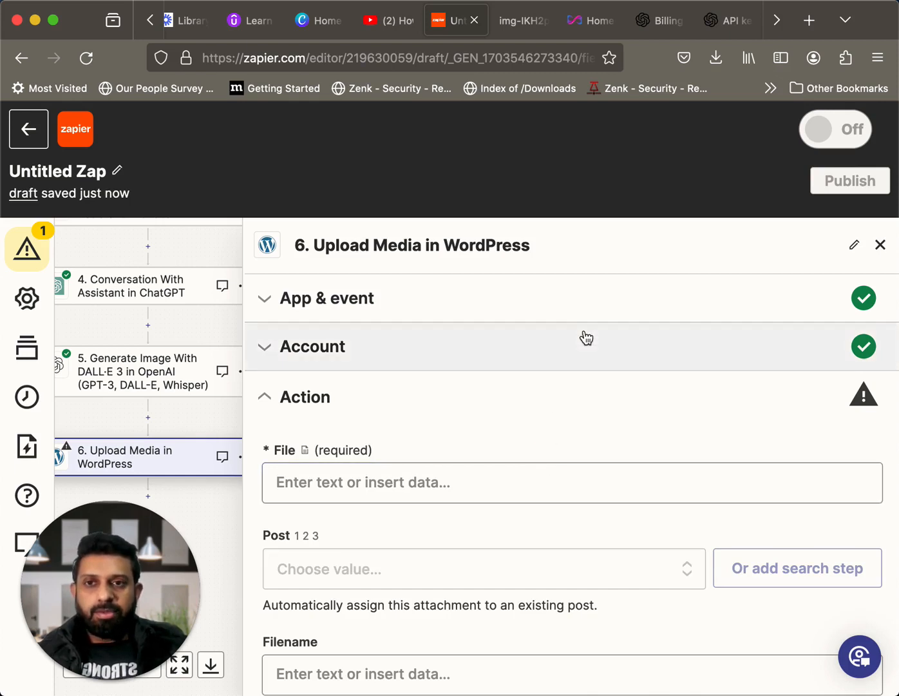
# Switch to the Infosecfeed WordPress admin and open its list of installed plugins
pyautogui.click(597, 20)
pyautogui.click(20, 118)
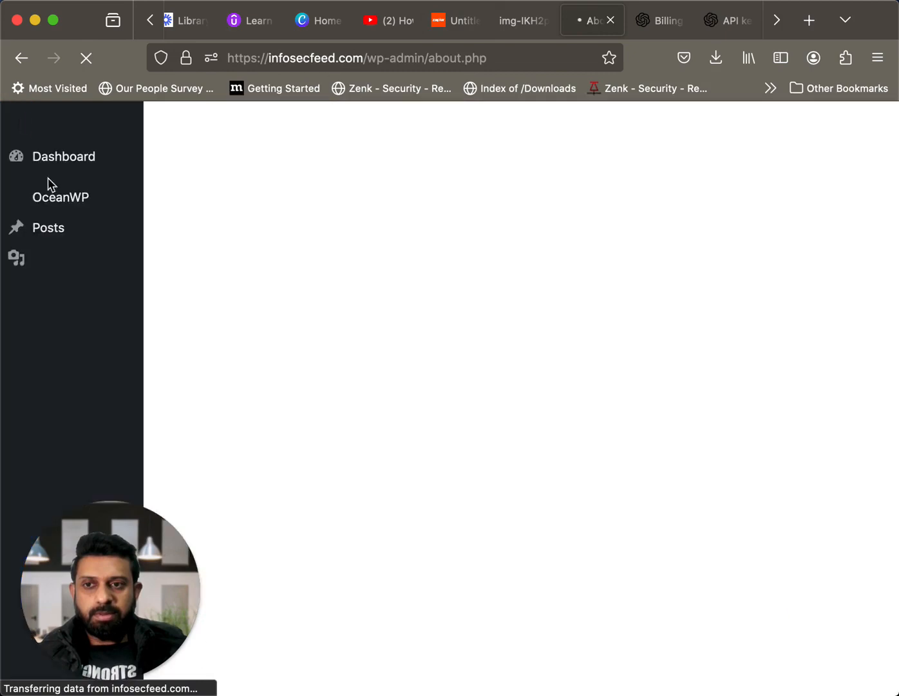
pyautogui.scroll(-2, 91, 421)
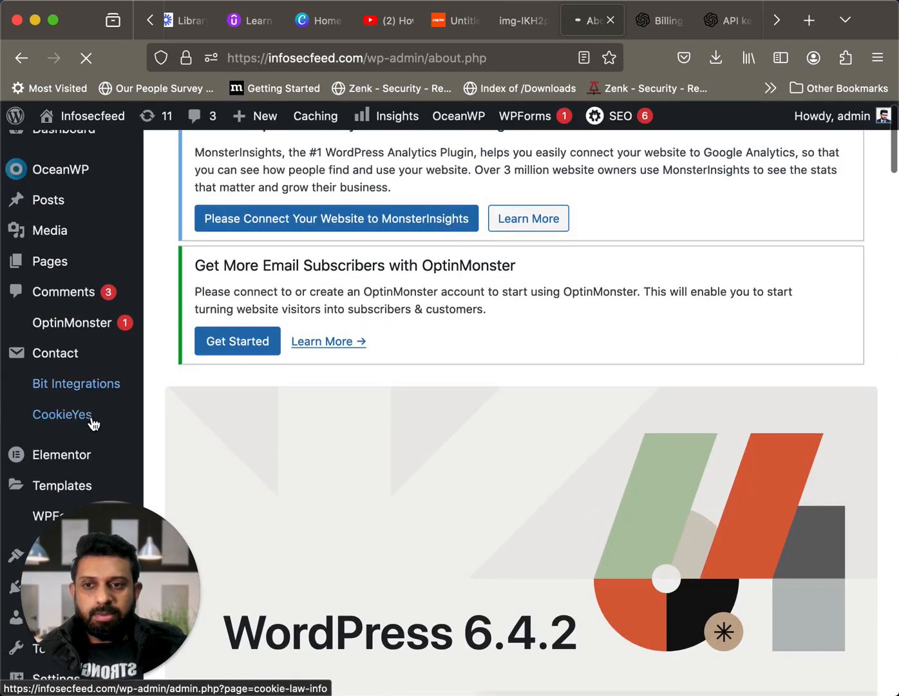
pyautogui.scroll(-5, 93, 423)
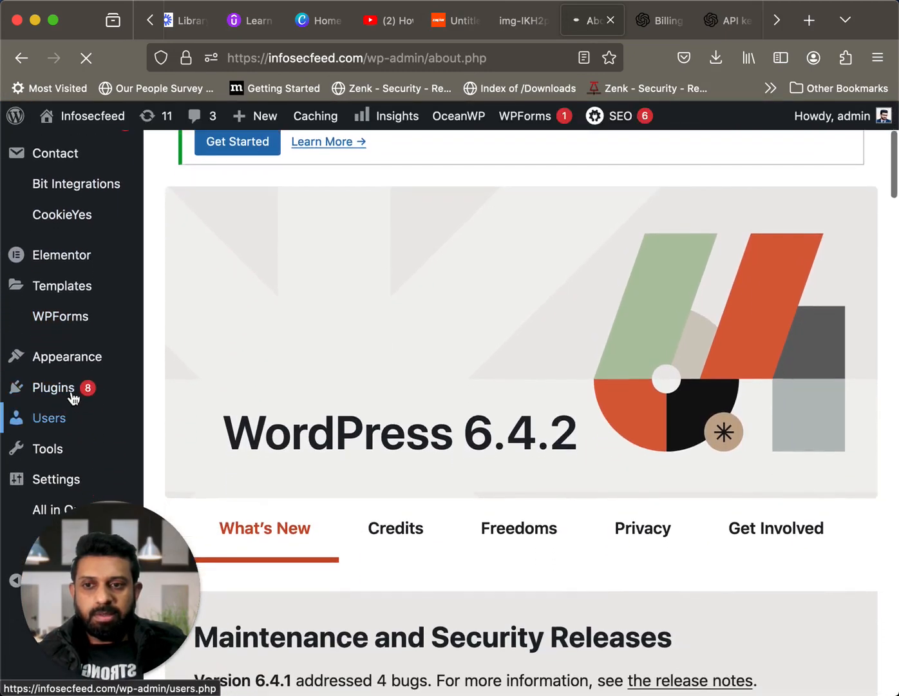
pyautogui.scroll(-8, 73, 398)
pyautogui.click(71, 398)
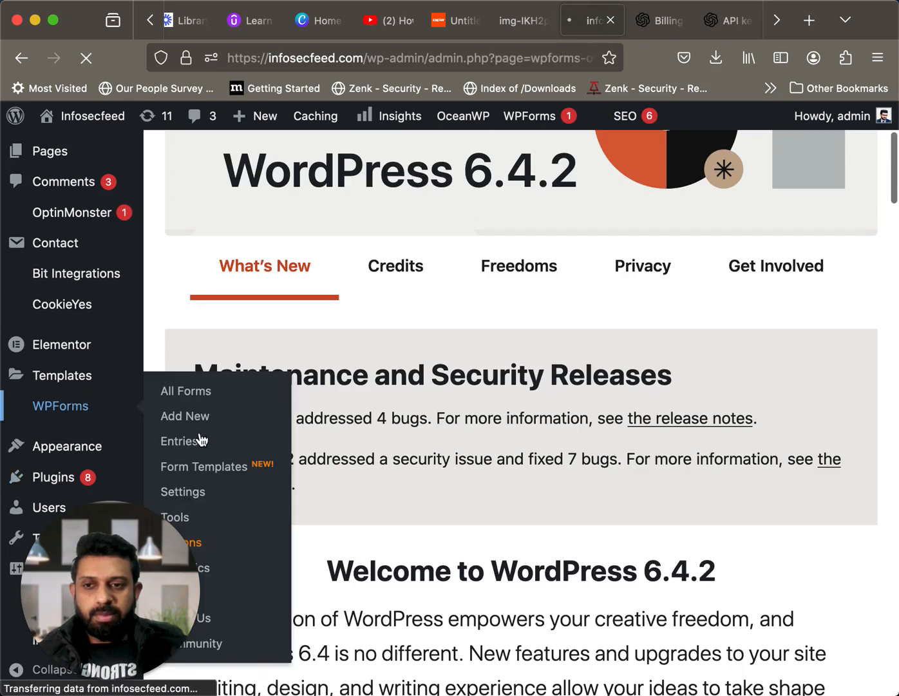
pyautogui.scroll(-4, 239, 464)
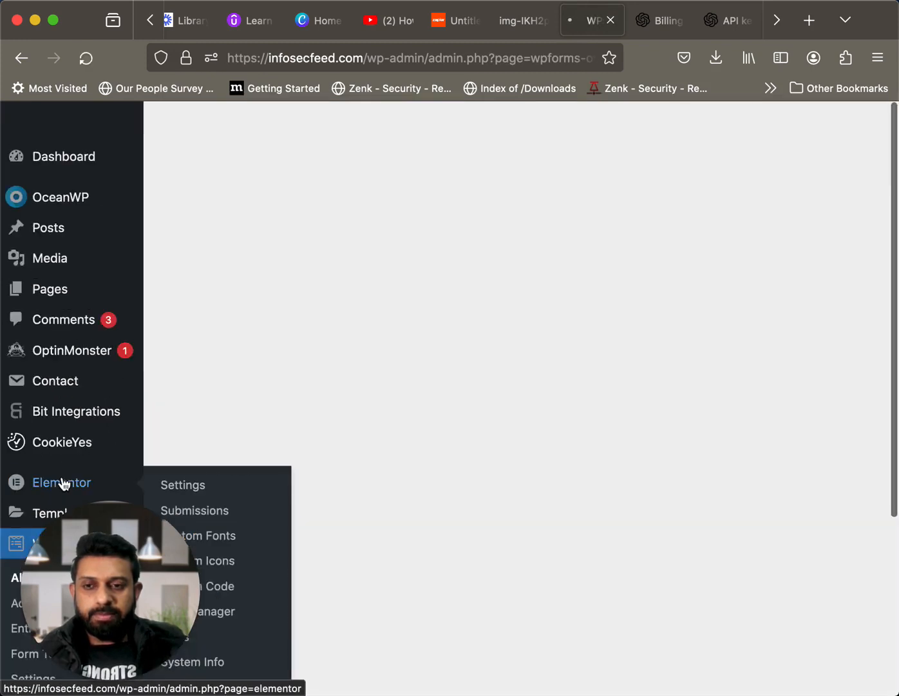
pyautogui.click(62, 483)
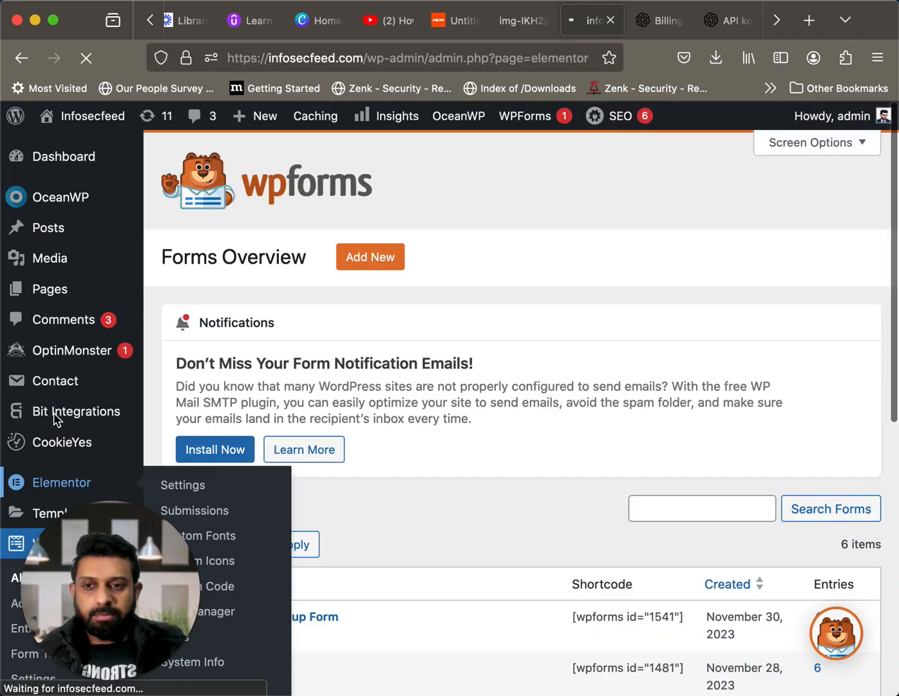
pyautogui.scroll(-5, 51, 430)
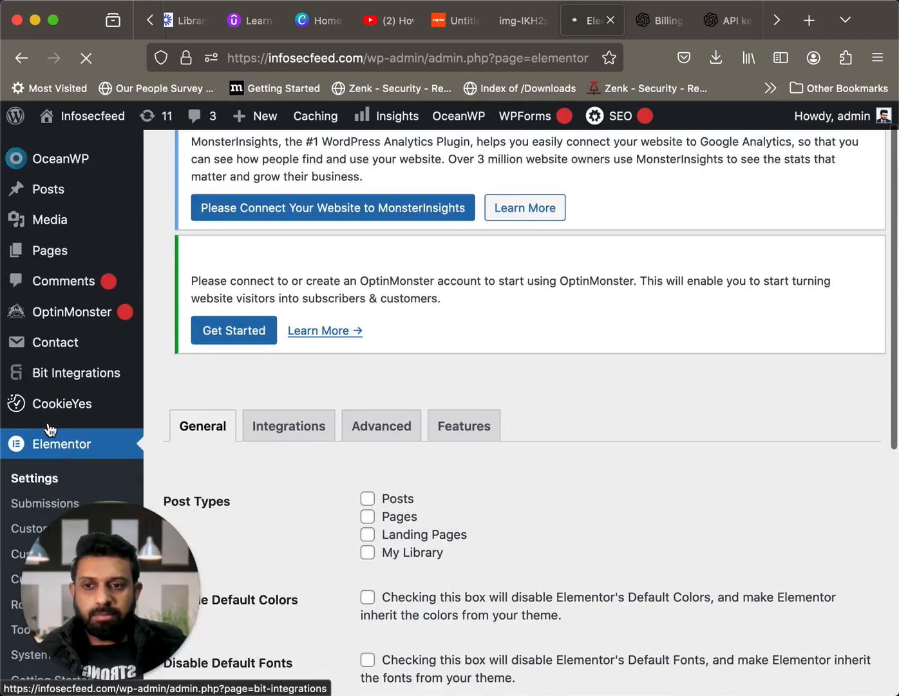
pyautogui.scroll(-5, 50, 430)
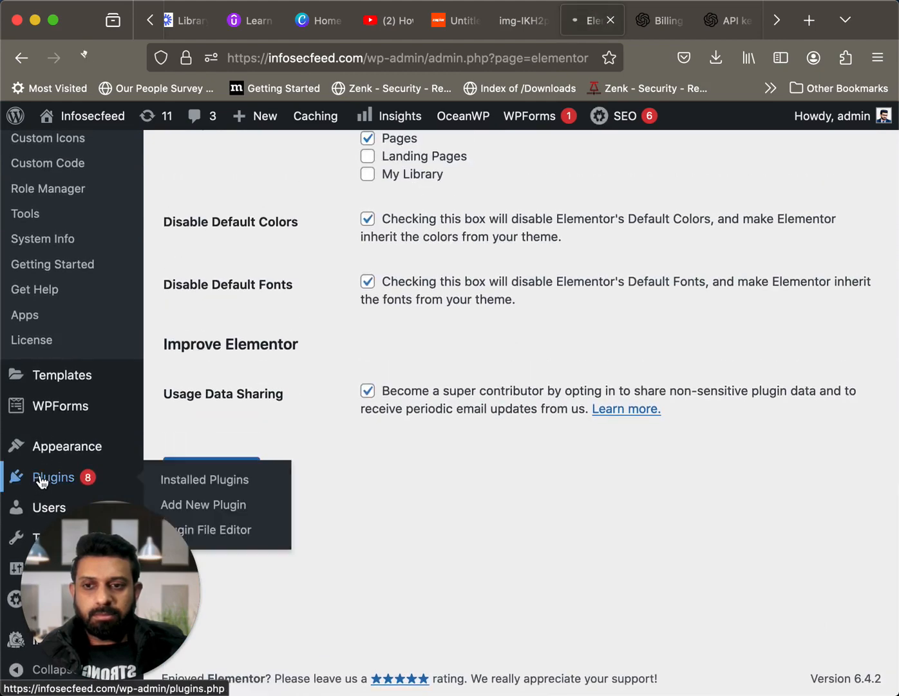
pyautogui.click(40, 479)
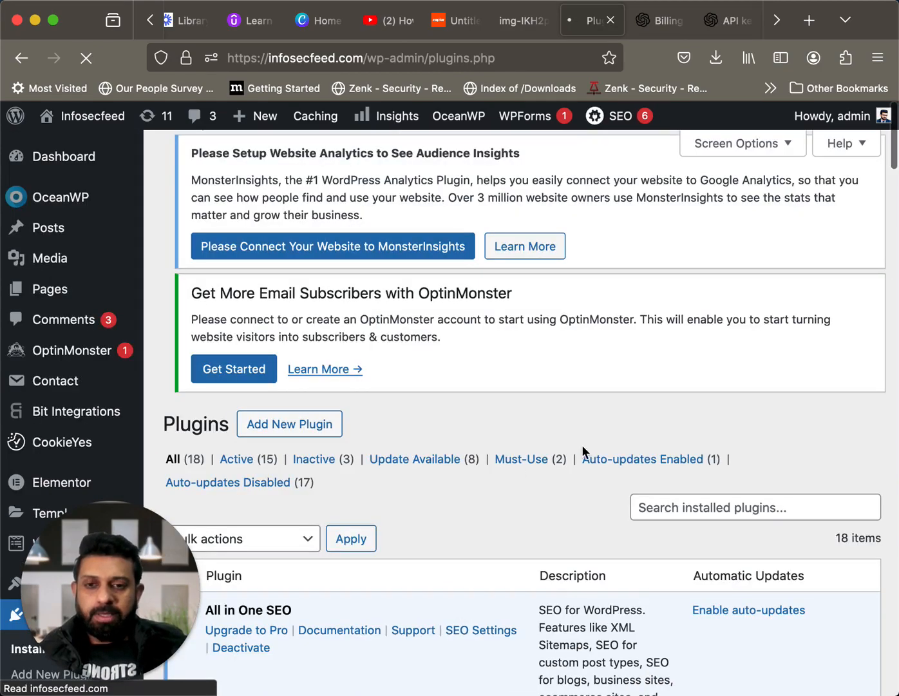
# Examine the Zapier for WordPress entry at the end of the plugin list and return to the Zap
pyautogui.scroll(-3, 581, 452)
pyautogui.scroll(-2, 583, 451)
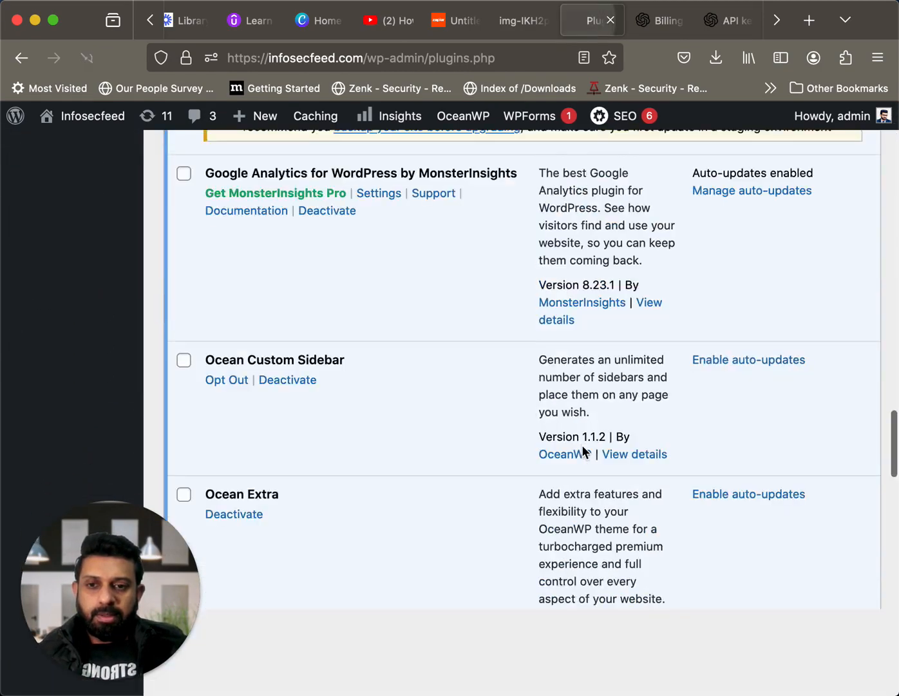
pyautogui.scroll(-20, 582, 444)
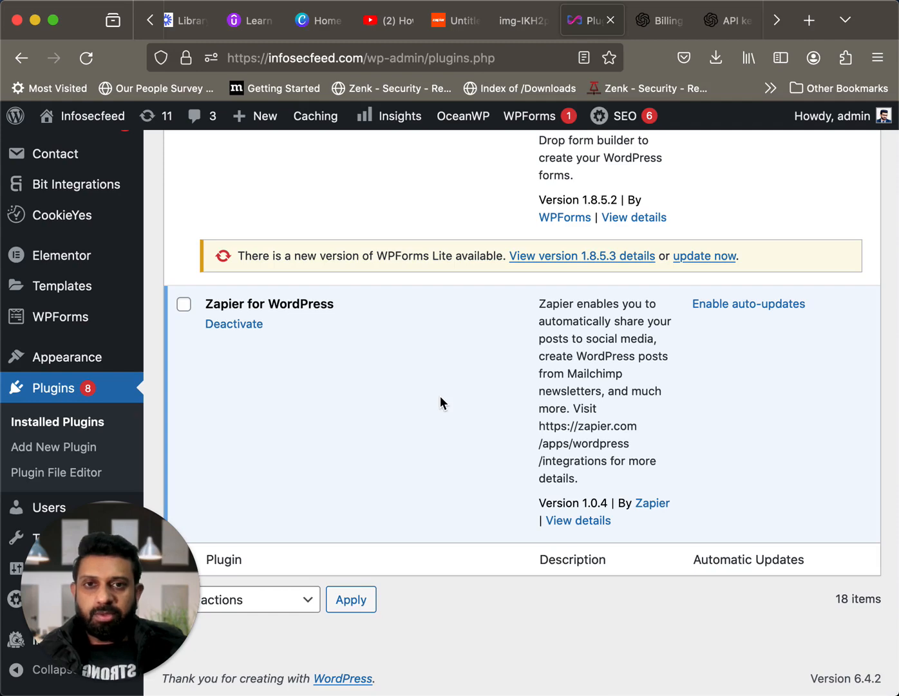
pyautogui.click(450, 29)
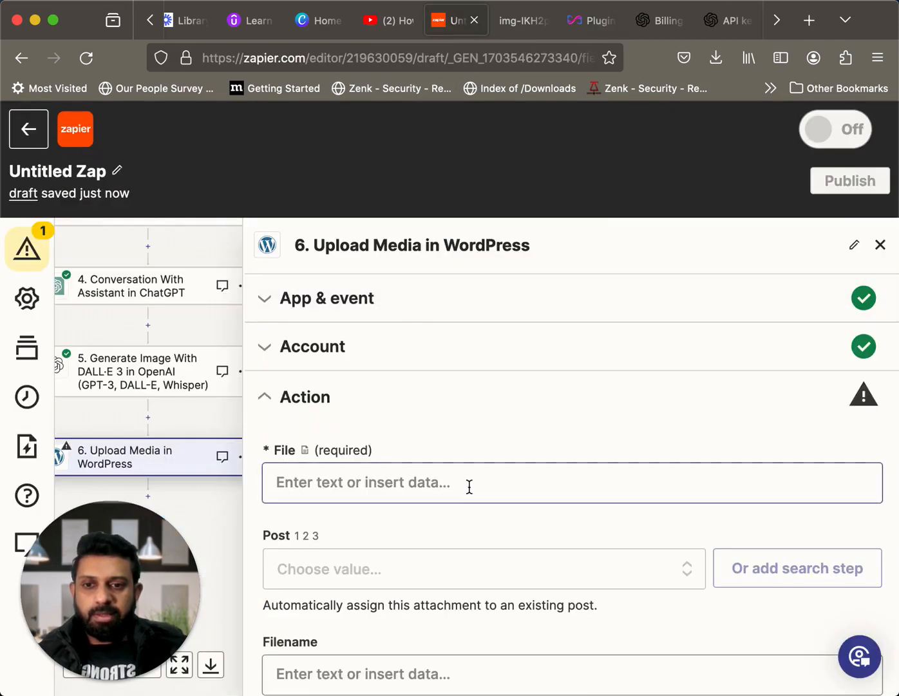
pyautogui.scroll(-1, 468, 485)
pyautogui.scroll(1, 471, 492)
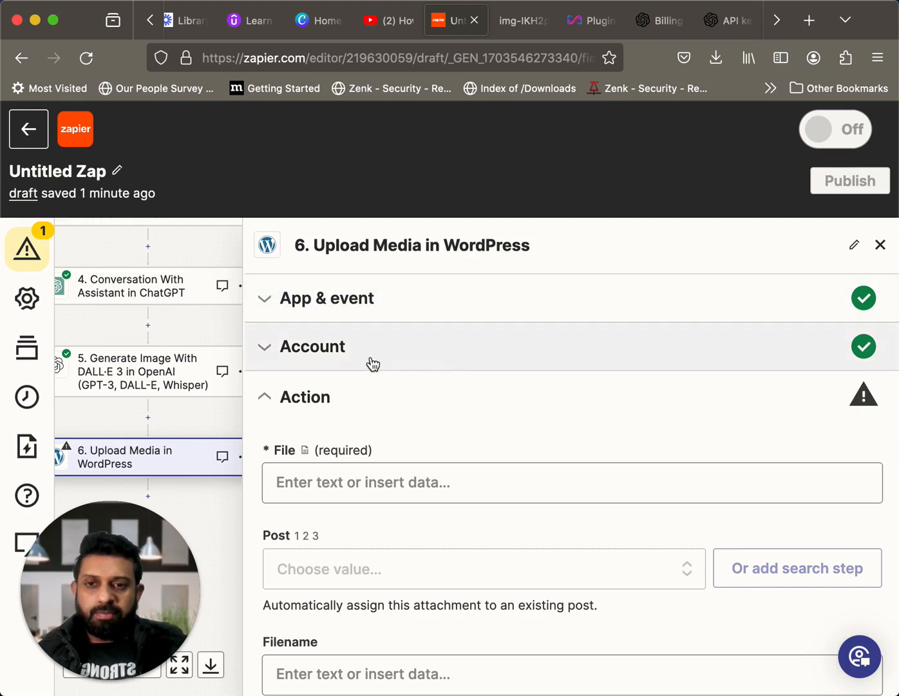
pyautogui.scroll(-3, 514, 438)
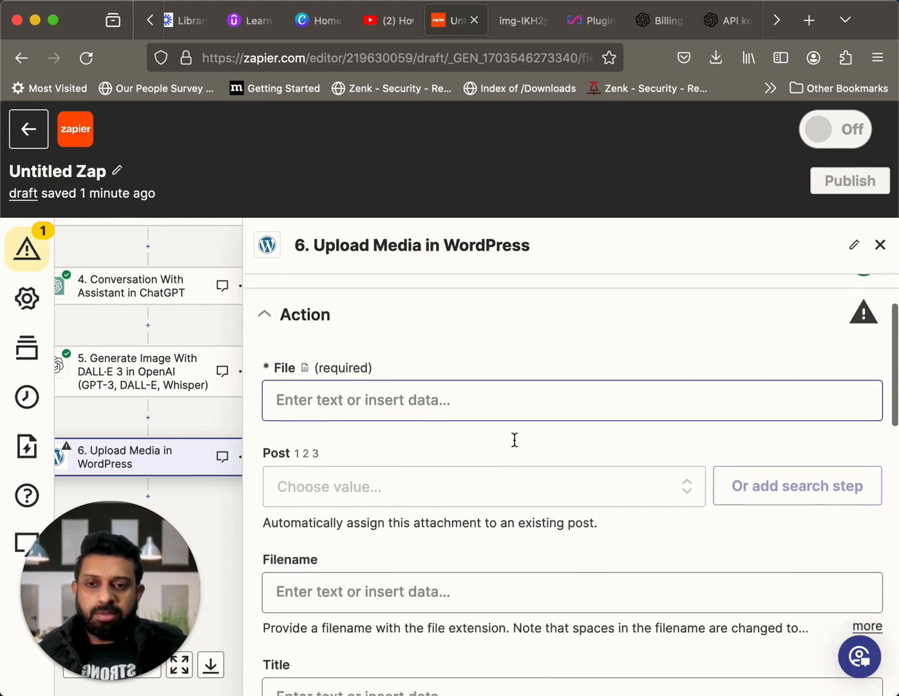
pyautogui.scroll(1, 472, 391)
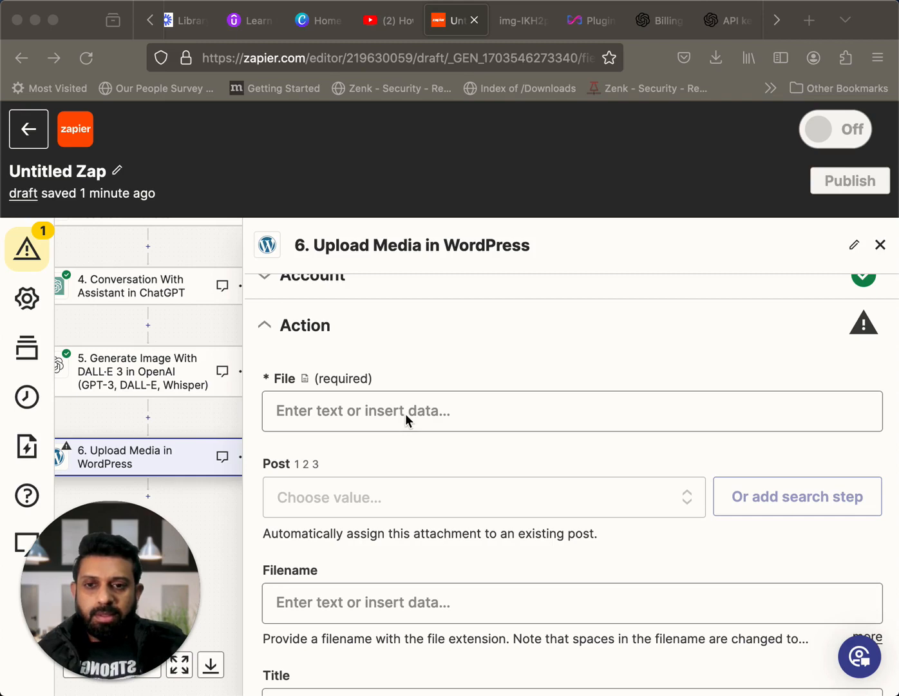
# Map the Image URL from step 5's DALL·E 3 output to the File field of the Upload Media step
pyautogui.scroll(-2, 406, 414)
pyautogui.click(415, 359)
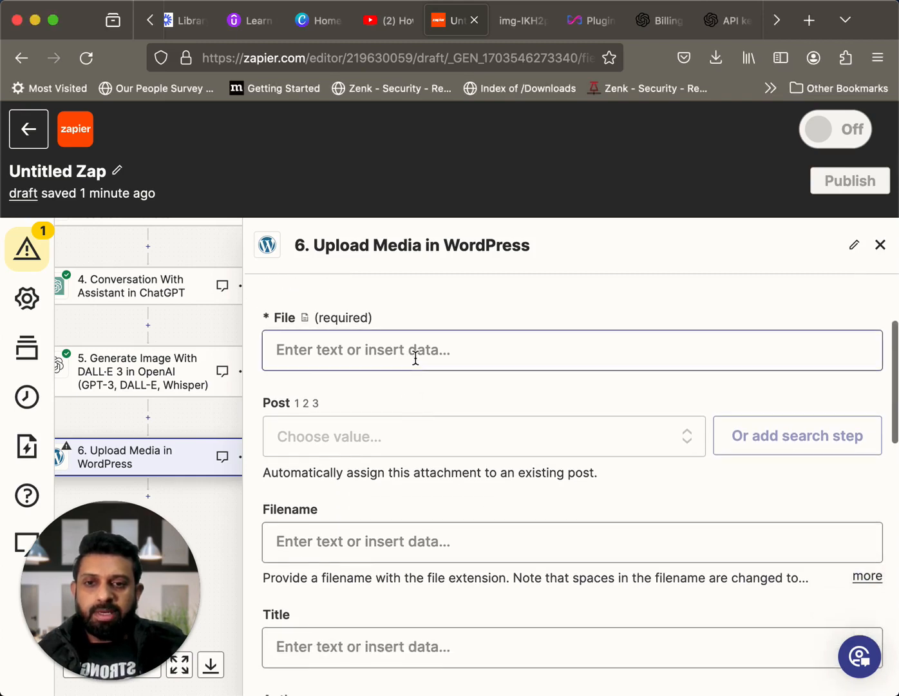
pyautogui.click(454, 353)
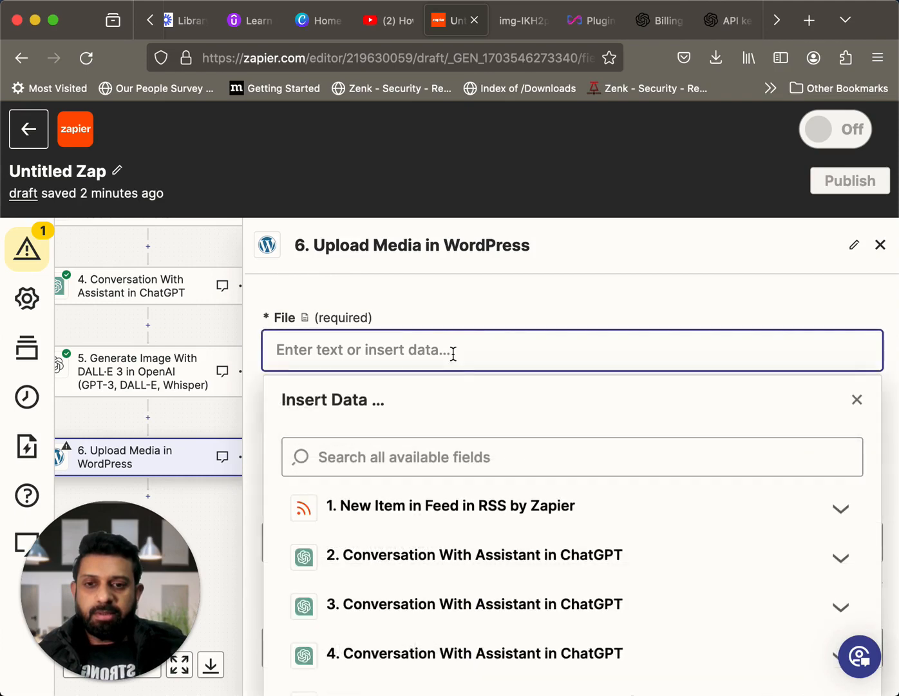
pyautogui.scroll(-5, 498, 455)
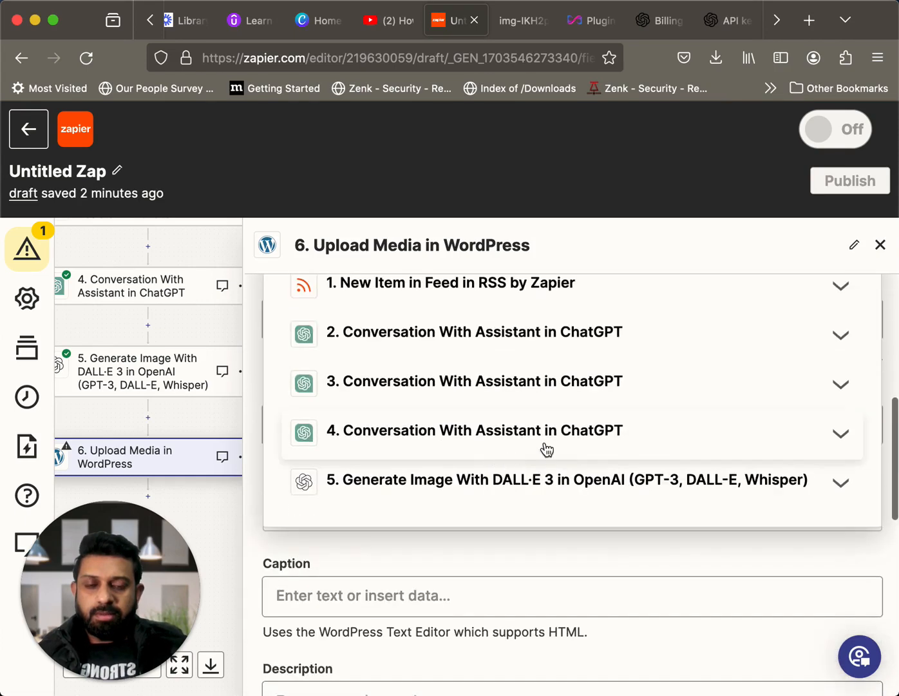
pyautogui.click(840, 484)
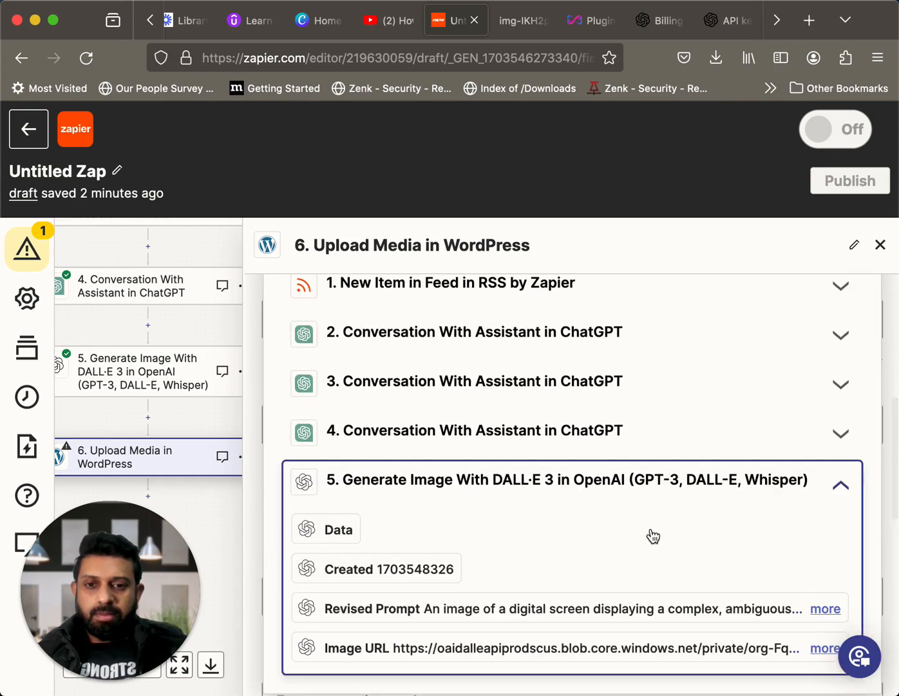
pyautogui.scroll(-3, 637, 538)
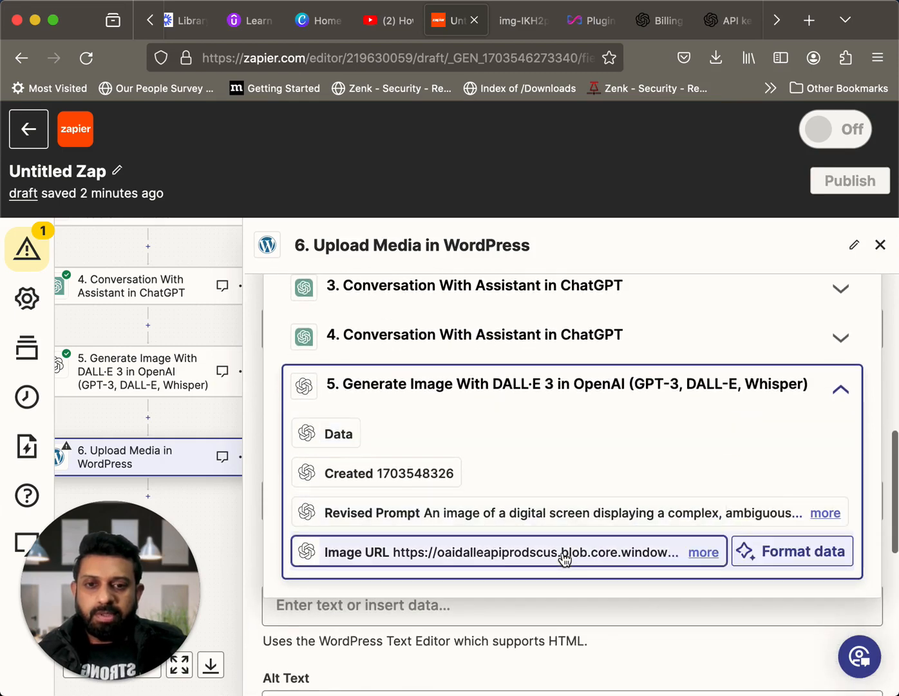
pyautogui.click(564, 557)
pyautogui.scroll(-2, 488, 566)
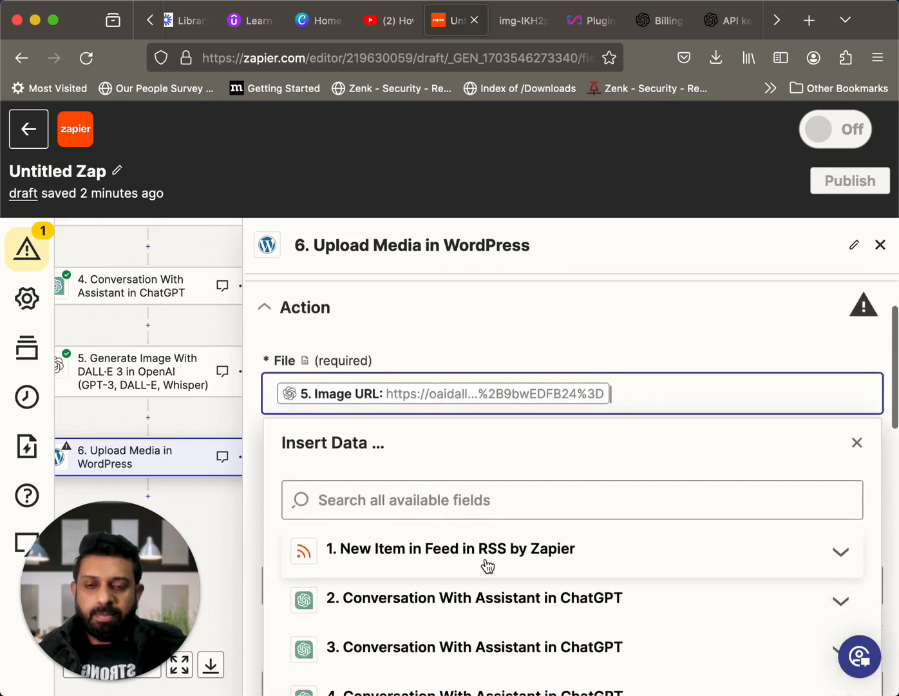
pyautogui.scroll(-2, 488, 566)
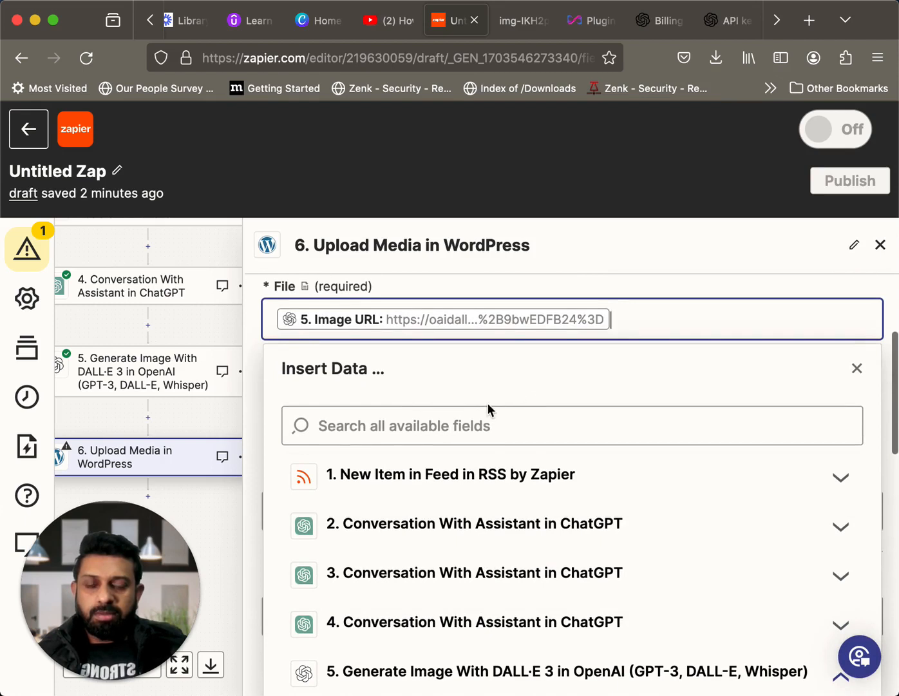
pyautogui.scroll(-1, 488, 402)
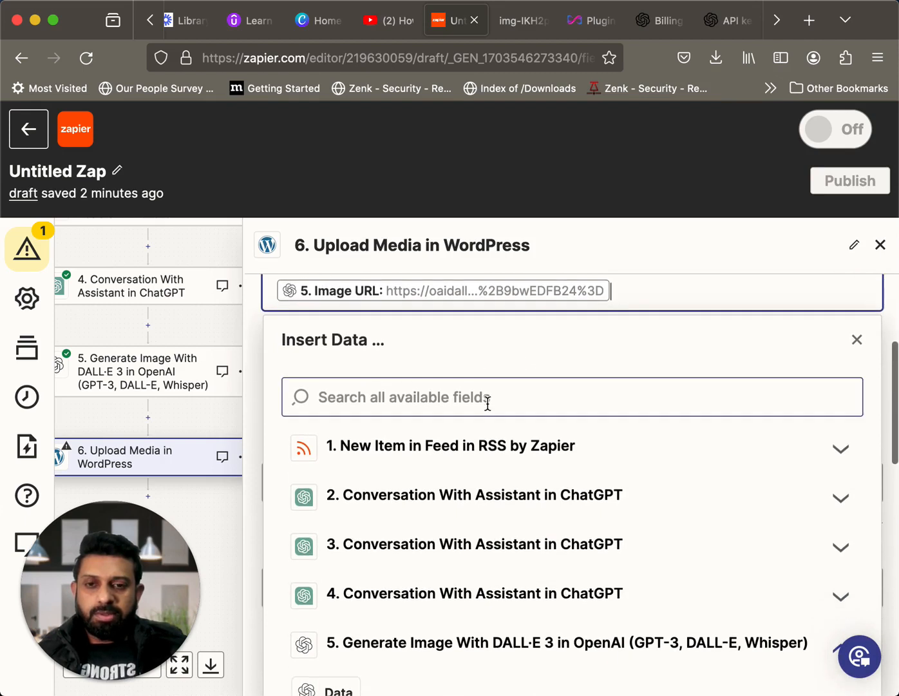
pyautogui.click(225, 335)
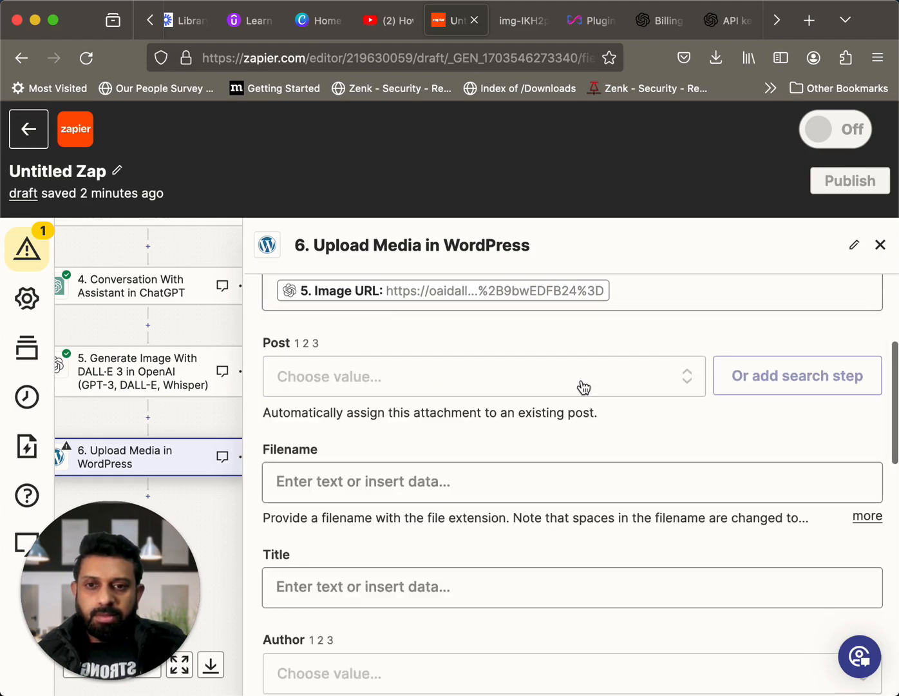
# Set the Upload Media step's Filename to step 2's Run Thread Id followed by ".png"
pyautogui.scroll(-1, 584, 387)
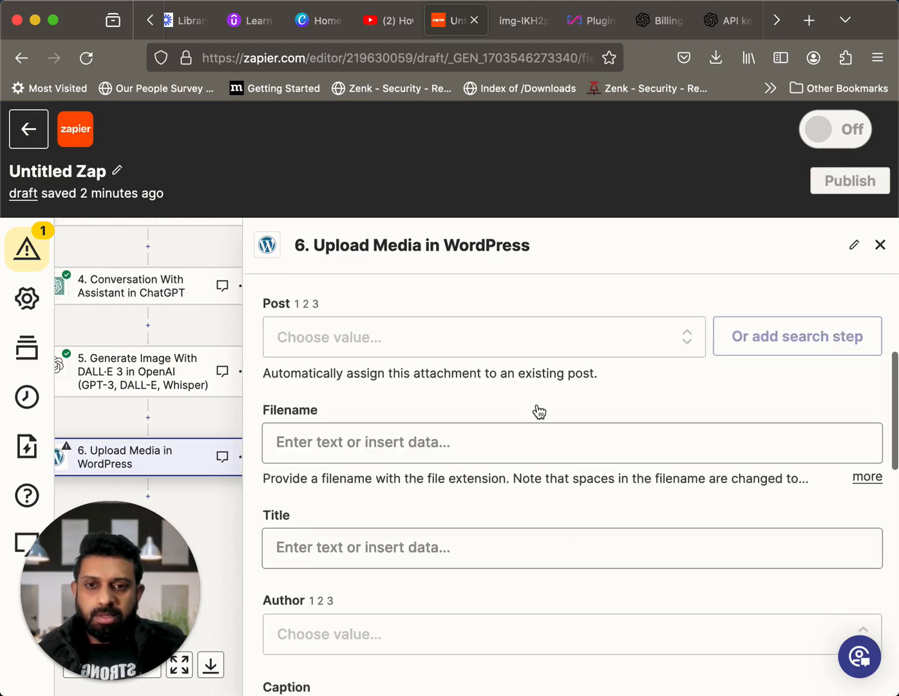
pyautogui.scroll(-3, 539, 411)
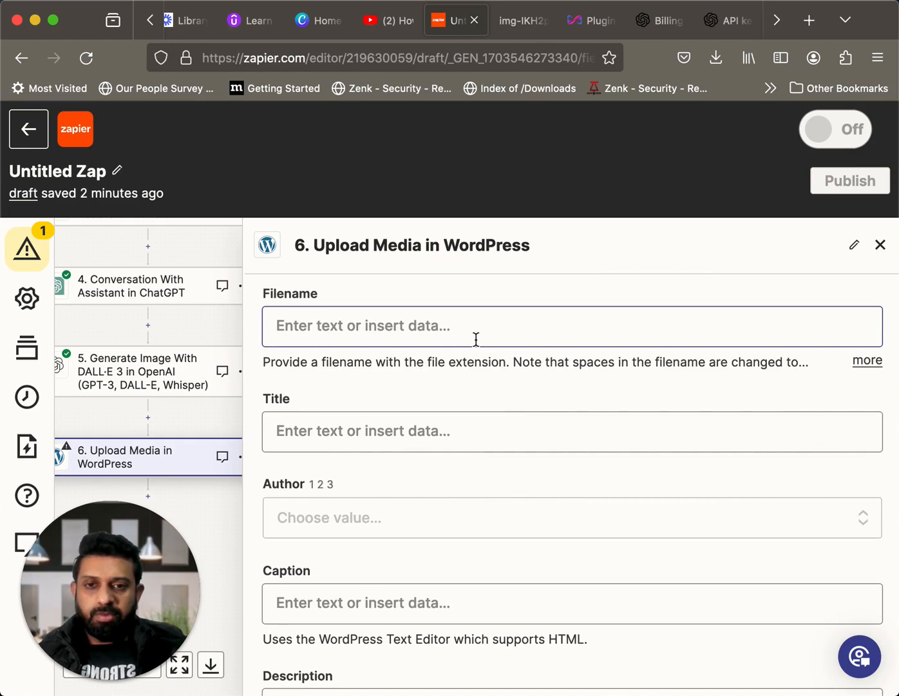
pyautogui.click(477, 339)
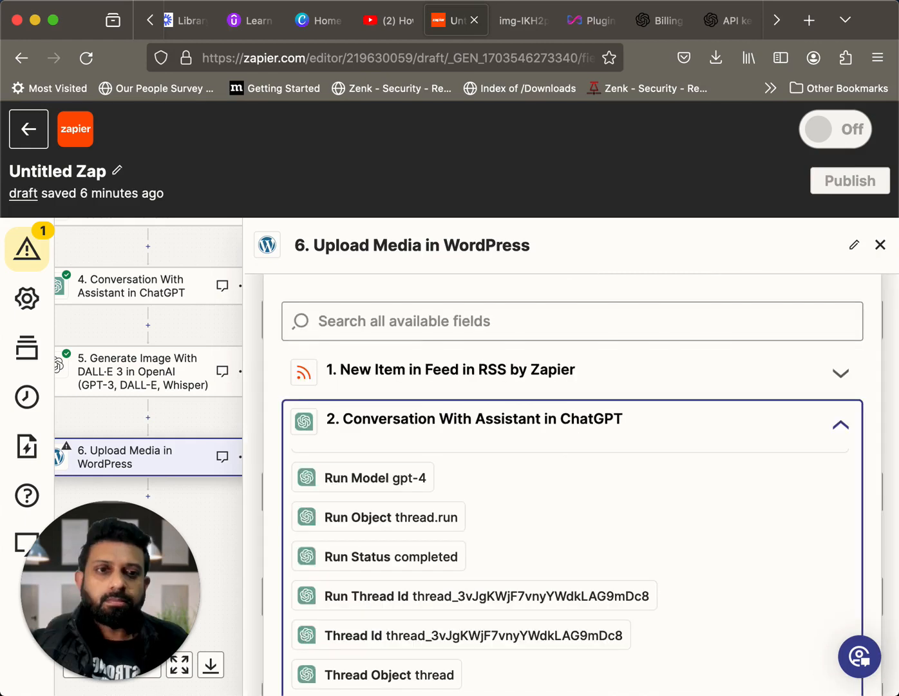
pyautogui.scroll(-3, 709, 459)
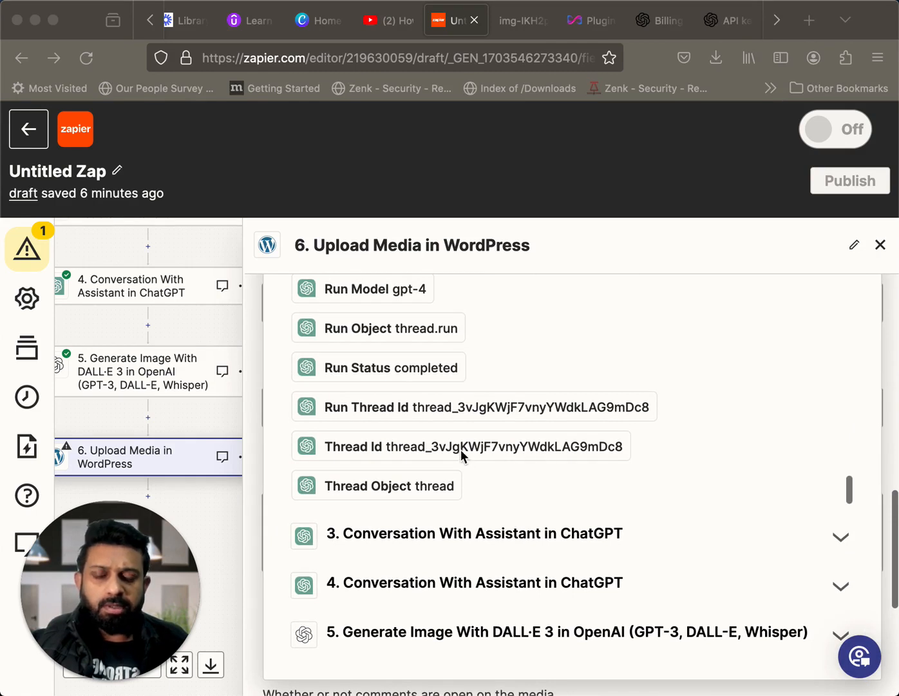
pyautogui.scroll(1, 489, 431)
pyautogui.scroll(-1, 505, 437)
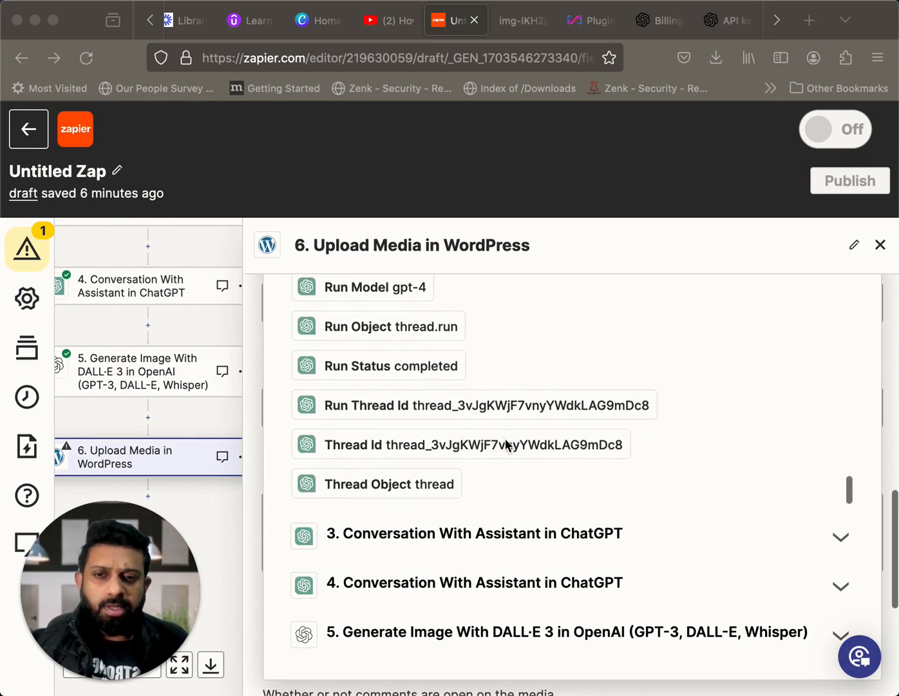
pyautogui.scroll(1, 509, 431)
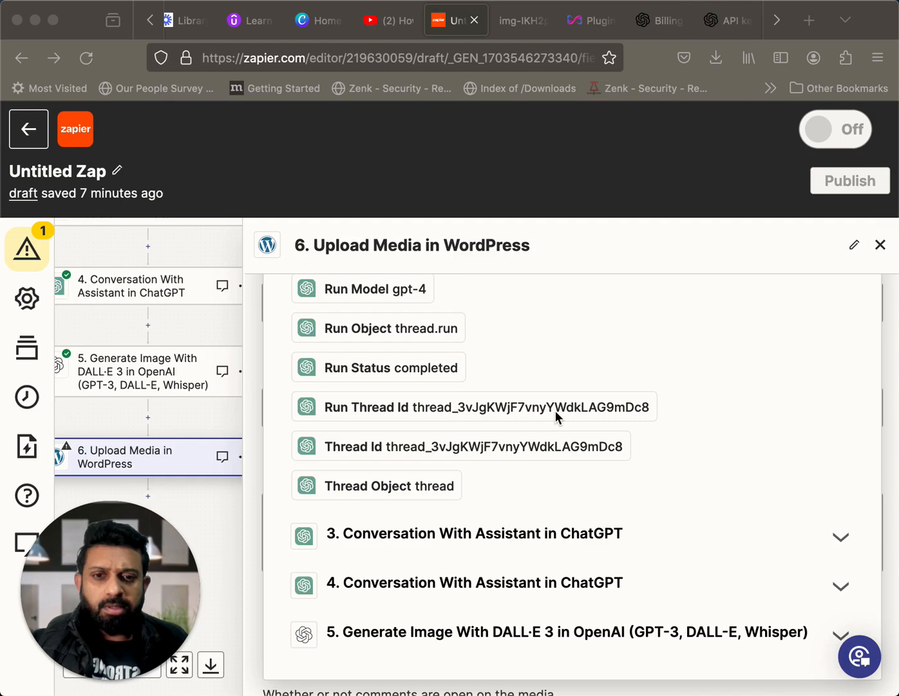
pyautogui.click(541, 410)
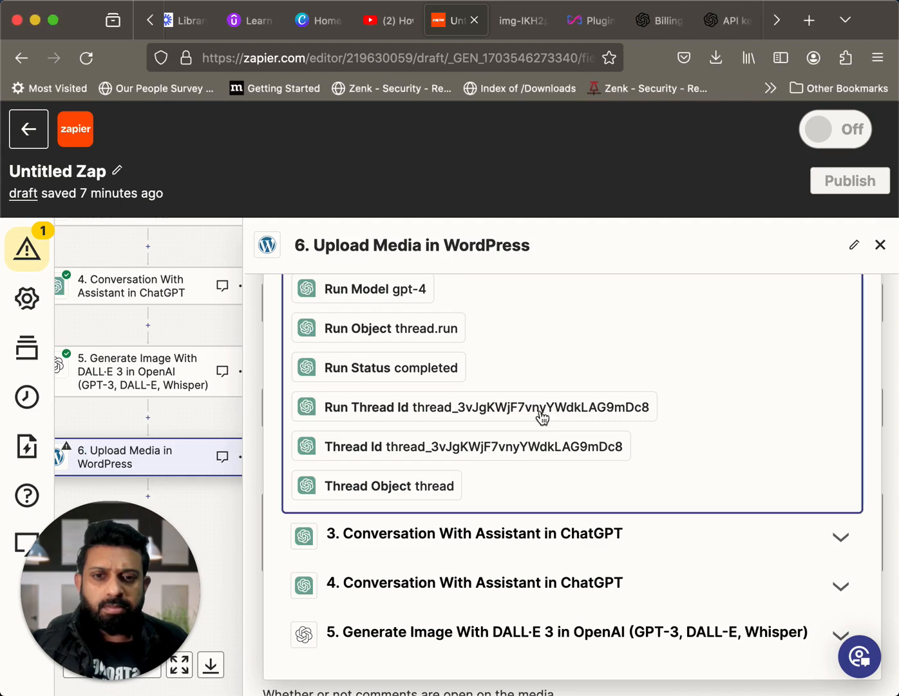
pyautogui.click(367, 413)
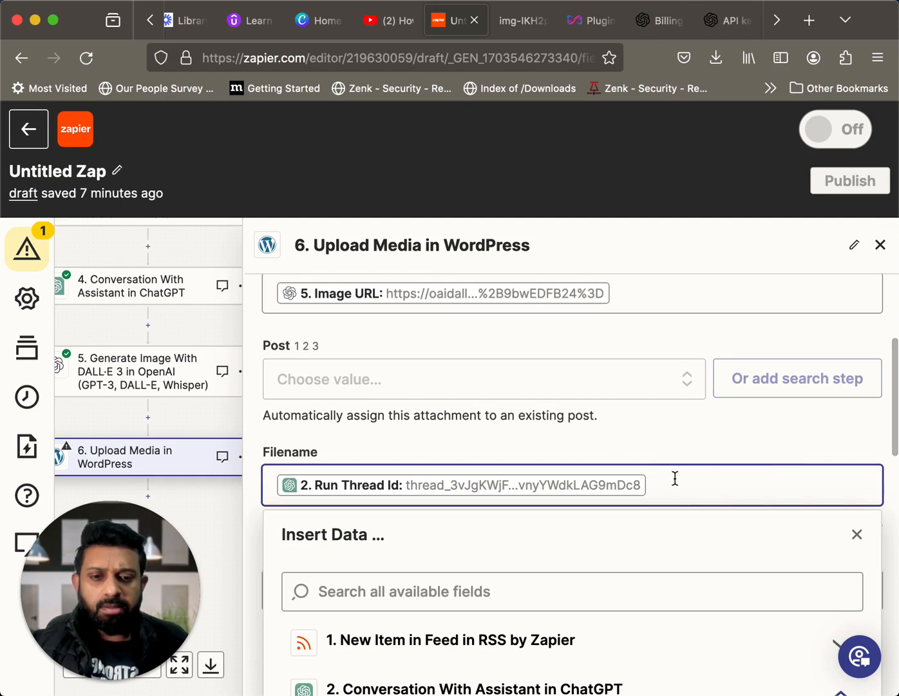
pyautogui.write('.pn')
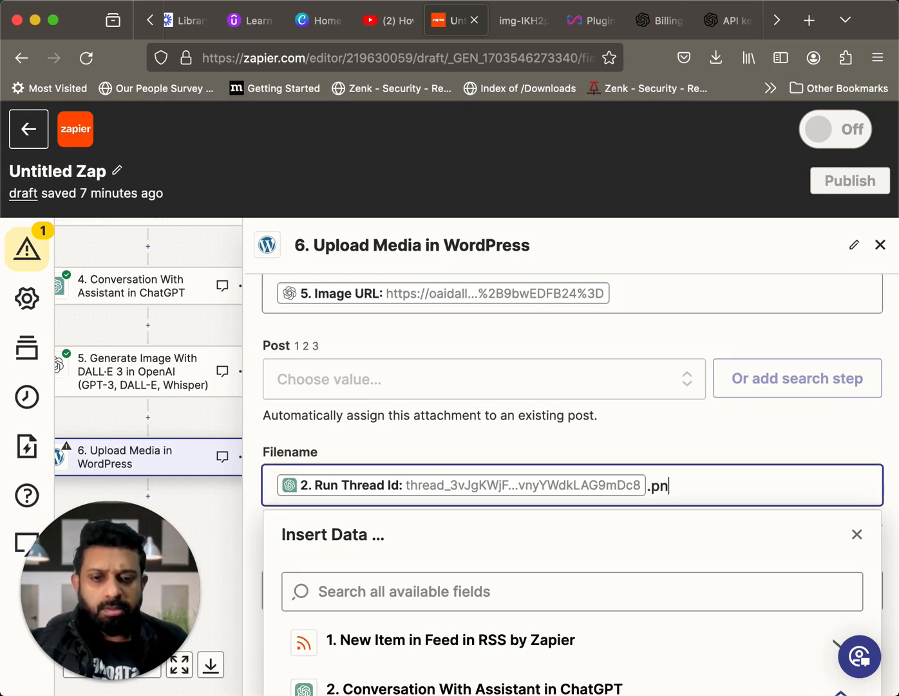
pyautogui.write('g')
pyautogui.scroll(-5, 755, 514)
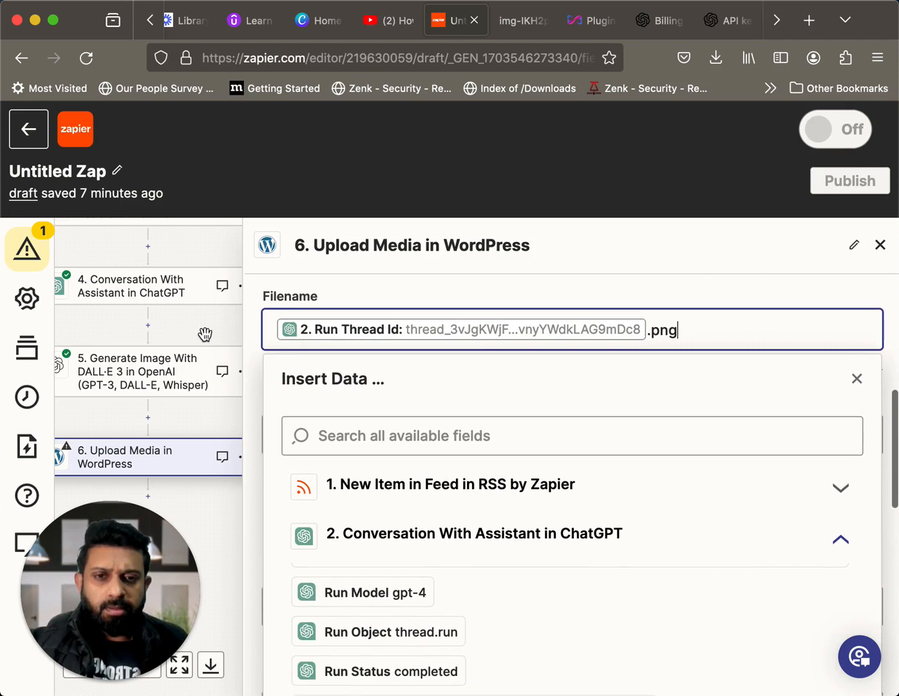
pyautogui.click(205, 334)
pyautogui.scroll(-2, 482, 457)
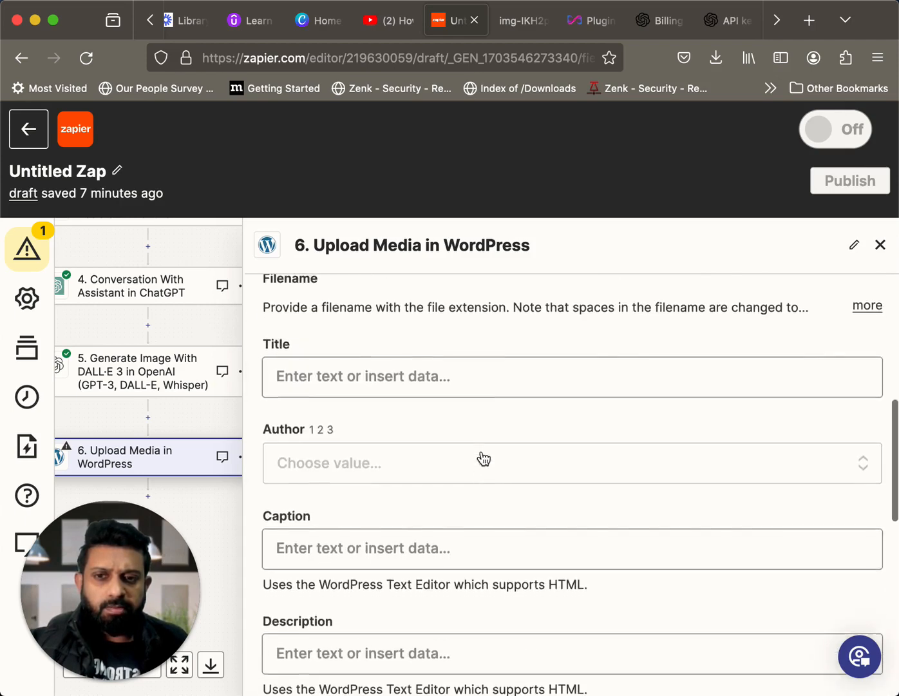
# Examine the Upload Media step's filename and its optional Post, Title, Author, Caption and Description fields
pyautogui.scroll(6, 482, 458)
pyautogui.scroll(-3, 482, 460)
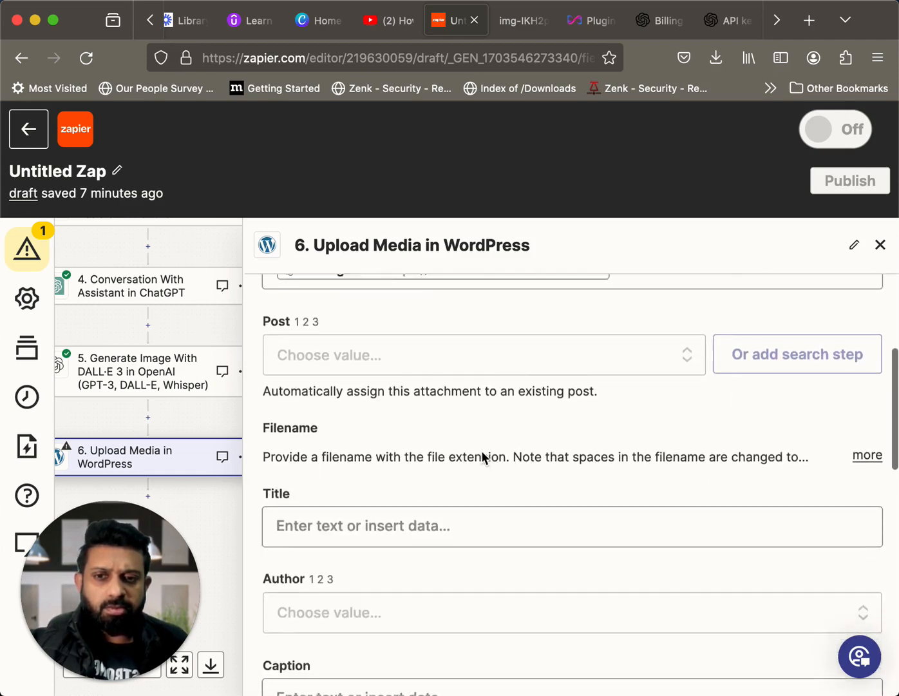
pyautogui.scroll(-1, 482, 453)
pyautogui.scroll(1, 481, 453)
pyautogui.scroll(-1, 482, 453)
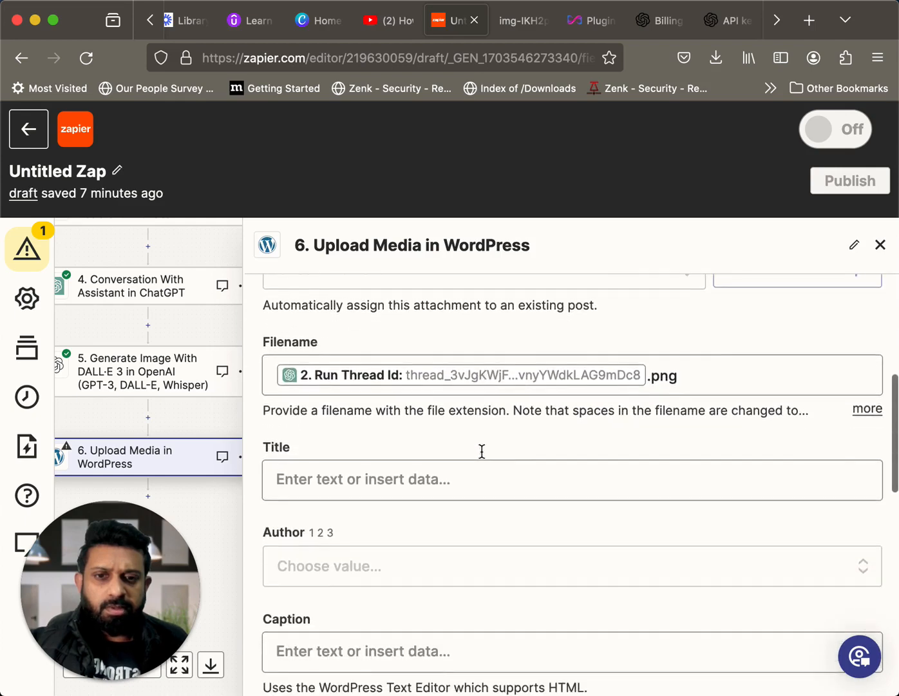
pyautogui.scroll(-3, 482, 452)
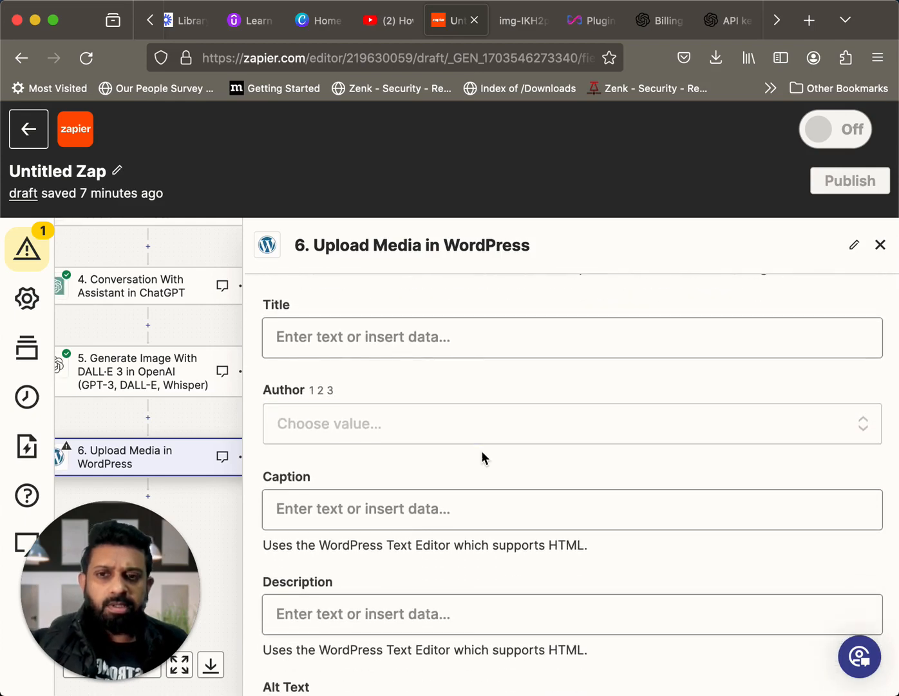
pyautogui.scroll(2, 481, 450)
pyautogui.scroll(2, 481, 450)
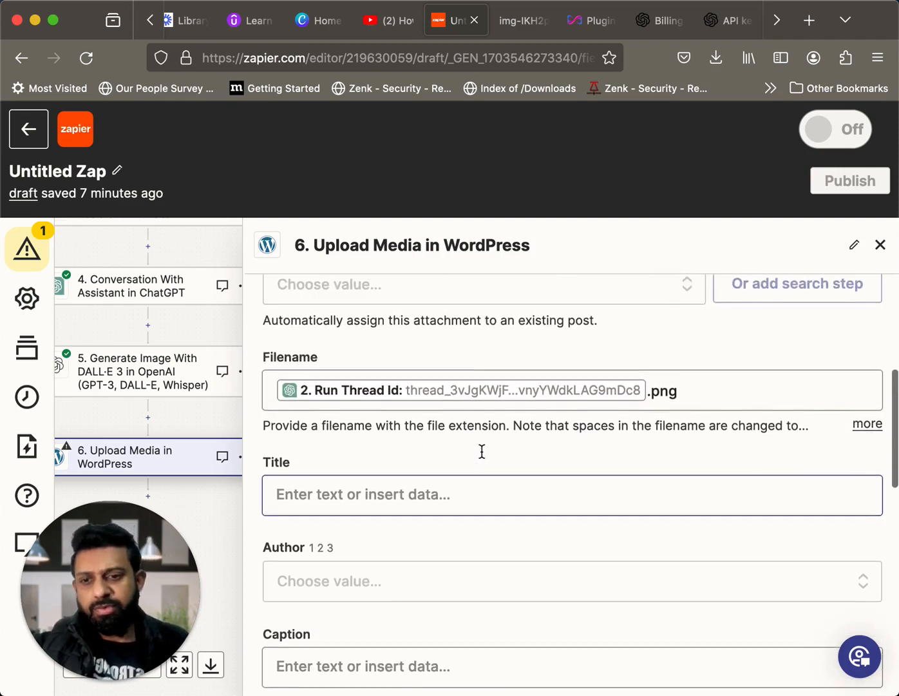
pyautogui.scroll(-3, 481, 450)
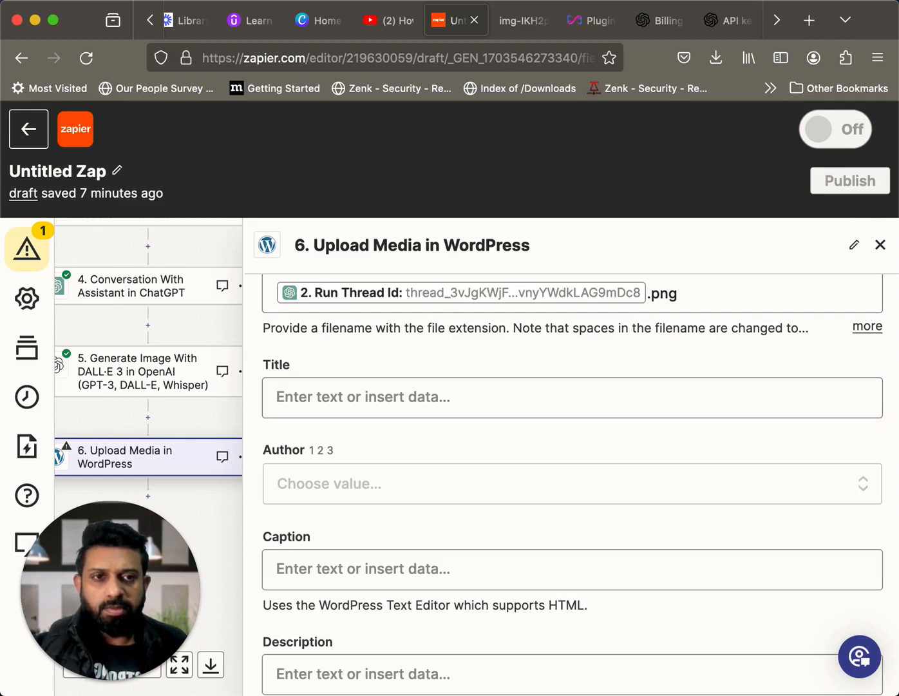
pyautogui.scroll(-6, 563, 450)
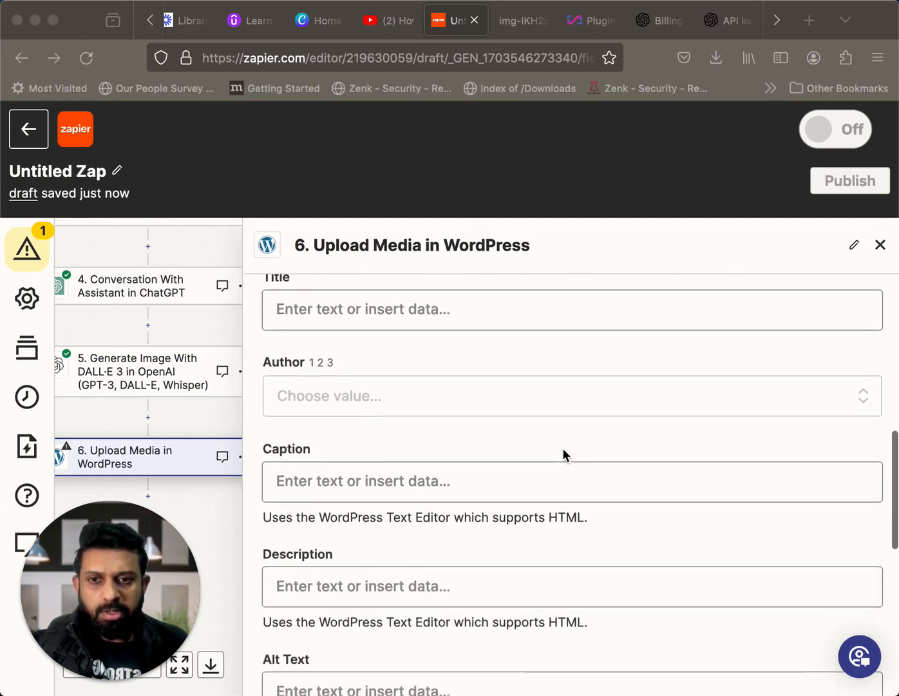
# Complete the Upload Media setup with the optional fields left empty, review the file data and test the step
pyautogui.scroll(-8, 563, 452)
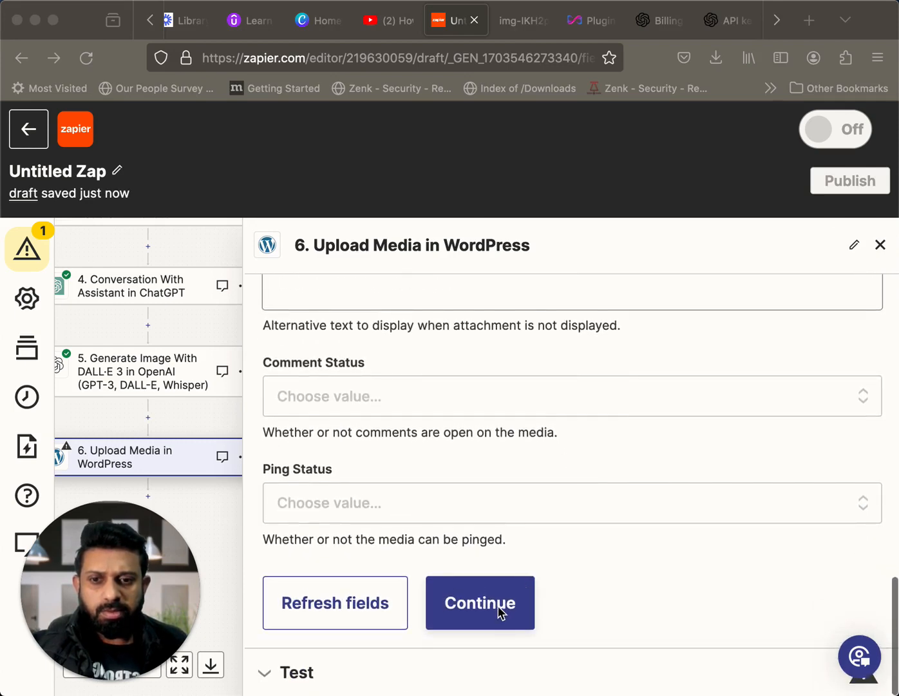
pyautogui.click(499, 612)
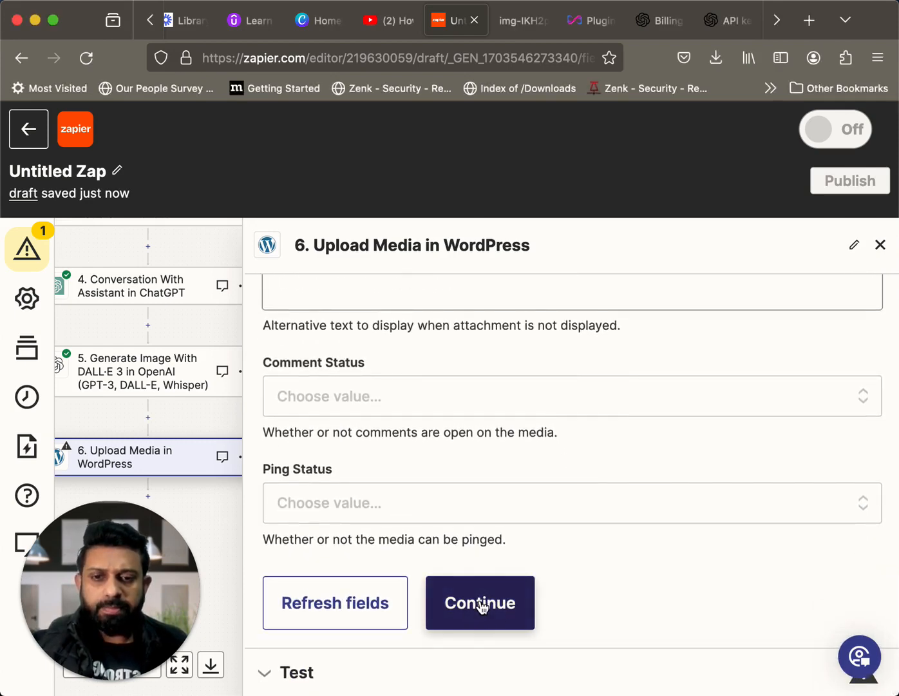
pyautogui.click(482, 607)
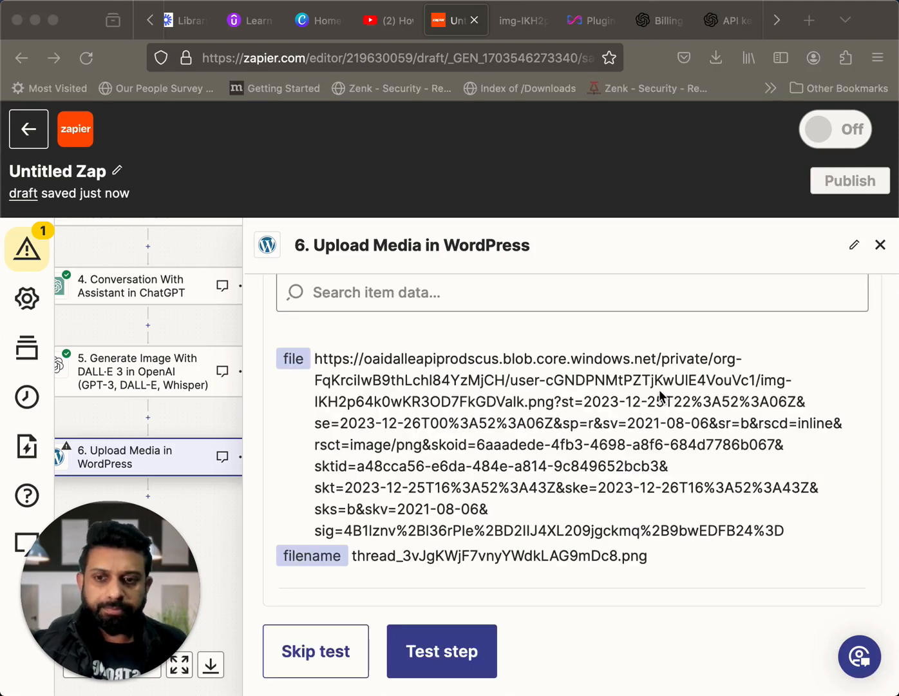
pyautogui.scroll(-5, 617, 449)
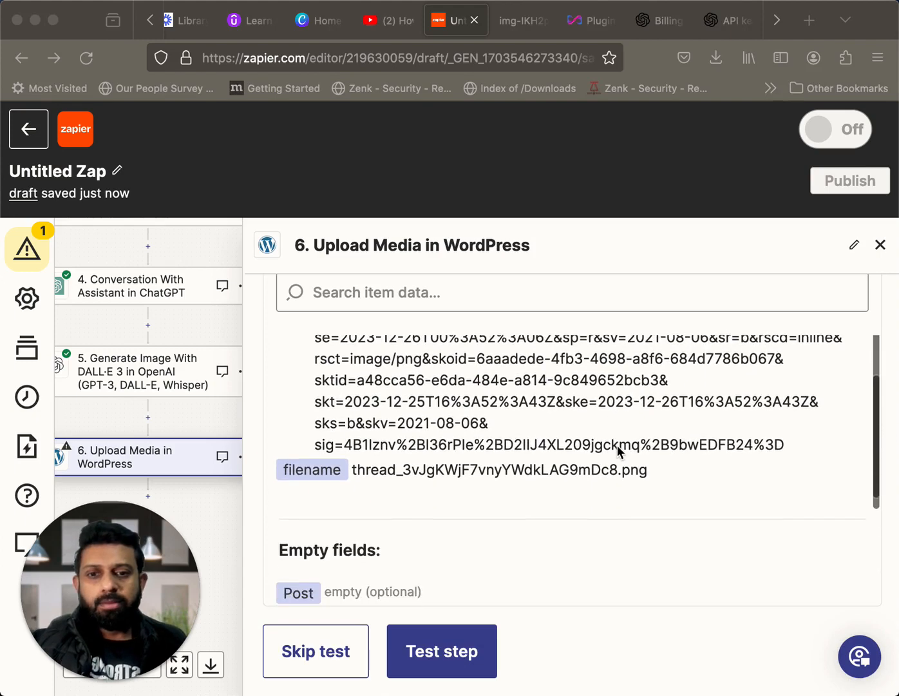
pyautogui.scroll(-3, 617, 445)
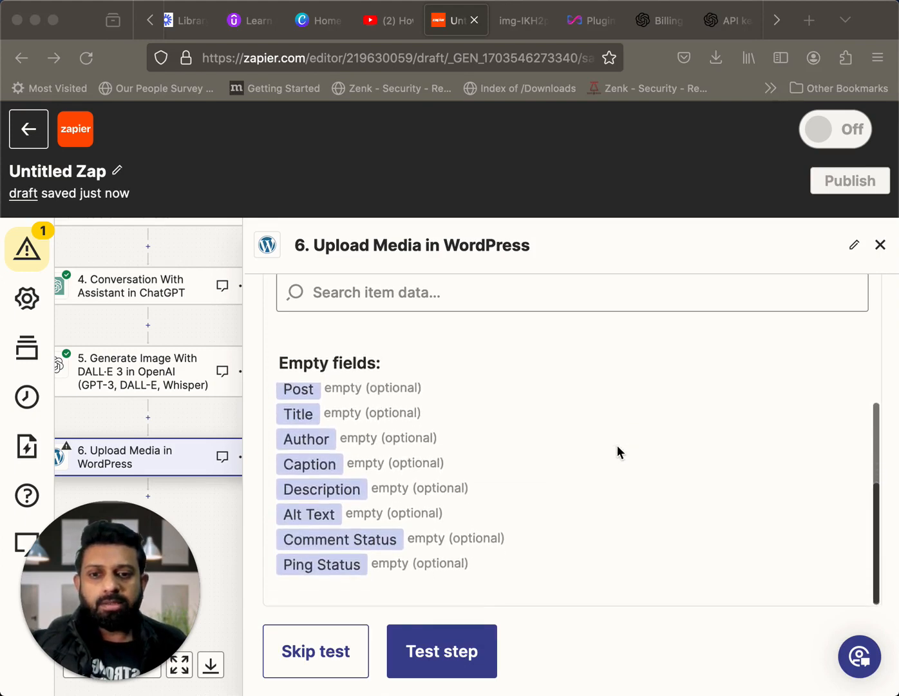
pyautogui.scroll(5, 516, 562)
pyautogui.click(454, 652)
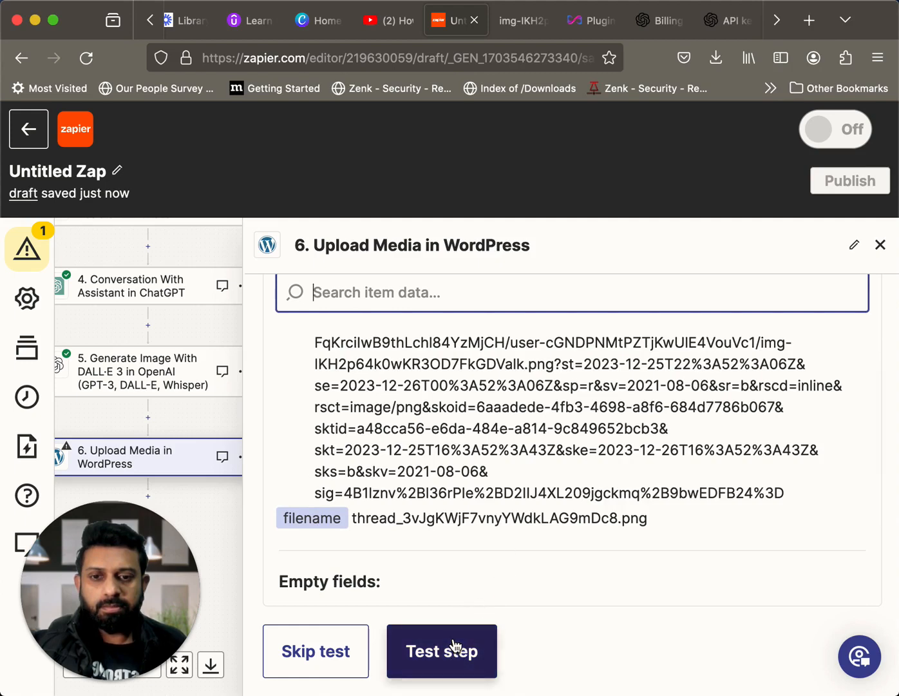
pyautogui.click(455, 649)
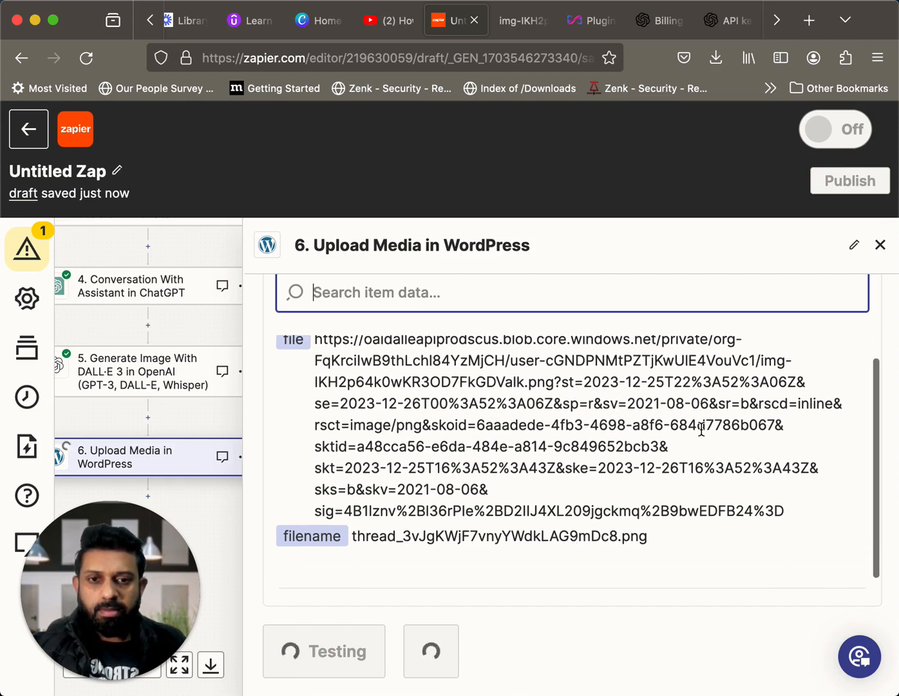
# Examine the data returned by the Upload Media test, including the image URLs and thumbnail sizes
pyautogui.scroll(-1, 702, 429)
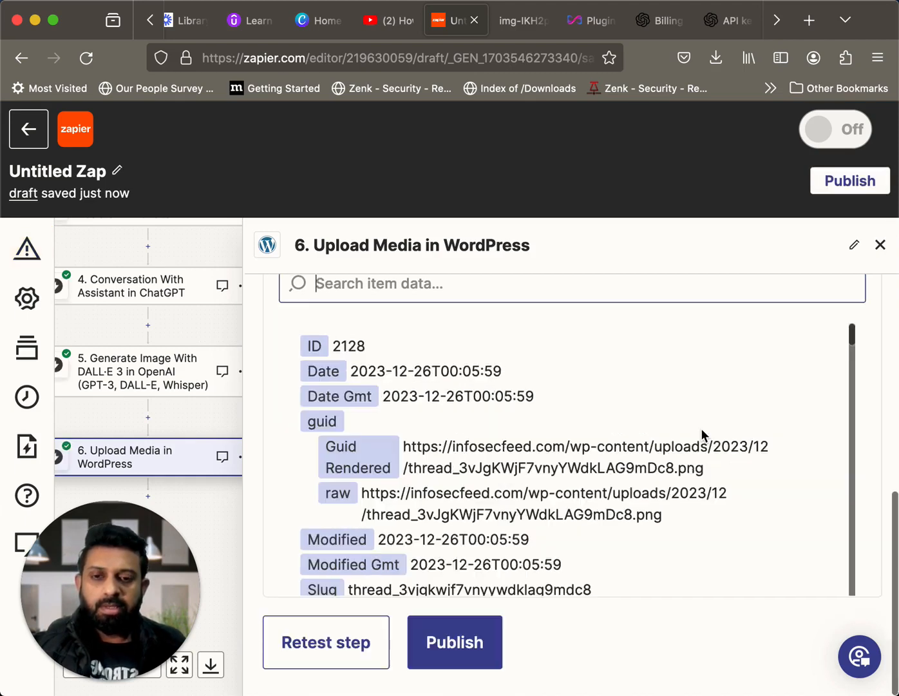
pyautogui.scroll(-1, 701, 427)
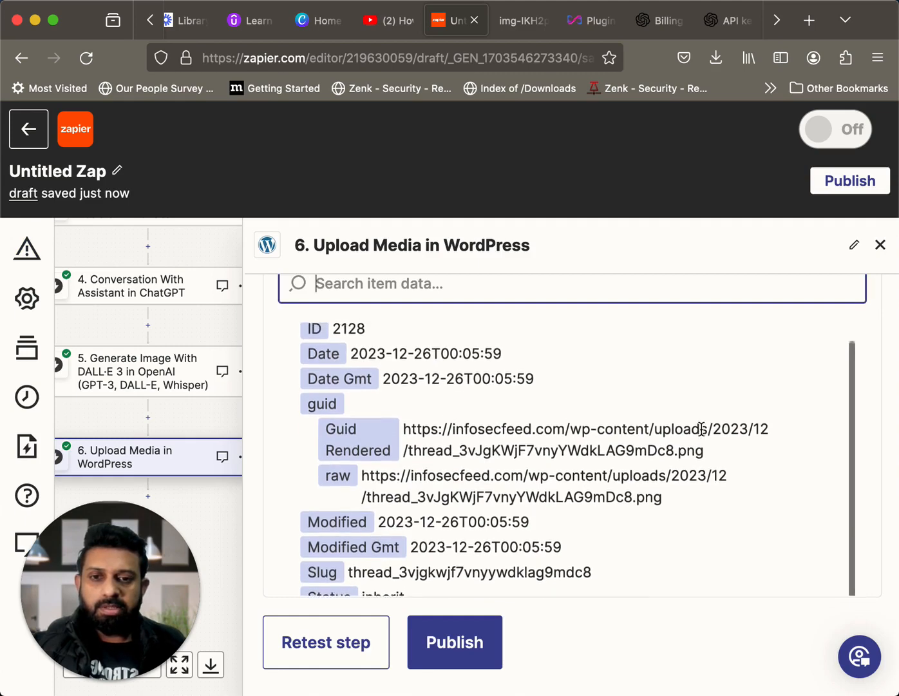
pyautogui.scroll(-10, 700, 427)
pyautogui.scroll(-15, 701, 427)
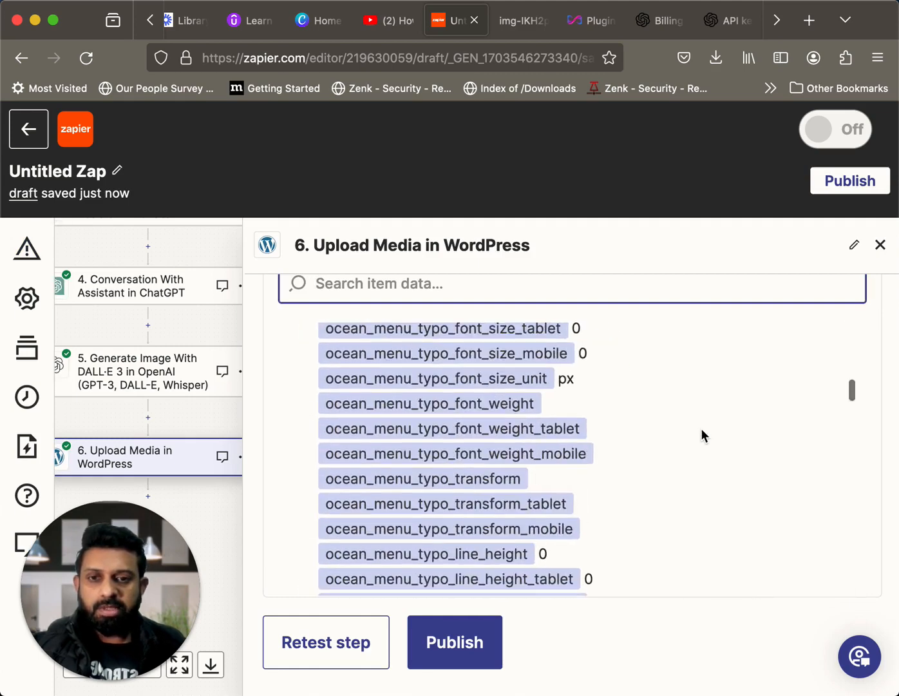
pyautogui.scroll(-15, 701, 435)
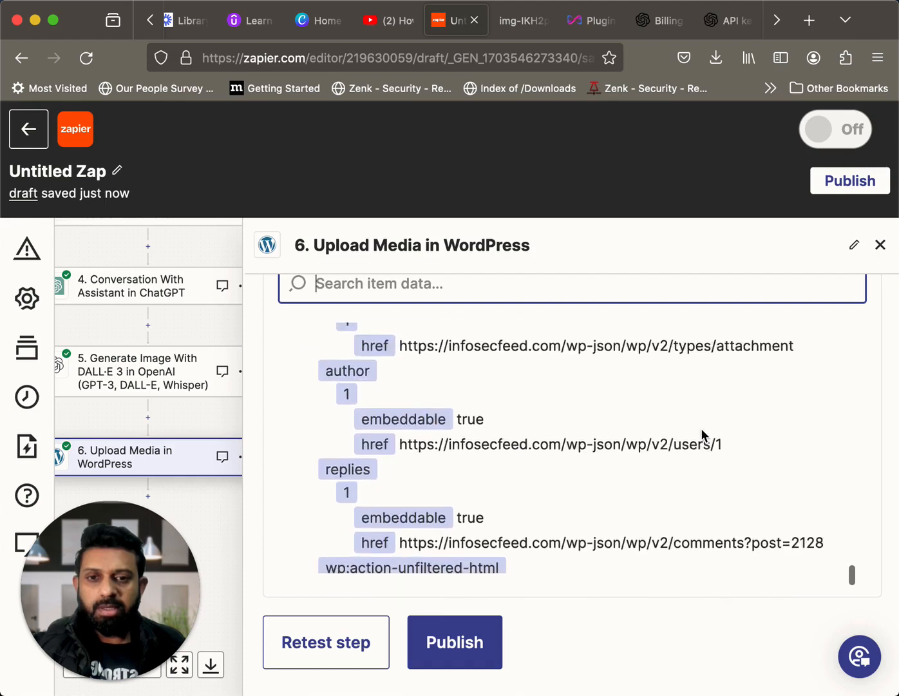
pyautogui.scroll(15, 701, 427)
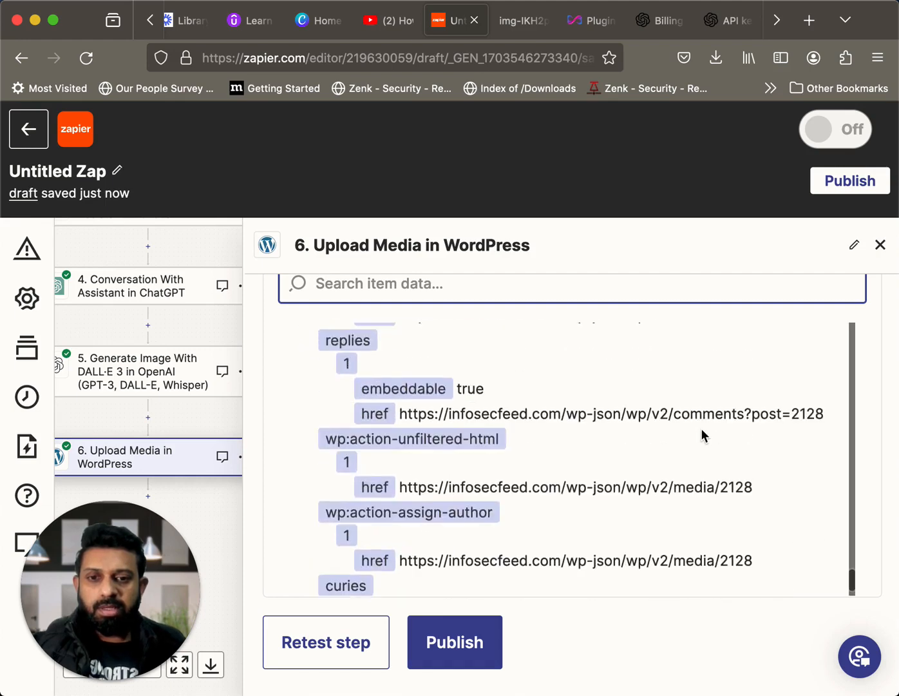
pyautogui.scroll(10, 701, 428)
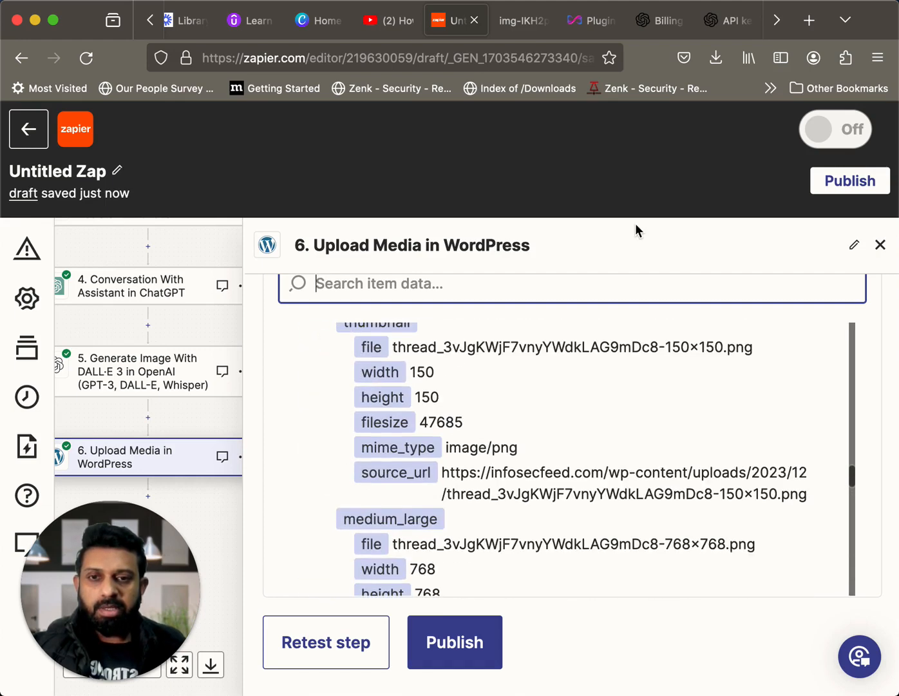
# Switch to the Infosecfeed WordPress admin and check the Media Library for the uploaded image
pyautogui.click(586, 29)
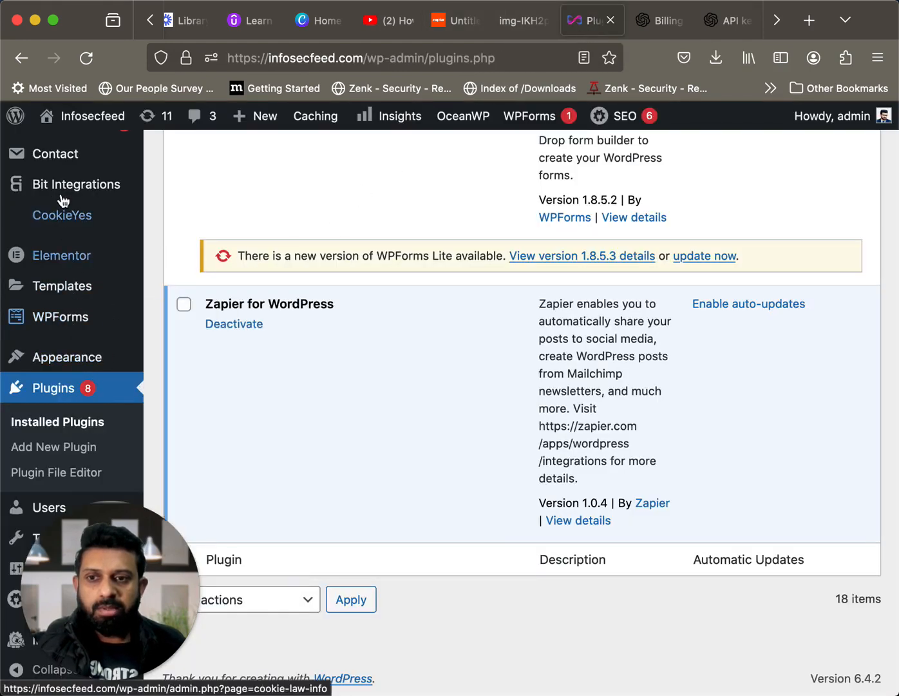
pyautogui.scroll(6, 63, 201)
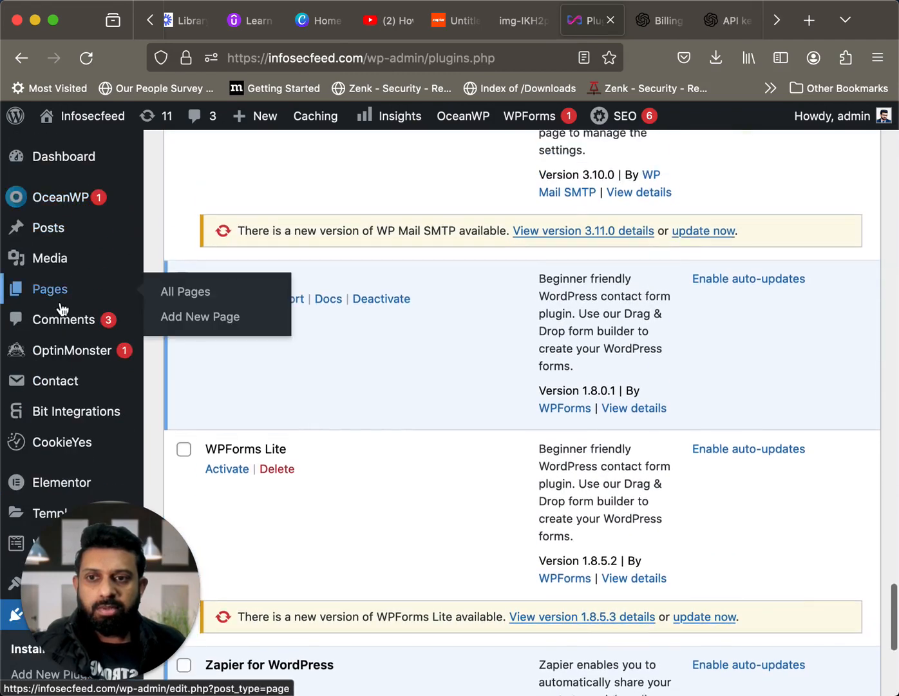
pyautogui.click(54, 263)
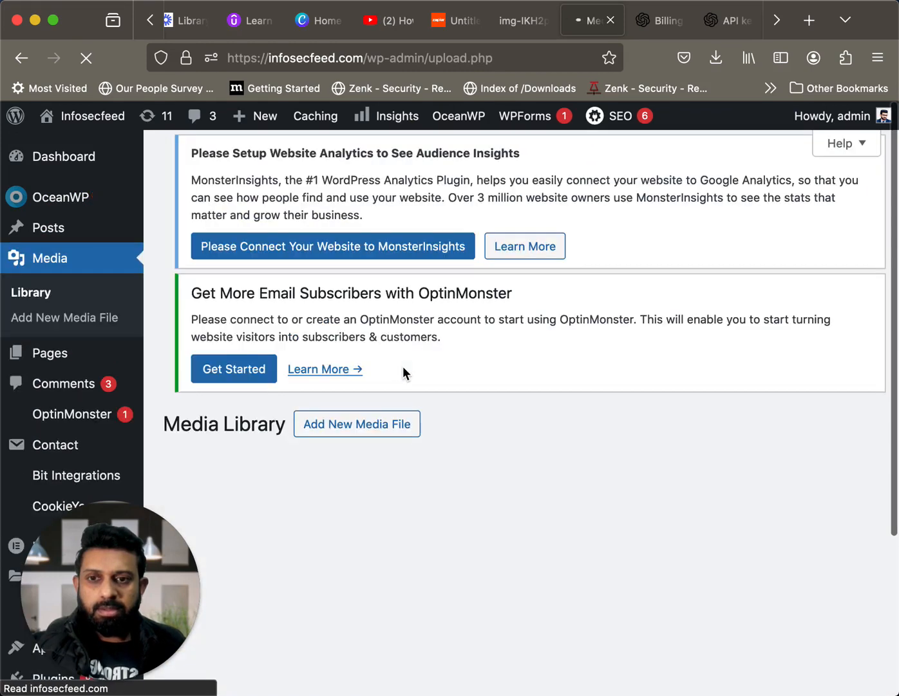
pyautogui.scroll(-3, 402, 366)
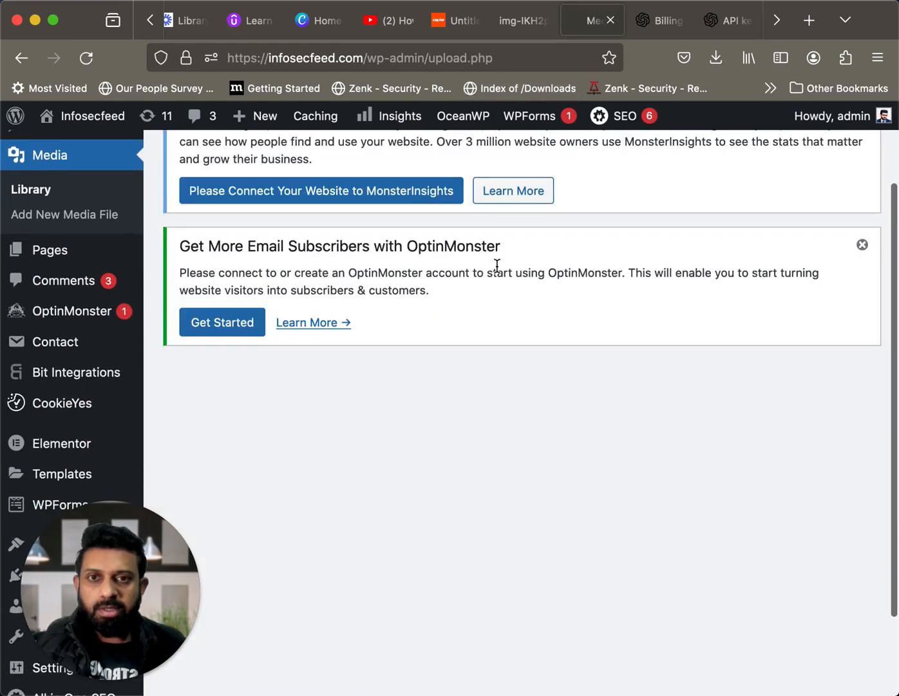
pyautogui.scroll(-2, 521, 401)
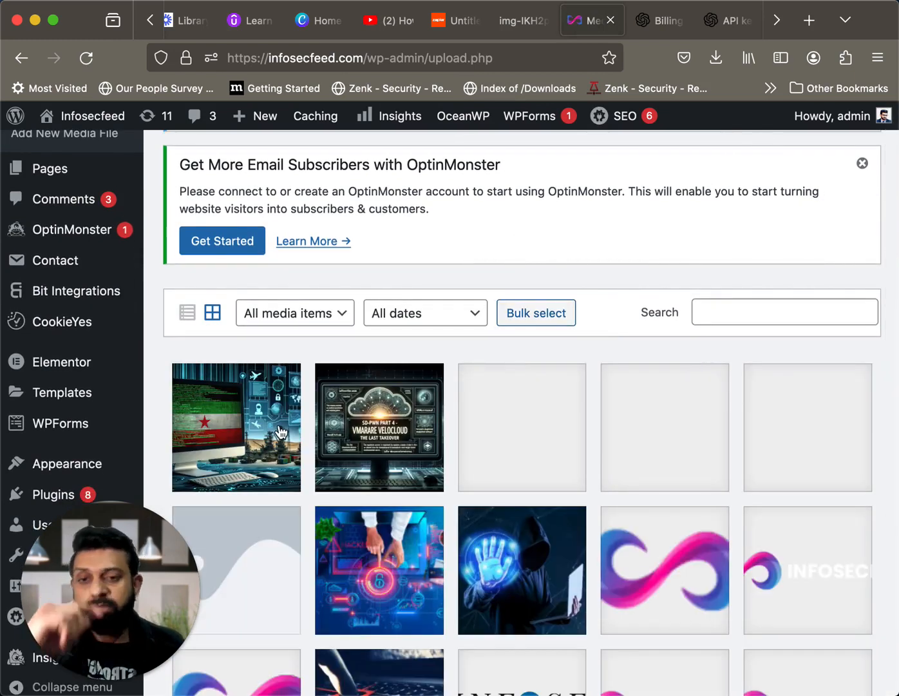
# Return to the Zap and add a WordPress action as step 7 after the Upload Media step
pyautogui.click(451, 27)
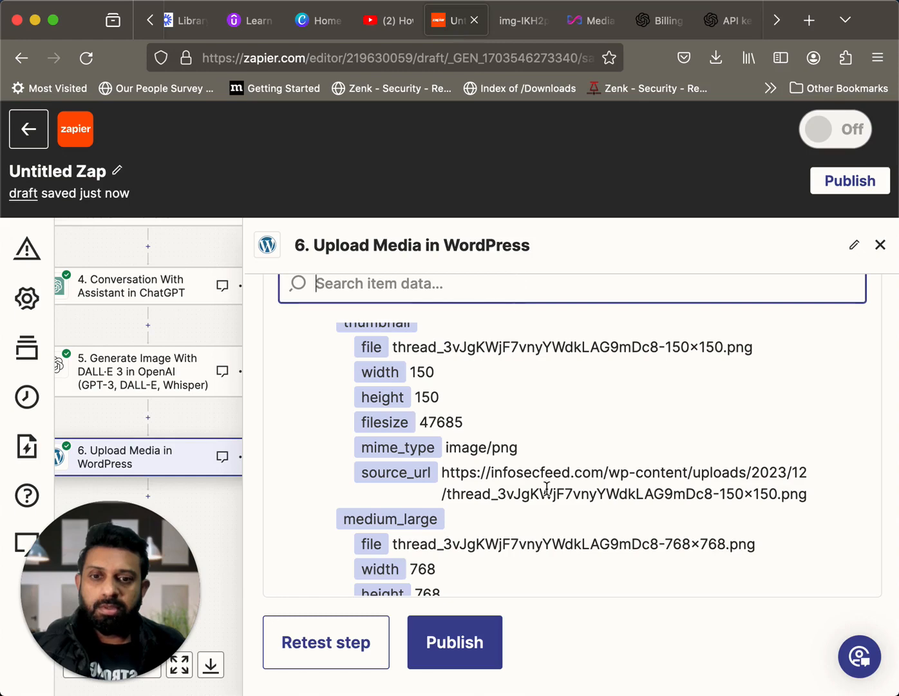
pyautogui.scroll(-10, 547, 488)
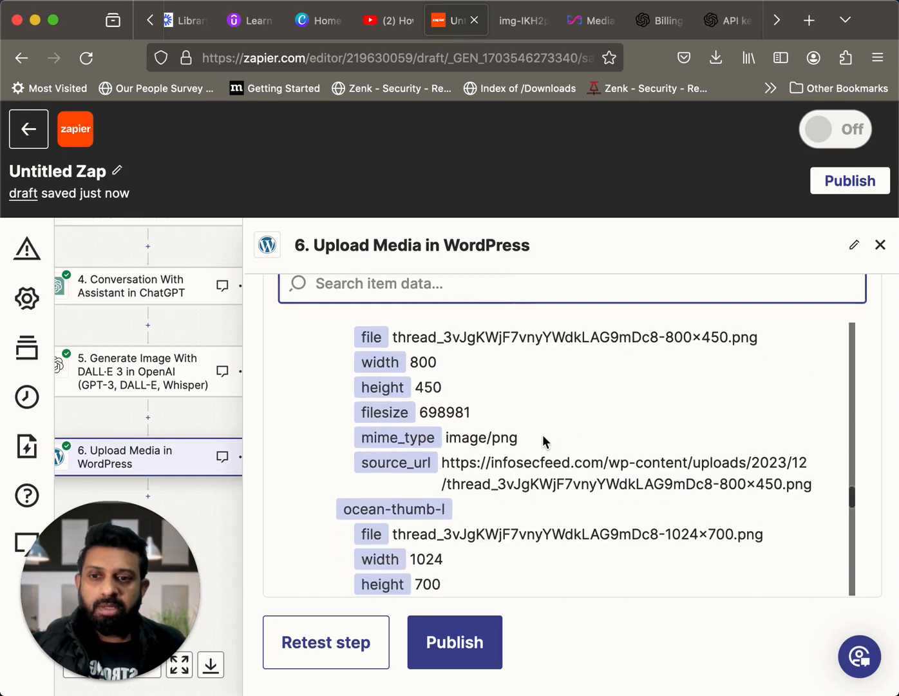
pyautogui.scroll(-5, 543, 441)
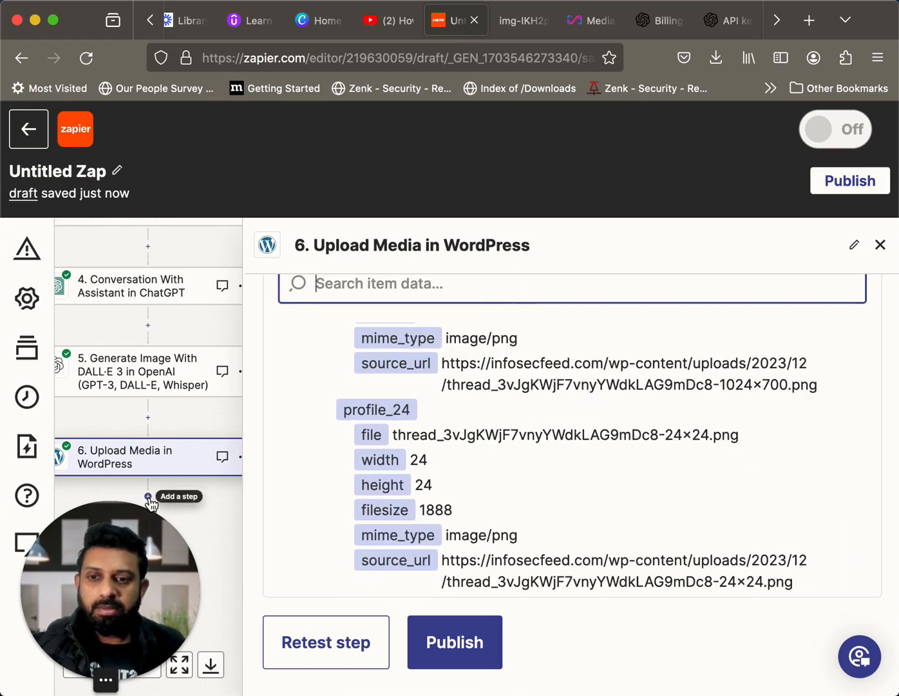
pyautogui.press('Escape')
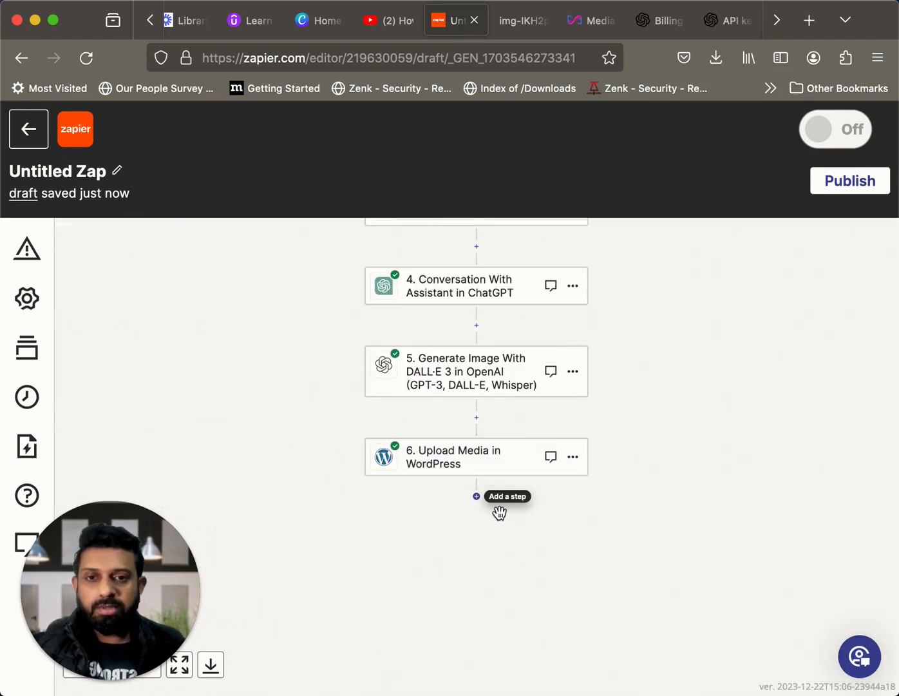
pyautogui.click(477, 496)
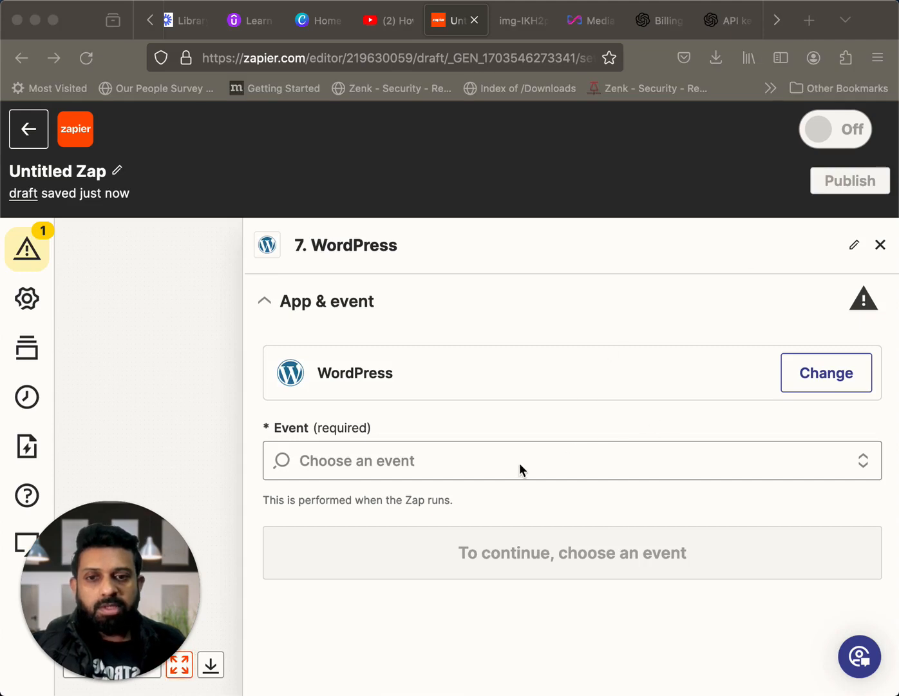
# Set step 7's event to Create Post and continue to its account settings
pyautogui.click(439, 459)
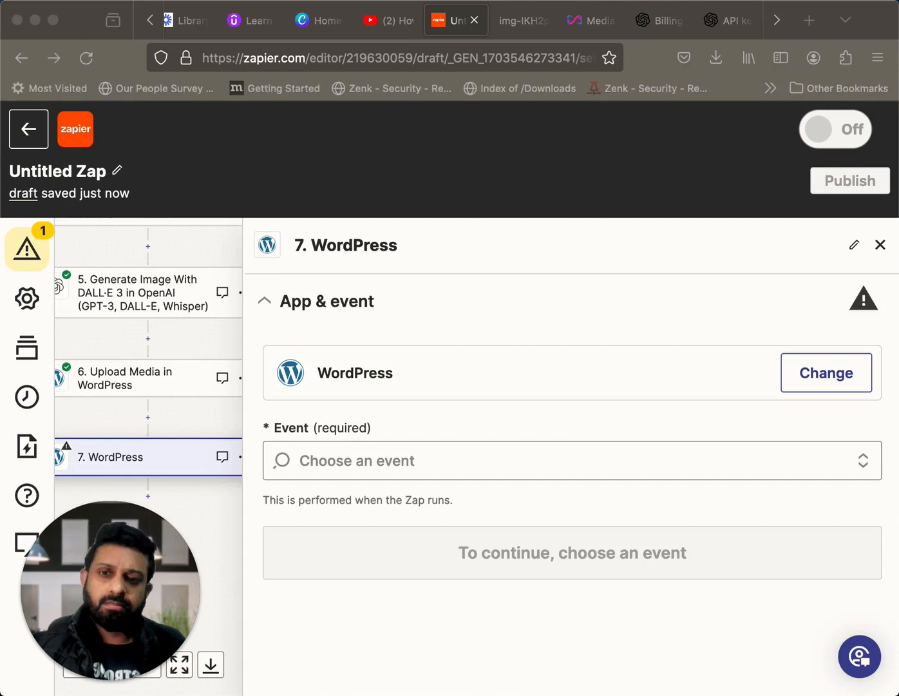
pyautogui.click(507, 458)
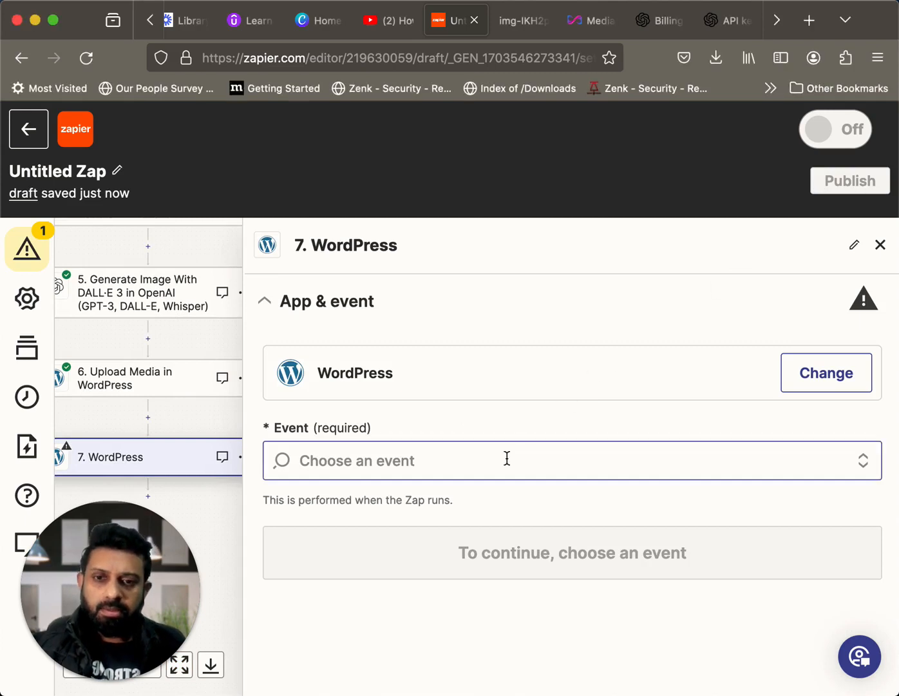
pyautogui.click(508, 459)
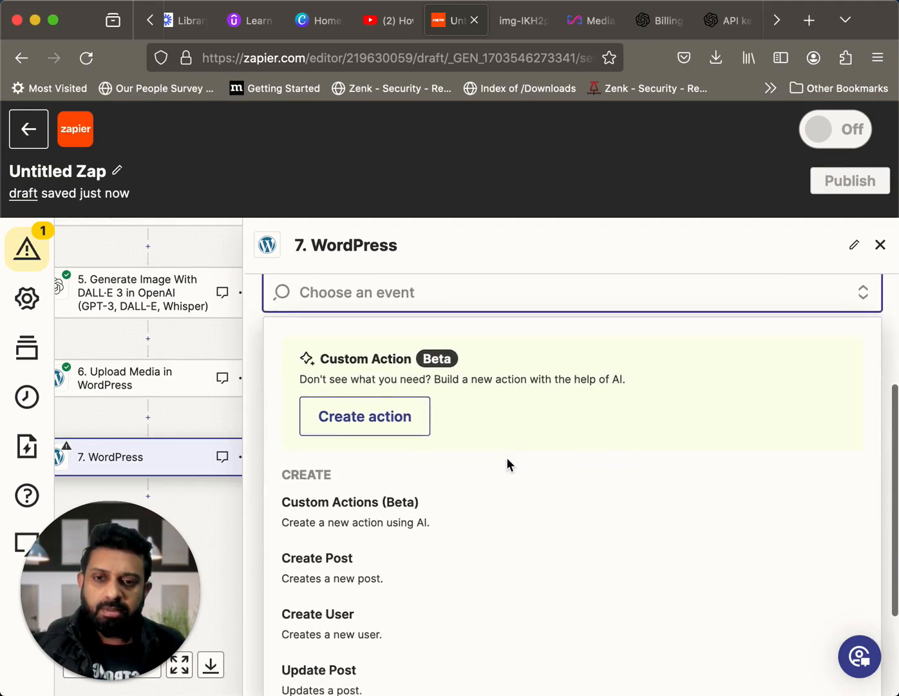
pyautogui.scroll(-2, 508, 465)
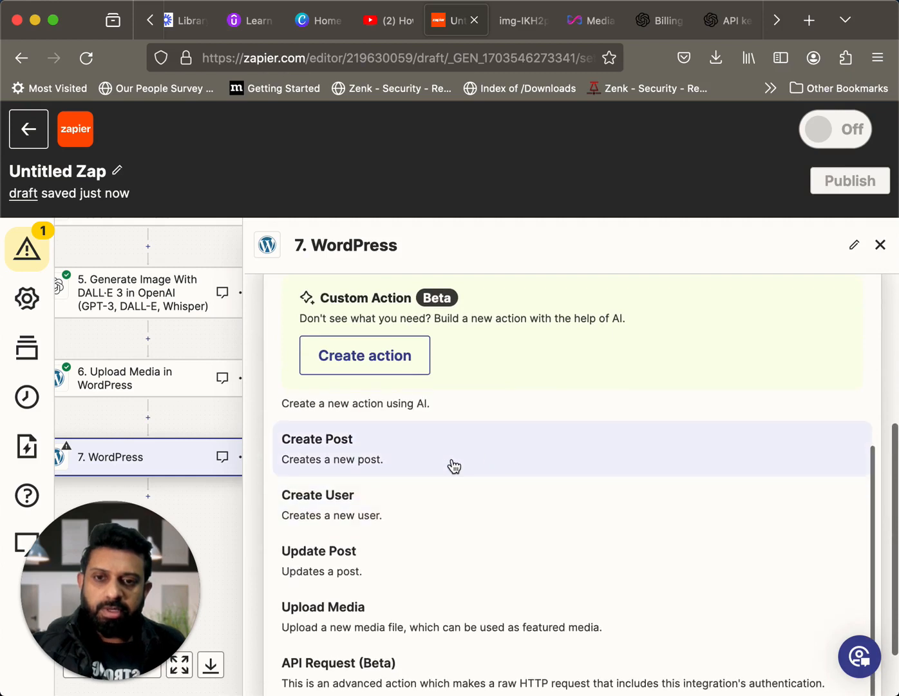
pyautogui.click(453, 466)
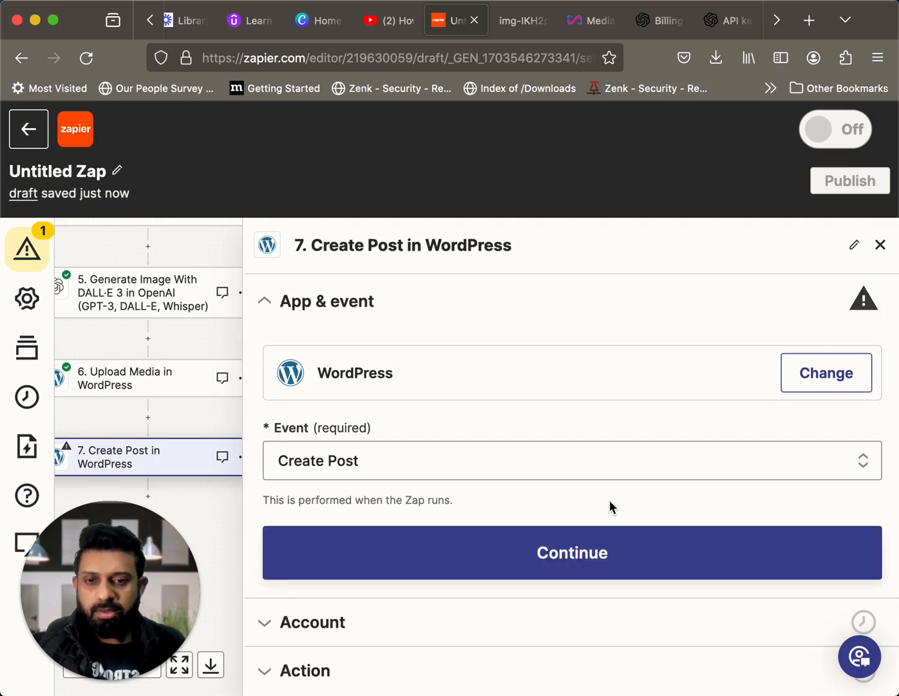
pyautogui.click(582, 561)
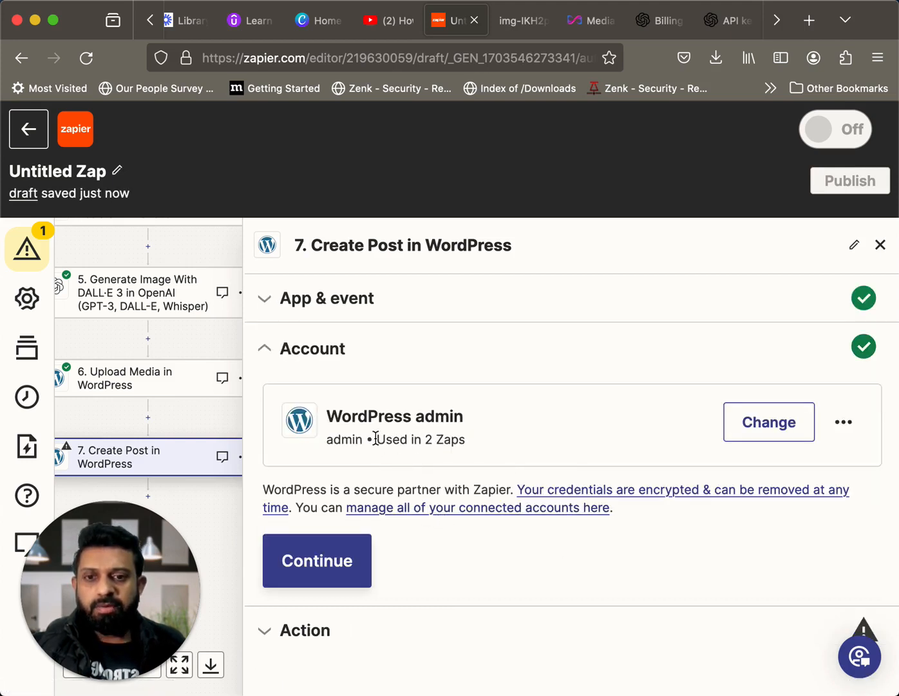
# Keep the connected WordPress account for step 7 and set the Post Type to Posts
pyautogui.click(329, 566)
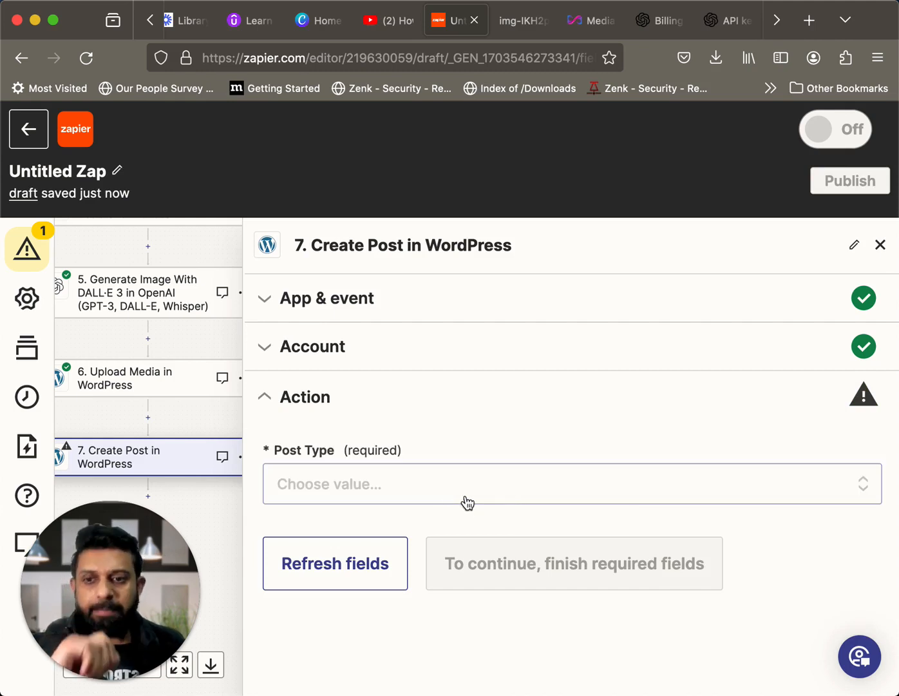
pyautogui.click(472, 491)
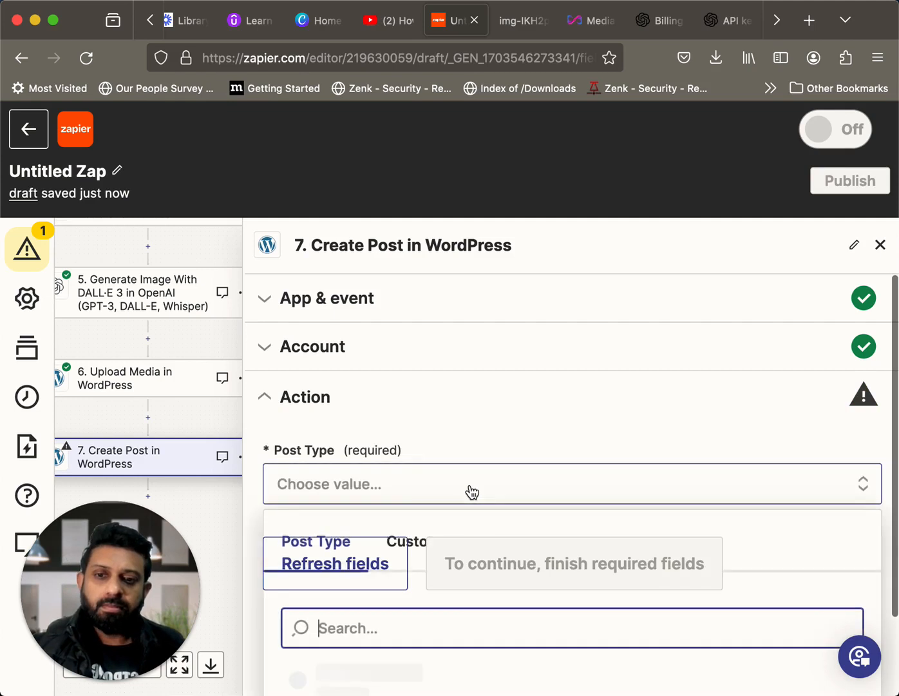
pyautogui.scroll(-2, 527, 519)
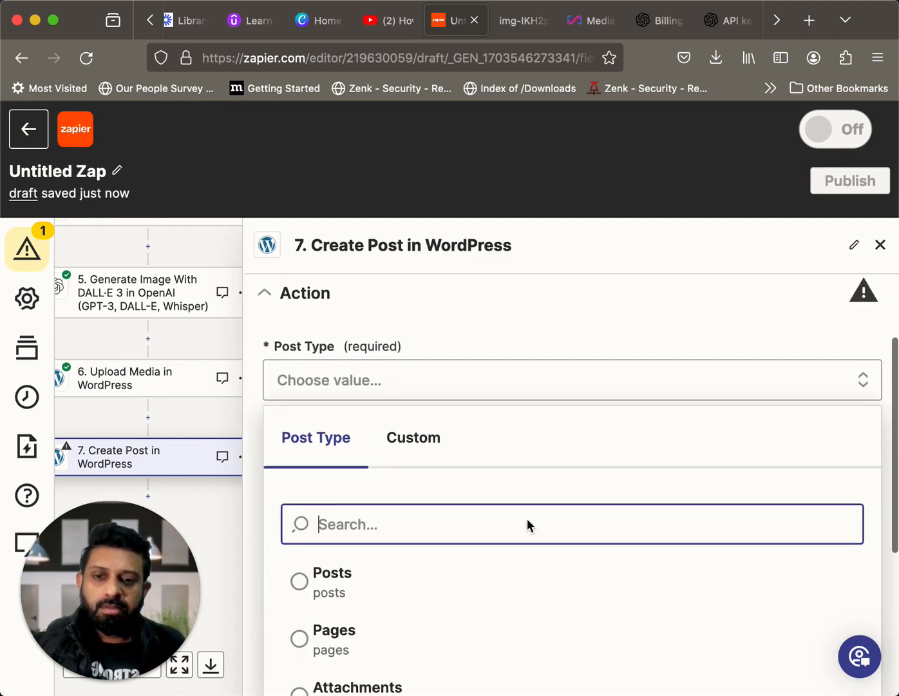
pyautogui.scroll(-5, 527, 519)
pyautogui.scroll(-3, 527, 519)
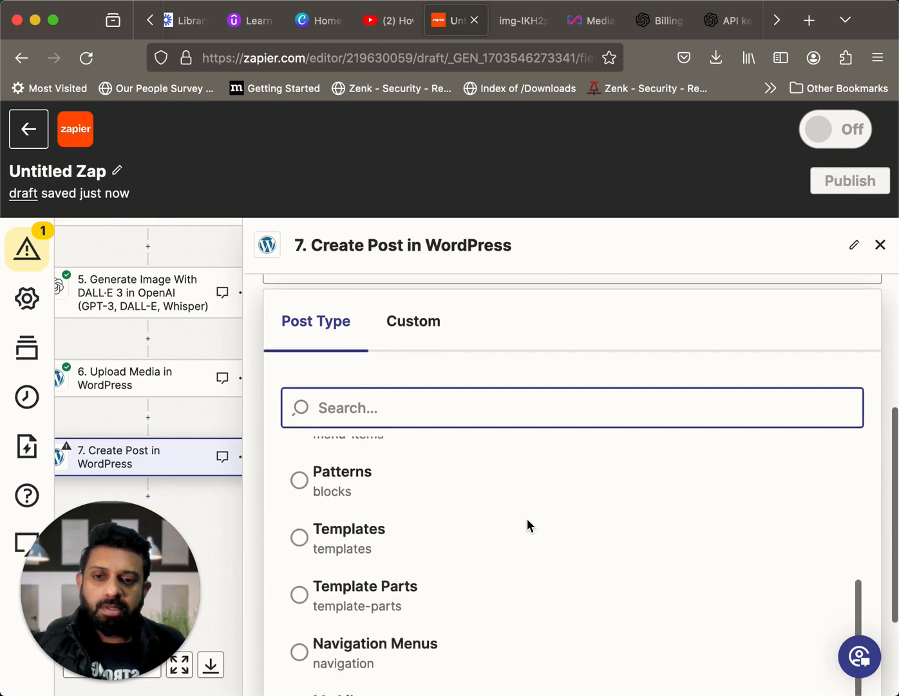
pyautogui.scroll(5, 527, 519)
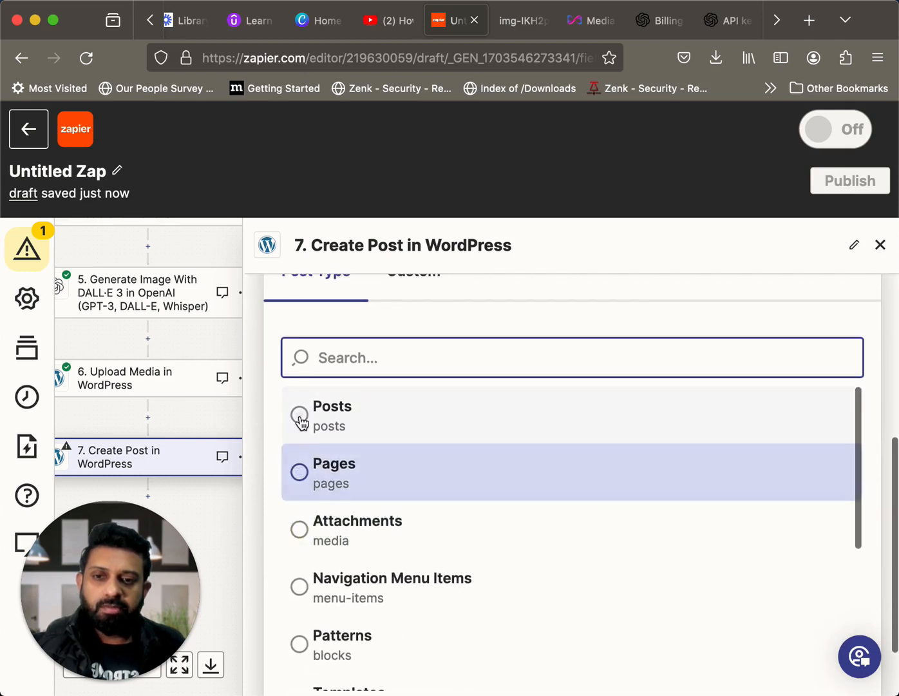
pyautogui.click(300, 416)
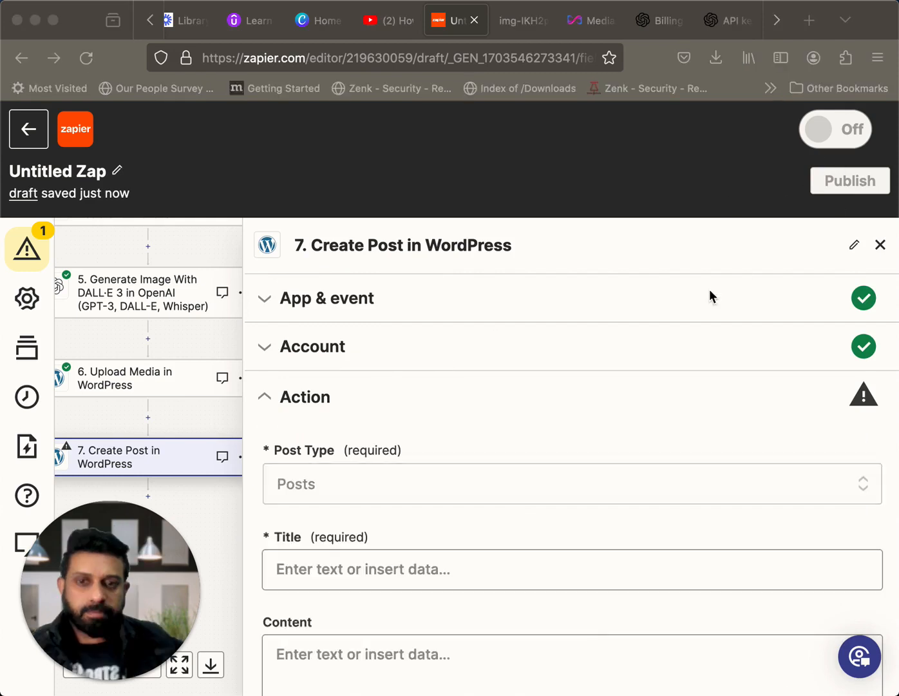
# Map the post's Title to the Full Response from step 4, the ChatGPT title generator
pyautogui.scroll(-3, 638, 365)
pyautogui.scroll(-1, 636, 367)
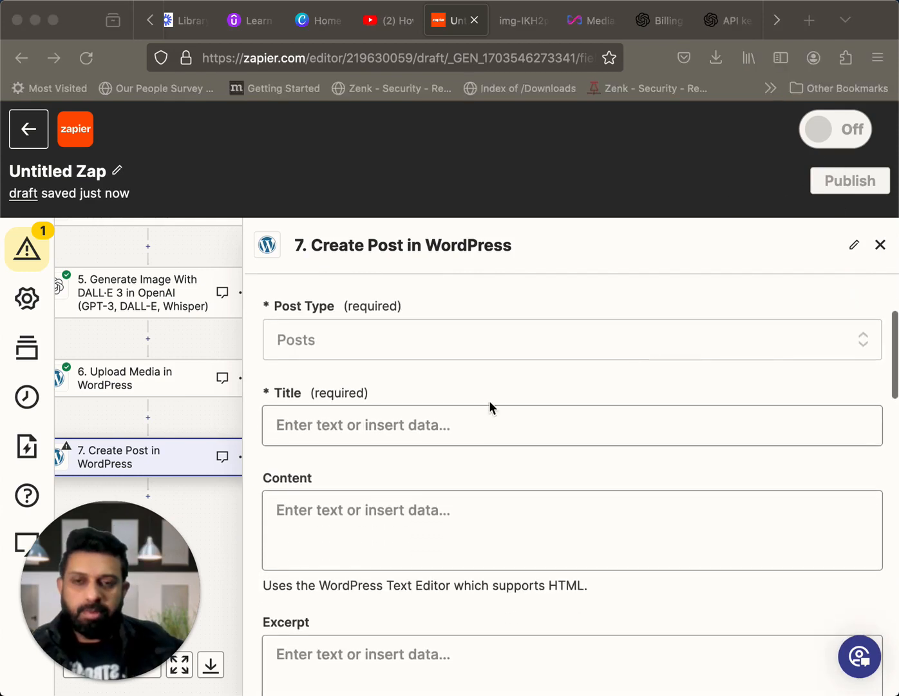
pyautogui.click(445, 427)
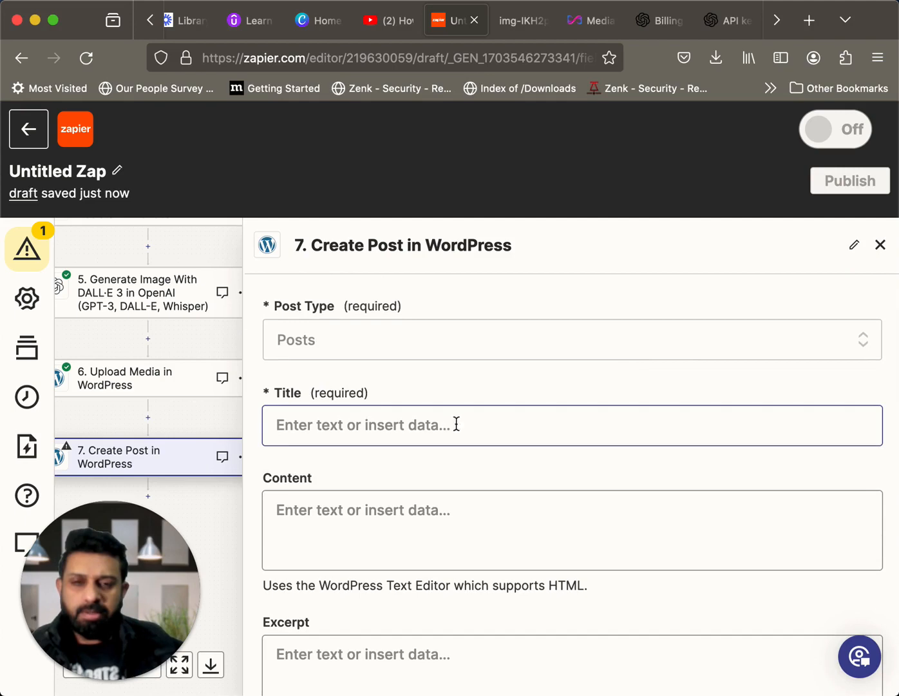
pyautogui.click(469, 422)
pyautogui.scroll(-6, 469, 422)
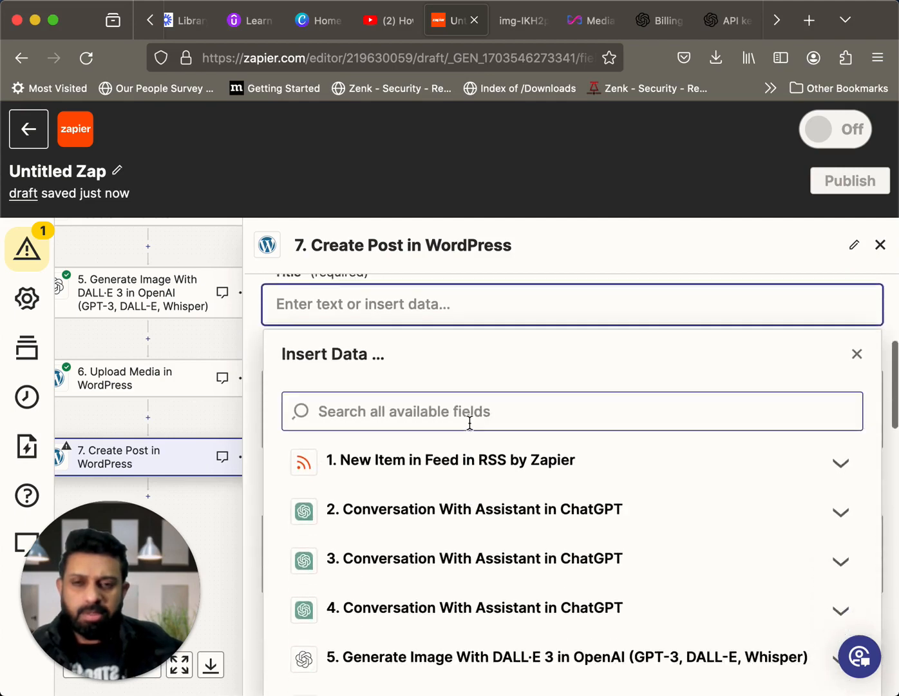
pyautogui.scroll(-2, 471, 430)
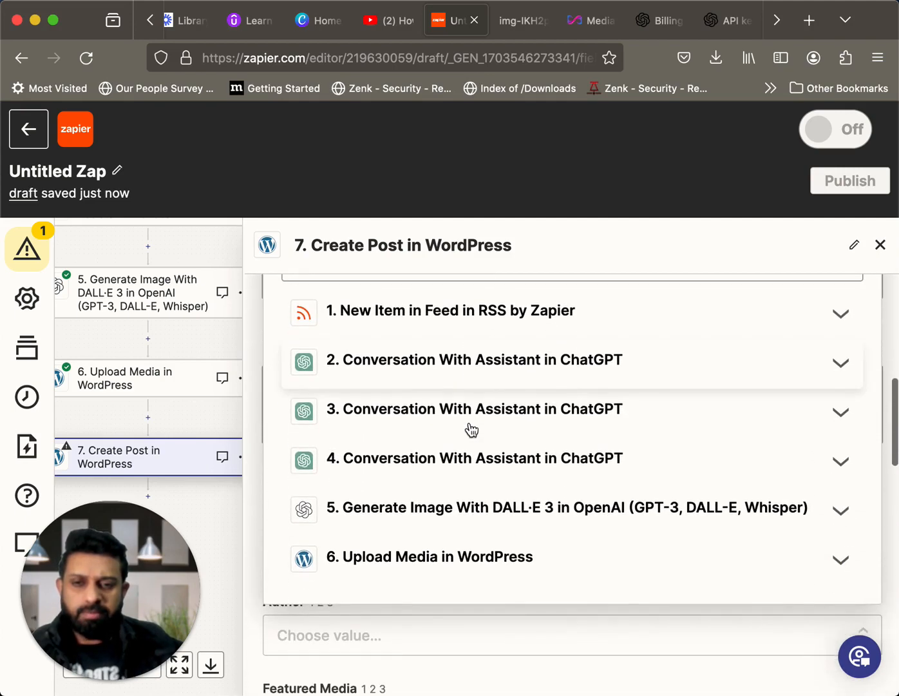
pyautogui.click(458, 460)
pyautogui.scroll(-8, 547, 532)
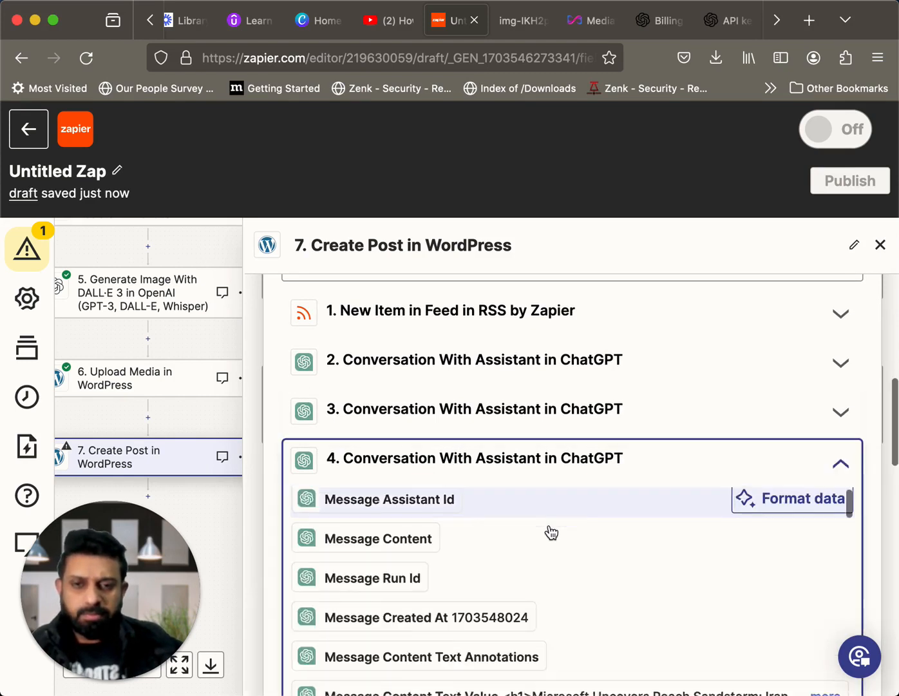
pyautogui.scroll(-10, 551, 531)
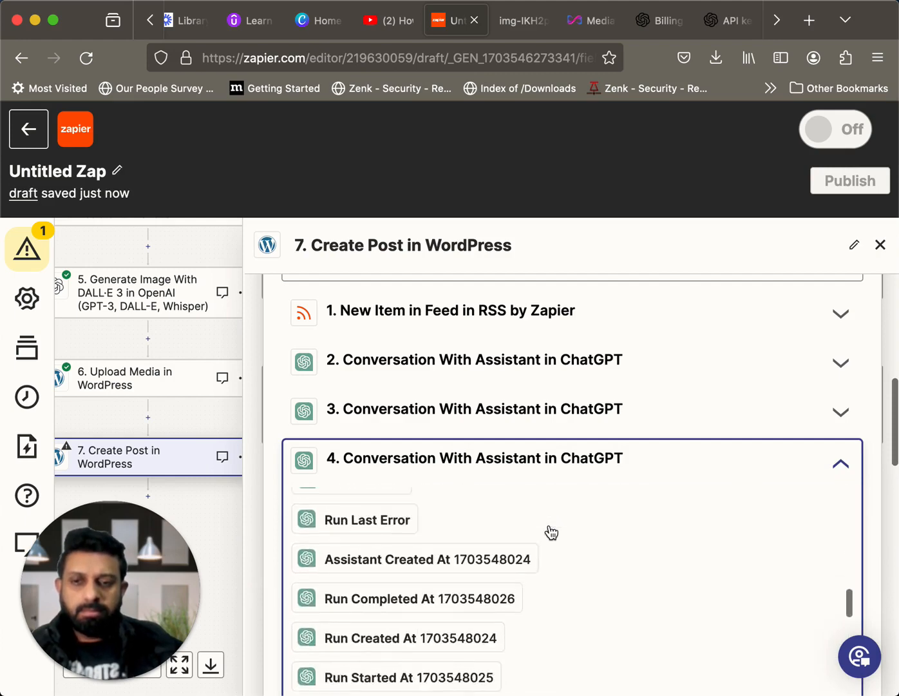
pyautogui.scroll(-8, 552, 531)
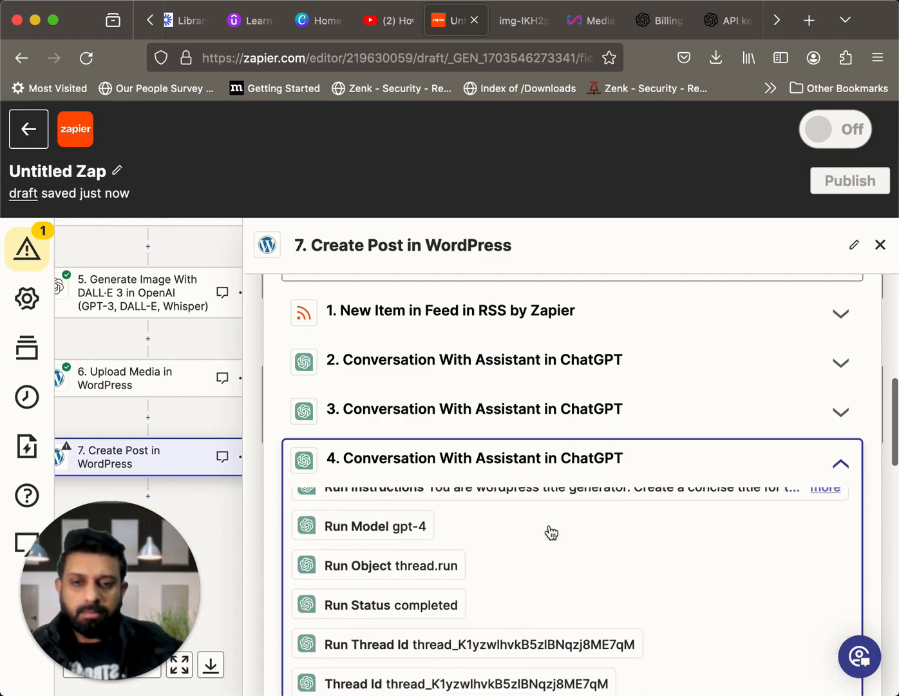
pyautogui.scroll(3, 551, 531)
pyautogui.scroll(5, 550, 532)
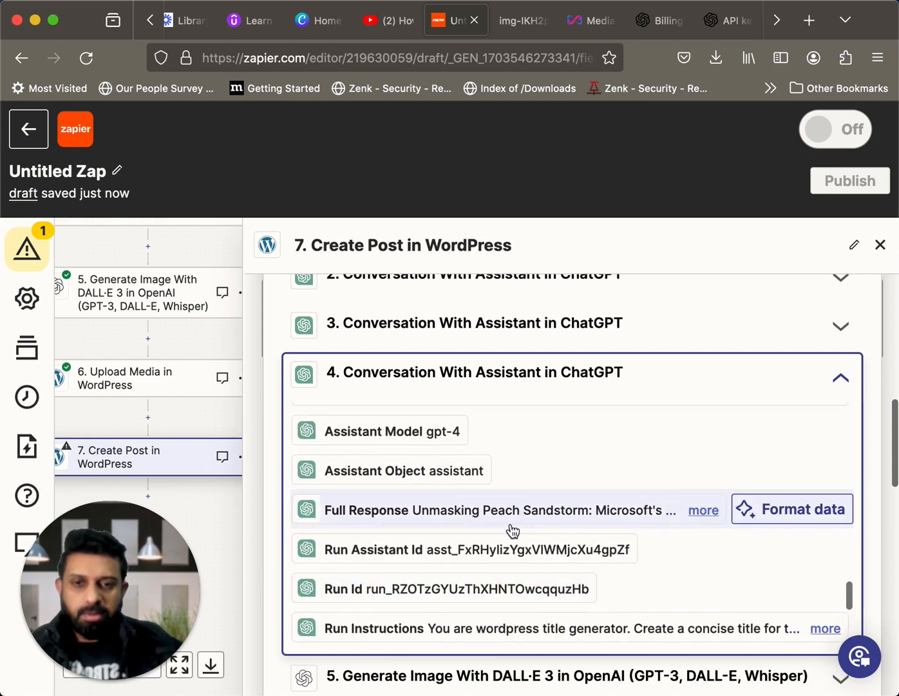
pyautogui.click(392, 509)
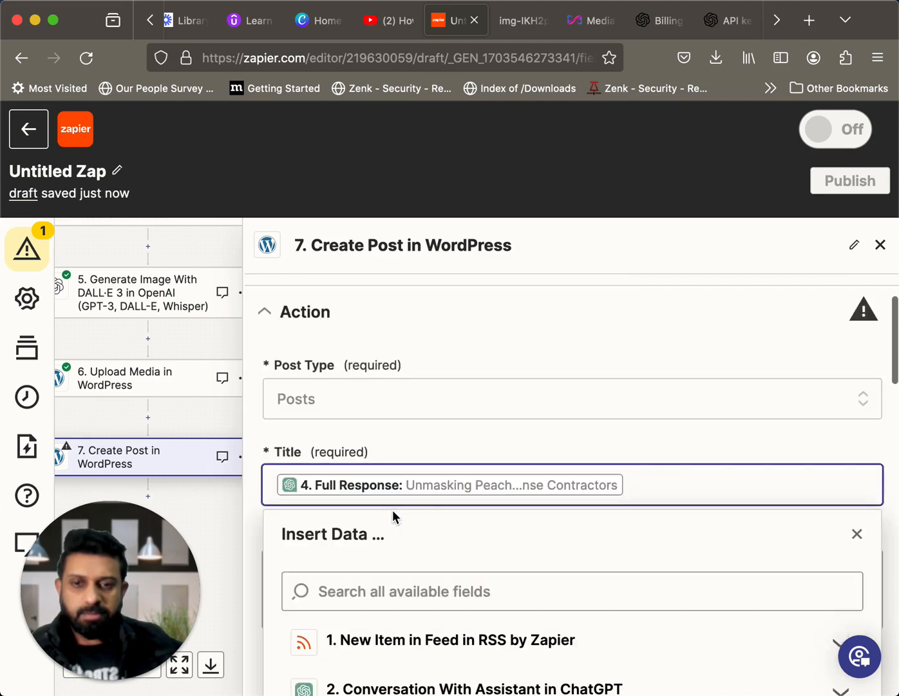
pyautogui.scroll(-2, 514, 526)
pyautogui.scroll(-3, 515, 528)
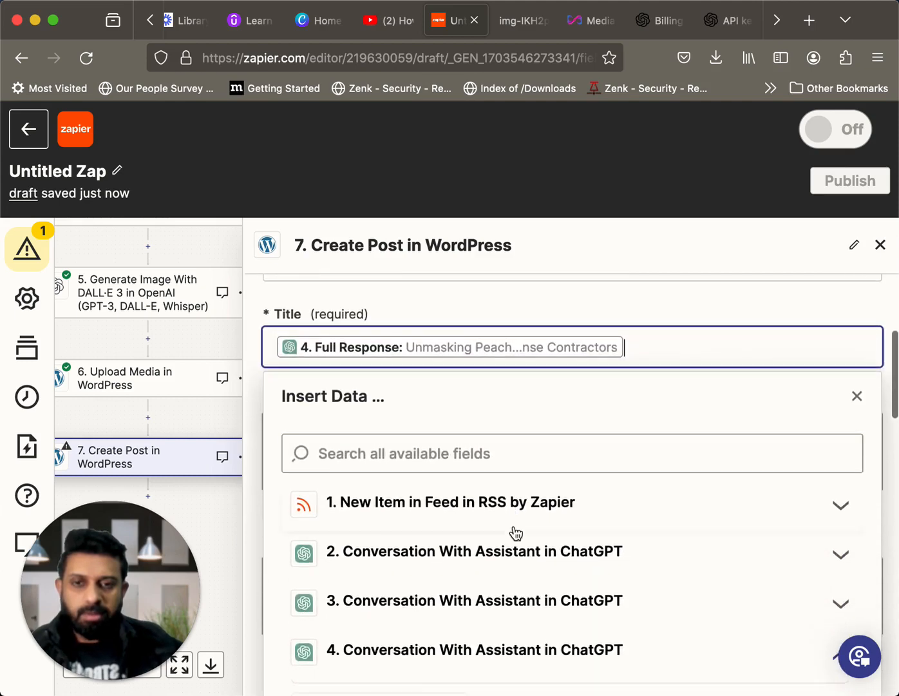
pyautogui.click(202, 337)
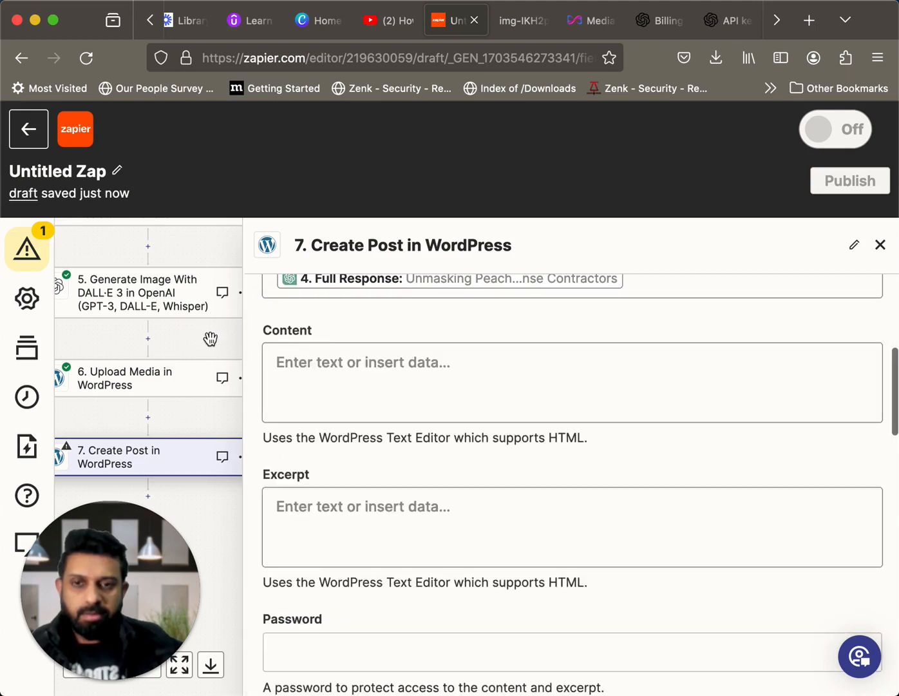
# Map the post's Content to the Full Response from step 2, the ChatGPT article summary
pyautogui.scroll(2, 425, 415)
pyautogui.click(408, 438)
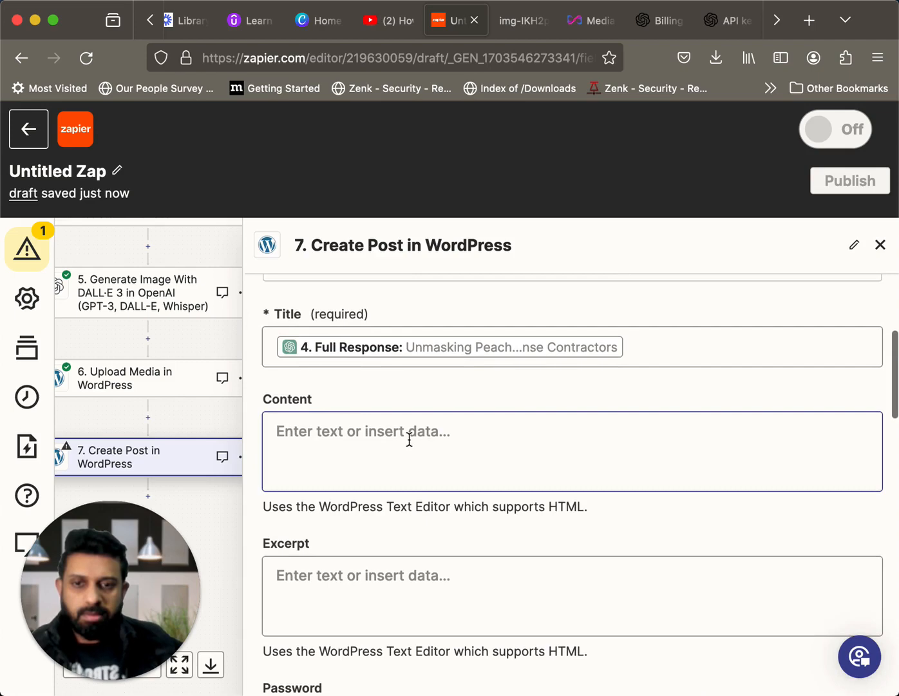
pyautogui.scroll(-5, 444, 438)
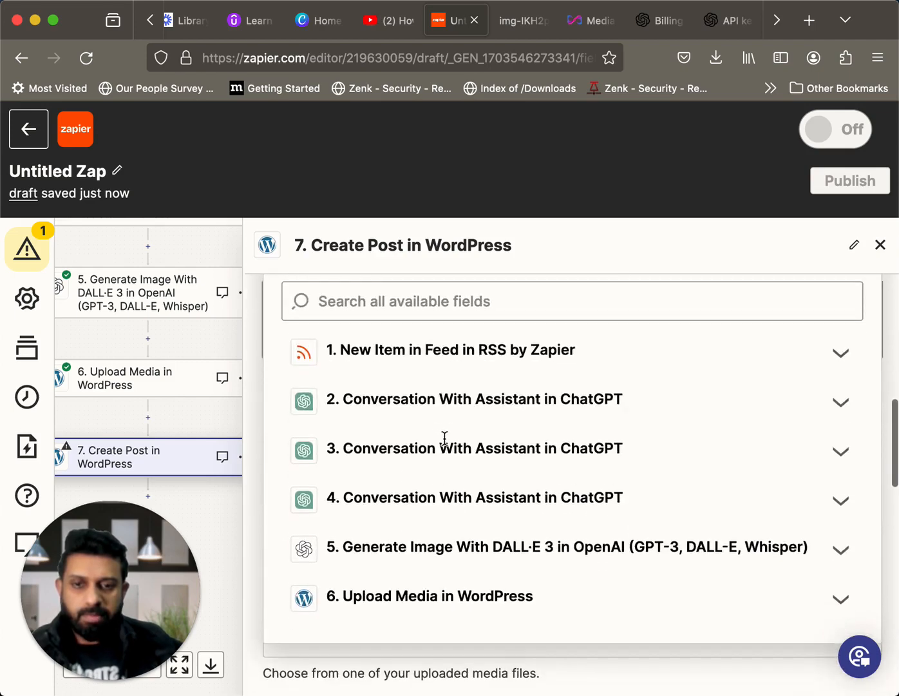
pyautogui.scroll(5, 445, 437)
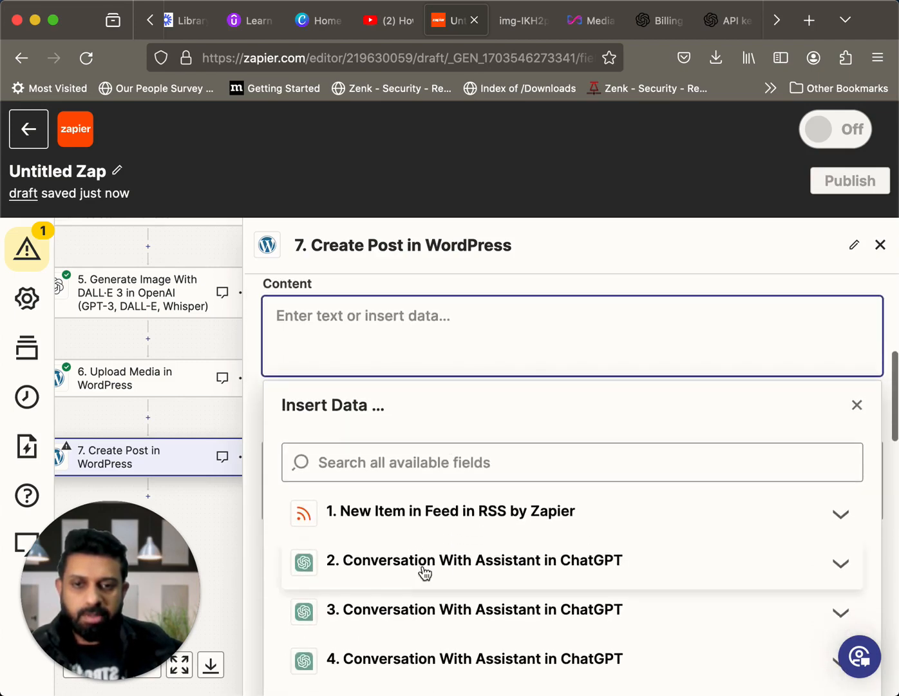
pyautogui.click(447, 560)
pyautogui.scroll(-3, 448, 570)
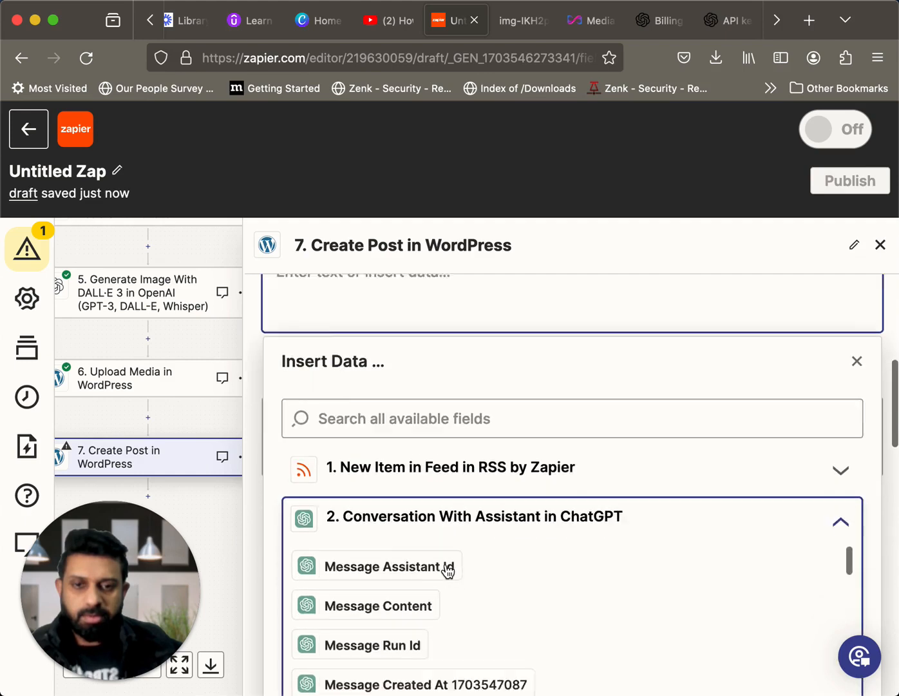
pyautogui.scroll(-10, 448, 571)
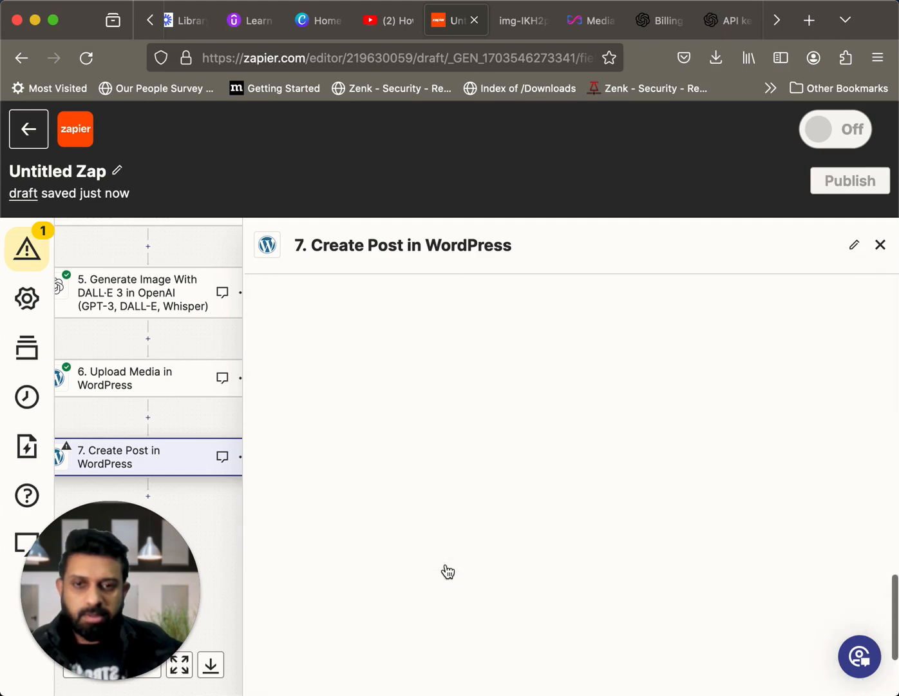
pyautogui.scroll(10, 448, 571)
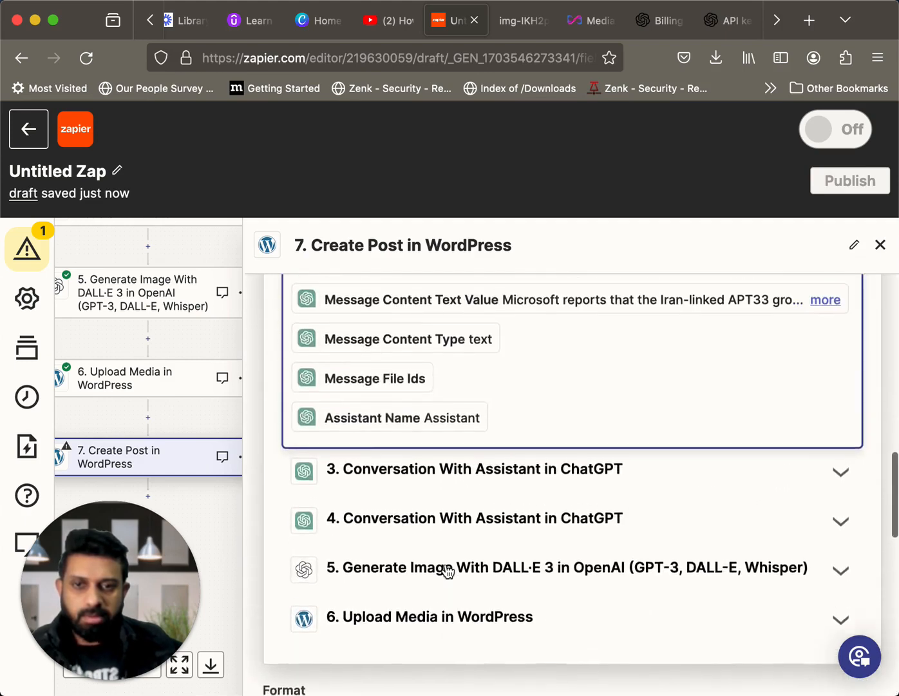
pyautogui.scroll(2, 447, 571)
pyautogui.scroll(-2, 485, 404)
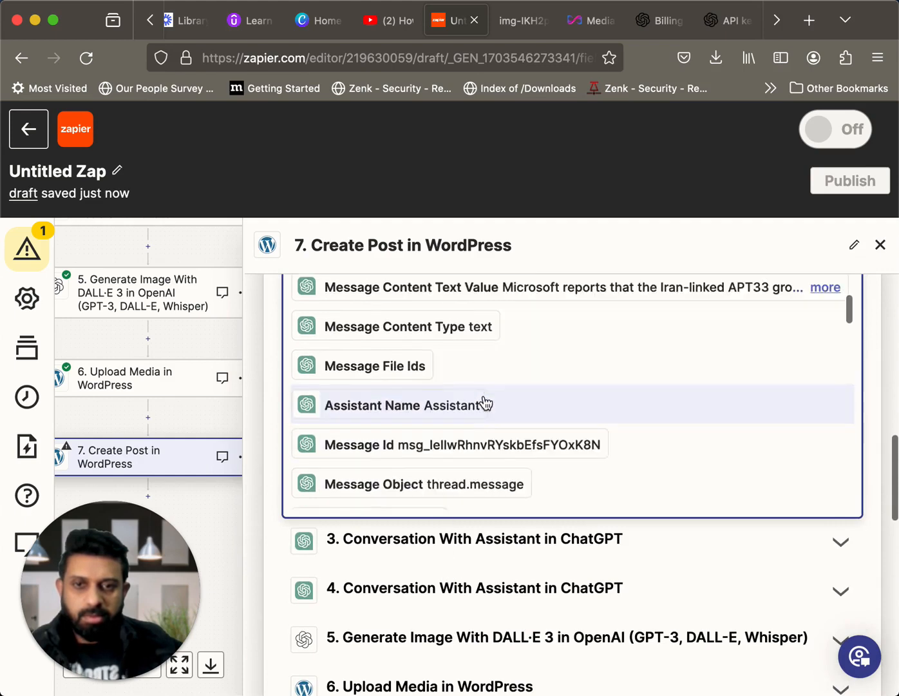
pyautogui.scroll(-10, 485, 403)
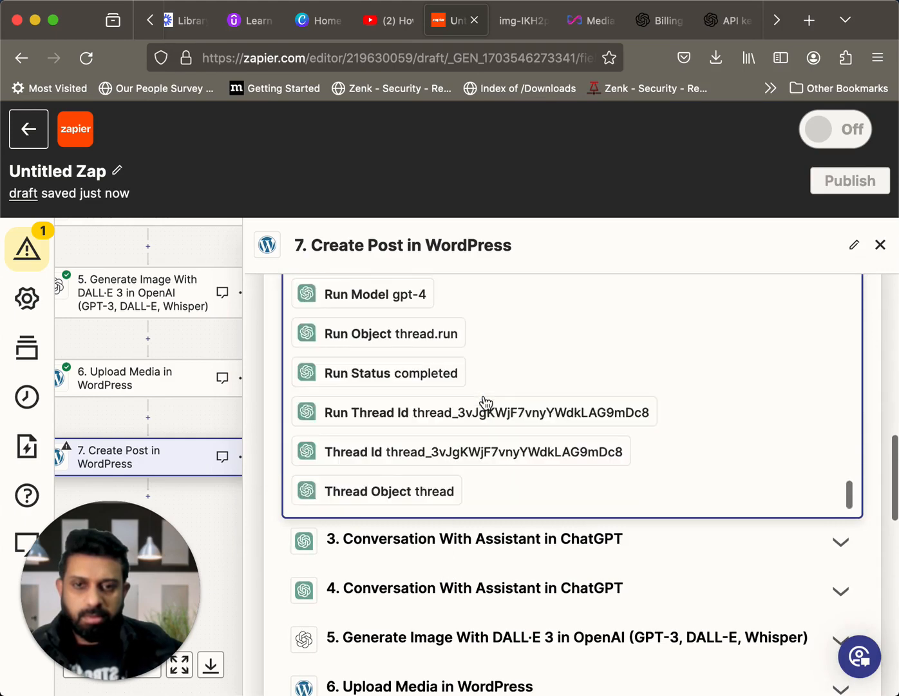
pyautogui.scroll(-2, 486, 403)
pyautogui.scroll(4, 486, 404)
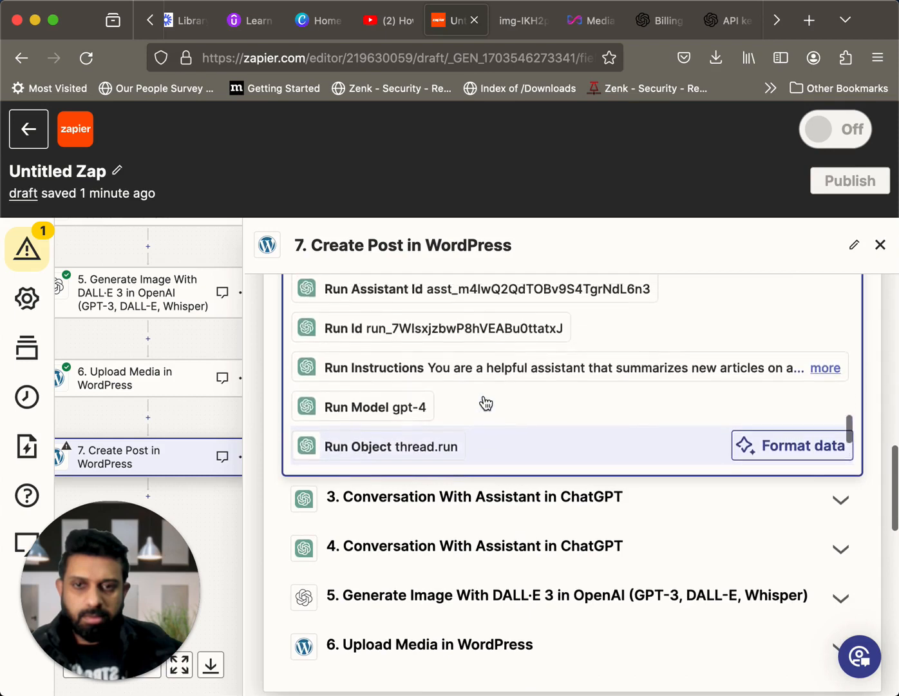
pyautogui.scroll(3, 484, 402)
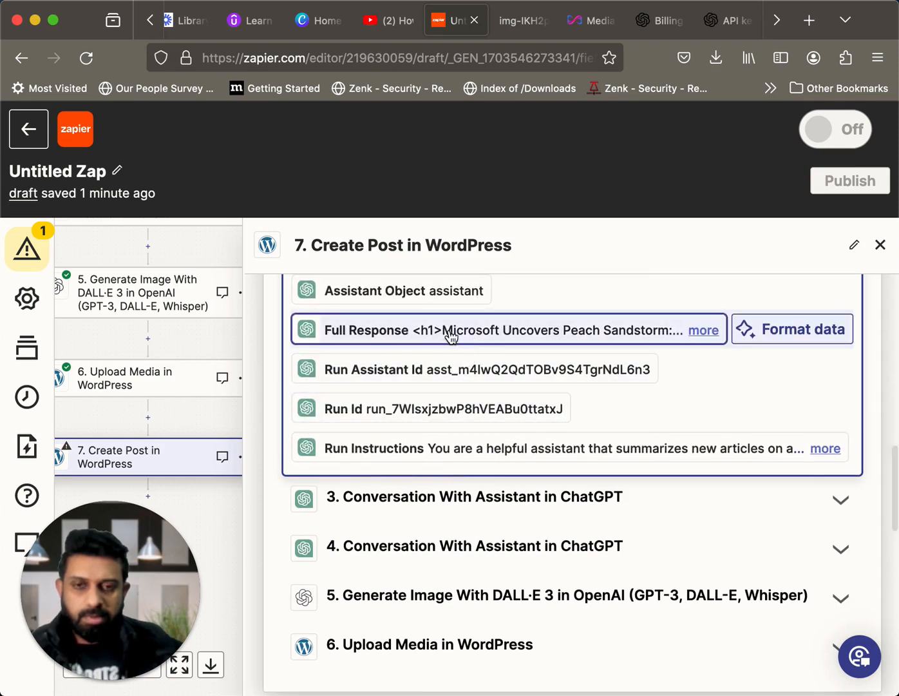
pyautogui.click(451, 330)
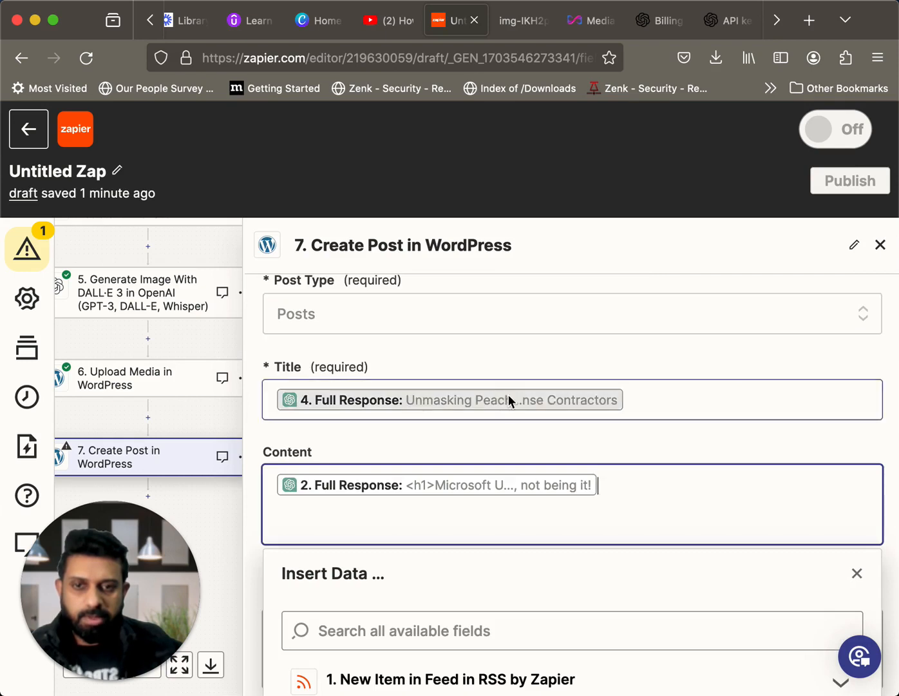
pyautogui.scroll(-4, 622, 485)
pyautogui.scroll(1, 622, 485)
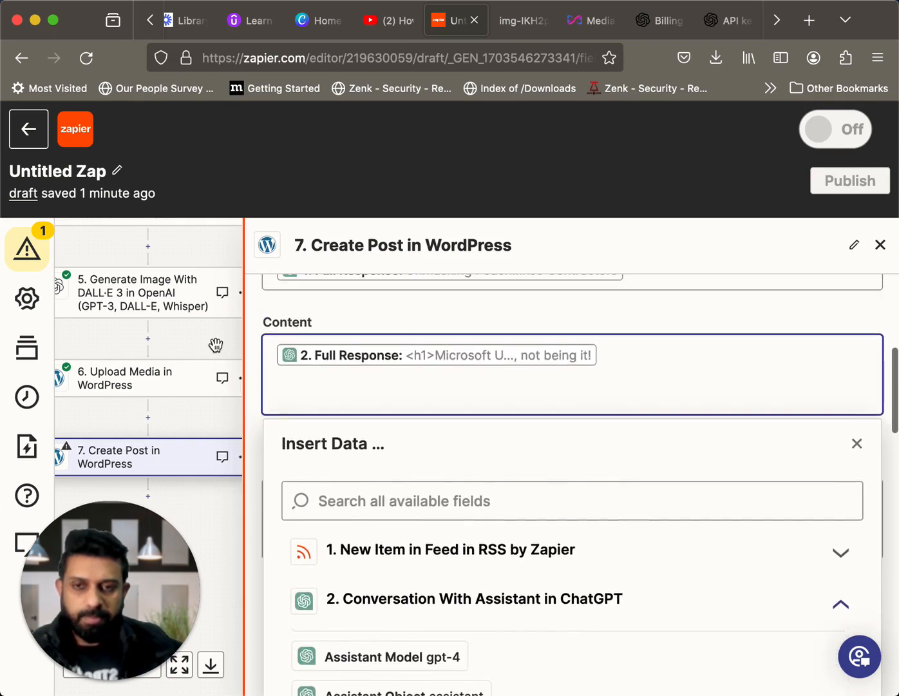
pyautogui.click(216, 345)
# Set the post's Author to Newsroom
pyautogui.scroll(-2, 540, 492)
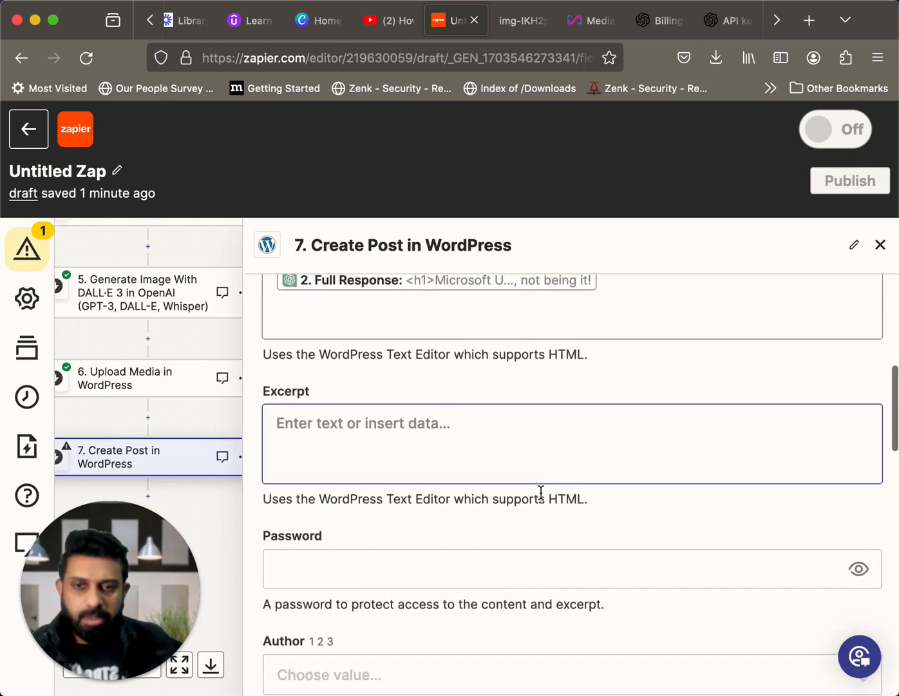
pyautogui.scroll(-6, 541, 493)
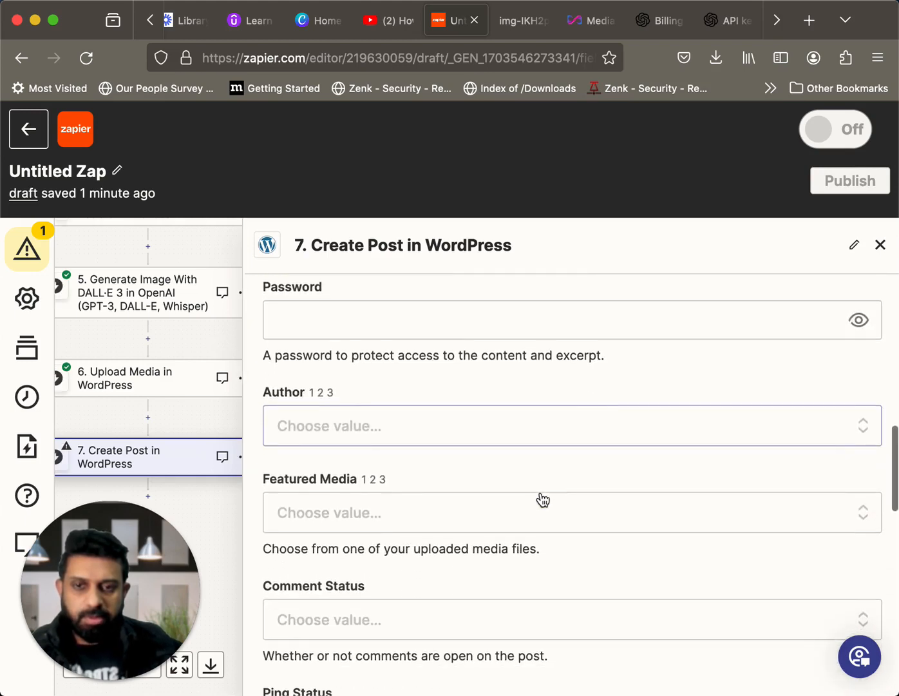
pyautogui.click(469, 435)
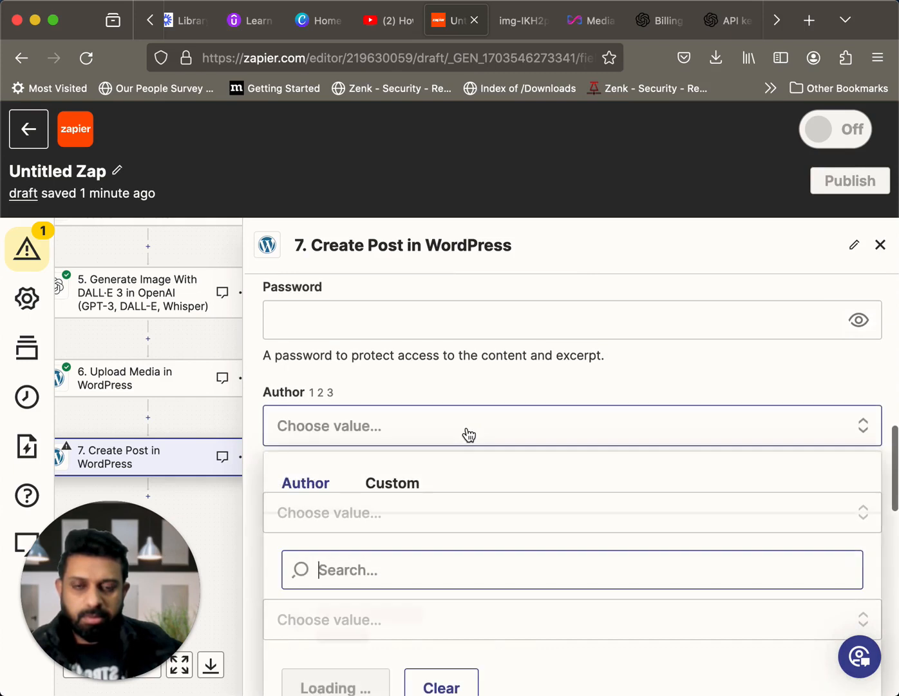
pyautogui.scroll(-3, 398, 534)
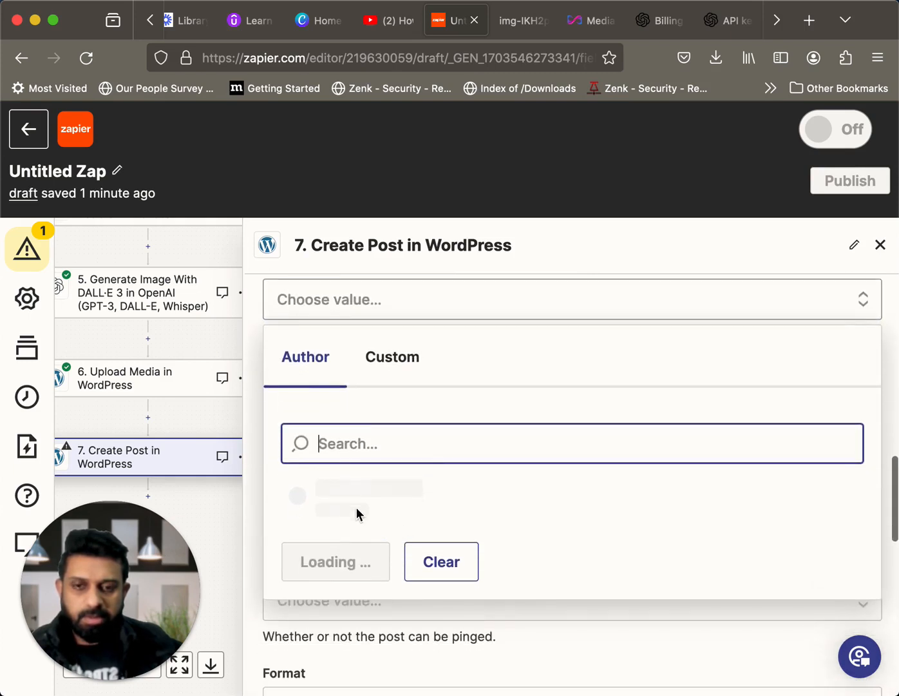
pyautogui.click(360, 491)
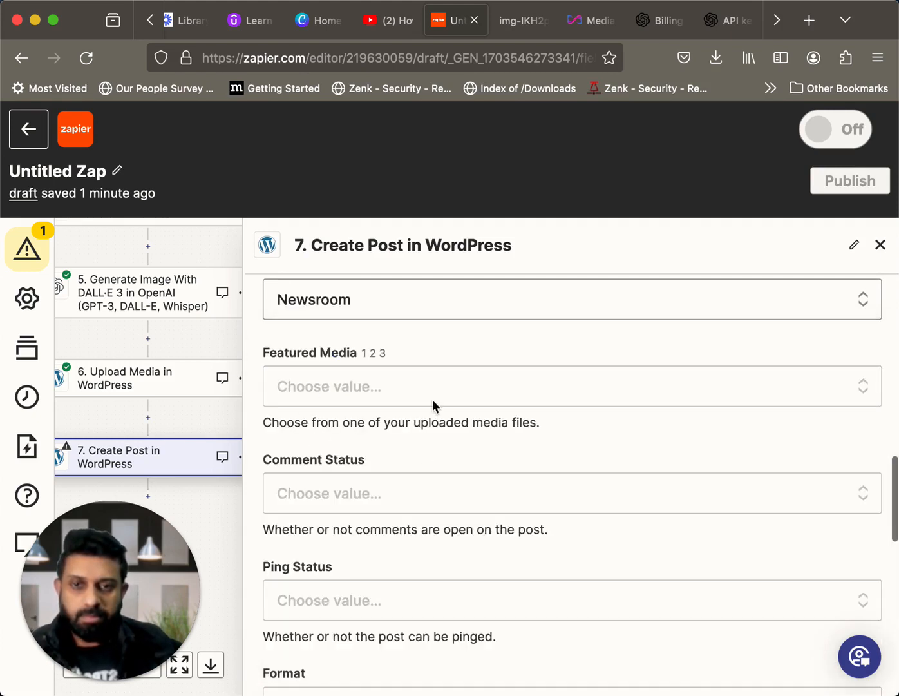
# Set the post's Featured Media to the uploaded file thread_3vjgkwjf7vnyywdklag9mdc8
pyautogui.click(436, 395)
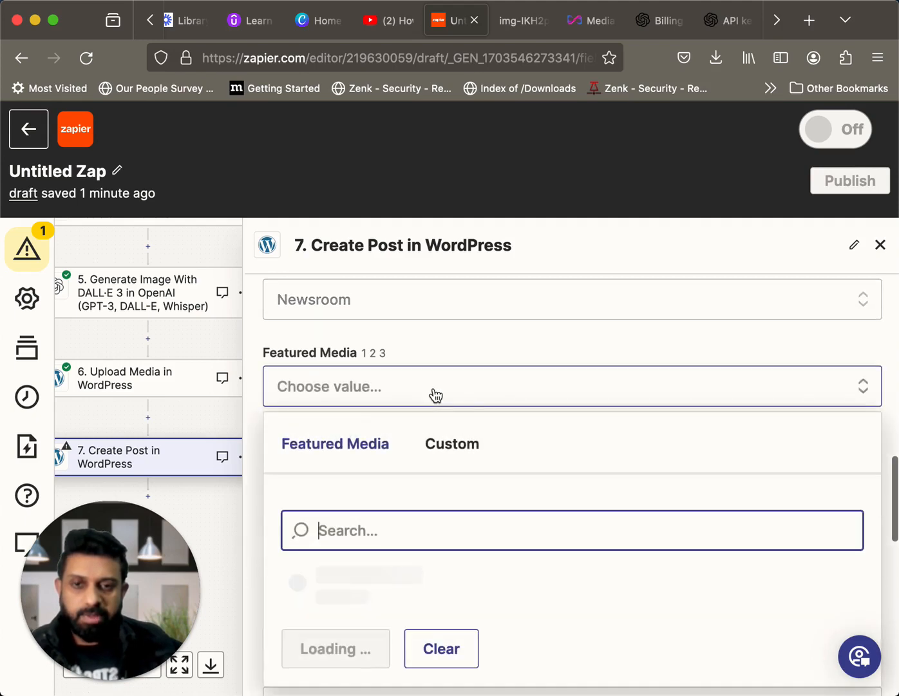
pyautogui.scroll(-3, 539, 502)
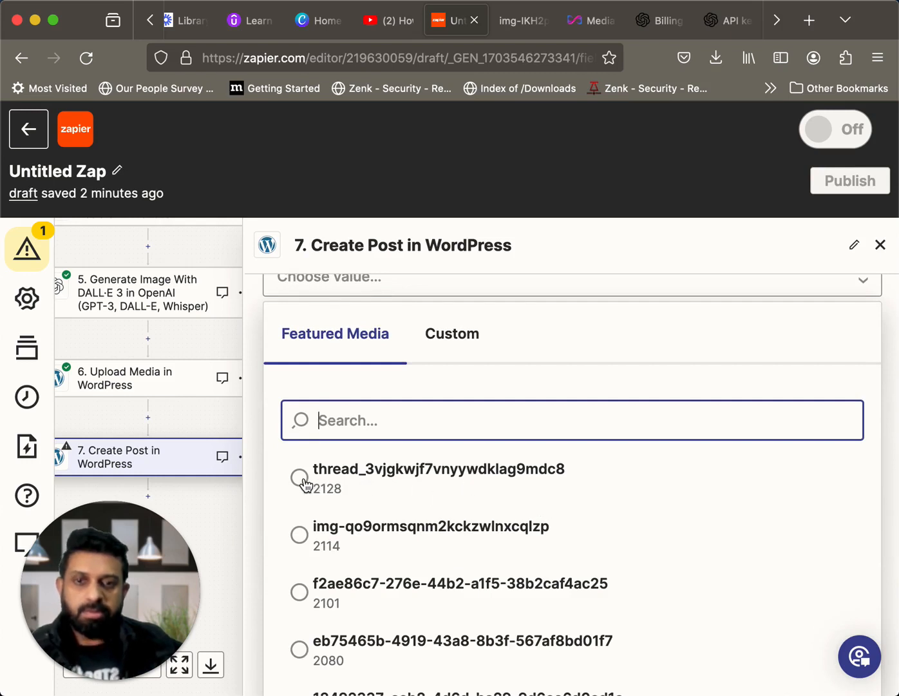
pyautogui.click(307, 485)
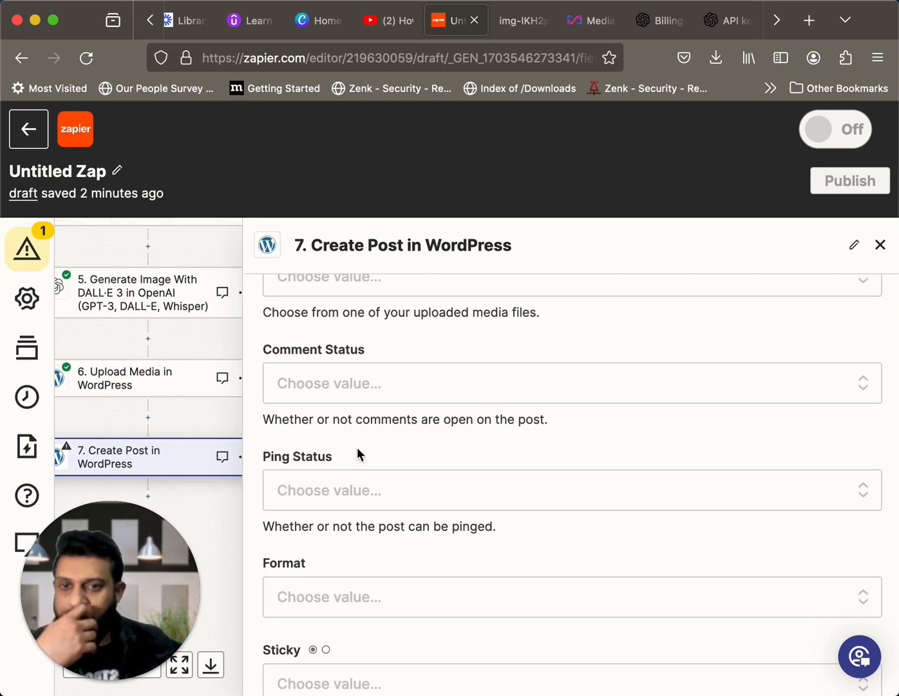
pyautogui.scroll(3, 388, 419)
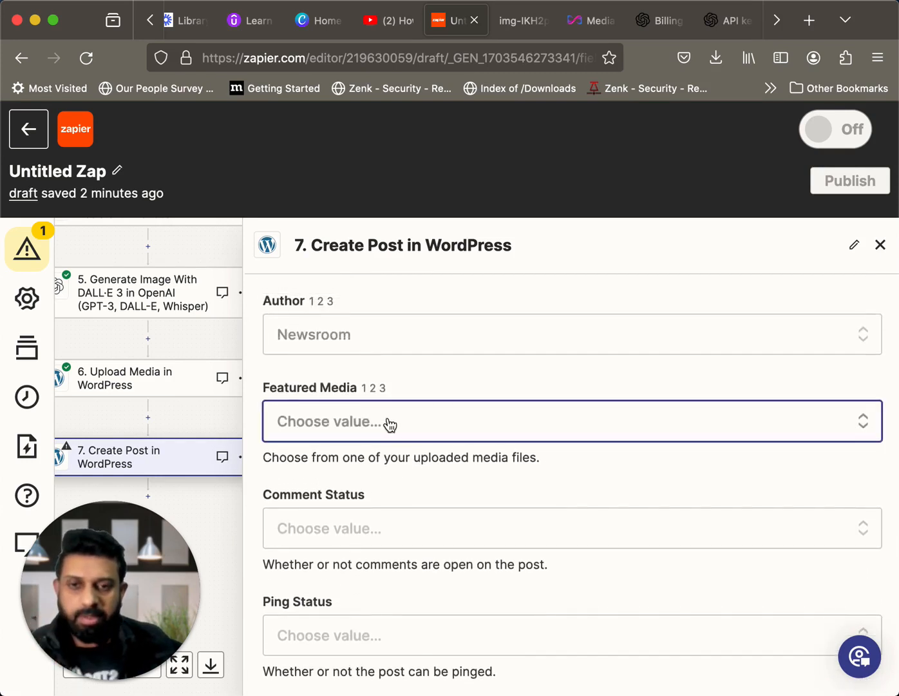
pyautogui.click(454, 426)
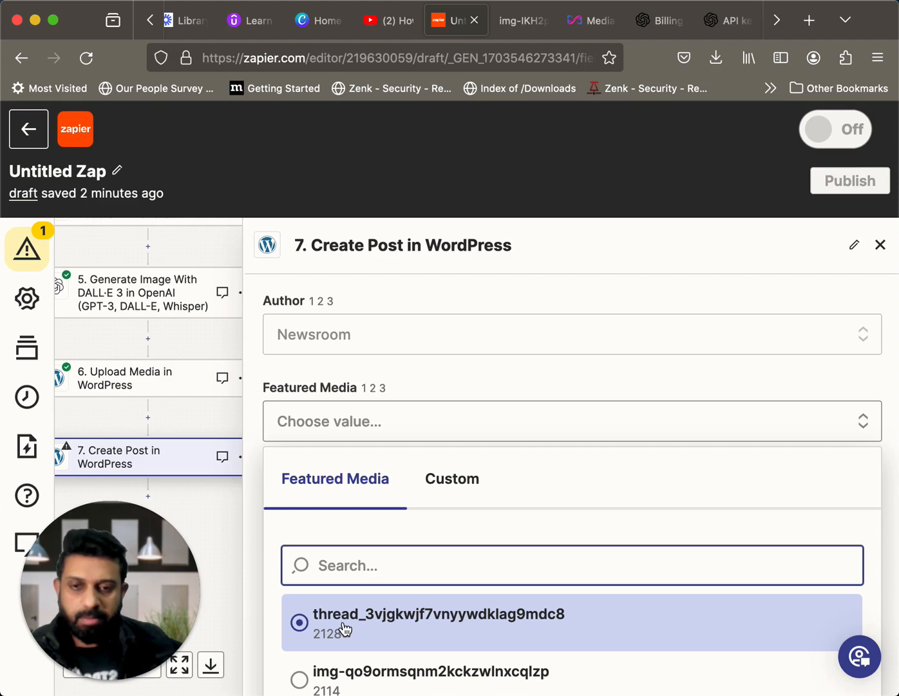
pyautogui.click(439, 589)
# Set the post's Ping Status to Open
pyautogui.scroll(-5, 539, 560)
pyautogui.click(539, 558)
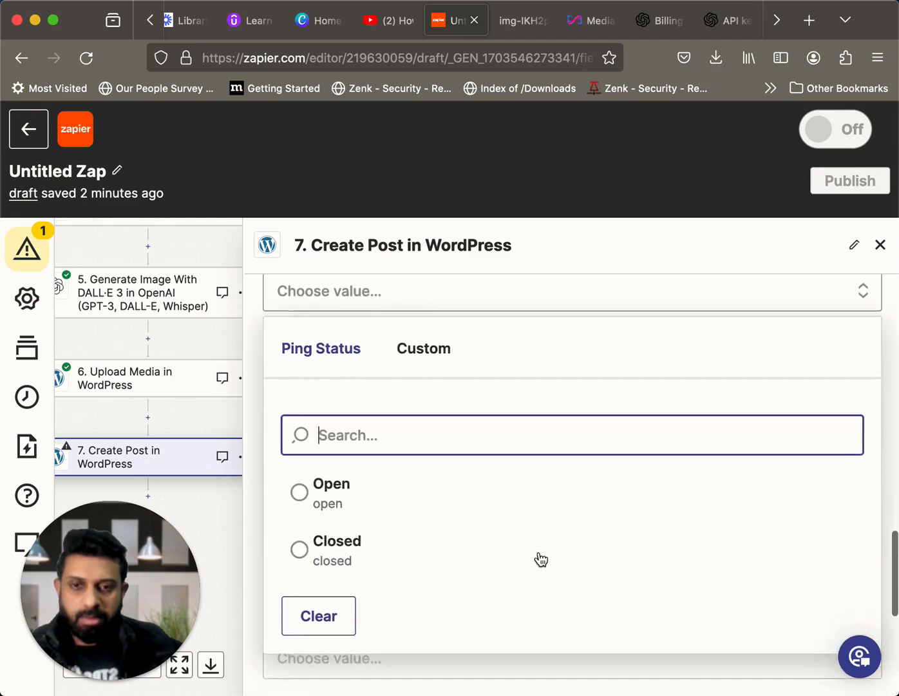
pyautogui.scroll(1, 539, 559)
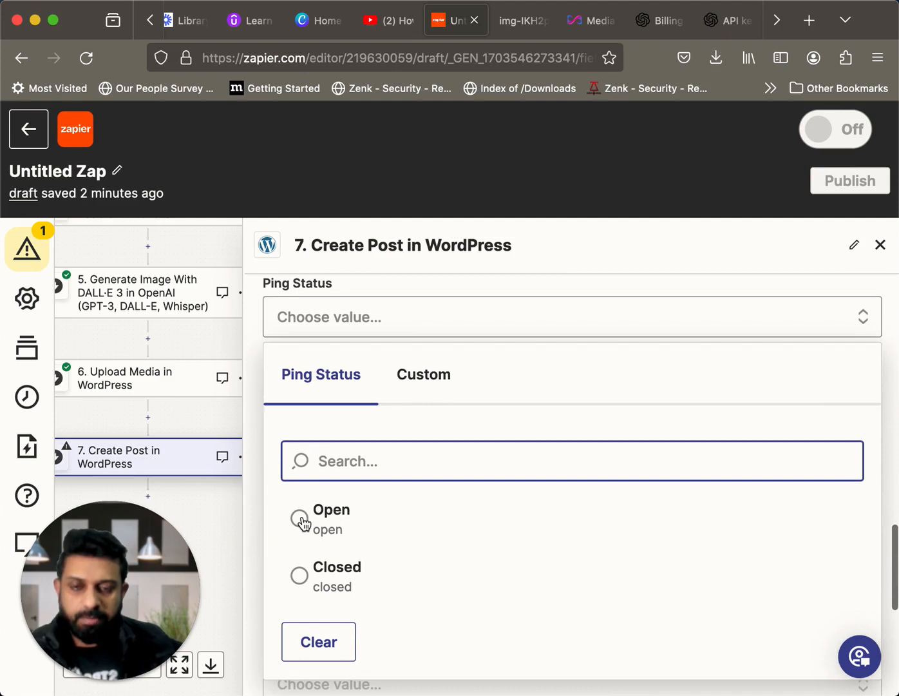
pyautogui.click(331, 516)
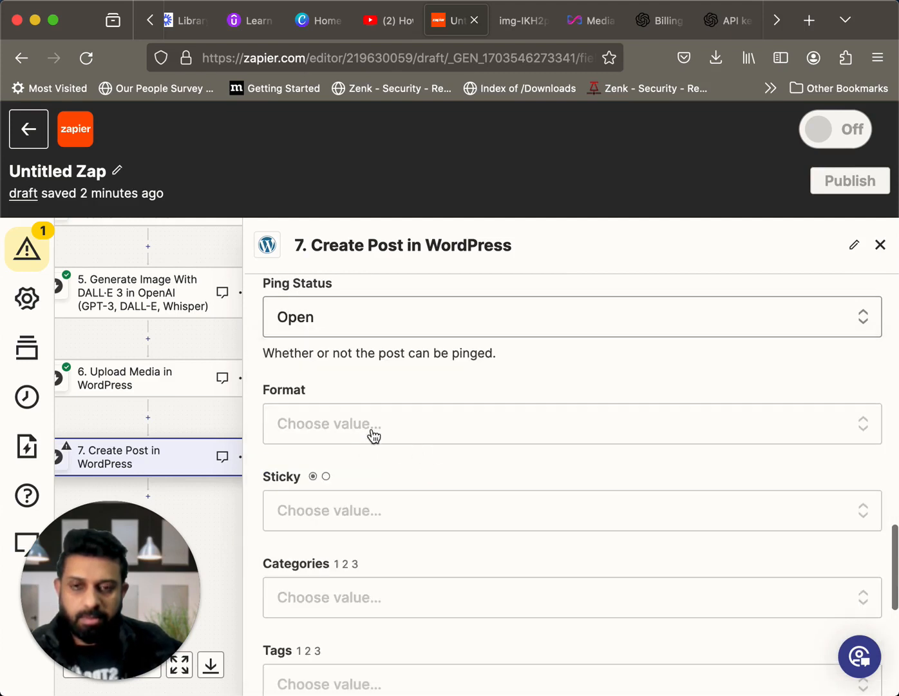
# Look through the Format options offered for the post
pyautogui.click(408, 436)
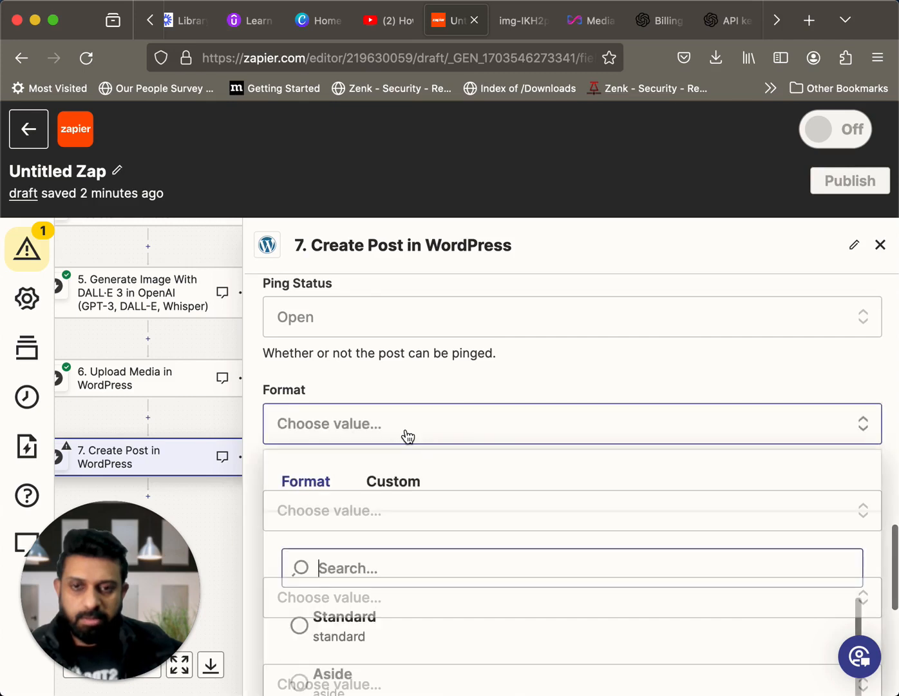
pyautogui.scroll(-1, 408, 437)
pyautogui.scroll(-2, 408, 437)
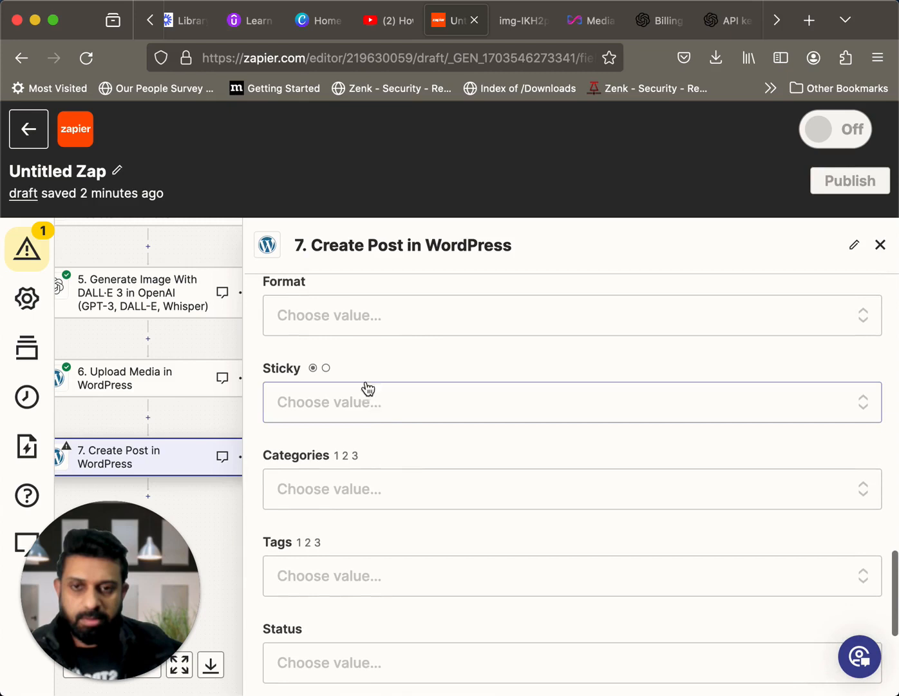
pyautogui.click(368, 332)
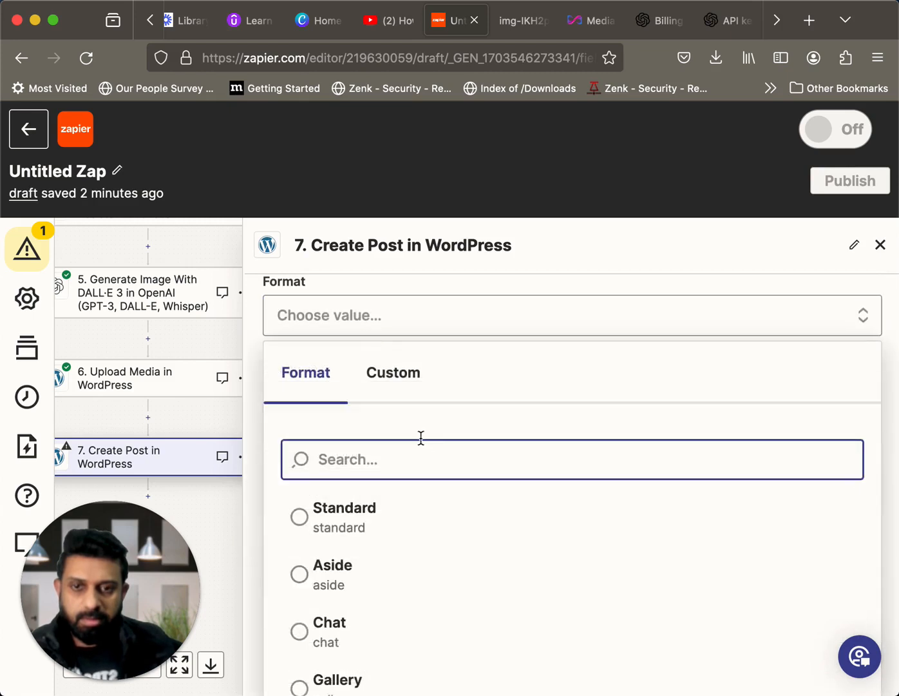
pyautogui.scroll(-5, 420, 438)
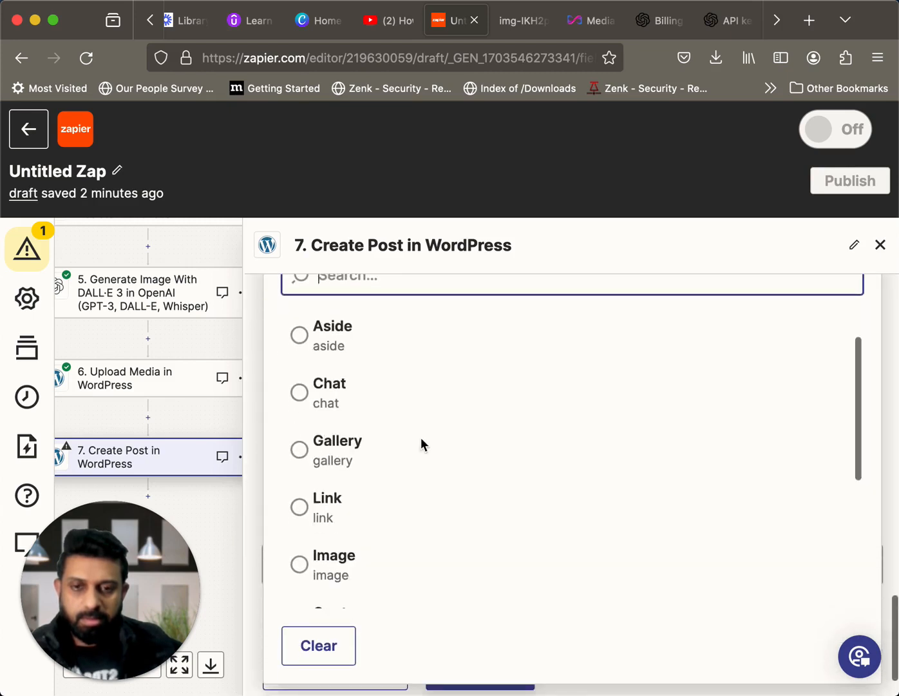
pyautogui.scroll(-8, 421, 438)
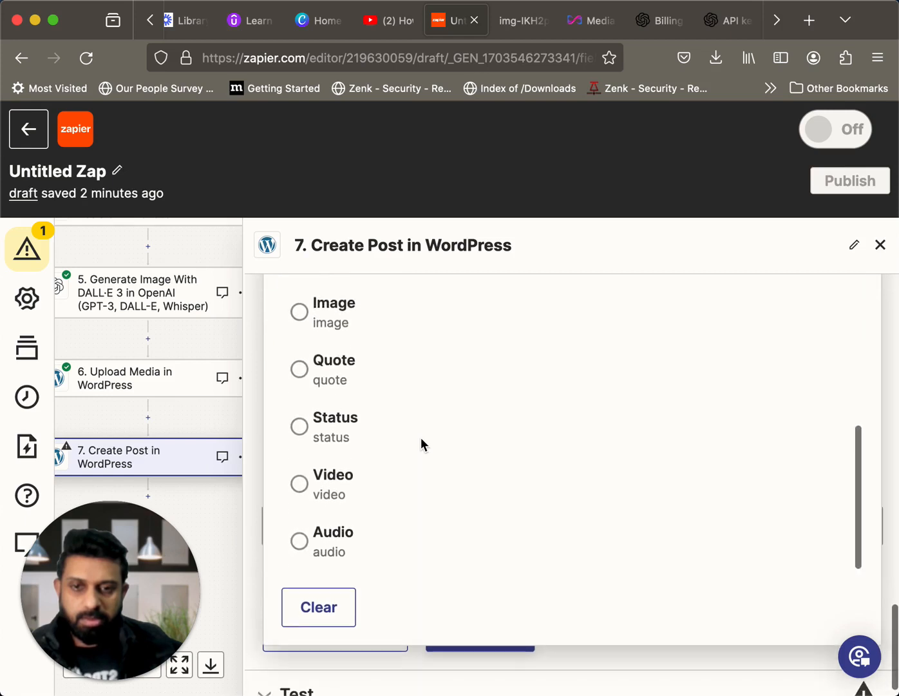
pyautogui.scroll(8, 421, 440)
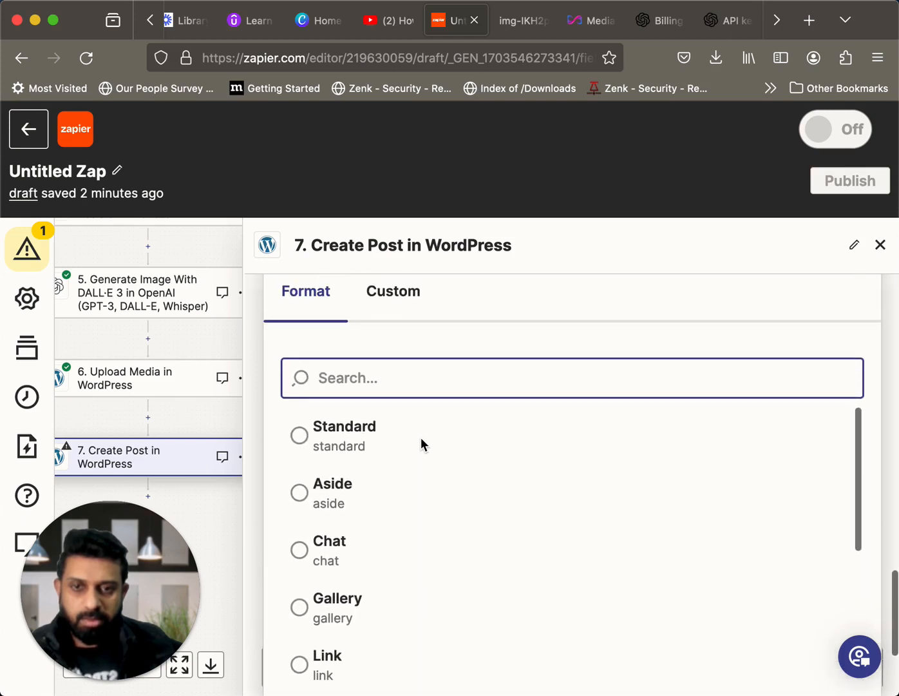
pyautogui.click(221, 337)
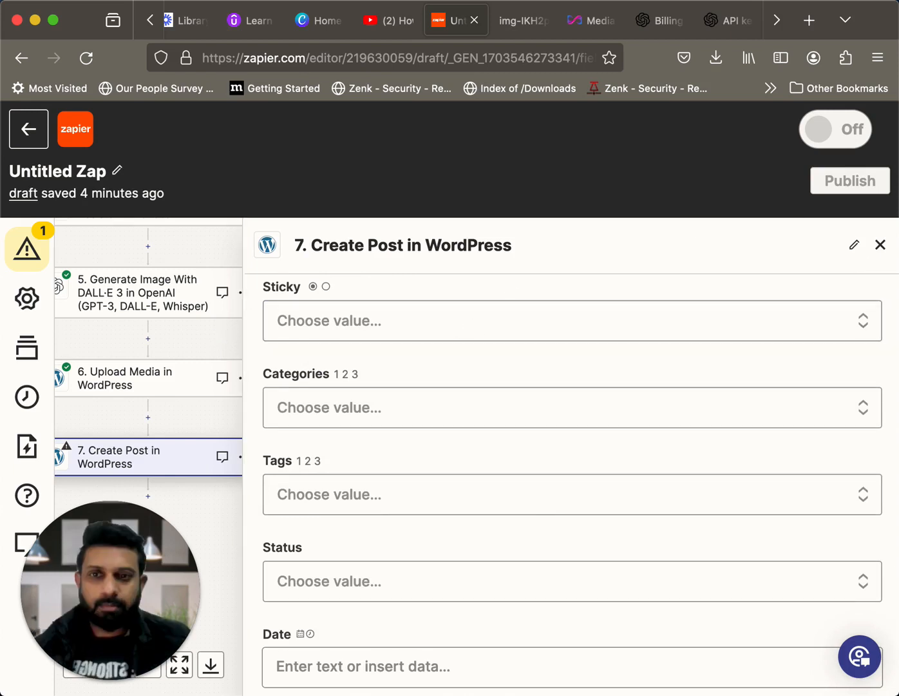
# Check the Author, Featured Media and Ping Status settings and set the post's Format to Standard
pyautogui.scroll(4, 605, 477)
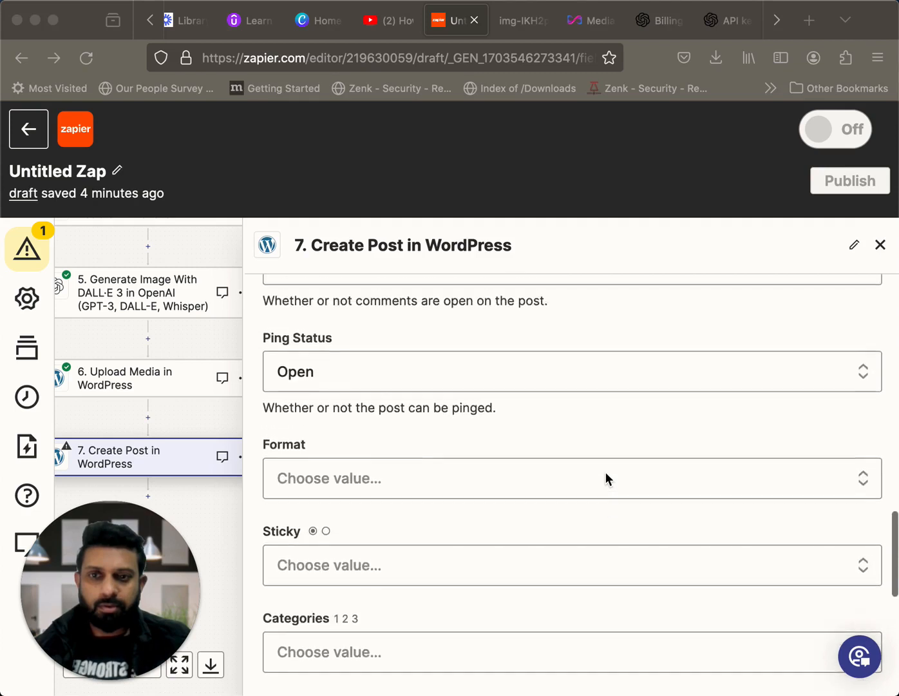
pyautogui.scroll(4, 606, 471)
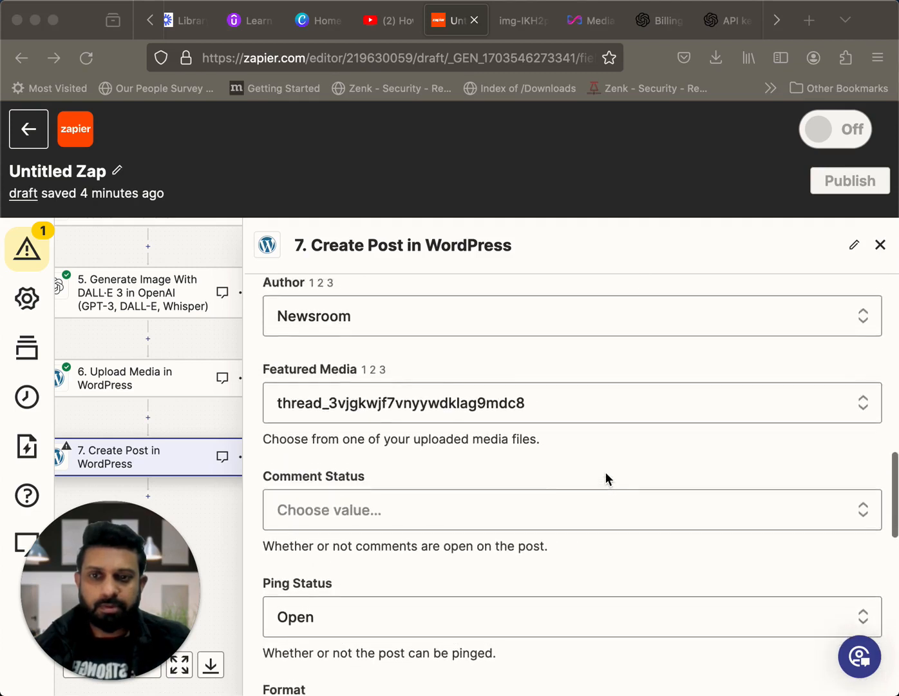
pyautogui.scroll(-2, 605, 471)
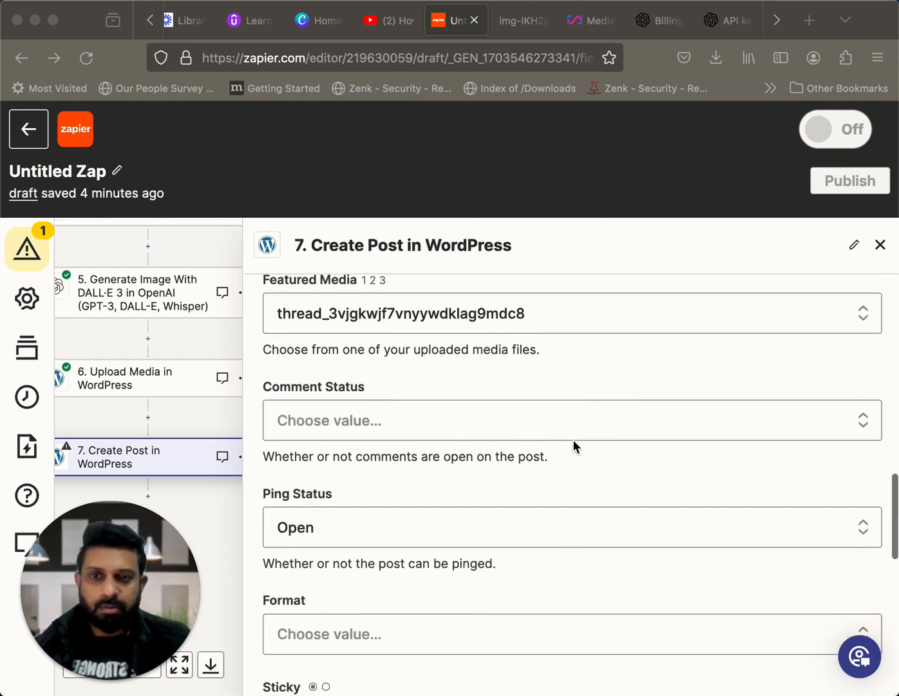
pyautogui.scroll(3, 572, 438)
pyautogui.scroll(-4, 573, 441)
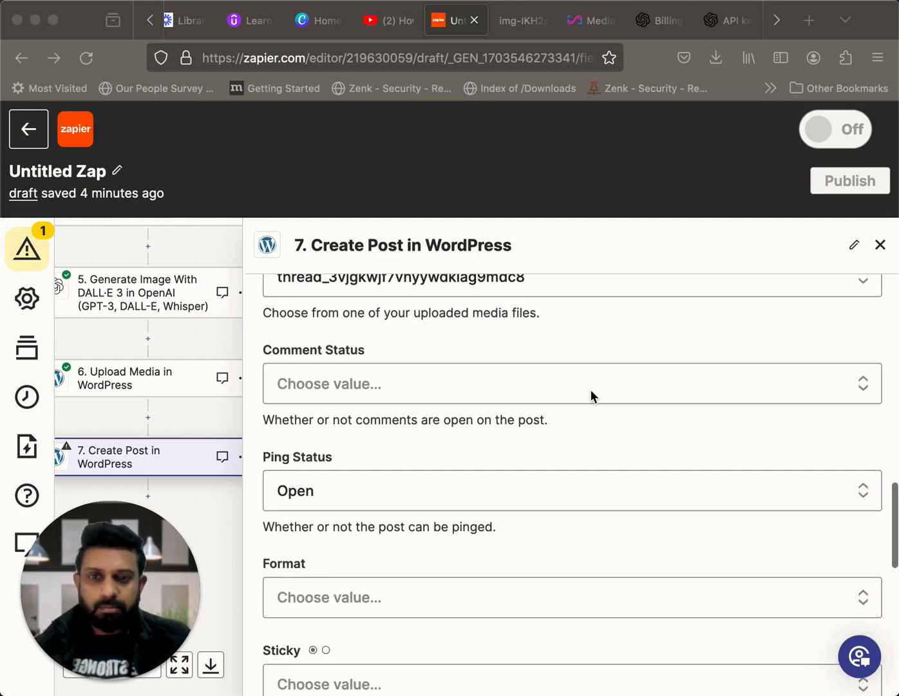
pyautogui.scroll(-5, 591, 393)
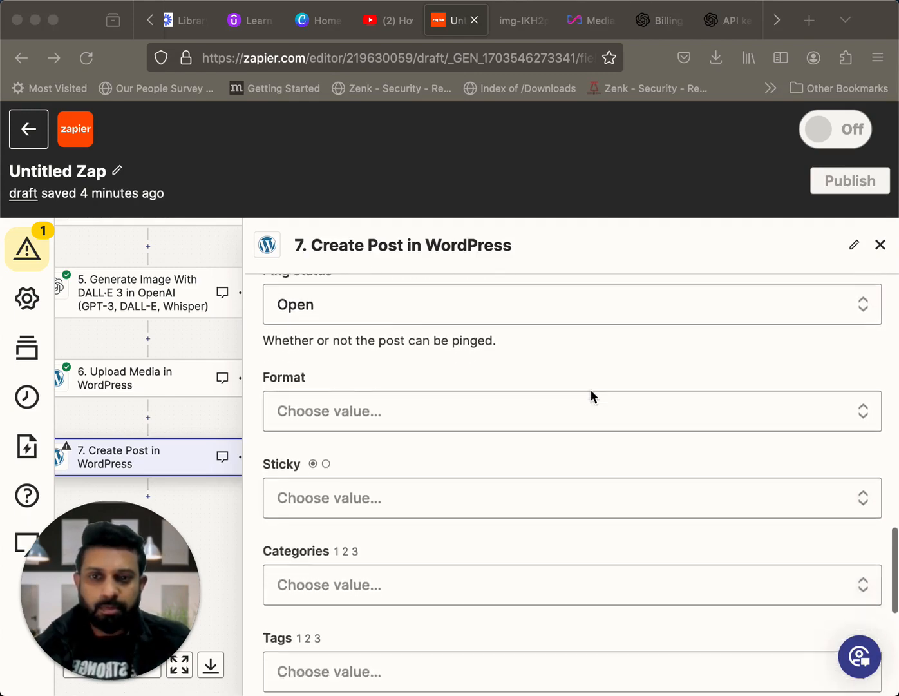
pyautogui.scroll(-2, 591, 391)
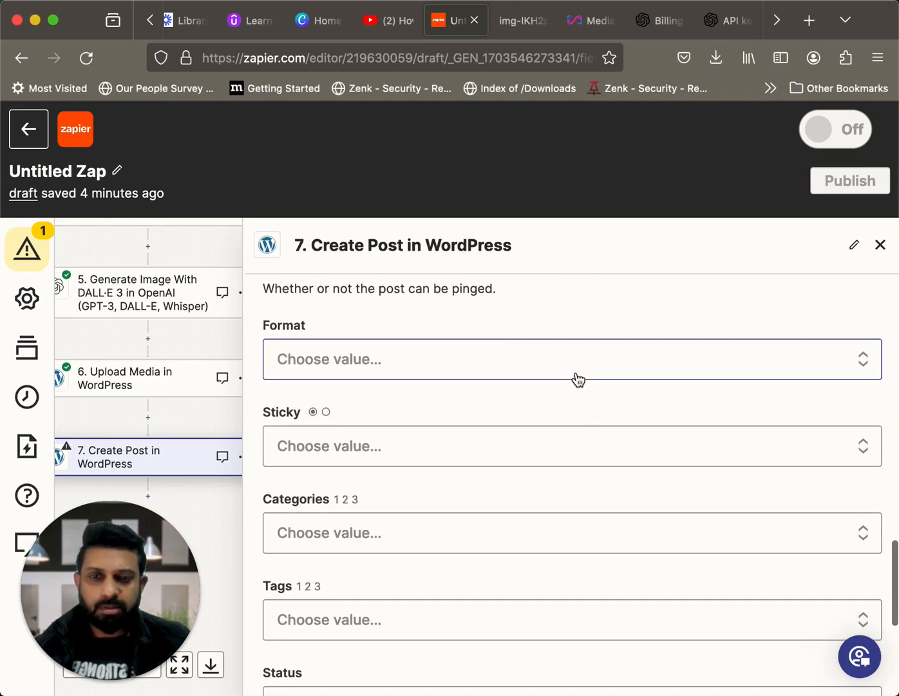
pyautogui.click(506, 368)
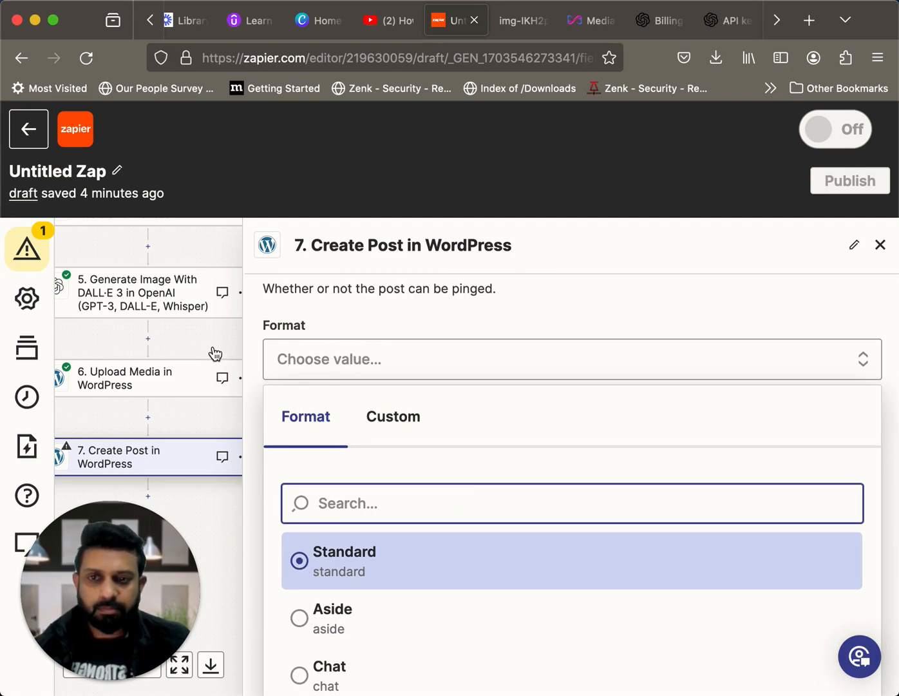
# Look through the WordPress categories offered for the post without assigning one
pyautogui.scroll(-5, 418, 476)
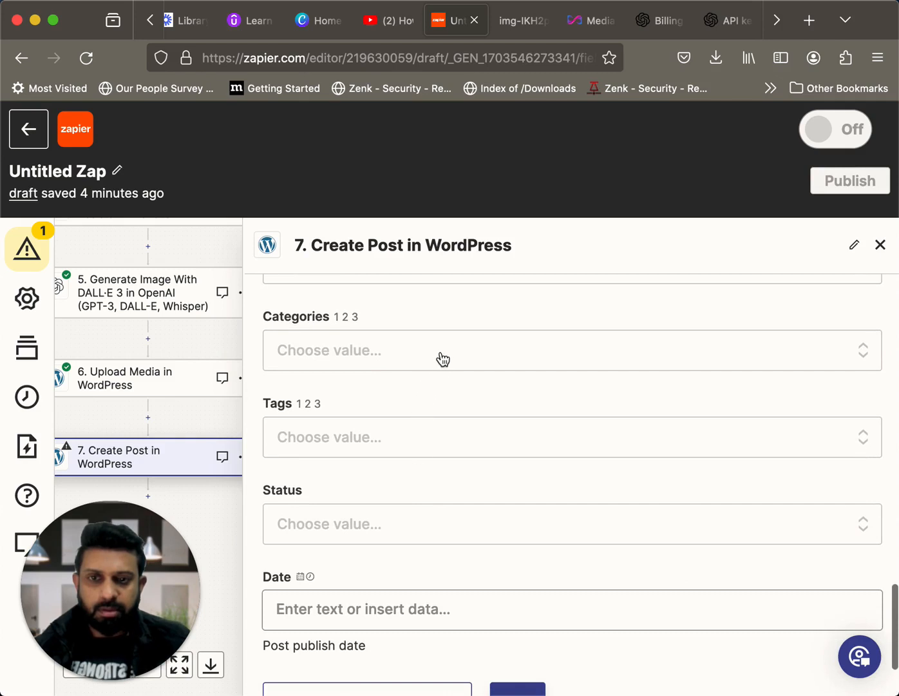
pyautogui.click(443, 358)
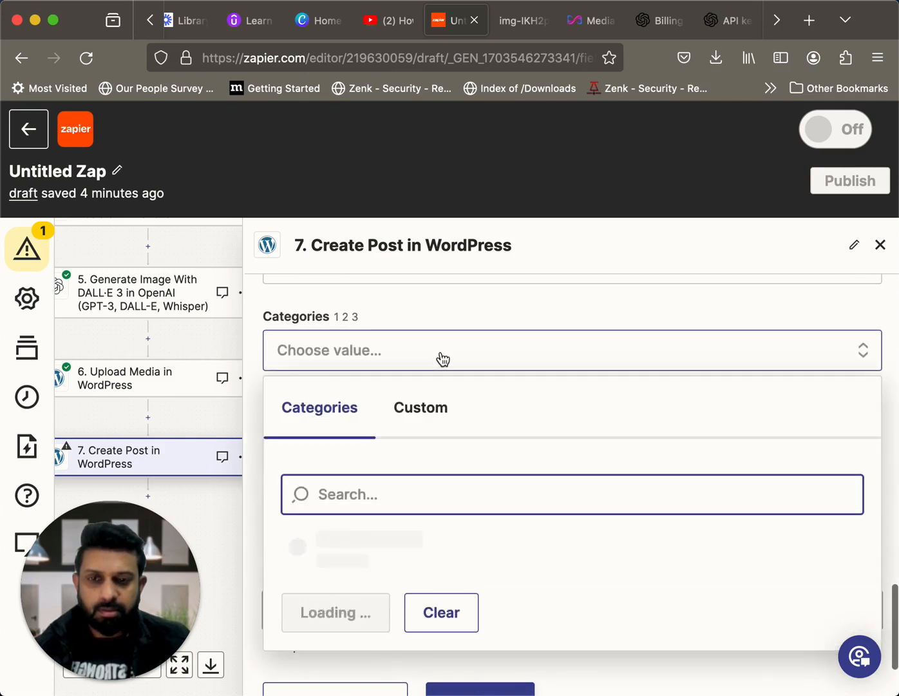
pyautogui.scroll(-3, 486, 535)
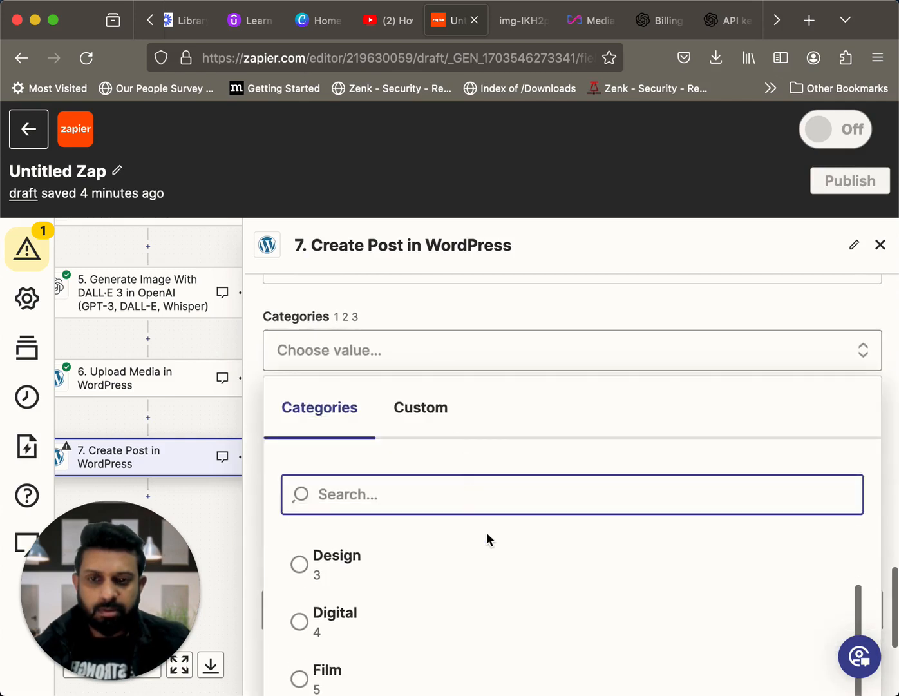
pyautogui.scroll(-5, 486, 531)
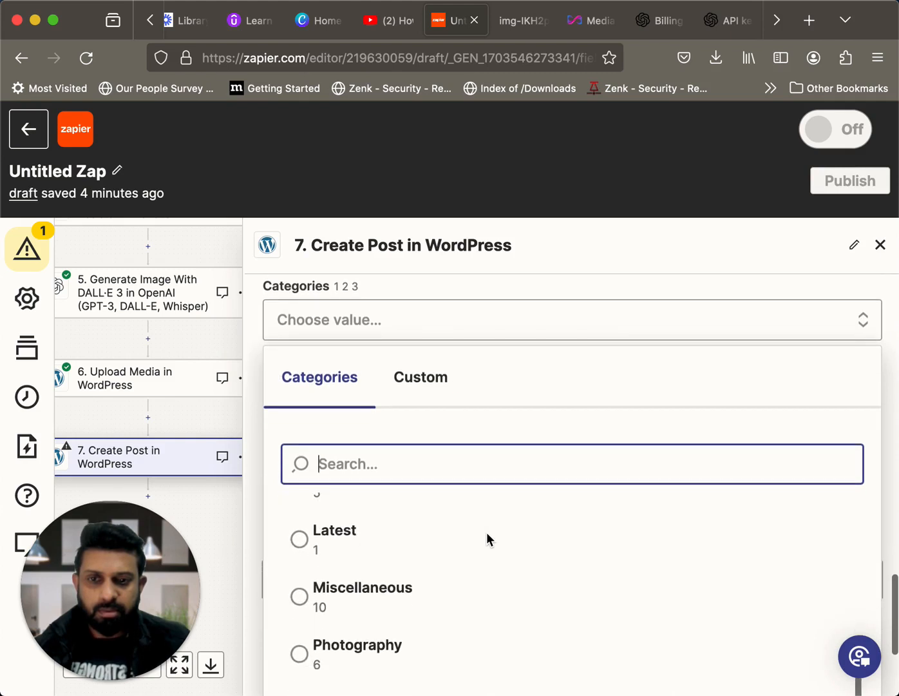
pyautogui.scroll(-5, 486, 532)
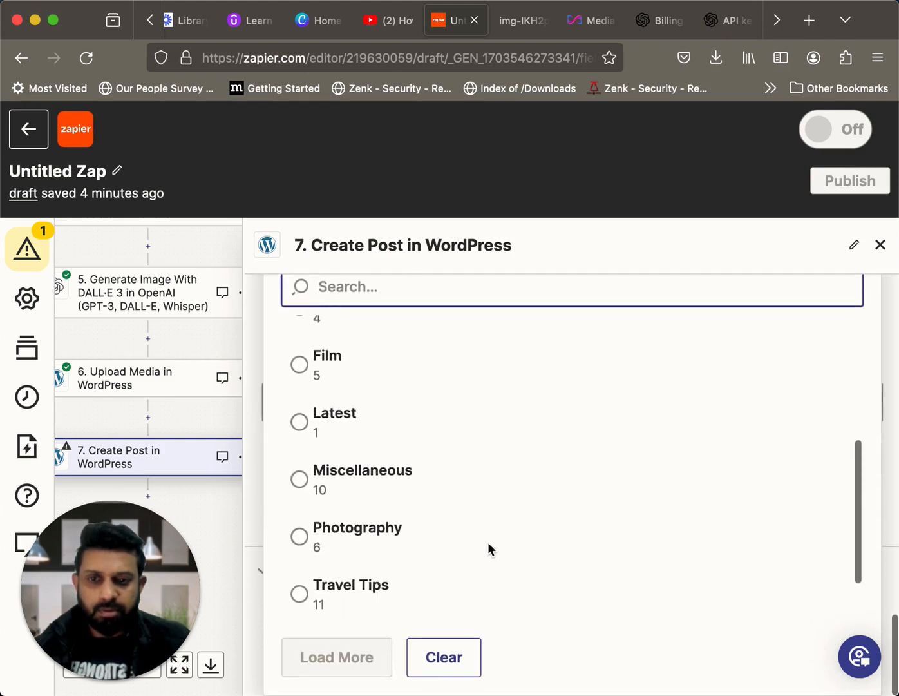
pyautogui.scroll(5, 488, 543)
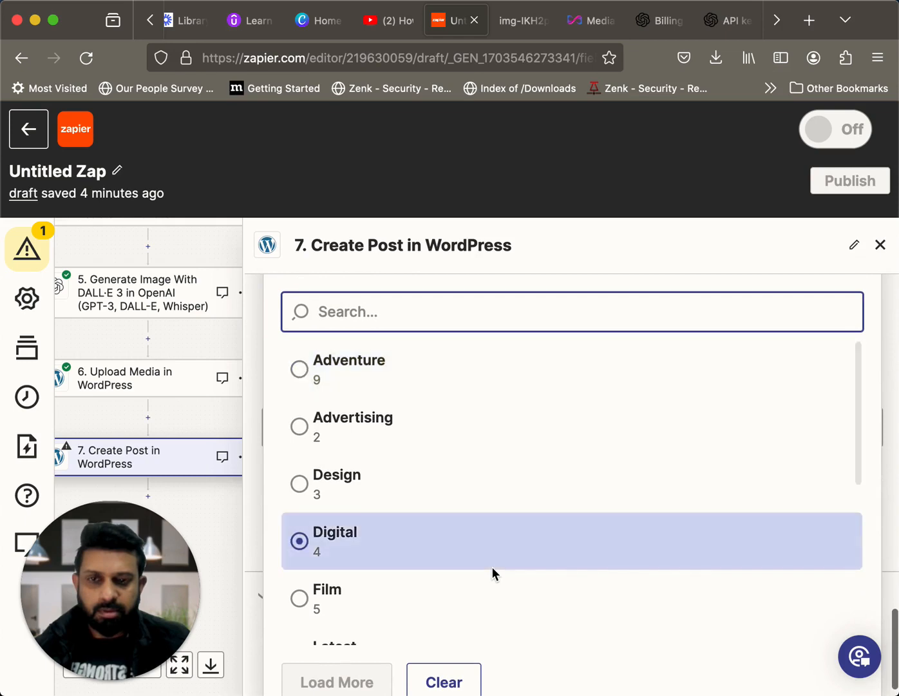
pyautogui.click(212, 343)
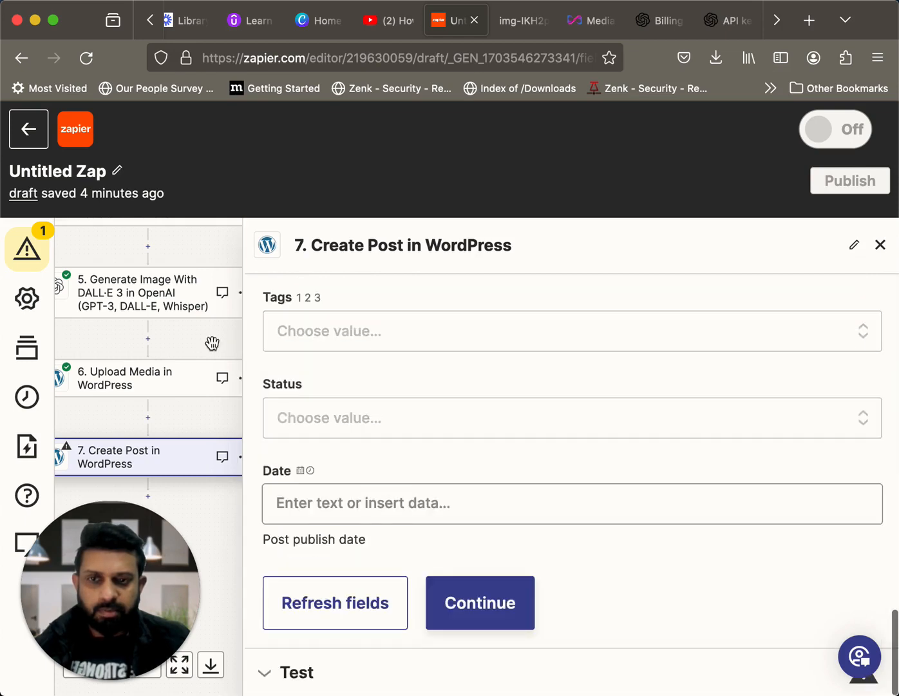
# Accept the post settings with Sticky, Categories, Tags, Status and Date left empty, and run a test of step 7
pyautogui.scroll(3, 489, 464)
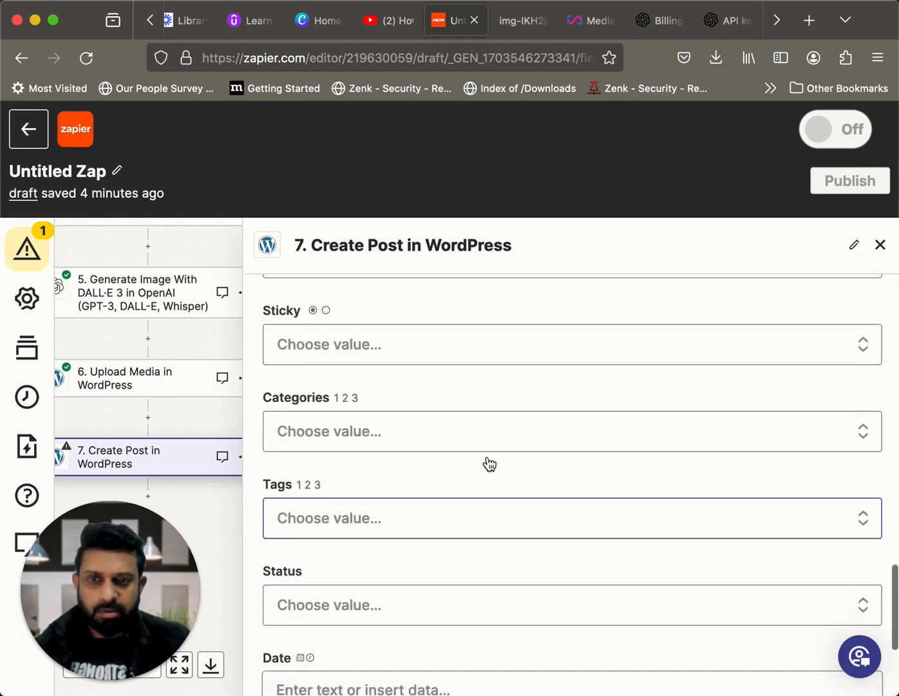
pyautogui.scroll(-2, 489, 463)
pyautogui.scroll(6, 487, 464)
pyautogui.scroll(-3, 487, 464)
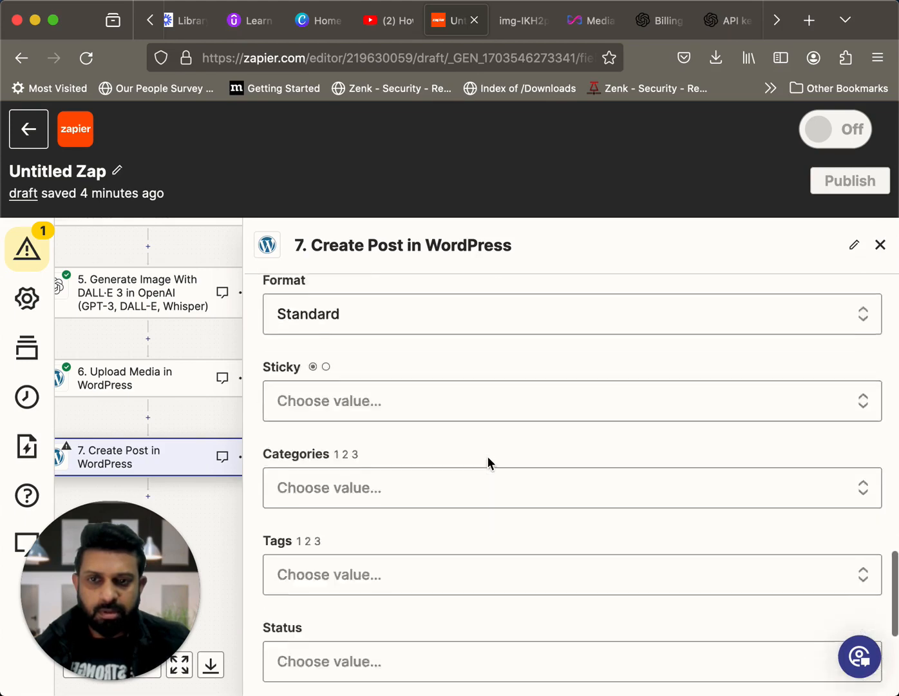
pyautogui.scroll(-3, 490, 463)
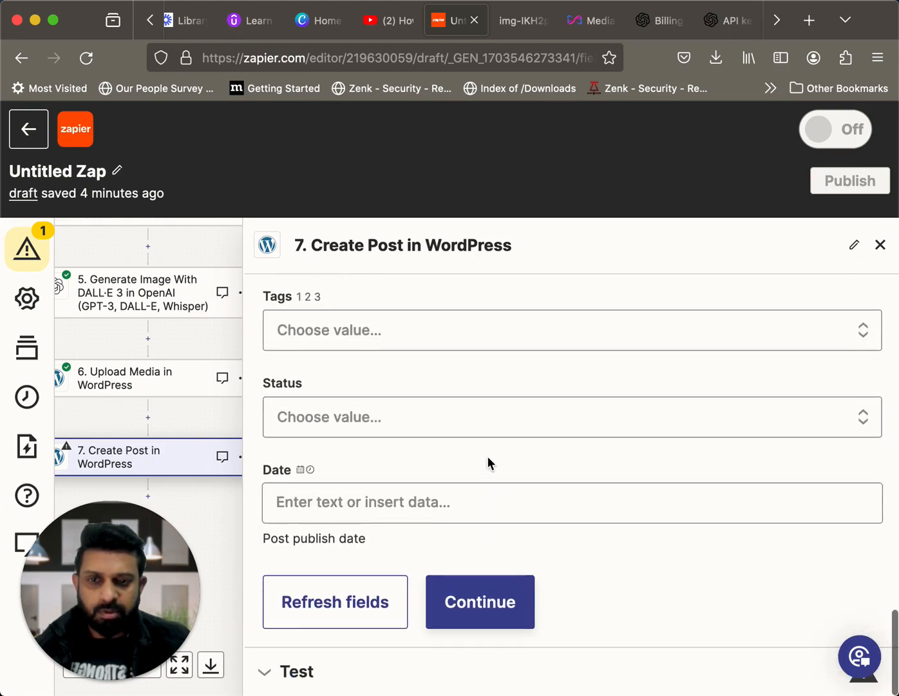
pyautogui.click(485, 611)
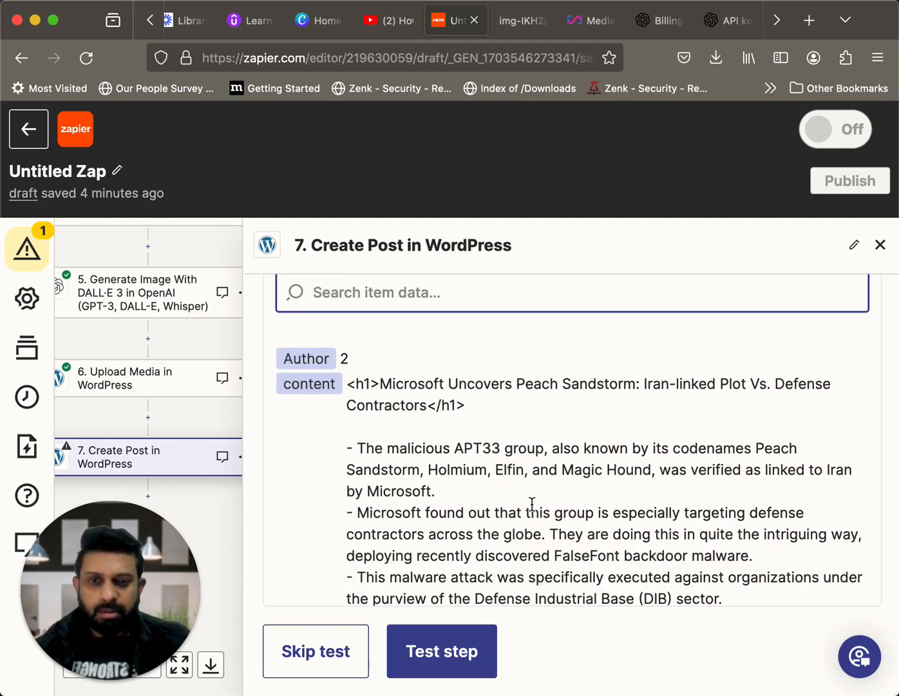
pyautogui.scroll(-15, 531, 503)
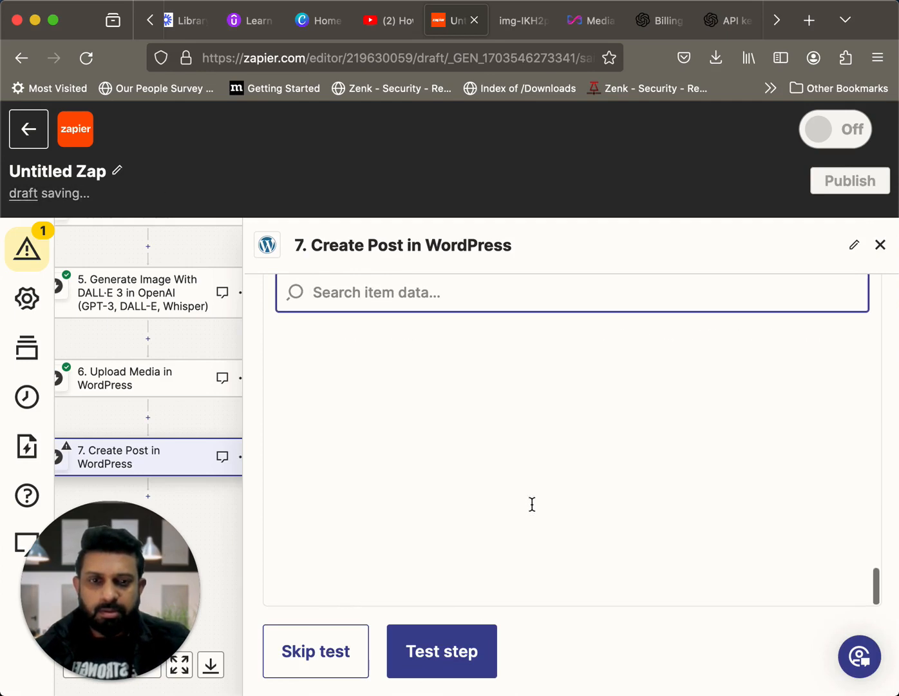
pyautogui.click(442, 653)
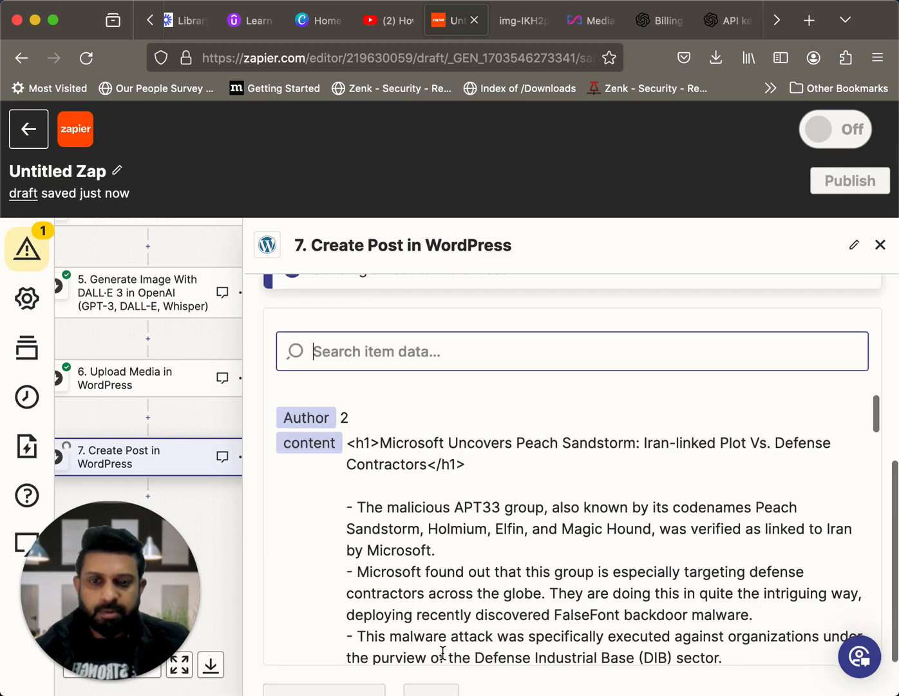
# Switch to the Infosecfeed blog post on Peach Sandstorm and examine its title and featured image
pyautogui.scroll(-3, 517, 537)
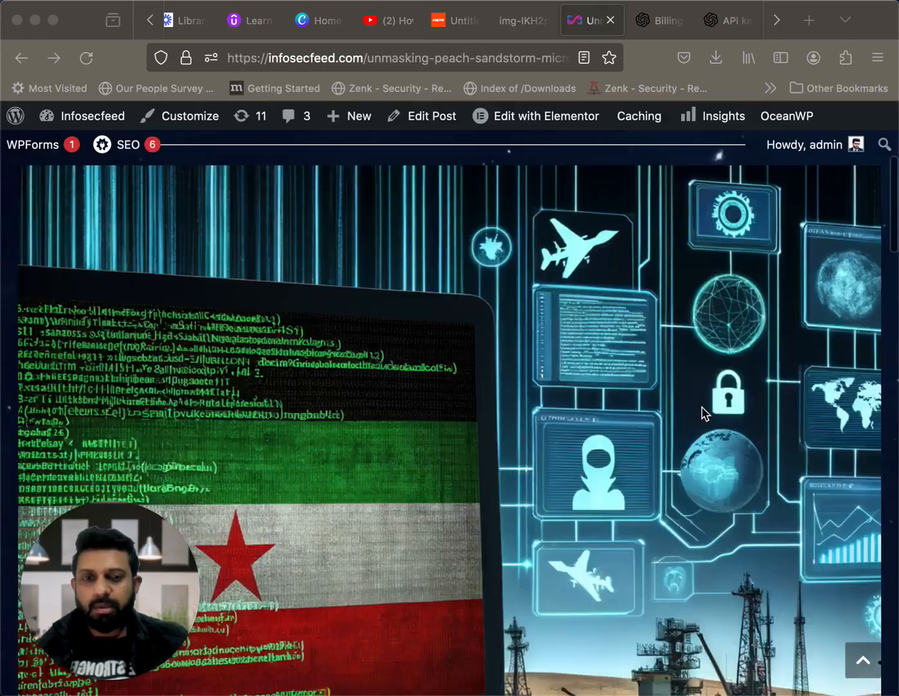
pyautogui.scroll(-3, 705, 413)
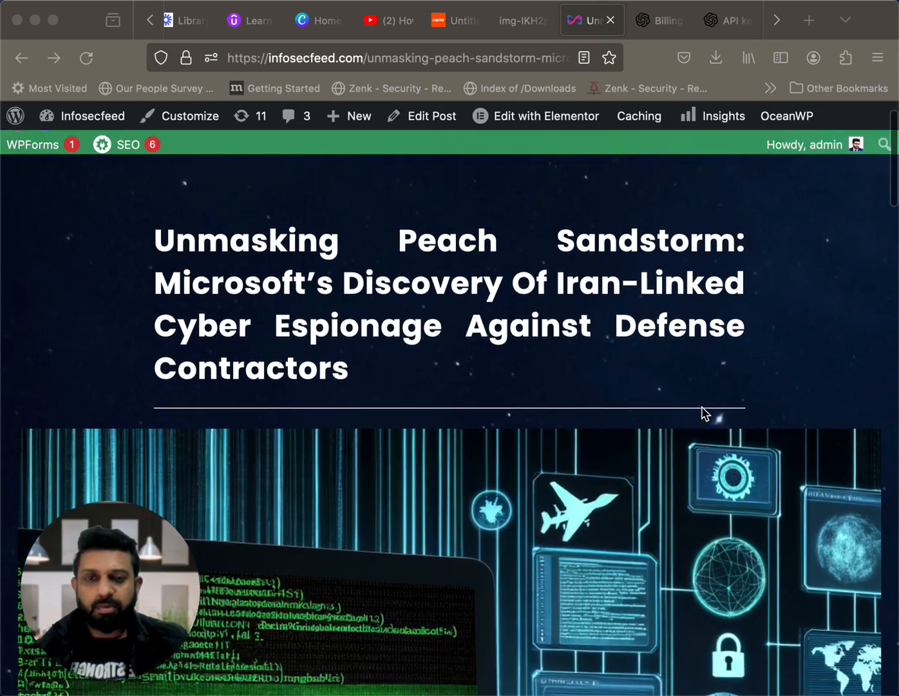
pyautogui.scroll(5, 705, 414)
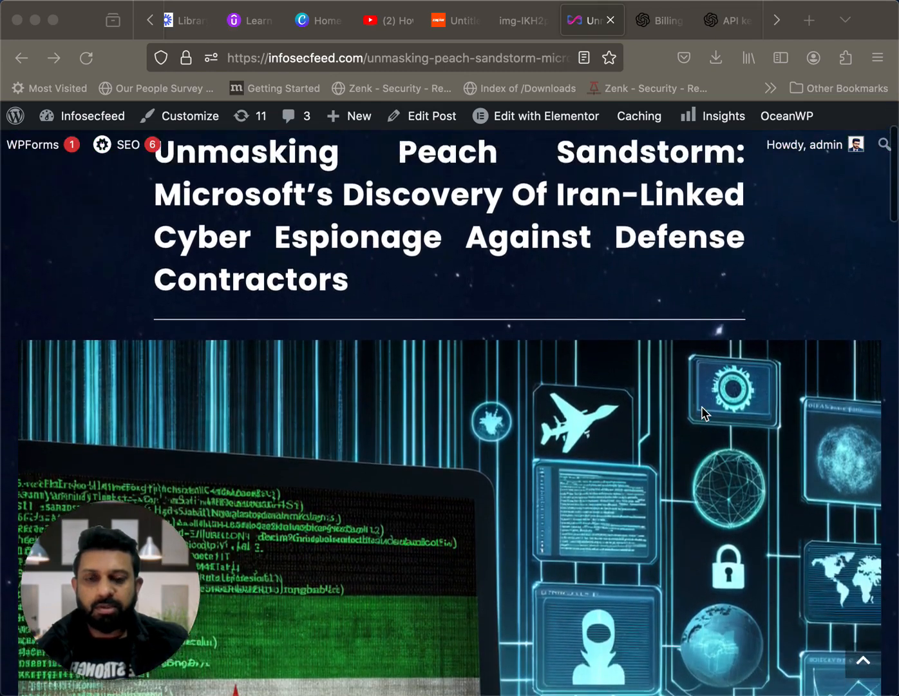
pyautogui.scroll(-4, 705, 414)
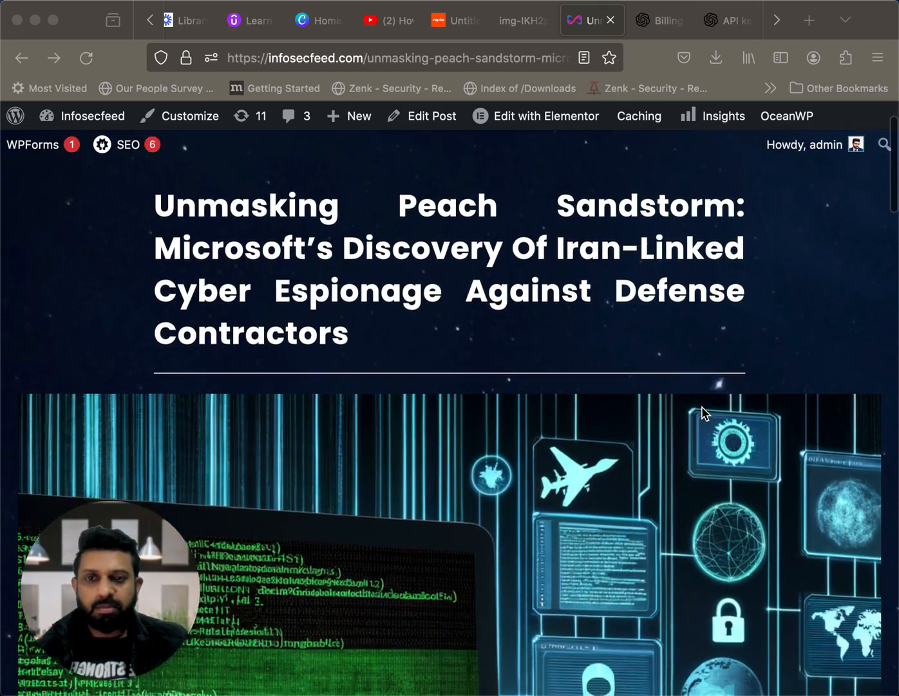
pyautogui.scroll(-3, 705, 414)
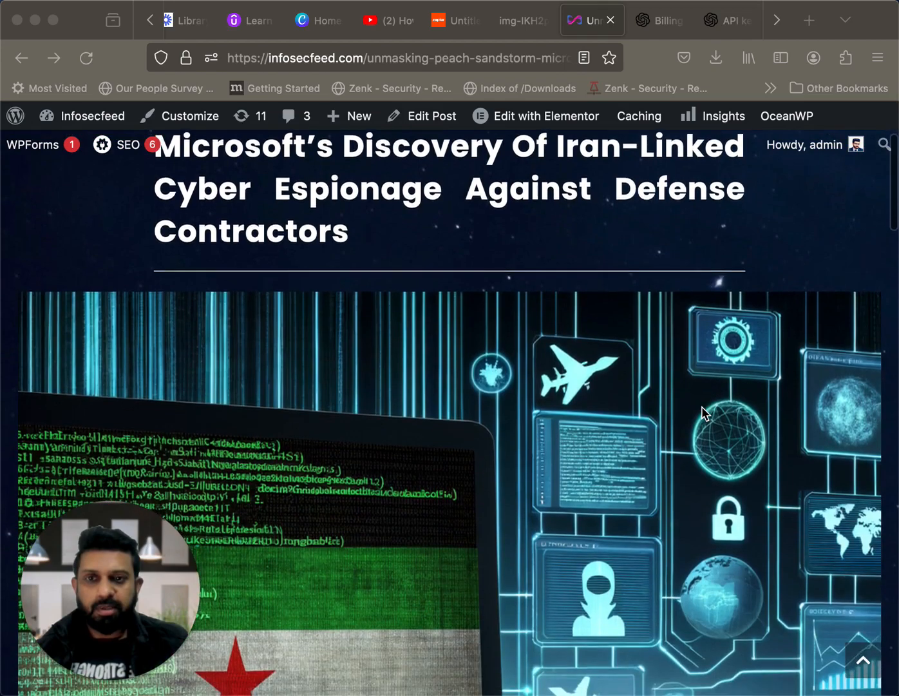
pyautogui.scroll(-10, 704, 413)
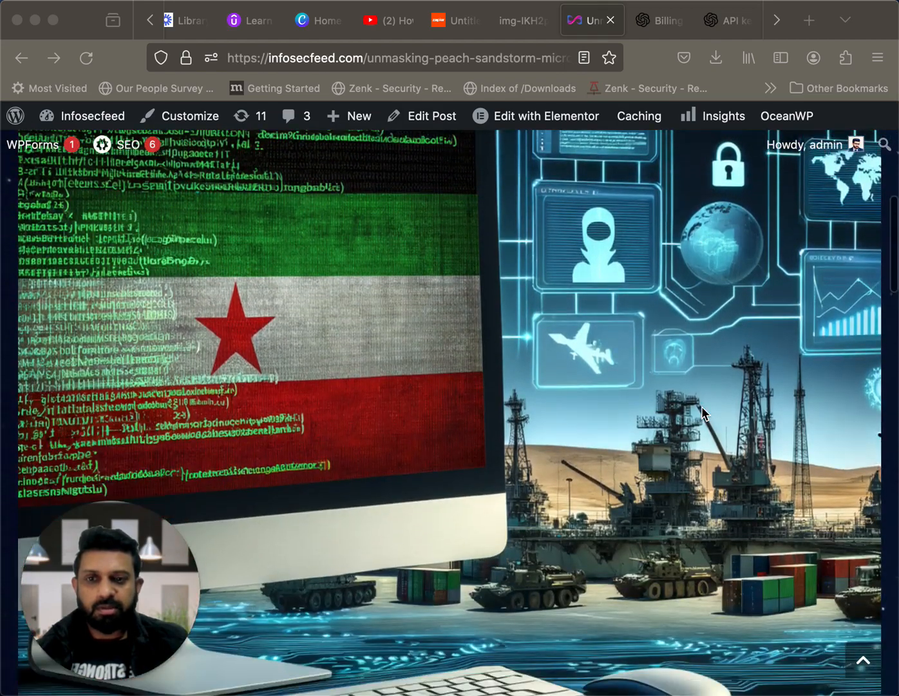
pyautogui.scroll(2, 702, 407)
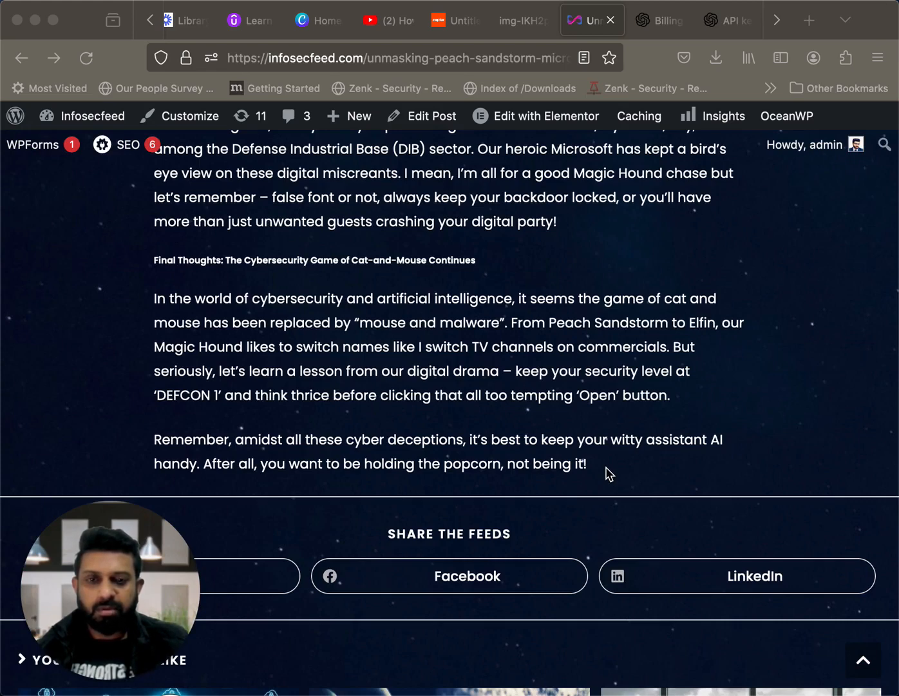
# Read through the Peach Sandstorm post's article text and final thoughts, and check the share links, comment form and footer
pyautogui.scroll(-1, 609, 474)
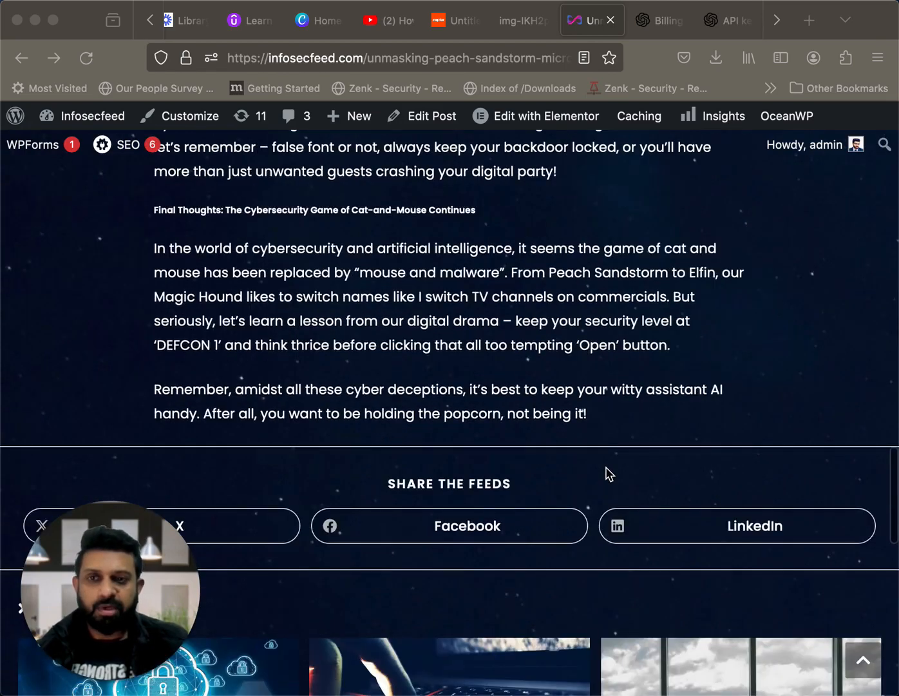
pyautogui.scroll(-7, 609, 474)
pyautogui.scroll(17, 606, 474)
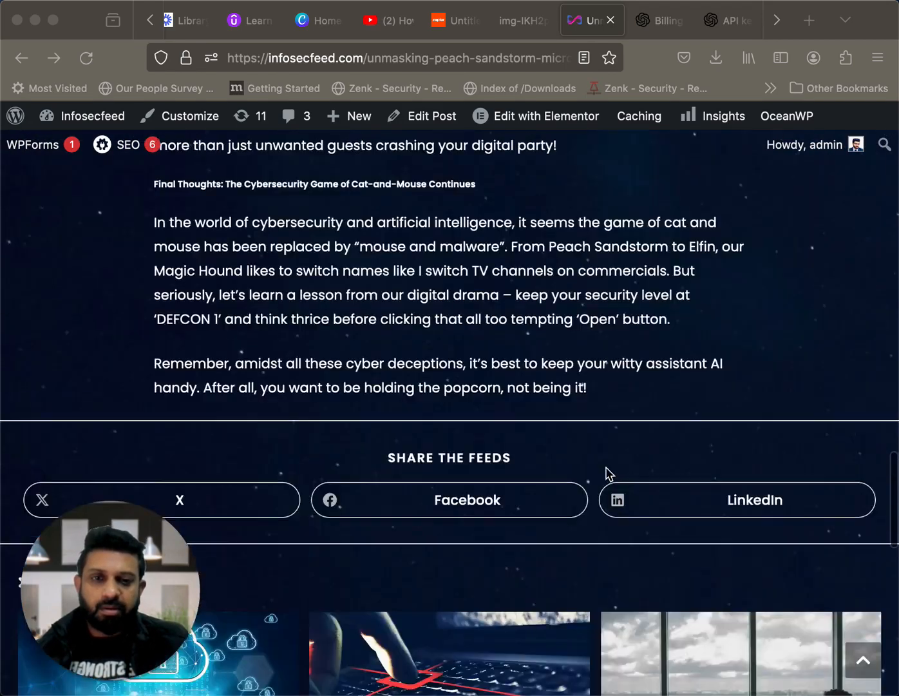
pyautogui.scroll(10, 606, 475)
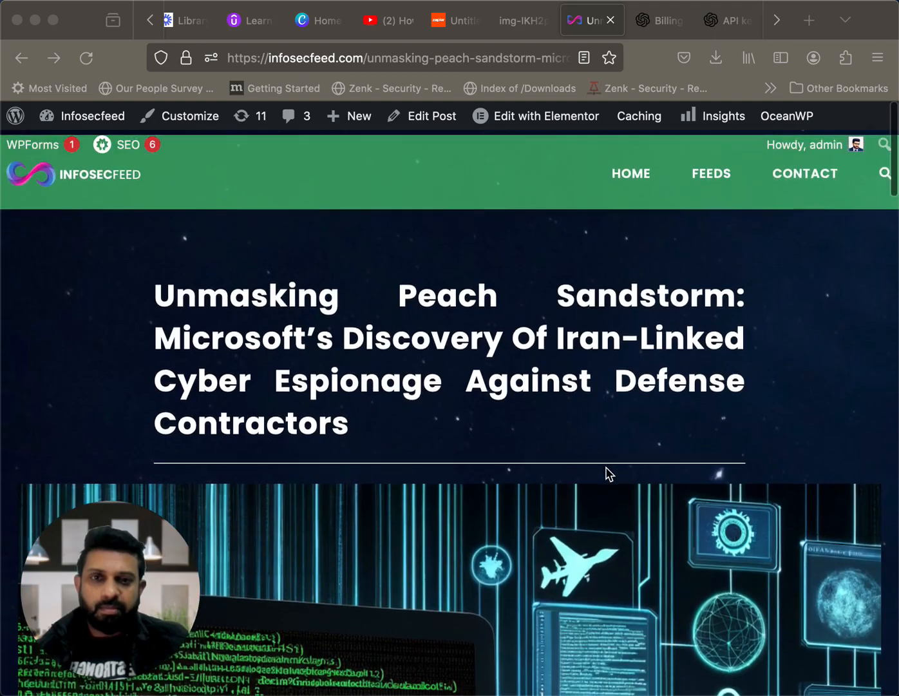
pyautogui.scroll(-3, 606, 475)
pyautogui.scroll(-20, 607, 474)
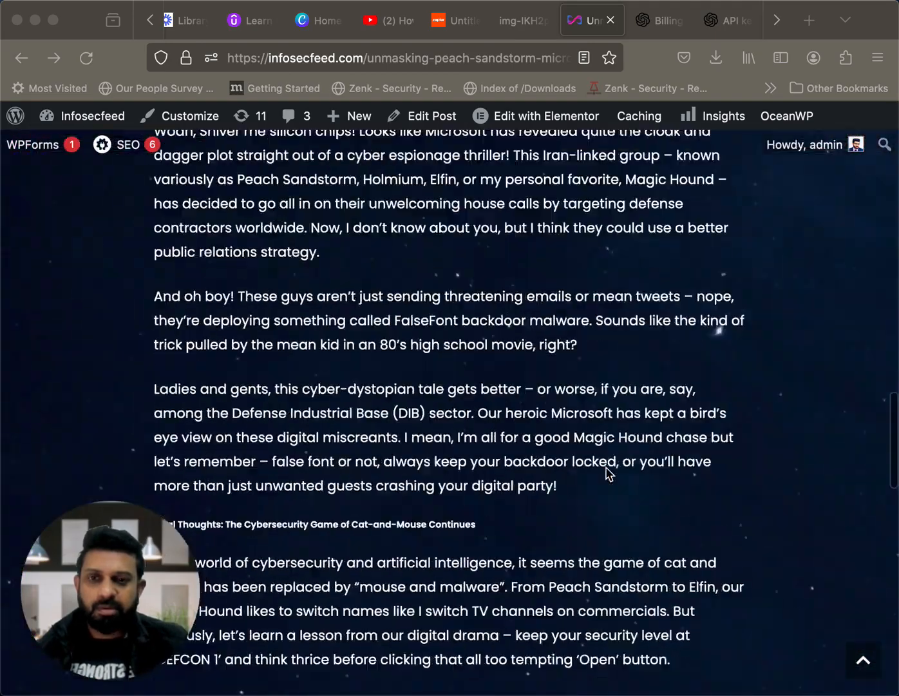
pyautogui.scroll(-9, 607, 475)
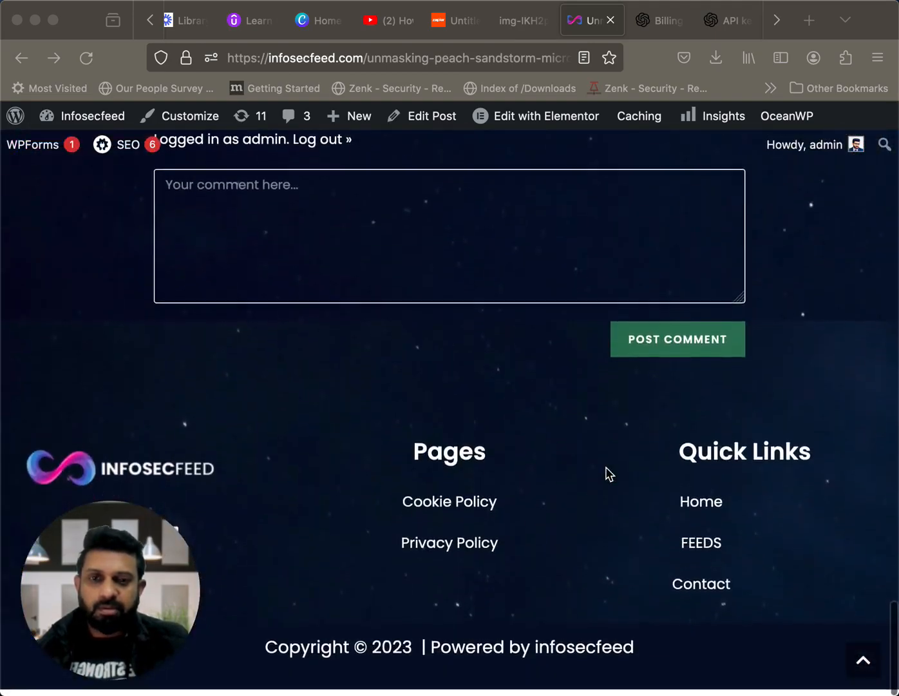
pyautogui.scroll(6, 609, 476)
pyautogui.scroll(20, 607, 475)
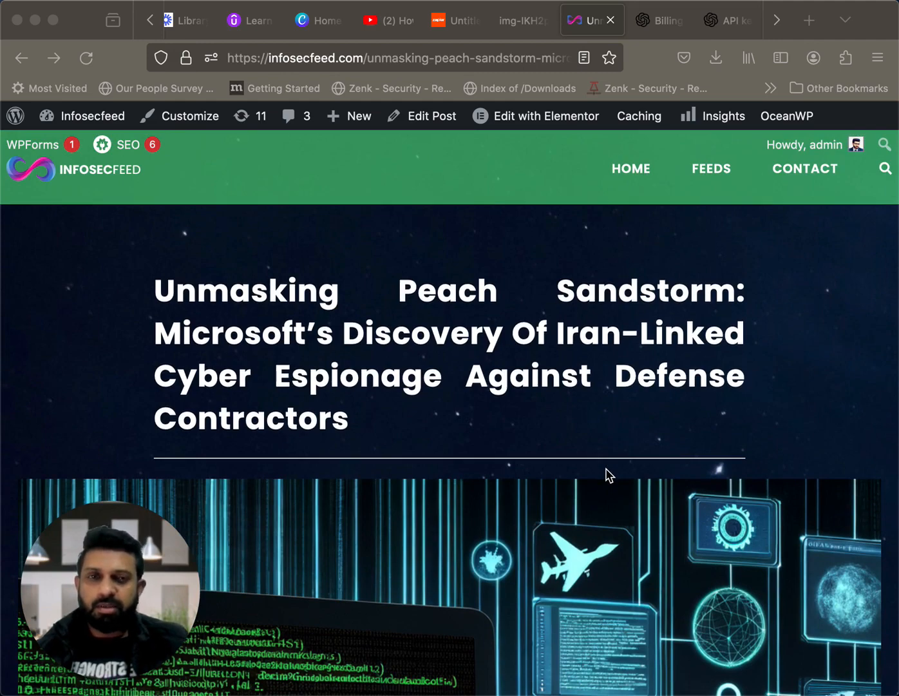
pyautogui.scroll(-6, 607, 476)
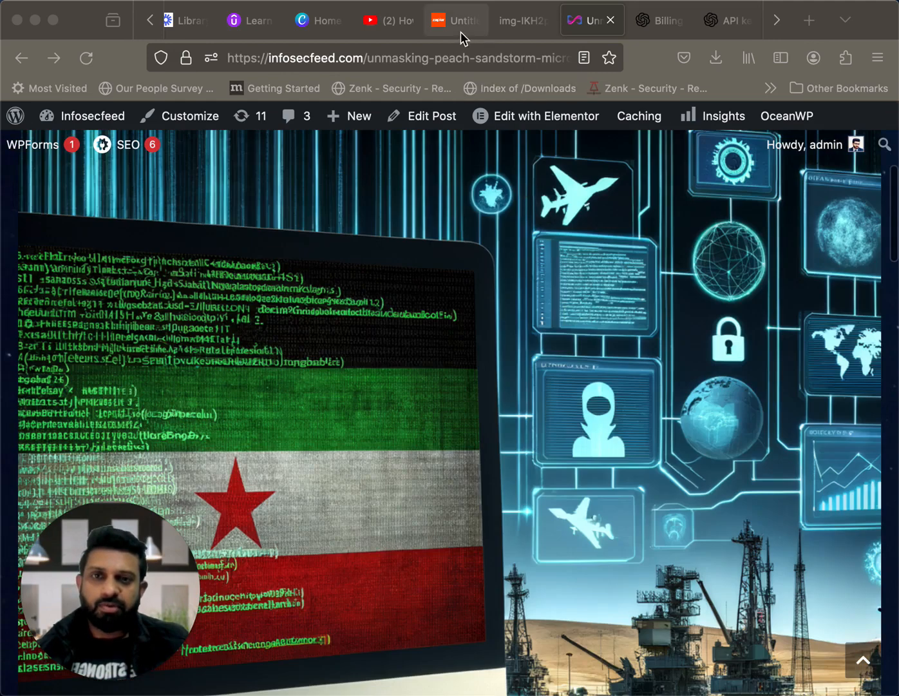
# Switch back to the Zapier editor, publish the Zap from step 7's test results and view the list of Zaps
pyautogui.click(455, 20)
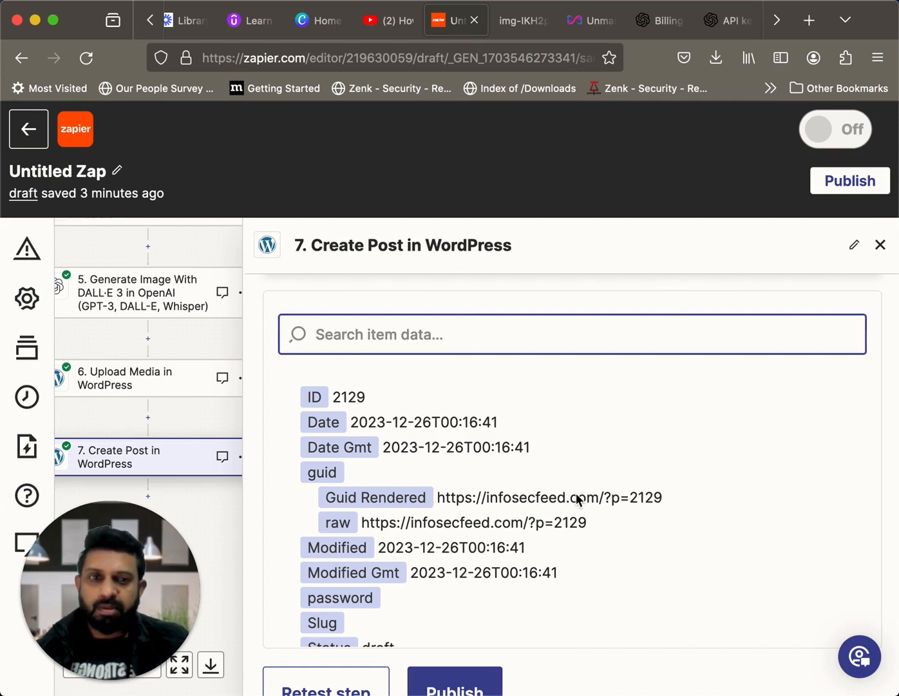
pyautogui.scroll(-1, 480, 615)
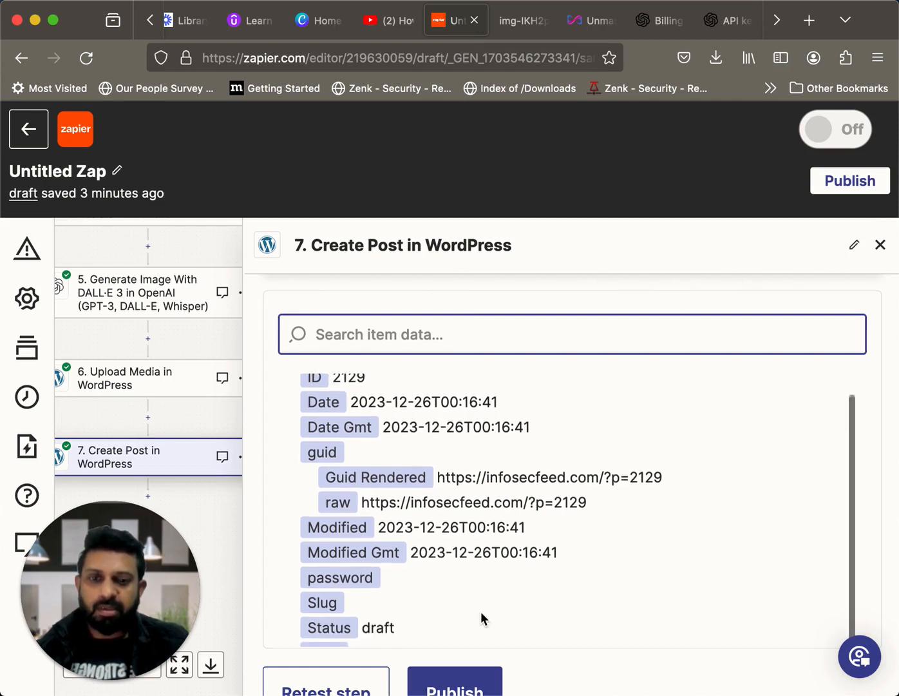
pyautogui.click(469, 684)
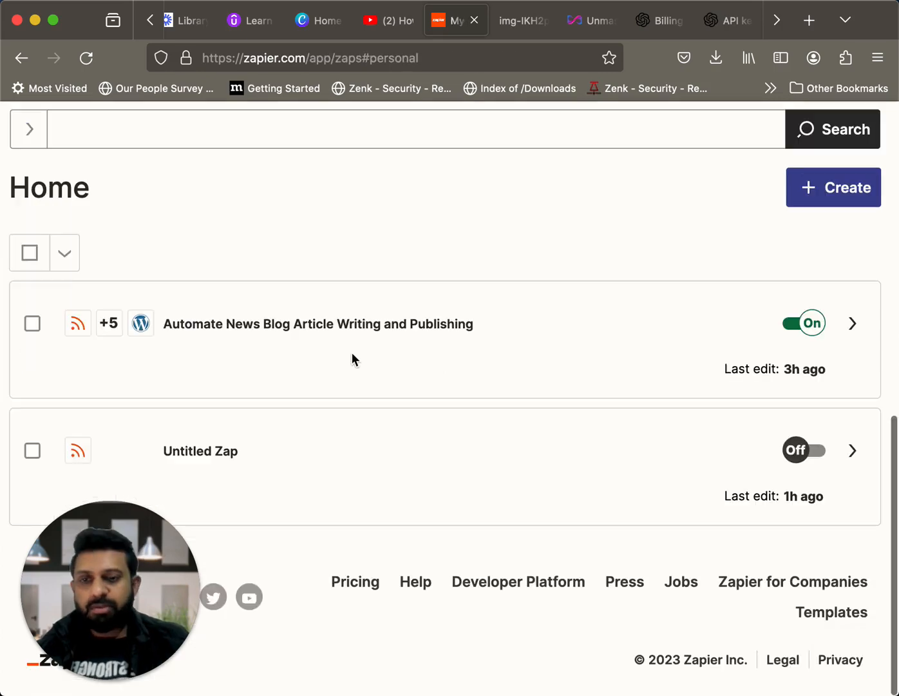
pyautogui.scroll(5, 352, 353)
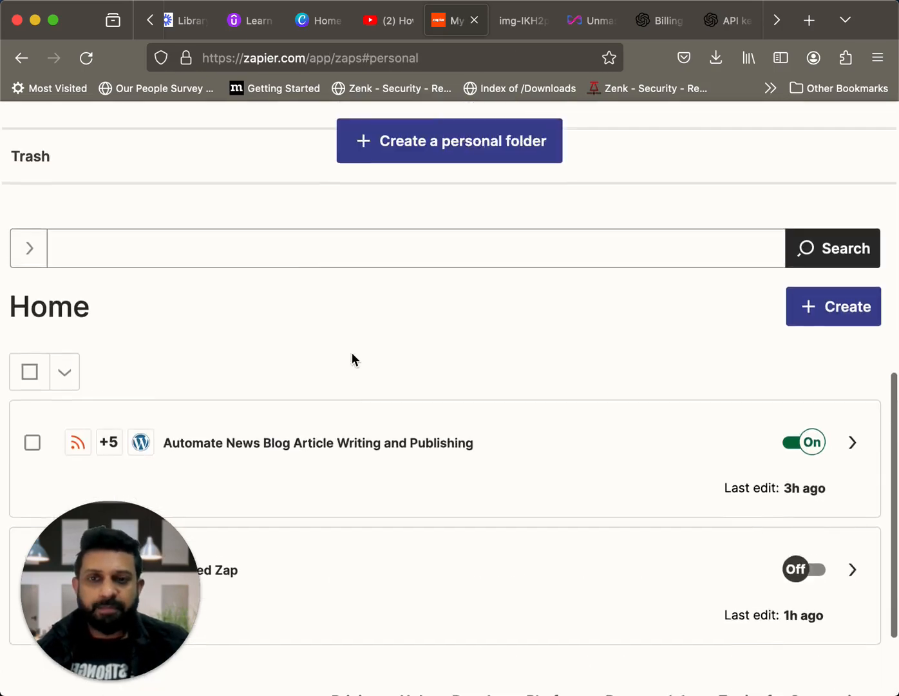